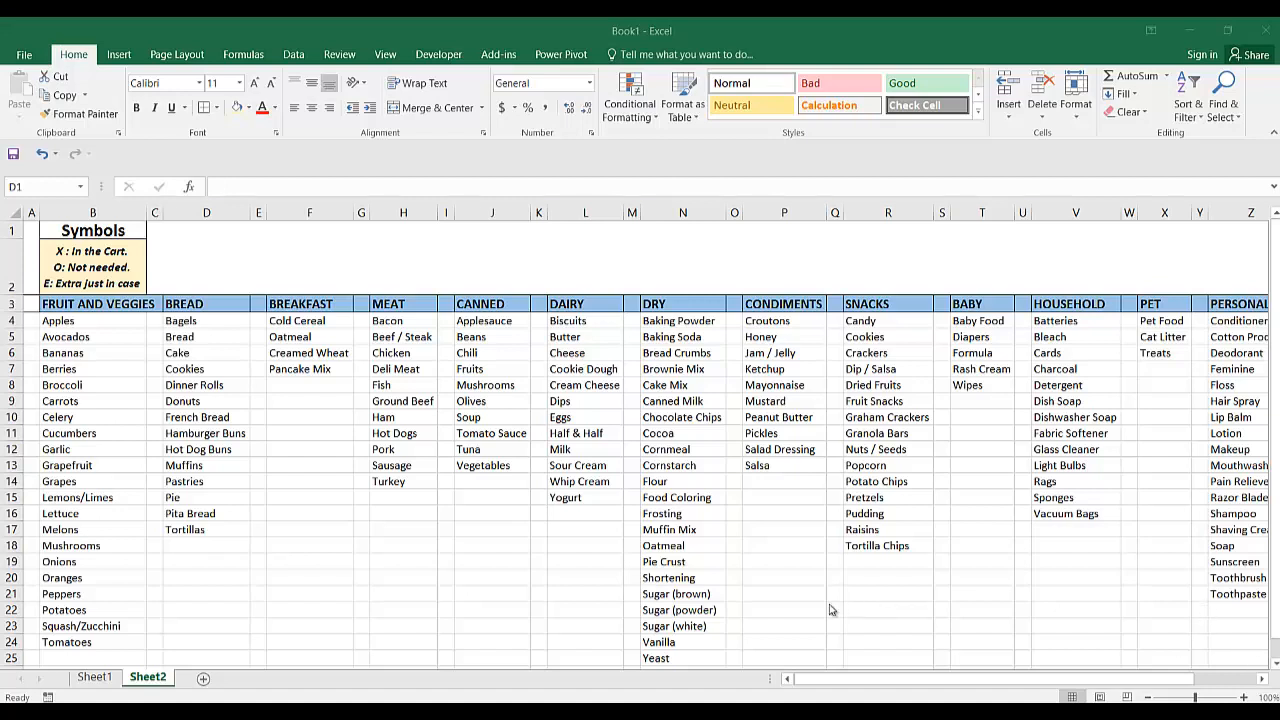
Examine the grocery list on Sheet2, including its symbols legend, category columns and the full extent of the items.
{"action": "scroll", "coordinate": [743, 609], "scroll_direction": "down", "scroll_amount": 3}
{"action": "scroll", "coordinate": [743, 609], "scroll_direction": "up", "scroll_amount": 3}
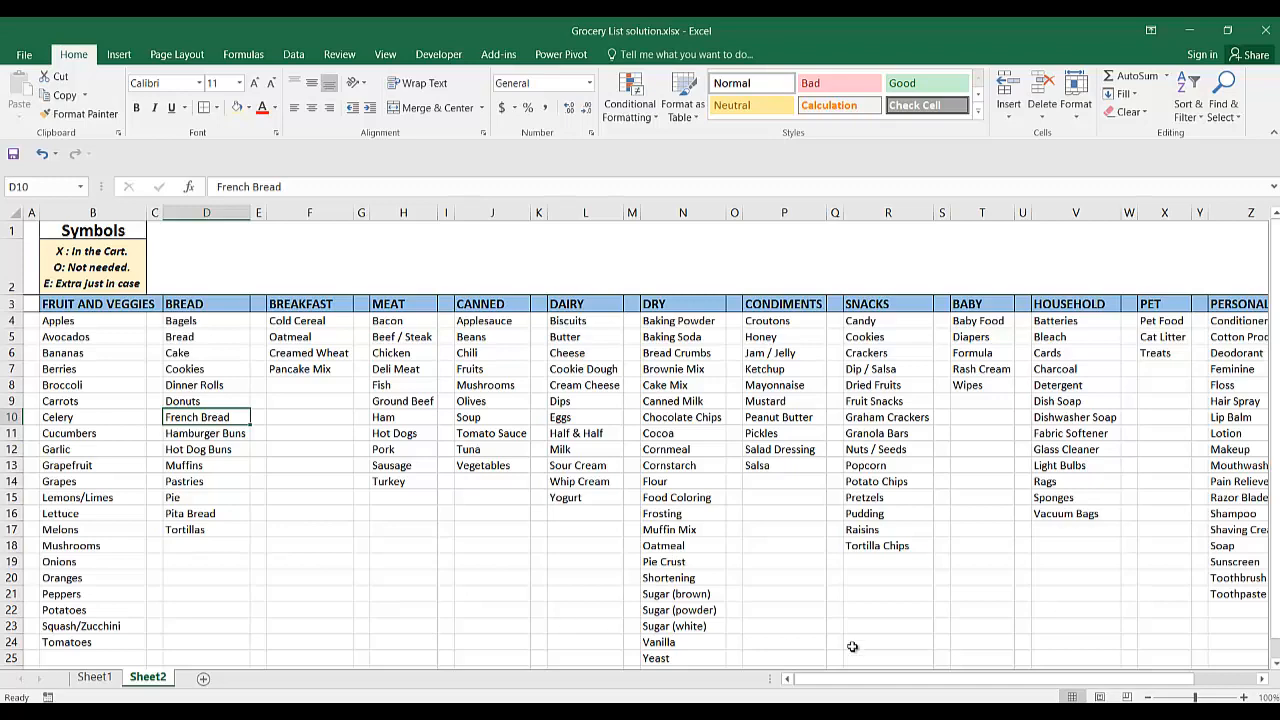
{"action": "left_click_drag", "start_coordinate": [856, 680], "coordinate": [778, 690]}
{"action": "left_click", "coordinate": [342, 420]}
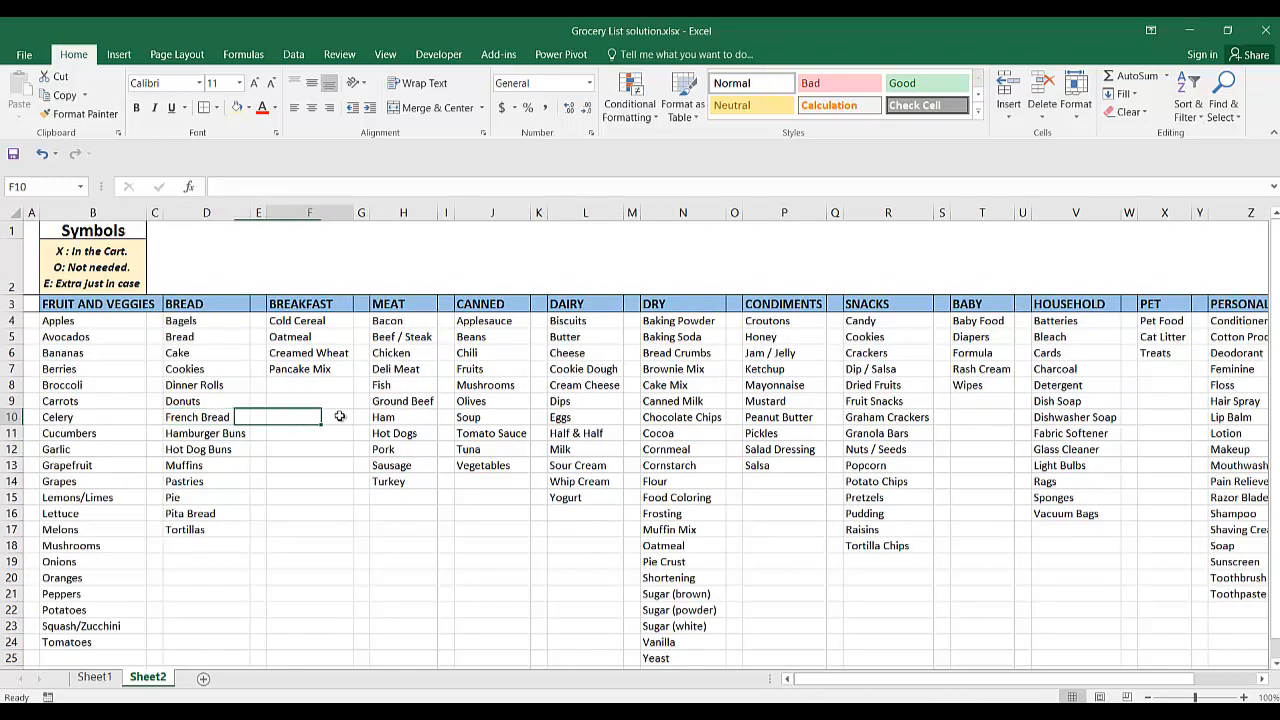
{"action": "left_click", "coordinate": [145, 339]}
{"action": "left_click", "coordinate": [156, 318]}
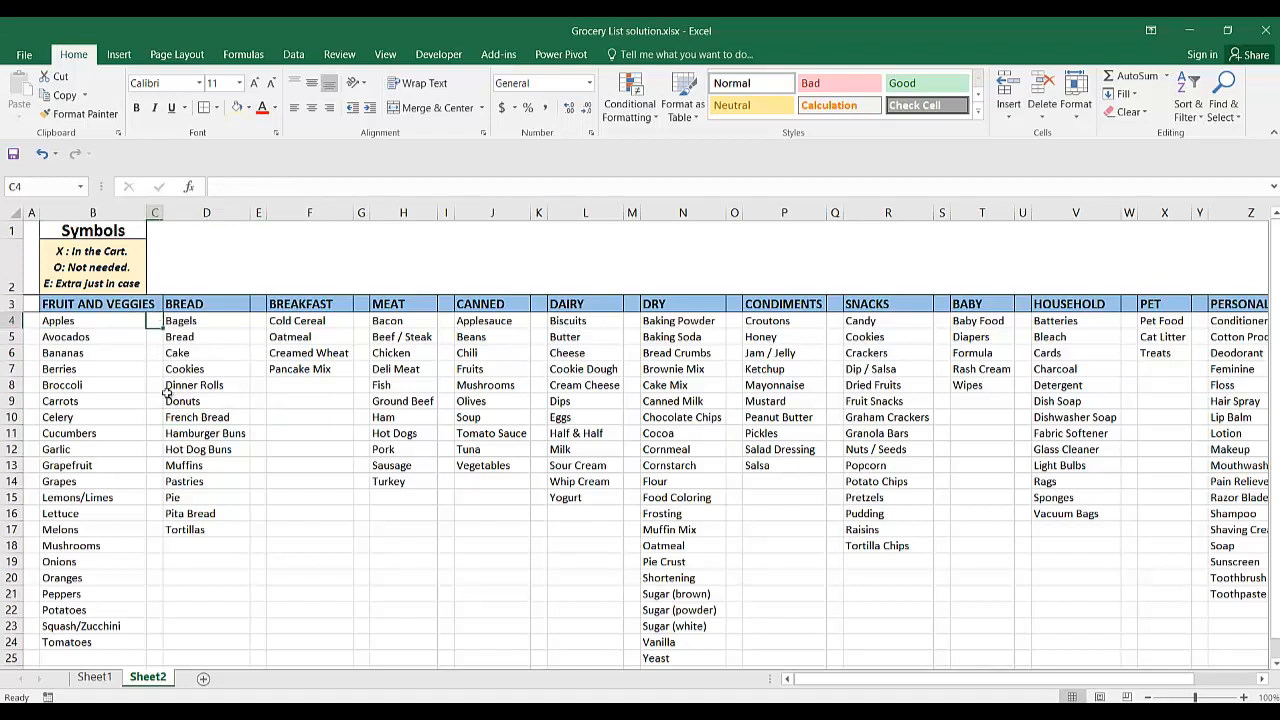
{"action": "left_click", "coordinate": [280, 368]}
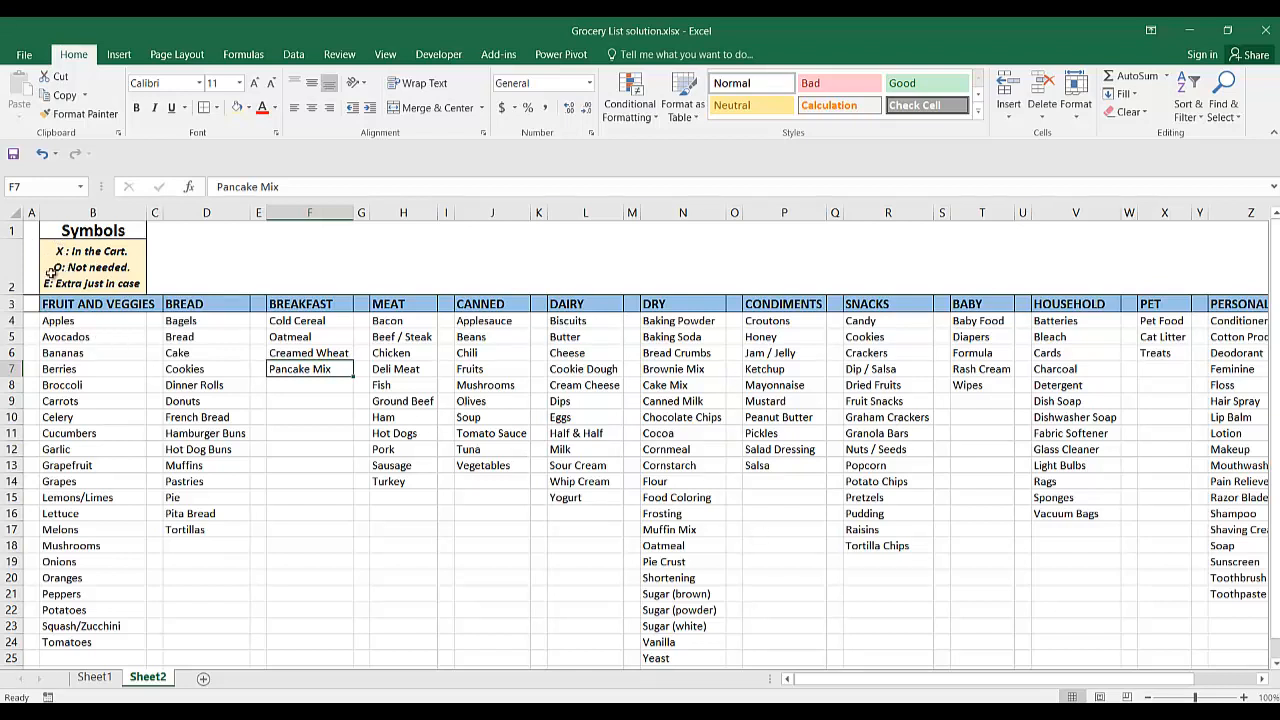
{"action": "left_click", "coordinate": [648, 417]}
{"action": "left_click", "coordinate": [569, 402]}
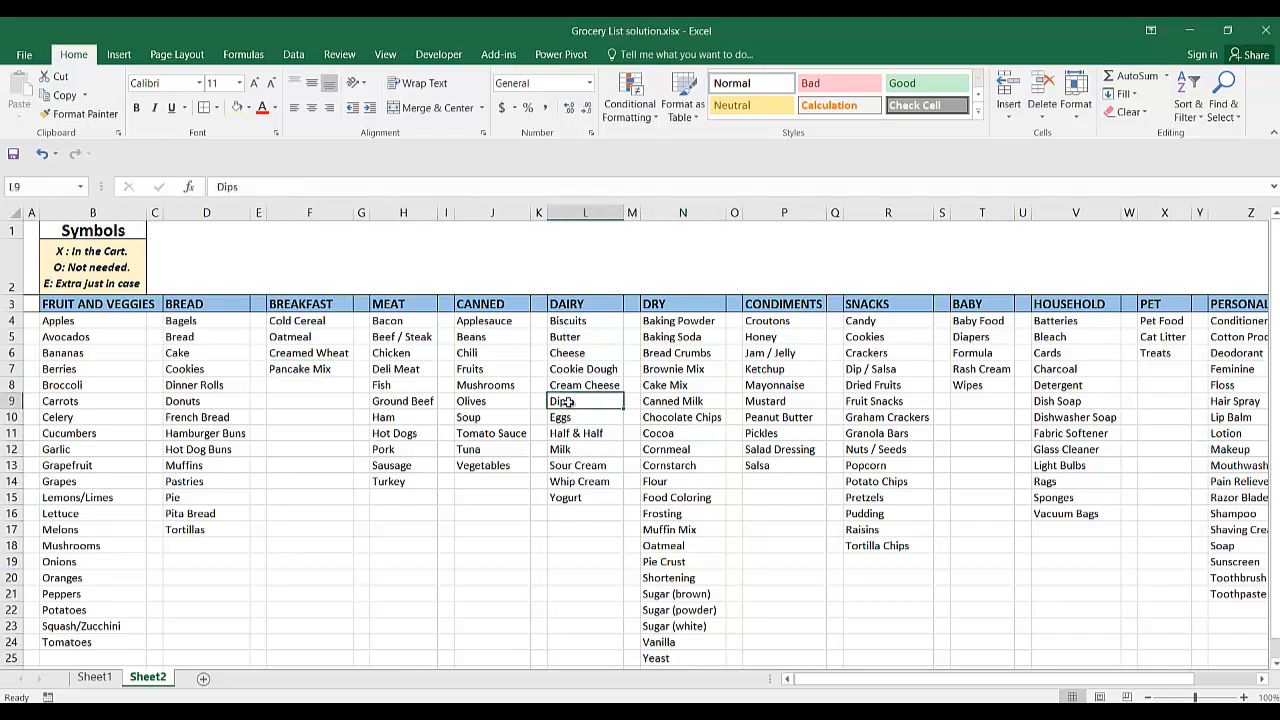
{"action": "left_click", "coordinate": [502, 407]}
{"action": "left_click", "coordinate": [396, 405]}
{"action": "left_click", "coordinate": [387, 470]}
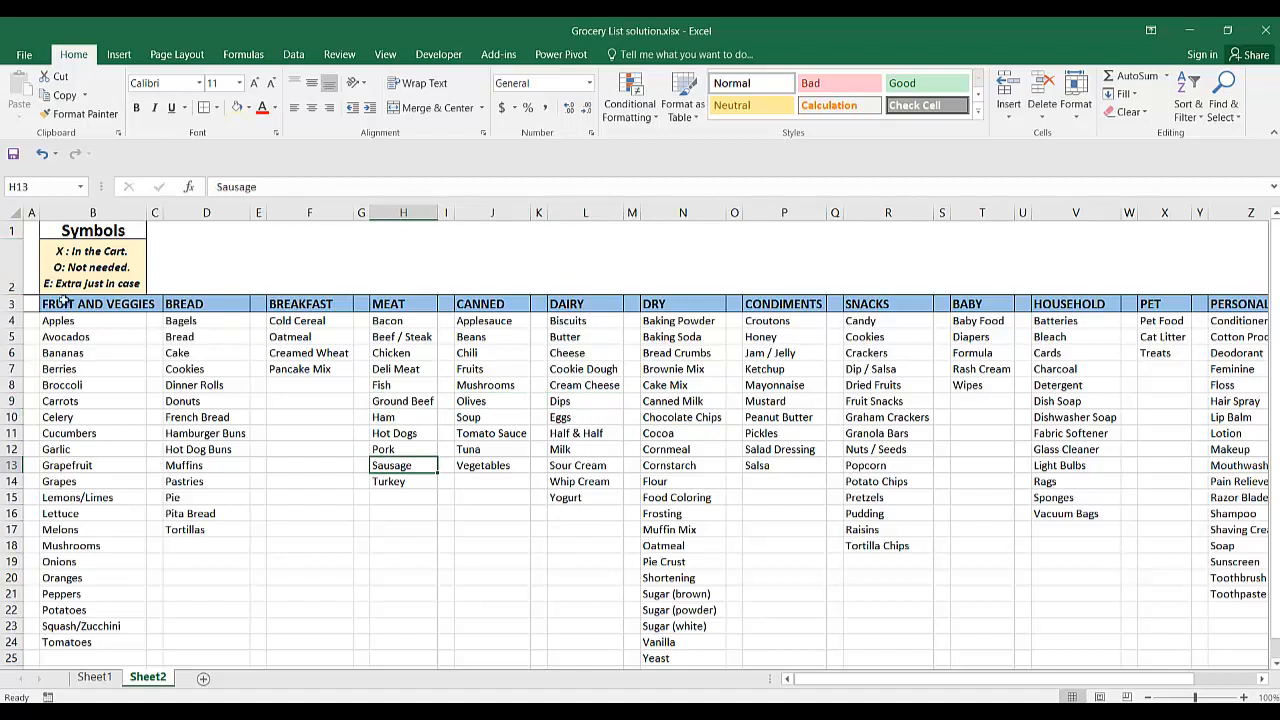
{"action": "left_click", "coordinate": [309, 441]}
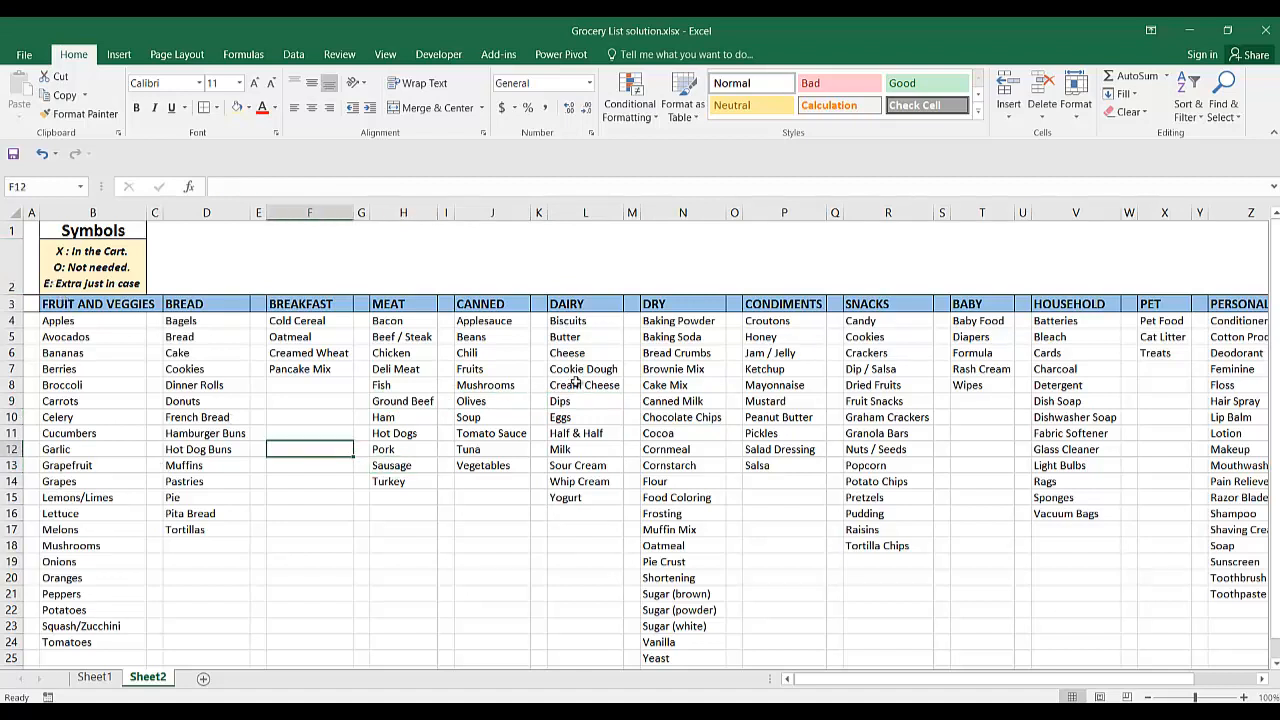
{"action": "left_click", "coordinate": [576, 383]}
{"action": "left_click", "coordinate": [733, 386]}
{"action": "left_click", "coordinate": [820, 389]}
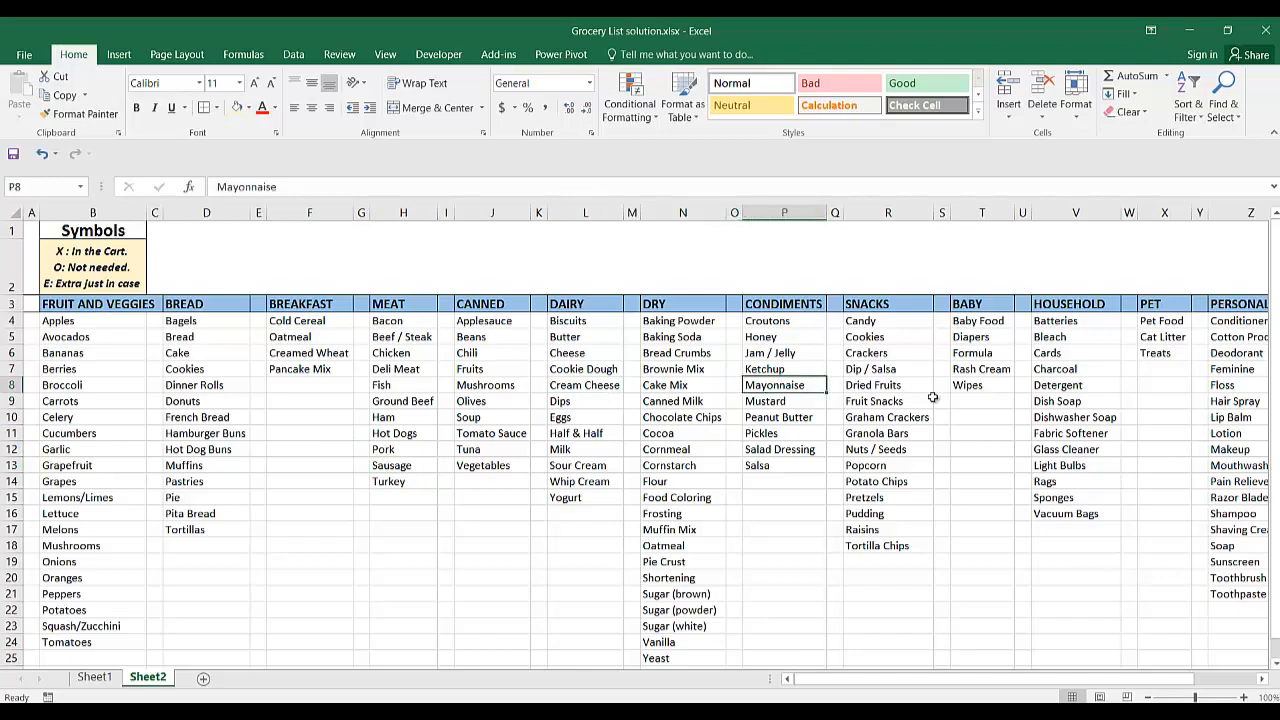
{"action": "scroll", "coordinate": [744, 519], "scroll_direction": "down", "scroll_amount": 2}
{"action": "scroll", "coordinate": [744, 519], "scroll_direction": "down", "scroll_amount": 1}
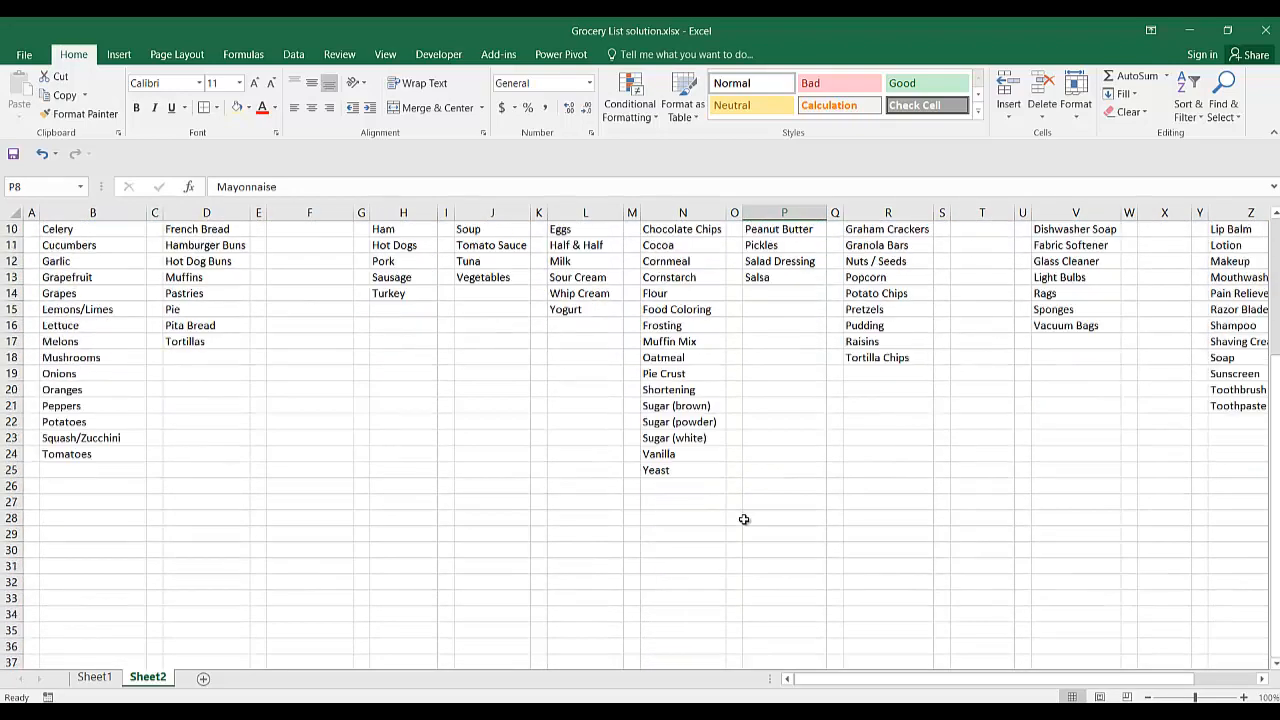
{"action": "scroll", "coordinate": [744, 519], "scroll_direction": "up", "scroll_amount": 3}
{"action": "scroll", "coordinate": [744, 519], "scroll_direction": "down", "scroll_amount": 1}
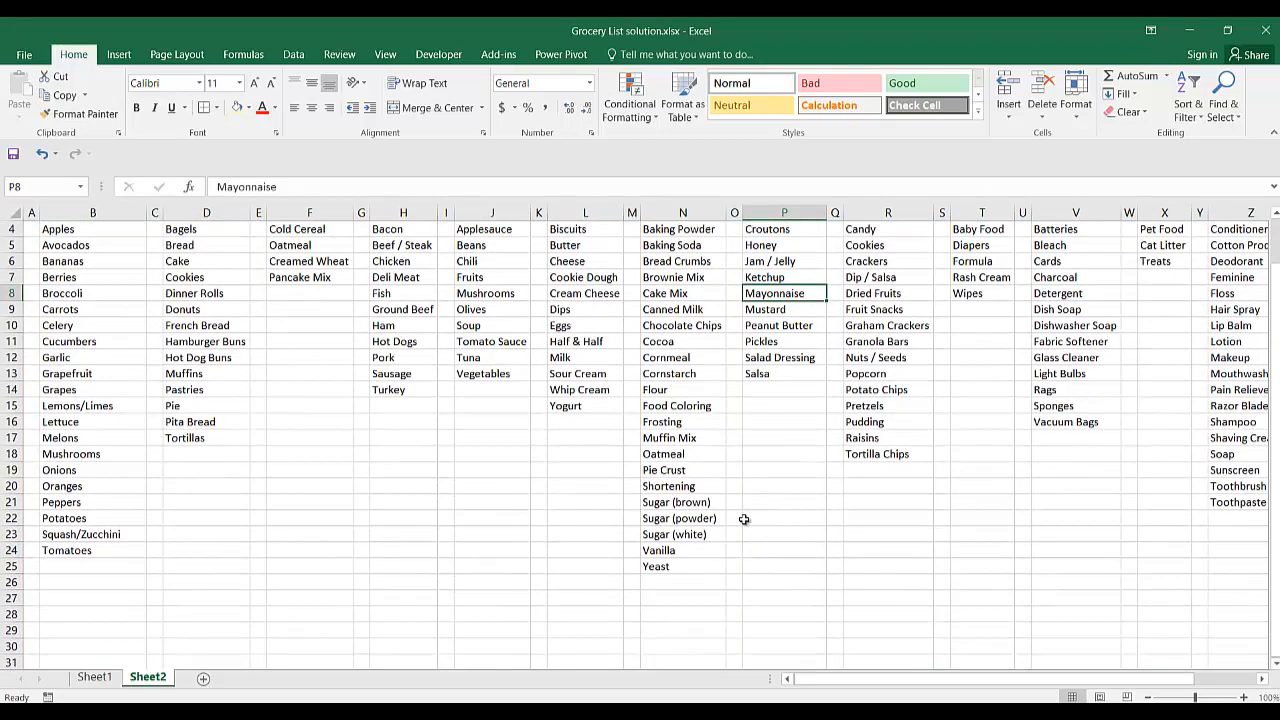
{"action": "scroll", "coordinate": [744, 519], "scroll_direction": "up", "scroll_amount": 1}
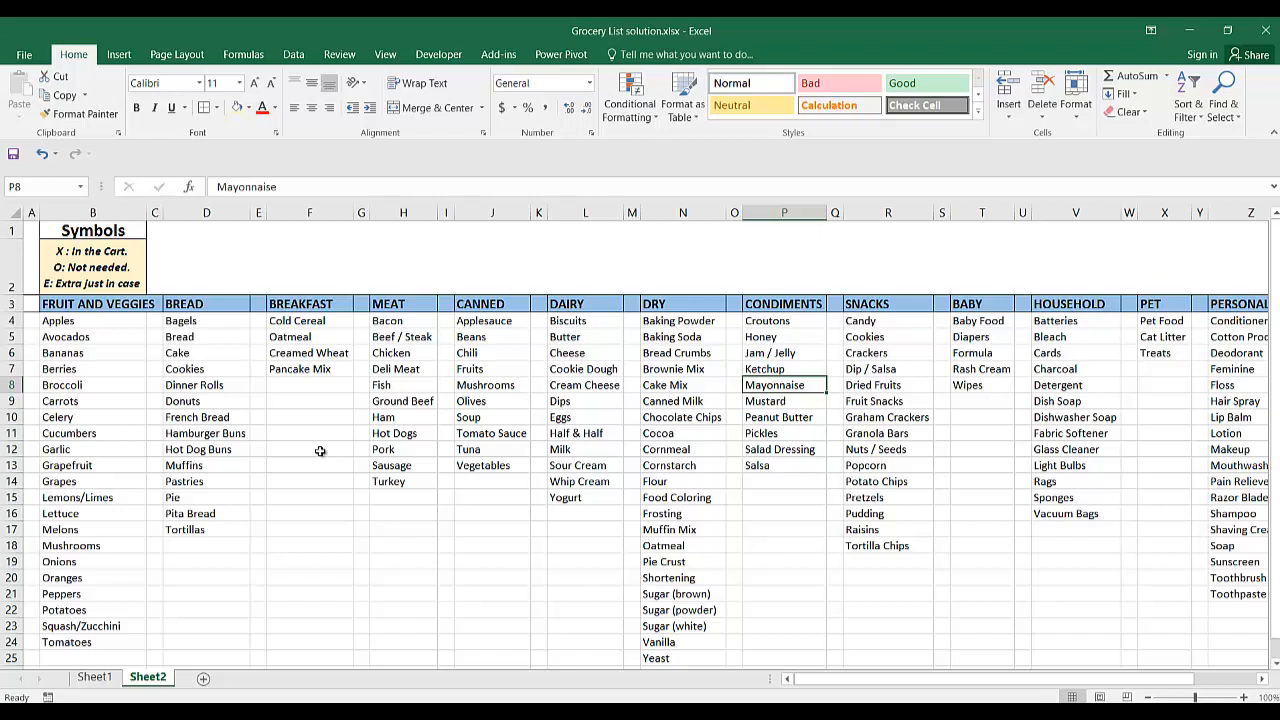
Review the category headings from FRUIT AND VEGGIES to CANNED and the sample items listed beneath them.
{"action": "left_click", "coordinate": [104, 312]}
{"action": "left_click", "coordinate": [220, 304]}
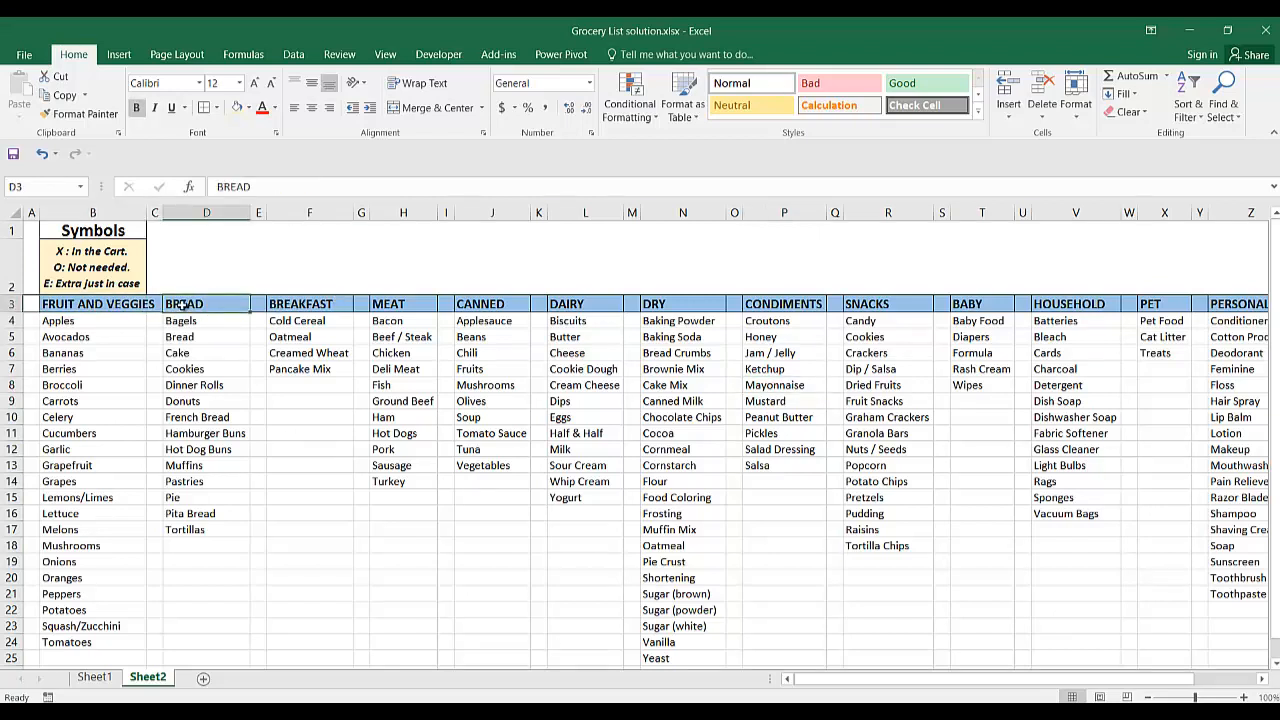
{"action": "left_click", "coordinate": [305, 304]}
{"action": "left_click", "coordinate": [430, 305]}
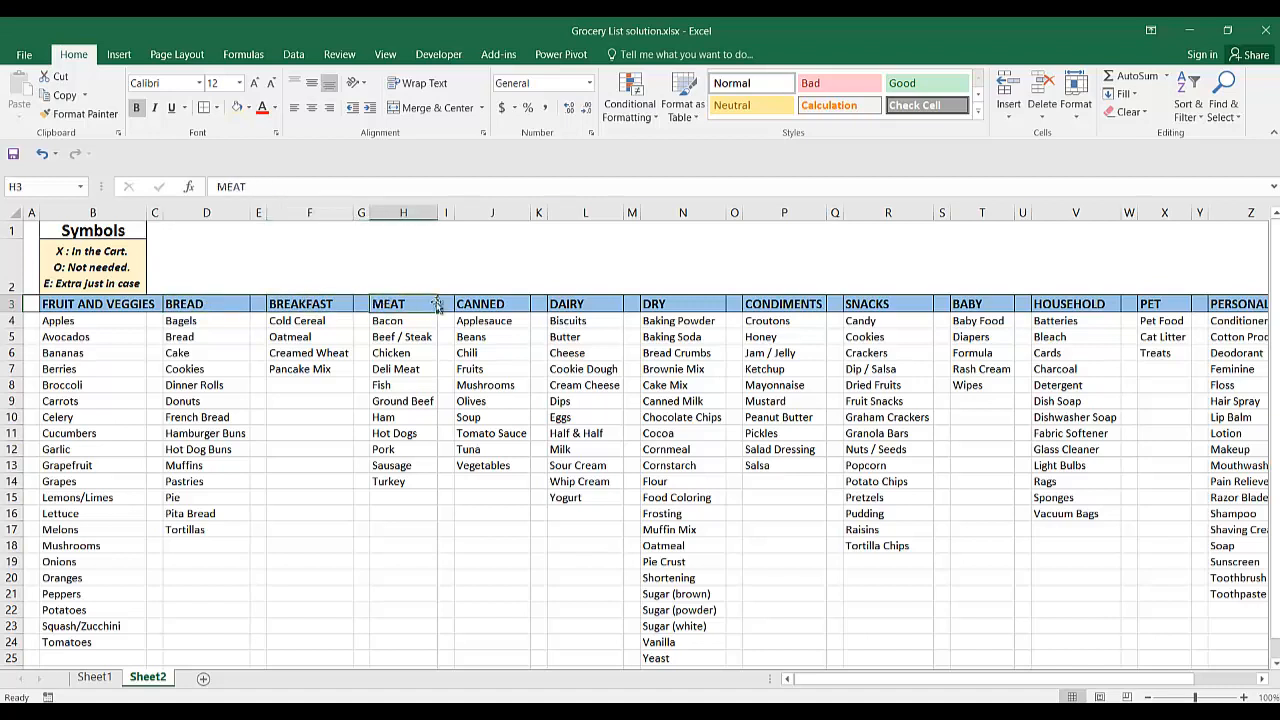
{"action": "left_click", "coordinate": [480, 302]}
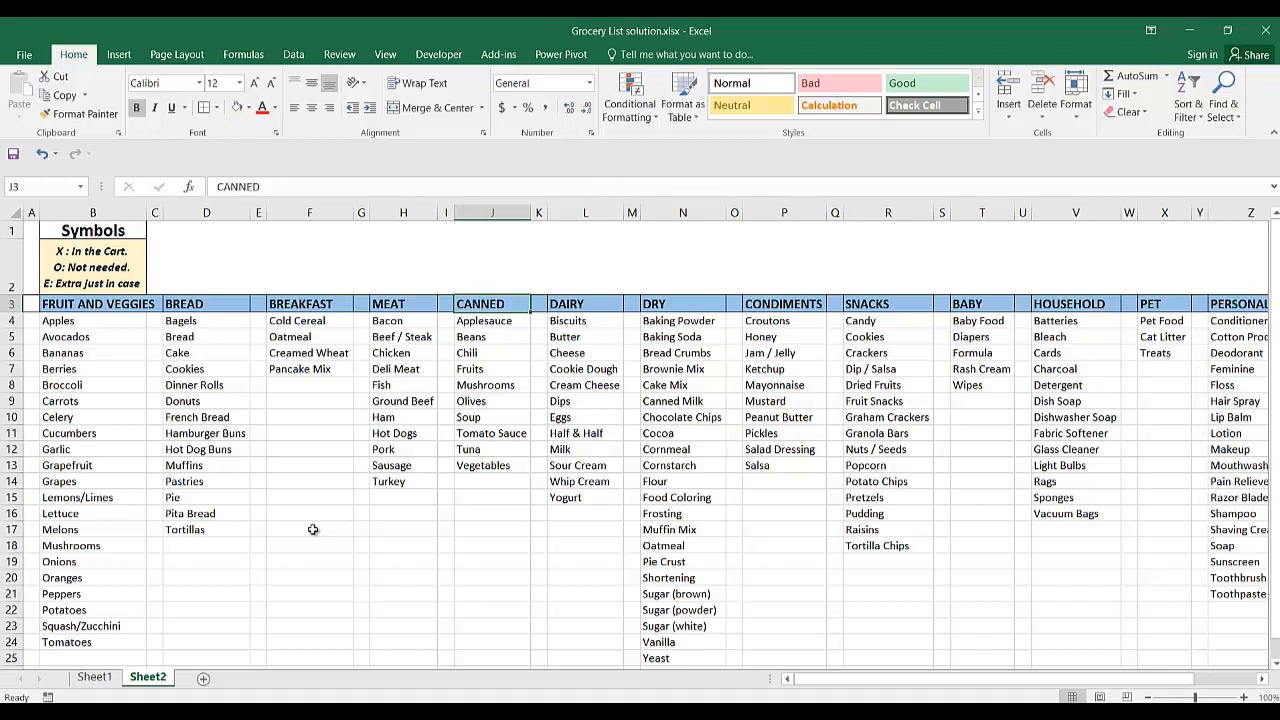
{"action": "left_click", "coordinate": [522, 468]}
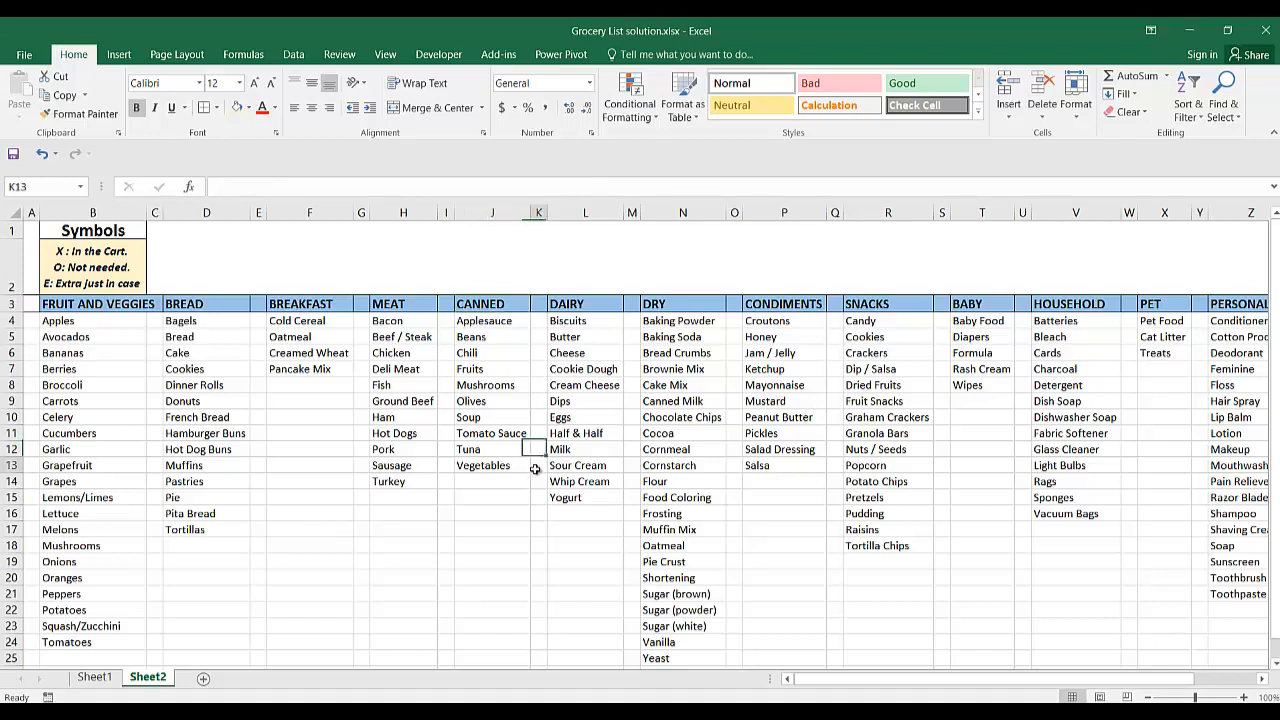
{"action": "left_click", "coordinate": [386, 469]}
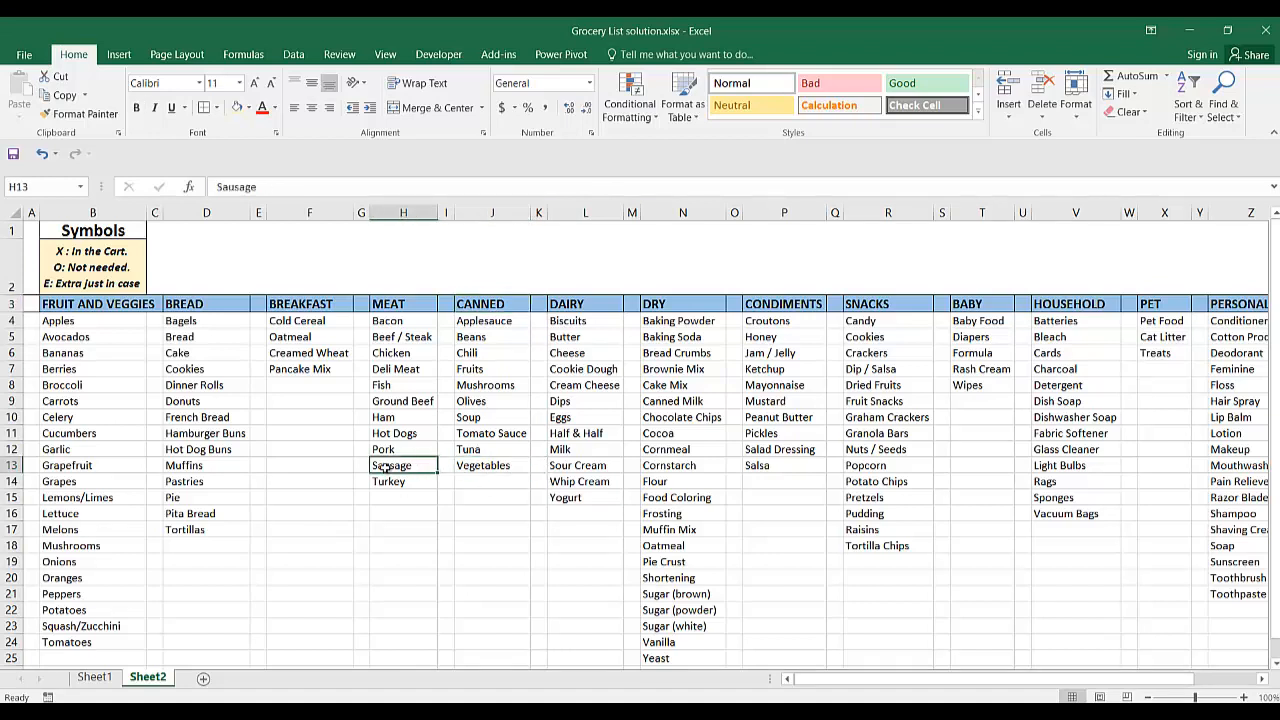
{"action": "left_click", "coordinate": [387, 446]}
{"action": "left_click", "coordinate": [386, 417]}
{"action": "left_click", "coordinate": [385, 398]}
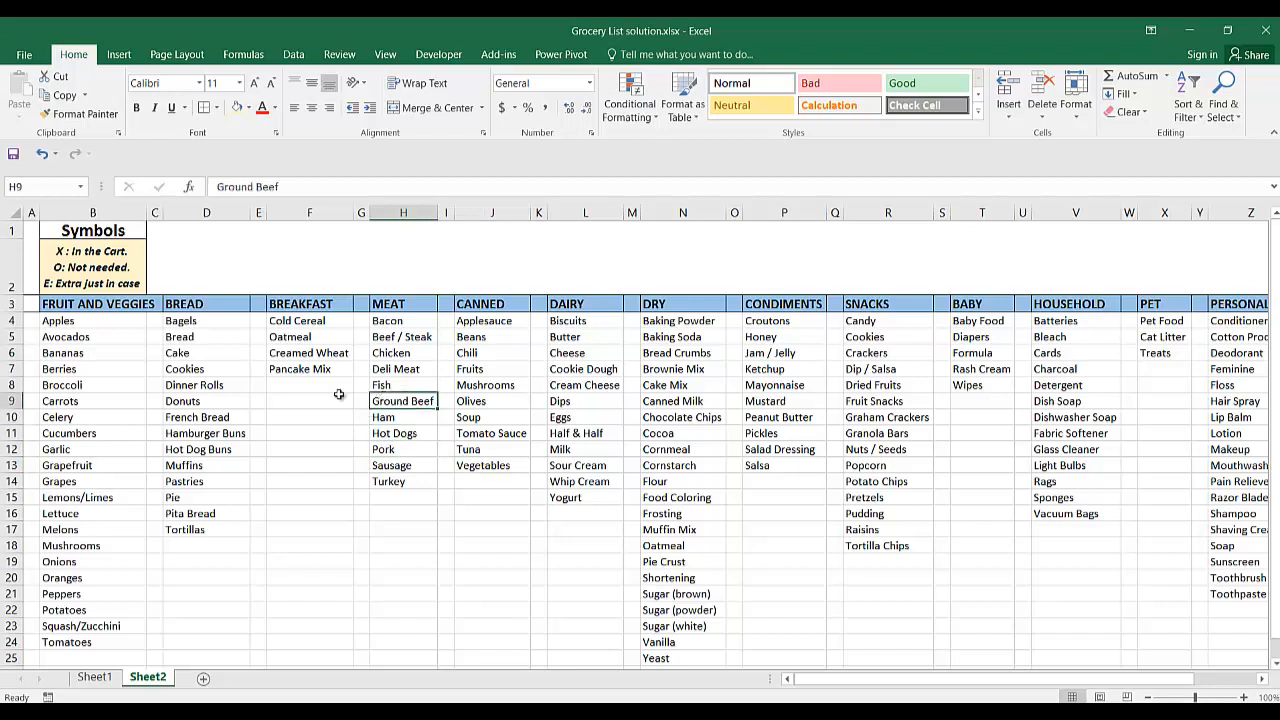
{"action": "left_click", "coordinate": [306, 400]}
{"action": "left_click", "coordinate": [195, 417]}
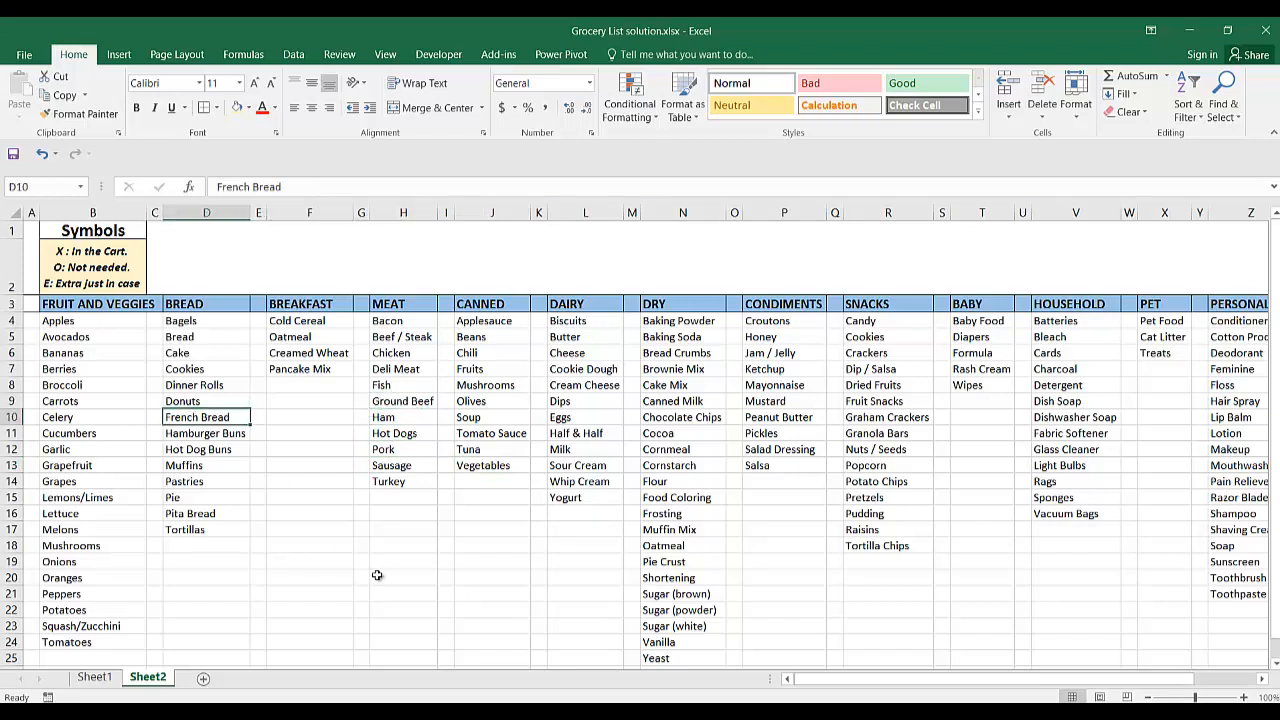
{"action": "left_click", "coordinate": [492, 513]}
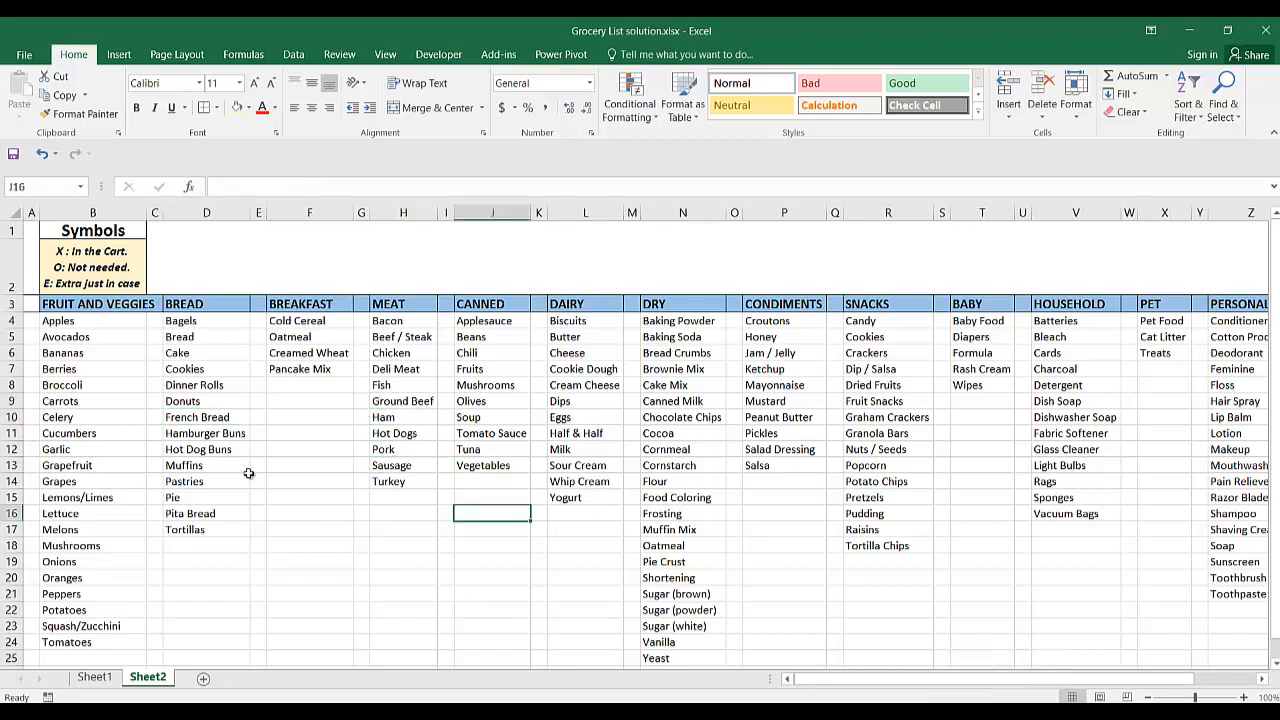
Enter X beside Apples in A4 and fill it down to Tomatoes in A24.
{"action": "left_click", "coordinate": [32, 320]}
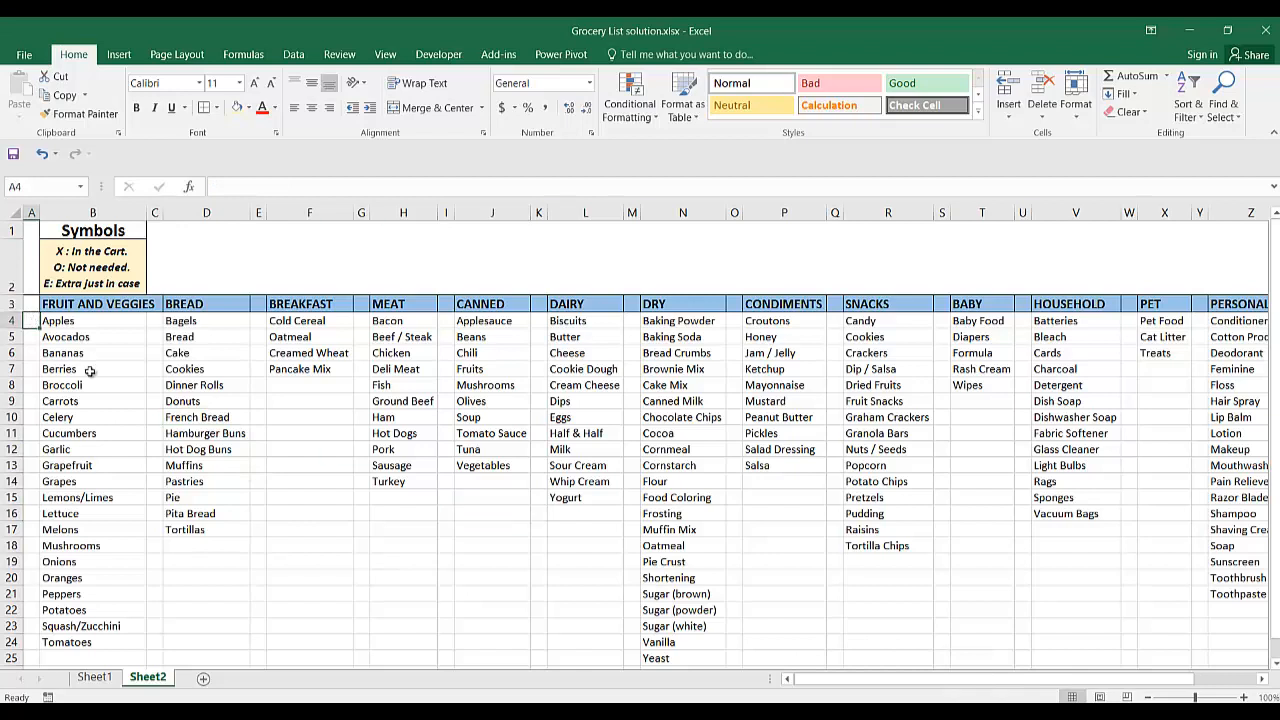
{"action": "type", "text": "x"}
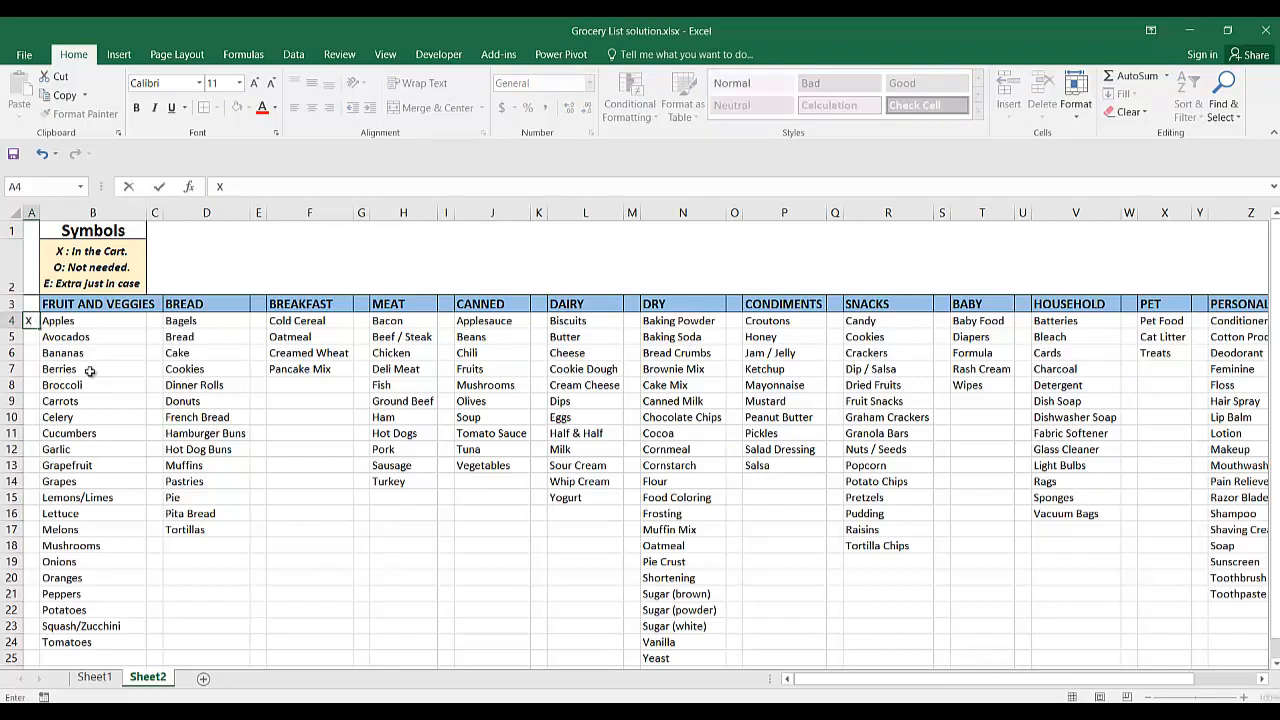
{"action": "key", "text": "Return"}
{"action": "left_click", "coordinate": [32, 322]}
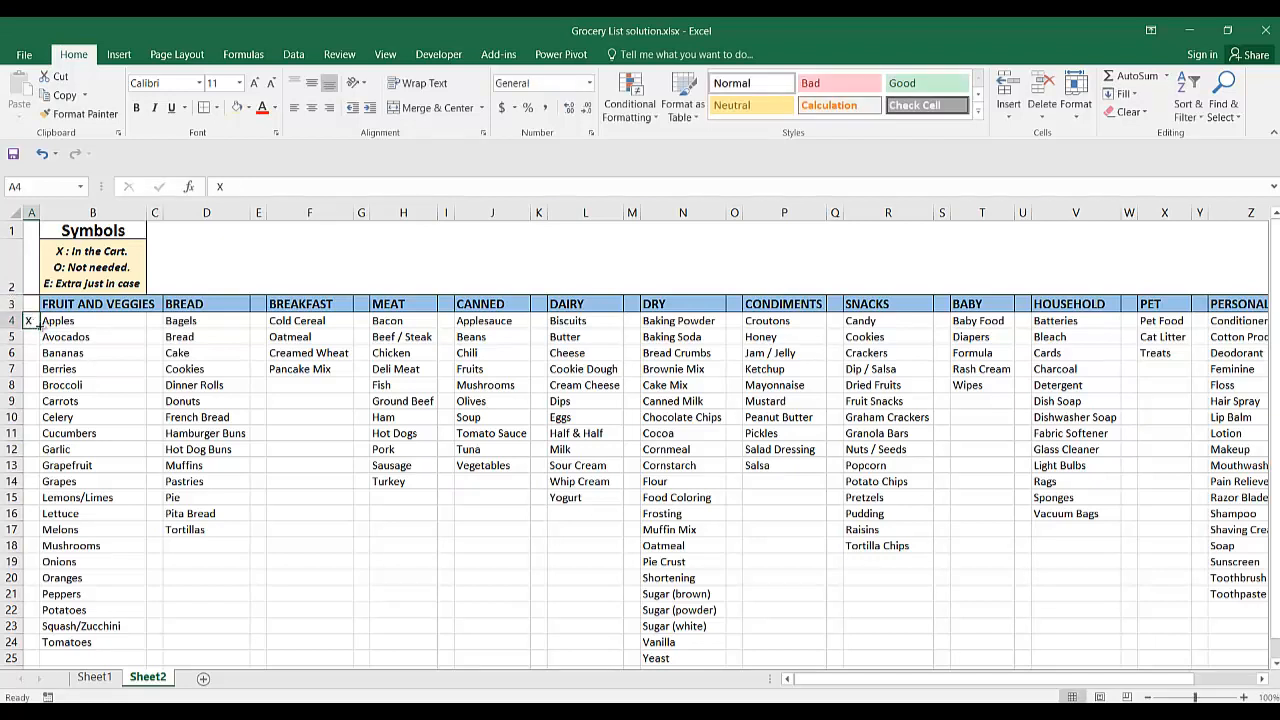
{"action": "left_click_drag", "start_coordinate": [38, 328], "coordinate": [40, 645]}
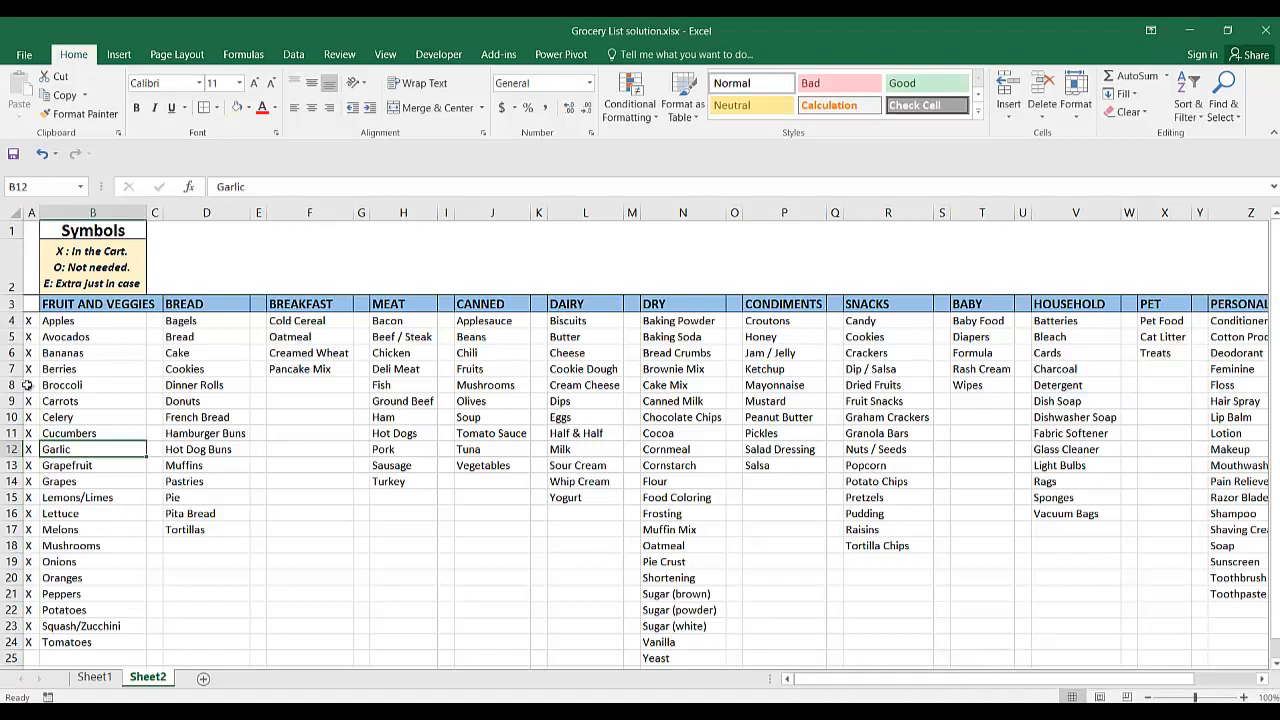
Change the marks beside Broccoli, Garlic and Melons in column A to O.
{"action": "left_click", "coordinate": [27, 385]}
{"action": "type", "text": "O"}
{"action": "key", "text": "Down"}
{"action": "key", "text": "Down"}
{"action": "key", "text": "Down"}
{"action": "key", "text": "Down"}
{"action": "type", "text": "O"}
{"action": "key", "text": "Down"}
{"action": "key", "text": "Down"}
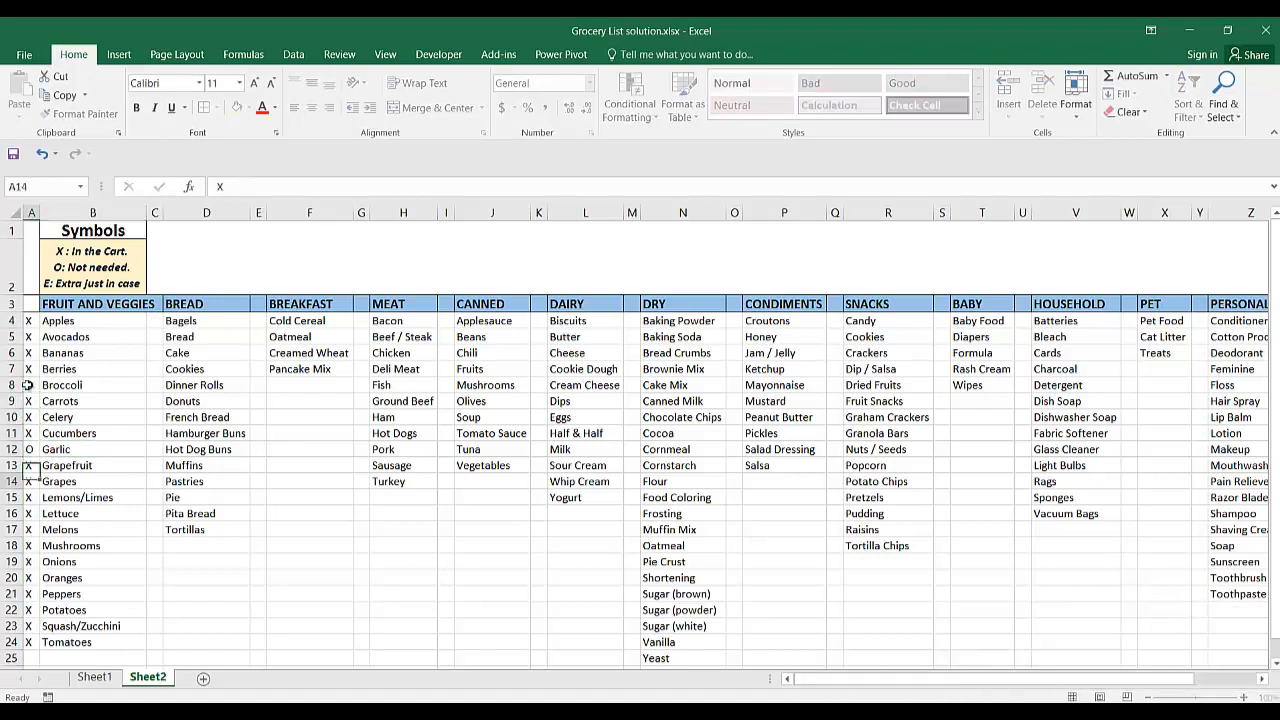
{"action": "key", "text": "Down"}
{"action": "key", "text": "Down"}
{"action": "key", "text": "Down"}
{"action": "type", "text": "O"}
{"action": "key", "text": "Down"}
{"action": "key", "text": "Down"}
{"action": "key", "text": "Down"}
{"action": "key", "text": "Down"}
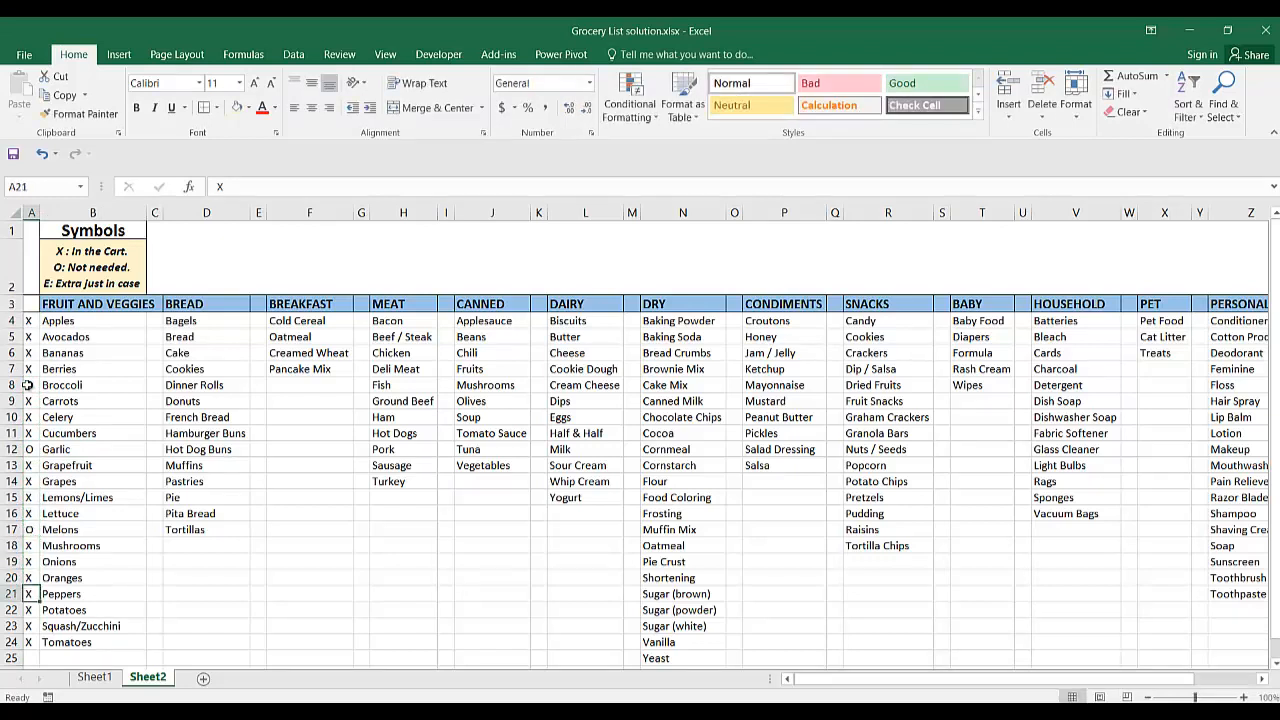
Clear the marks beside Peppers, Tomatoes and Avocados in column A.
{"action": "key", "text": "Delete"}
{"action": "key", "text": "Down"}
{"action": "key", "text": "Down"}
{"action": "key", "text": "Down"}
{"action": "key", "text": "Up"}
{"action": "key", "text": "Up"}
{"action": "key", "text": "Up"}
{"action": "key", "text": "Up"}
{"action": "key", "text": "Up"}
{"action": "key", "text": "Up"}
{"action": "key", "text": "Up"}
{"action": "key", "text": "Up"}
{"action": "key", "text": "Up"}
{"action": "key", "text": "Up"}
{"action": "key", "text": "Up"}
{"action": "key", "text": "Up"}
{"action": "key", "text": "Up"}
{"action": "key", "text": "Up"}
{"action": "key", "text": "Up"}
{"action": "key", "text": "Up"}
{"action": "key", "text": "Up"}
{"action": "key", "text": "Up"}
{"action": "key", "text": "Up"}
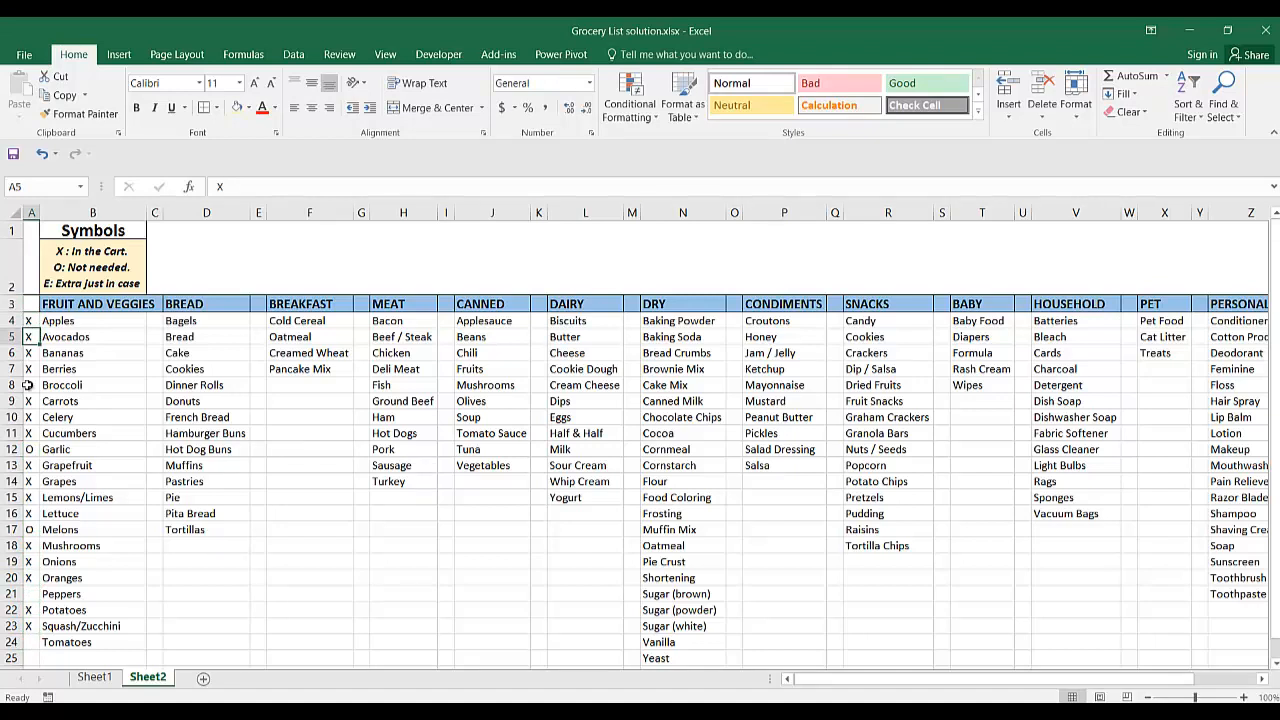
Enter X beside Bagels in C4 and fill it down to Tortillas in C17.
{"action": "left_click_drag", "start_coordinate": [30, 320], "coordinate": [33, 642]}
{"action": "key", "text": "ctrl+c"}
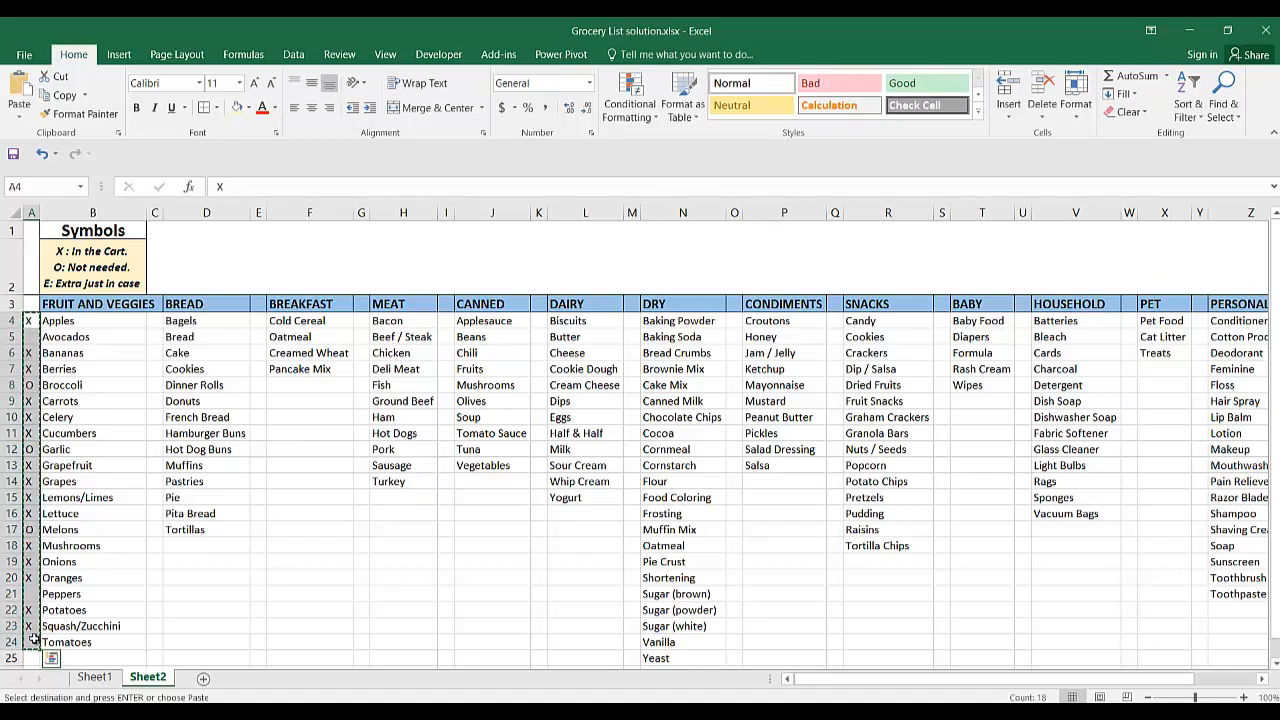
{"action": "left_click", "coordinate": [152, 319]}
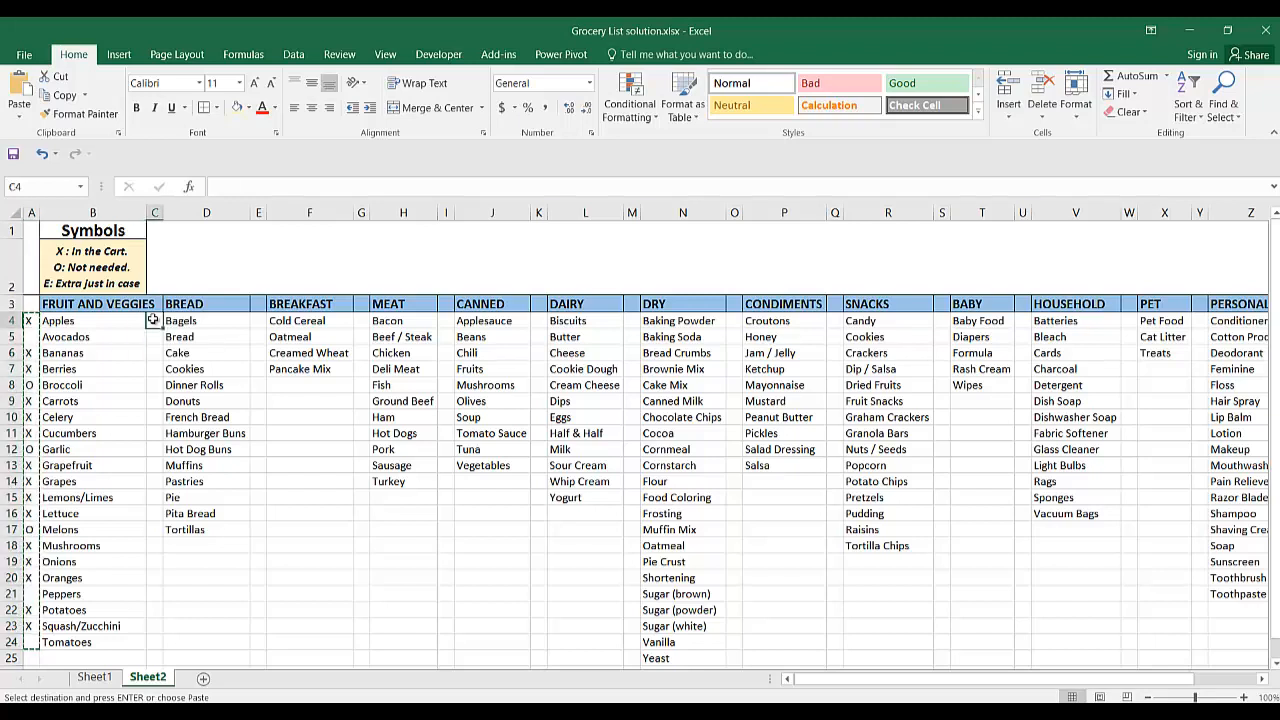
{"action": "type", "text": "X"}
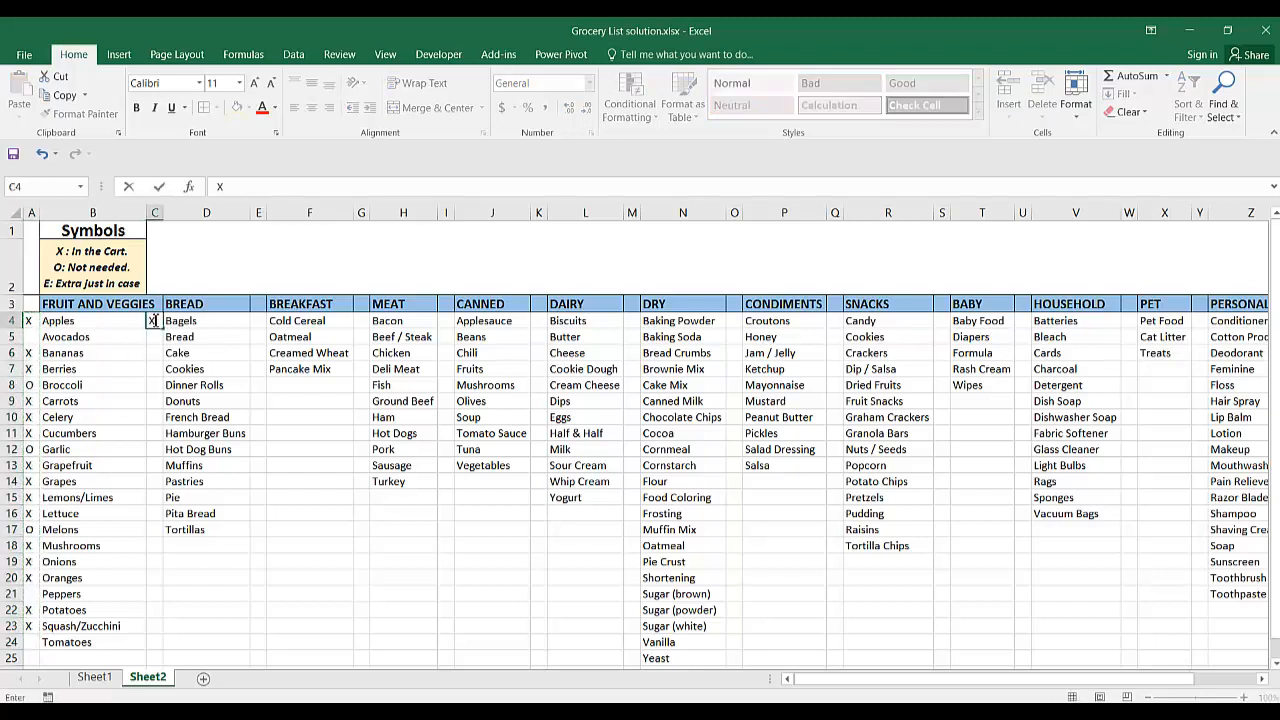
{"action": "left_click_drag", "start_coordinate": [160, 328], "coordinate": [155, 532]}
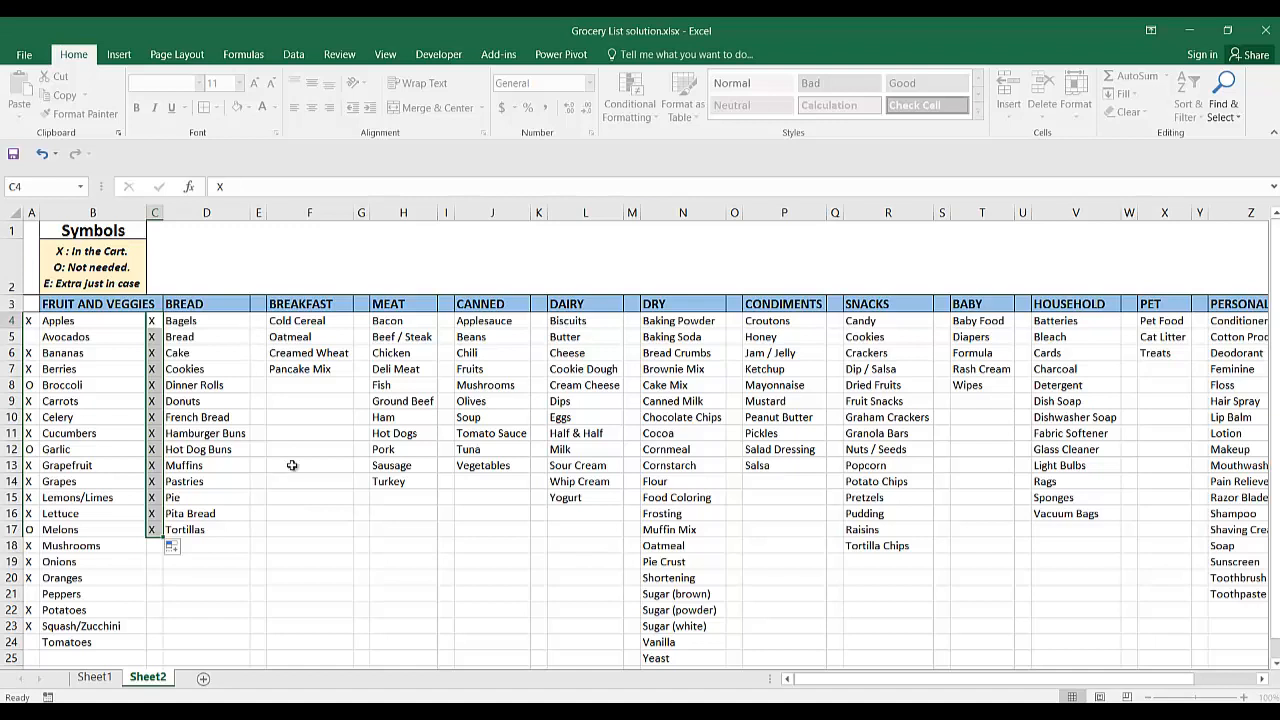
{"action": "key", "text": "Right"}
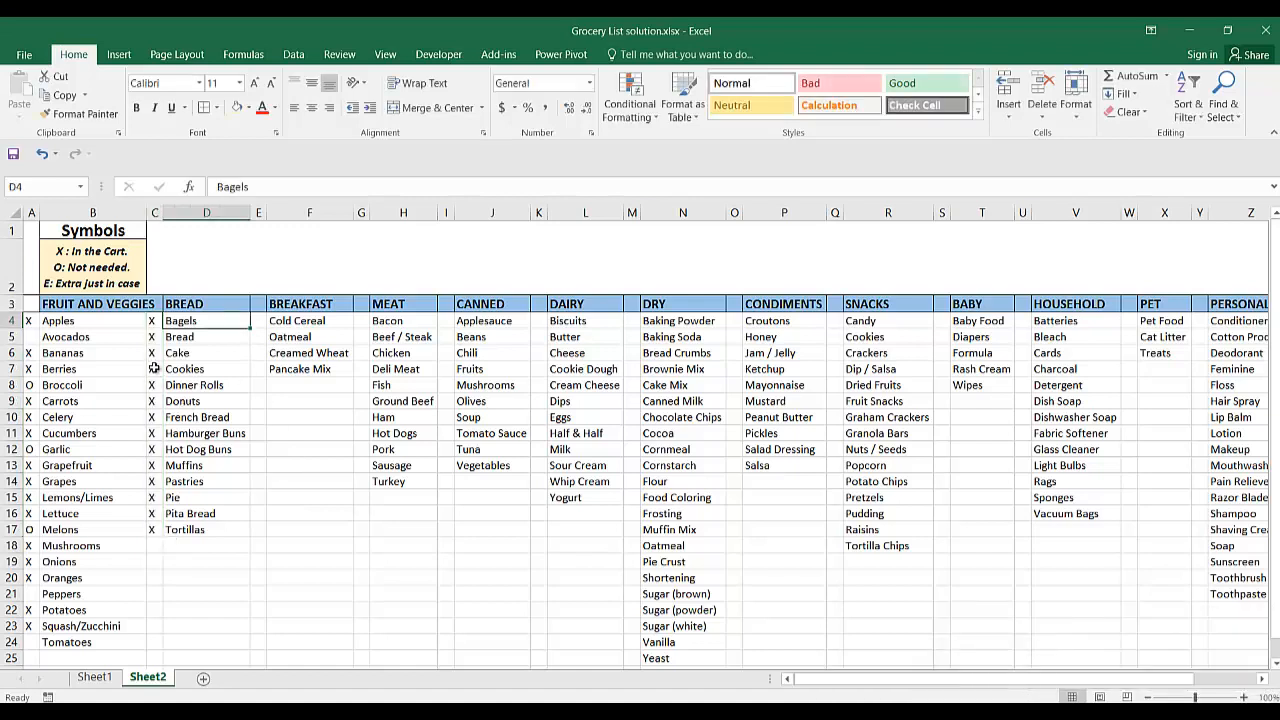
Change the marks beside Cookies, French Bread and Muffins in column C to O.
{"action": "left_click", "coordinate": [155, 369]}
{"action": "type", "text": "O"}
{"action": "key", "text": "Down"}
{"action": "key", "text": "Down"}
{"action": "key", "text": "Down"}
{"action": "type", "text": "O"}
{"action": "key", "text": "Down"}
{"action": "key", "text": "Down"}
{"action": "key", "text": "Down"}
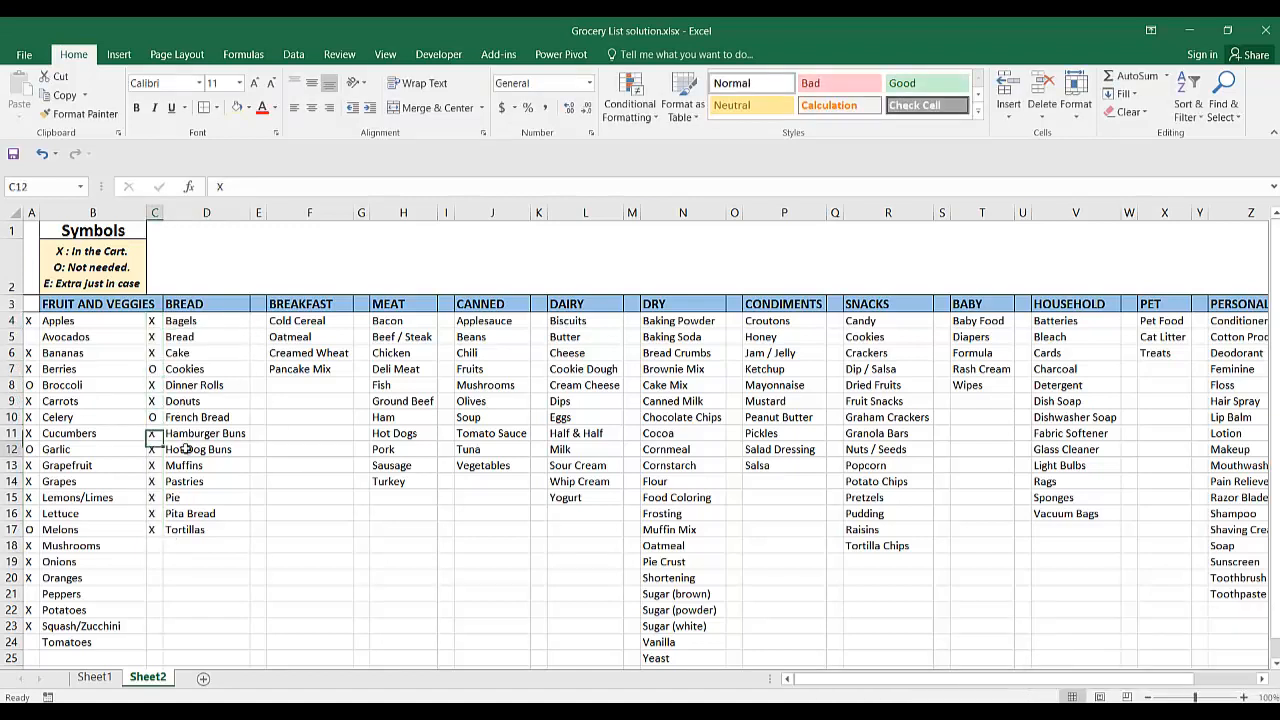
{"action": "type", "text": "O"}
Clear the marks beside Pie and Bread in column C.
{"action": "key", "text": "Down"}
{"action": "key", "text": "Down"}
{"action": "key", "text": "Delete"}
{"action": "key", "text": "Up"}
{"action": "key", "text": "Up"}
{"action": "key", "text": "Up"}
{"action": "key", "text": "Up"}
{"action": "key", "text": "Up"}
{"action": "key", "text": "Up"}
{"action": "key", "text": "Up"}
{"action": "key", "text": "Up"}
{"action": "key", "text": "Up"}
{"action": "key", "text": "Up"}
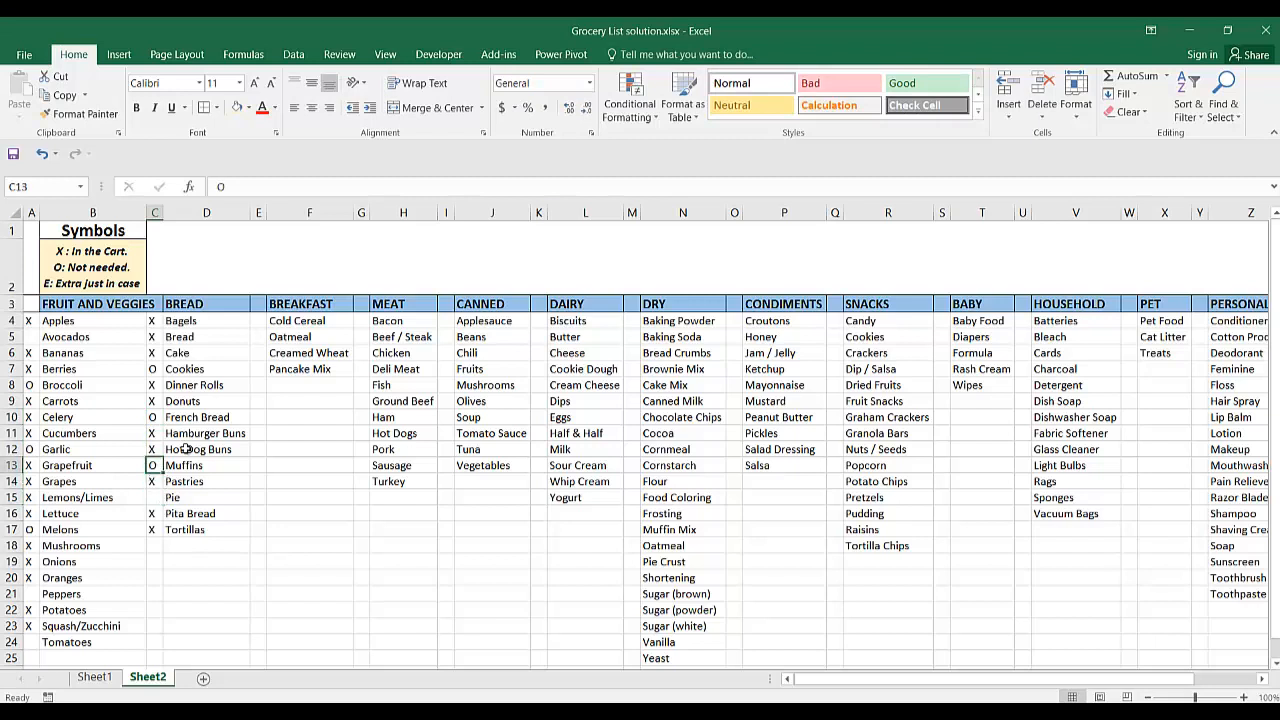
{"action": "key", "text": "Delete"}
Enter X beside Cold Cereal in E4 and fill it down through E17.
{"action": "key", "text": "Right"}
{"action": "key", "text": "Right"}
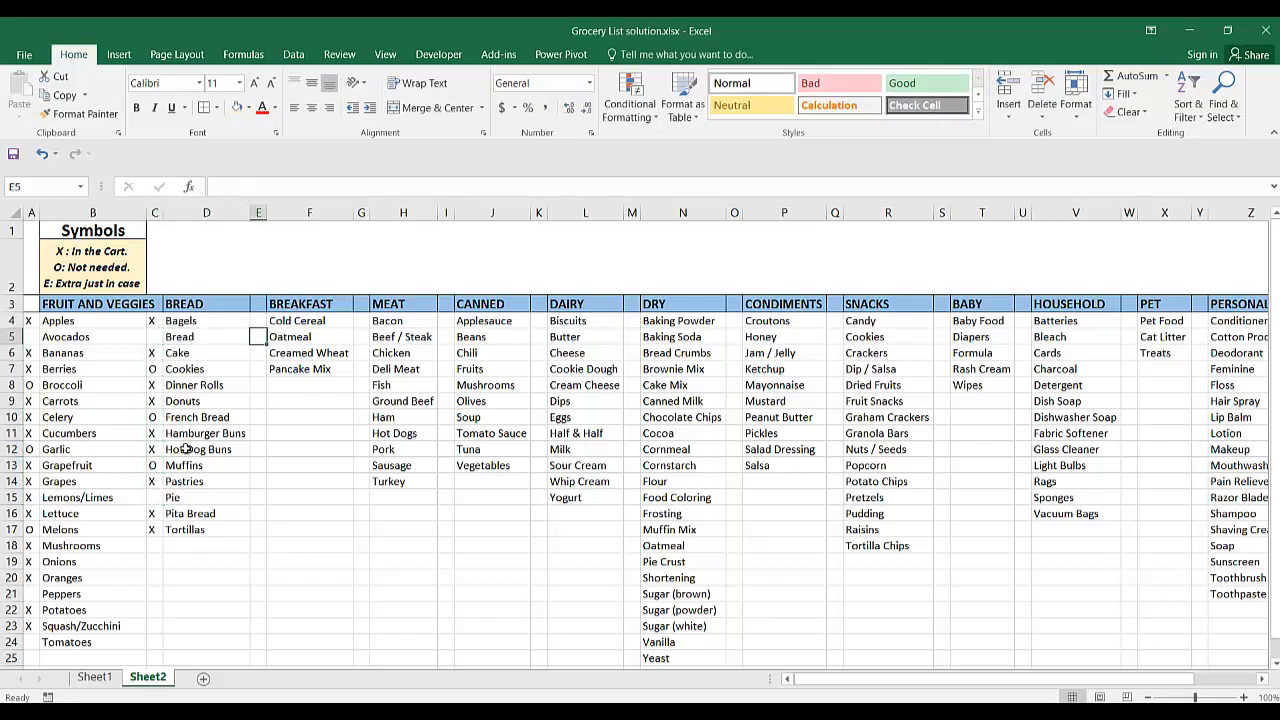
{"action": "key", "text": "Up"}
{"action": "type", "text": "X"}
{"action": "key", "text": "Return"}
{"action": "left_click", "coordinate": [257, 324]}
{"action": "left_click_drag", "start_coordinate": [267, 328], "coordinate": [261, 537]}
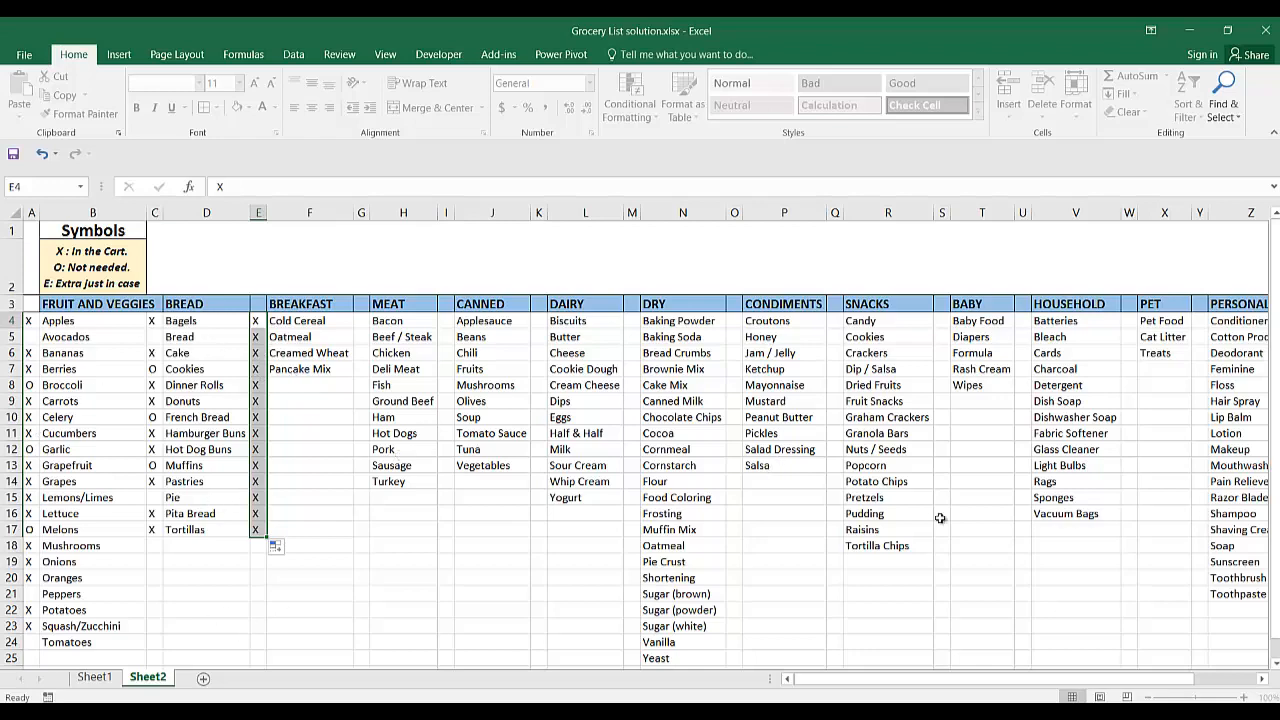
Change the marks in E6 beside Creamed Wheat, E9 and E12 to O.
{"action": "scroll", "coordinate": [940, 518], "scroll_direction": "right", "scroll_amount": 10}
{"action": "scroll", "coordinate": [940, 518], "scroll_direction": "left", "scroll_amount": 10}
{"action": "key", "text": "Down"}
{"action": "key", "text": "Down"}
{"action": "key", "text": "Down"}
{"action": "key", "text": "Up"}
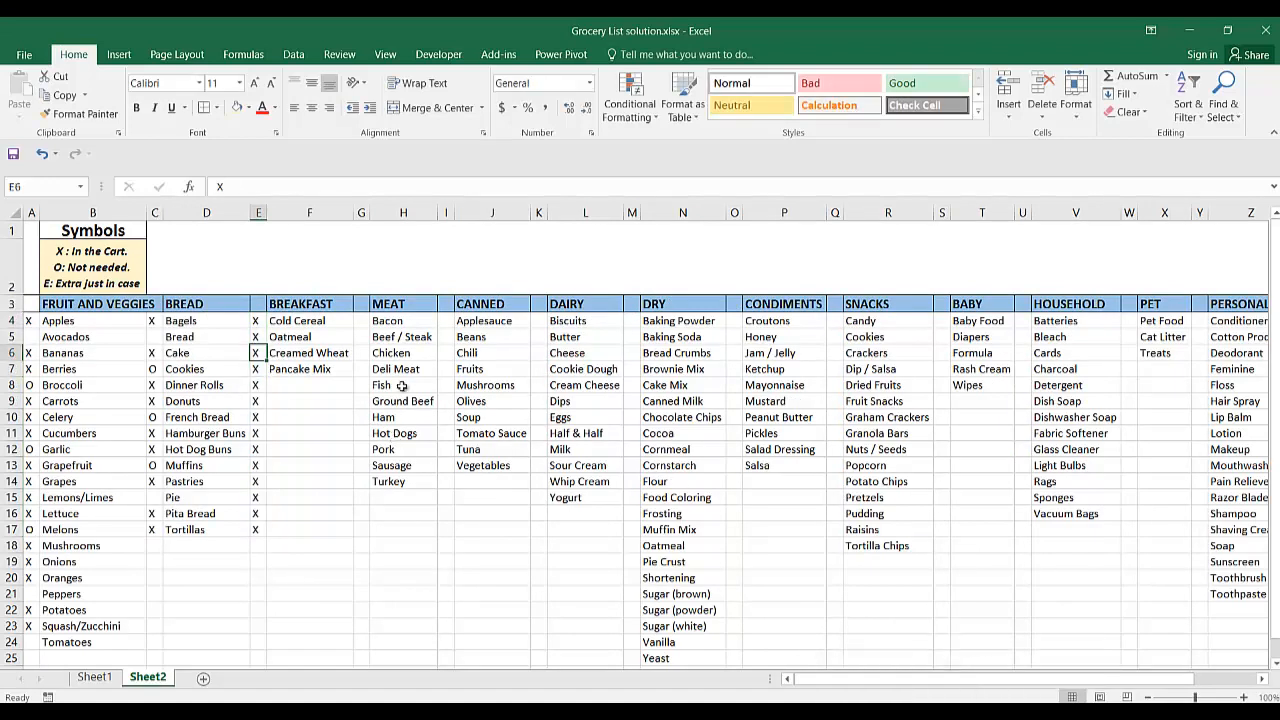
{"action": "type", "text": "O"}
{"action": "key", "text": "Down"}
{"action": "key", "text": "Down"}
{"action": "key", "text": "Down"}
{"action": "type", "text": "O"}
{"action": "key", "text": "Down"}
{"action": "key", "text": "Down"}
Clear the marks in E15 and E16 and beside Oatmeal in E5.
{"action": "key", "text": "Down"}
{"action": "type", "text": "O"}
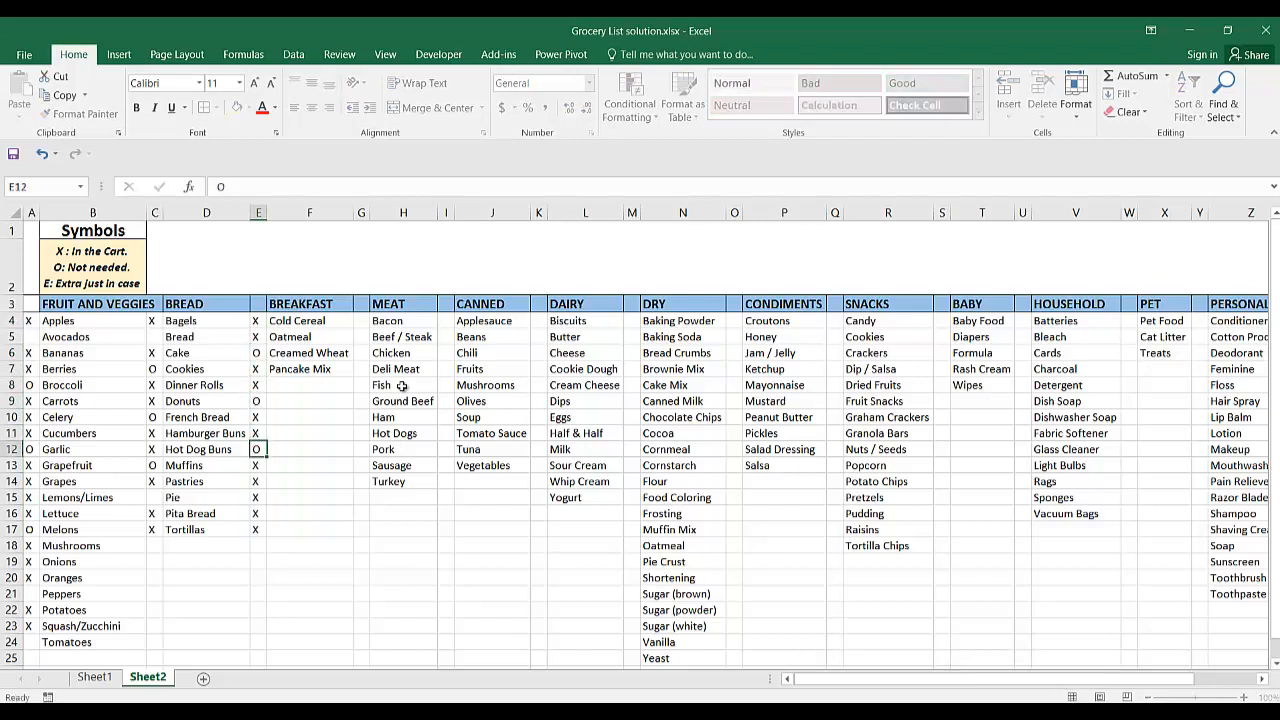
{"action": "key", "text": "Down"}
{"action": "key", "text": "Down"}
{"action": "key", "text": "Down"}
{"action": "key", "text": "Delete"}
{"action": "key", "text": "Down"}
{"action": "key", "text": "Delete"}
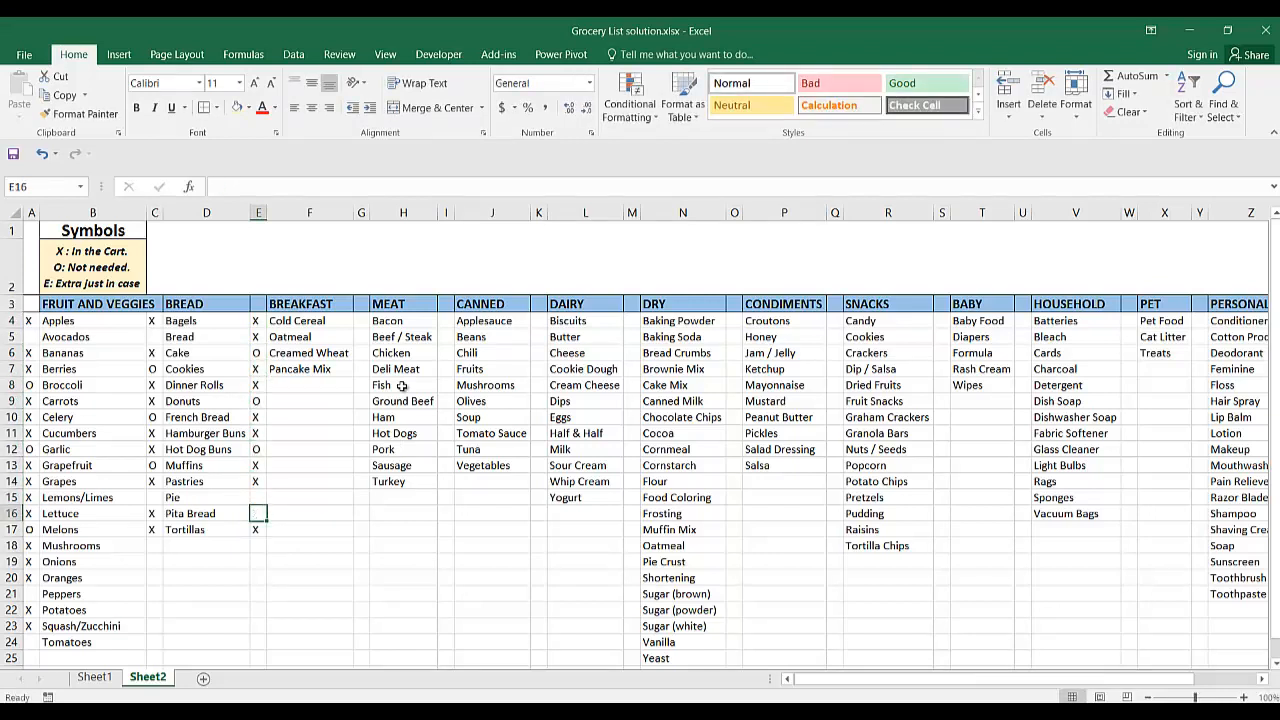
{"action": "key", "text": "Up"}
{"action": "key", "text": "Up"}
{"action": "key", "text": "Up"}
{"action": "key", "text": "Up"}
{"action": "key", "text": "Up"}
{"action": "key", "text": "Up"}
{"action": "key", "text": "Up"}
{"action": "key", "text": "Up"}
{"action": "key", "text": "Up"}
{"action": "key", "text": "Up"}
{"action": "key", "text": "Up"}
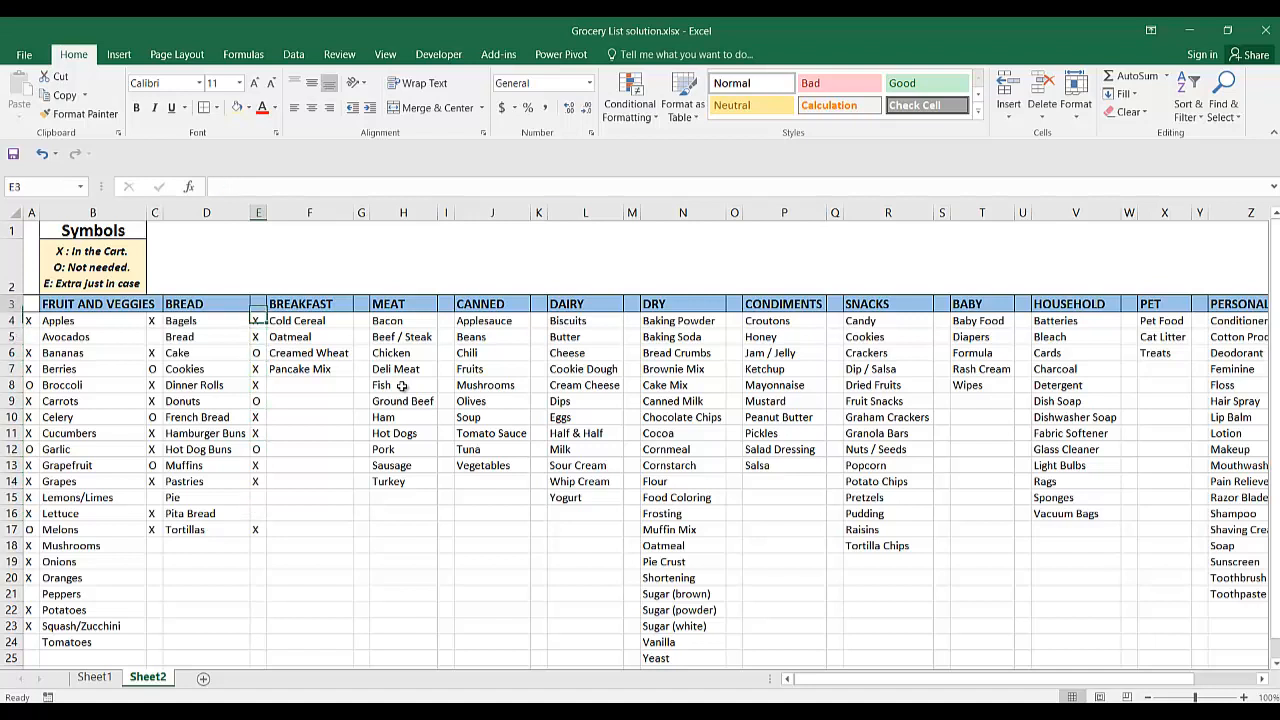
{"action": "type", "text": "X"}
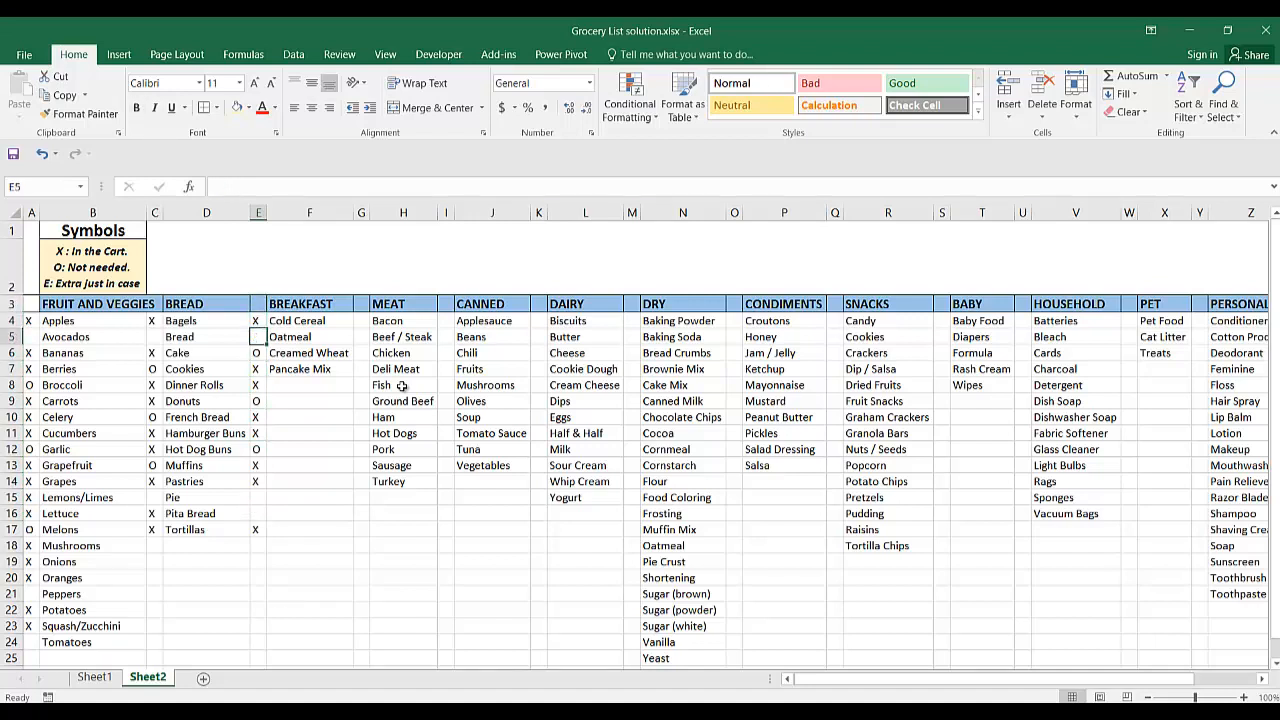
Examine the marks entered for the Fruit and Veggies, Bread and Breakfast items against the symbols legend.
{"action": "key", "text": "Down"}
{"action": "key", "text": "Down"}
{"action": "key", "text": "Down"}
{"action": "key", "text": "Down"}
{"action": "key", "text": "Down"}
{"action": "key", "text": "Down"}
{"action": "key", "text": "Down"}
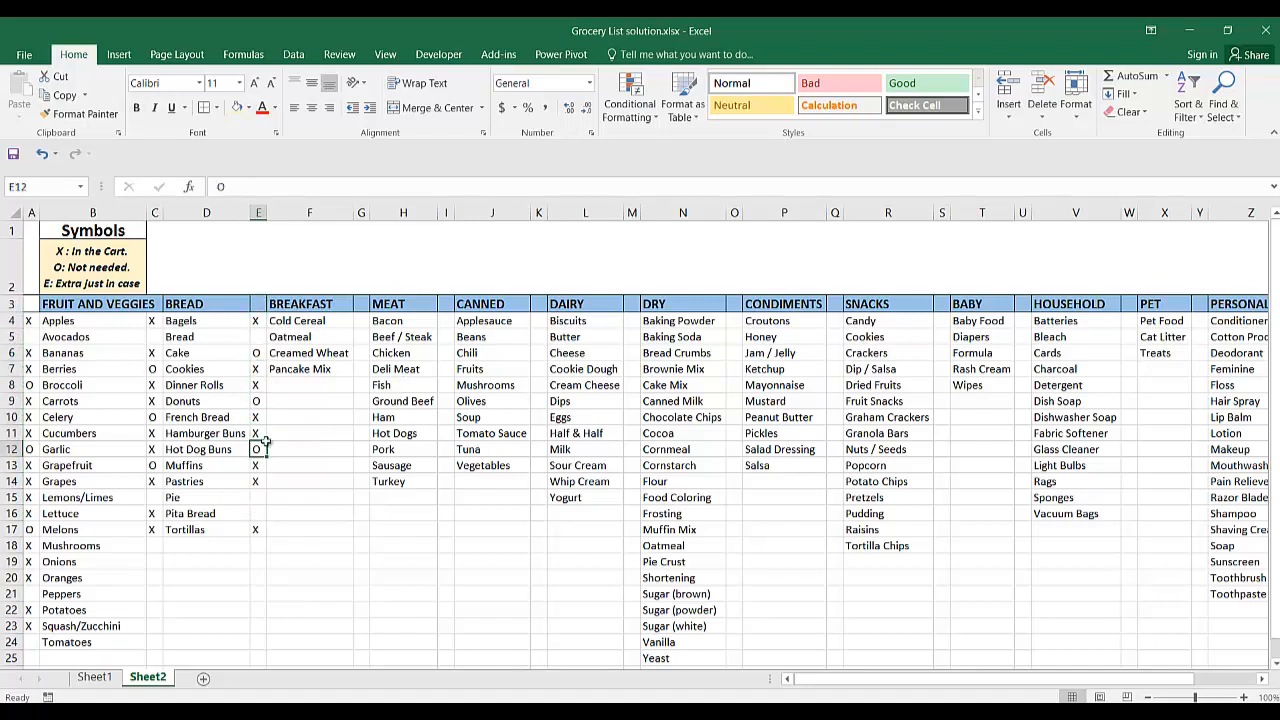
{"action": "scroll", "coordinate": [210, 396], "scroll_direction": "down", "scroll_amount": 1}
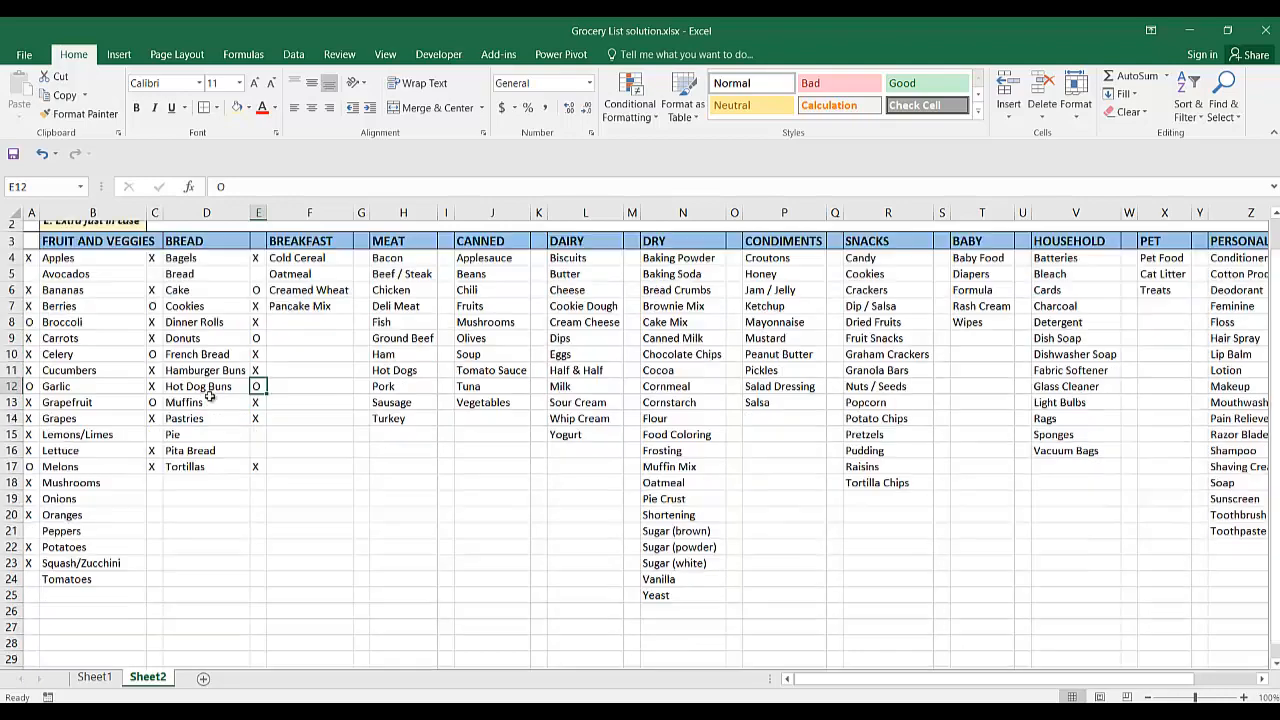
{"action": "scroll", "coordinate": [210, 396], "scroll_direction": "down", "scroll_amount": 2}
{"action": "scroll", "coordinate": [210, 396], "scroll_direction": "up", "scroll_amount": 1}
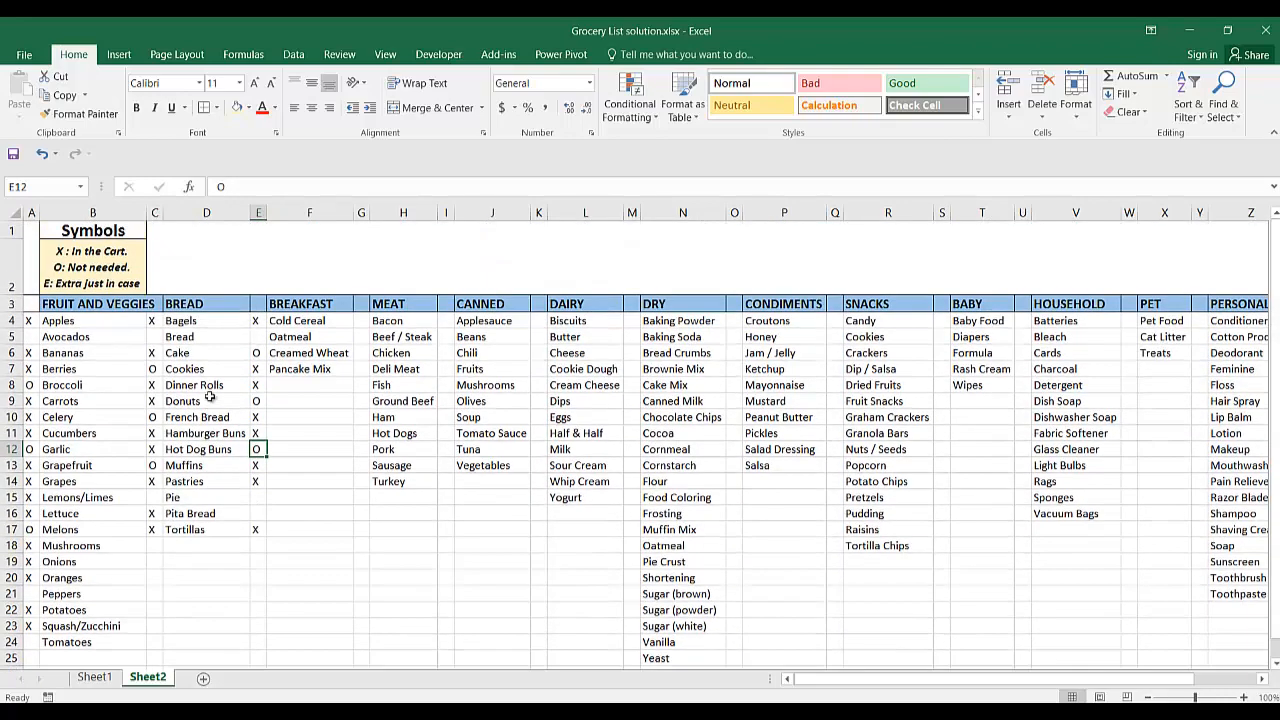
{"action": "scroll", "coordinate": [209, 397], "scroll_direction": "down", "scroll_amount": 1}
{"action": "scroll", "coordinate": [209, 397], "scroll_direction": "up", "scroll_amount": 1}
{"action": "scroll", "coordinate": [259, 499], "scroll_direction": "down", "scroll_amount": 2}
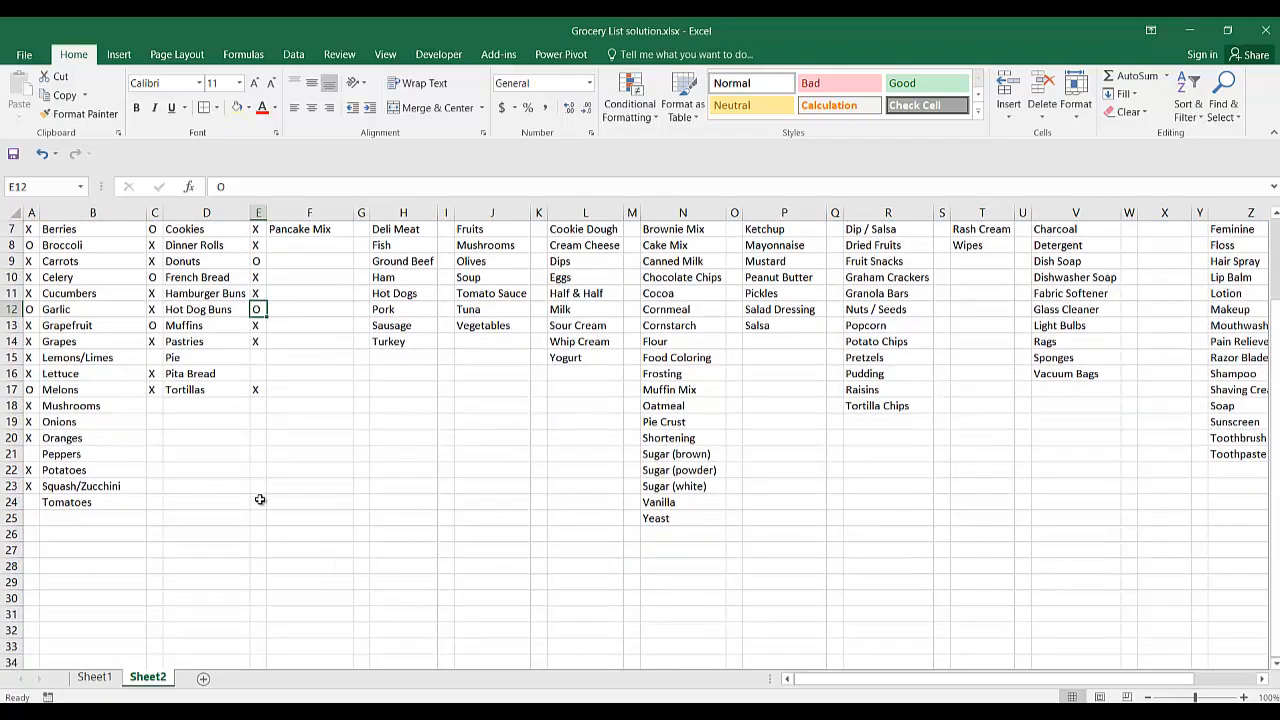
{"action": "scroll", "coordinate": [259, 499], "scroll_direction": "up", "scroll_amount": 1}
{"action": "scroll", "coordinate": [259, 499], "scroll_direction": "up", "scroll_amount": 1}
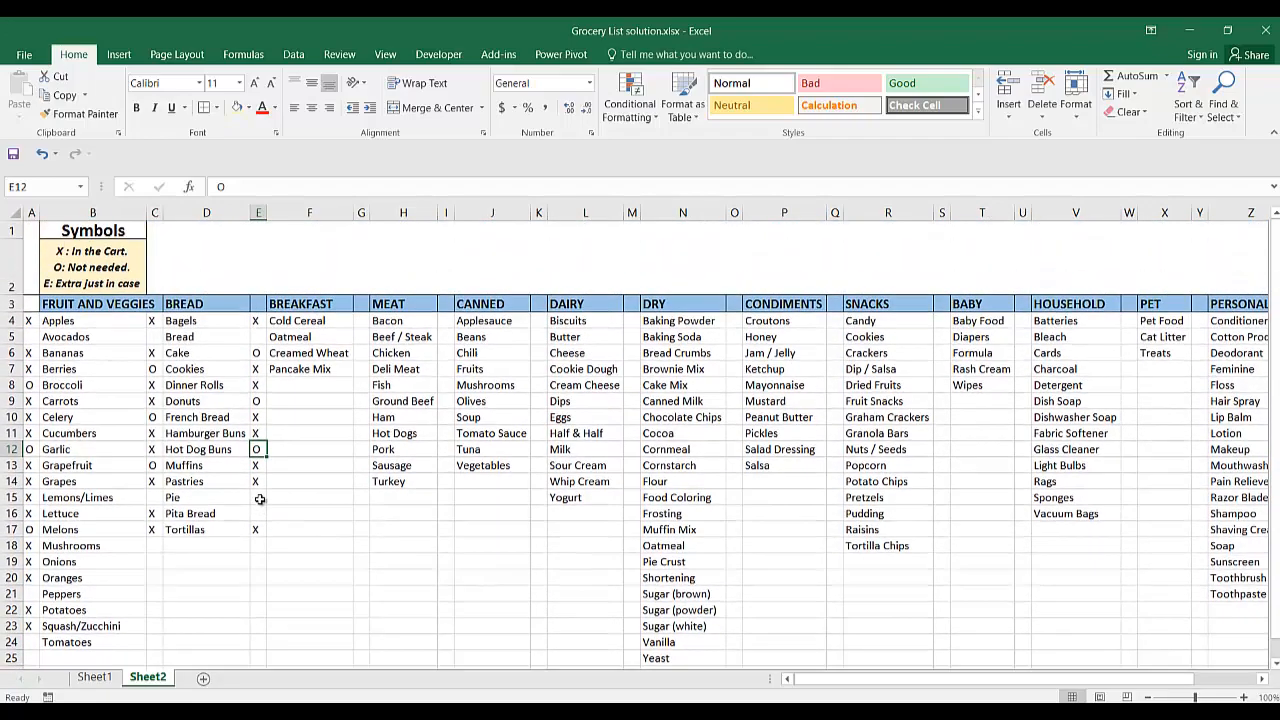
{"action": "scroll", "coordinate": [259, 499], "scroll_direction": "down", "scroll_amount": 1}
{"action": "left_click", "coordinate": [65, 612]}
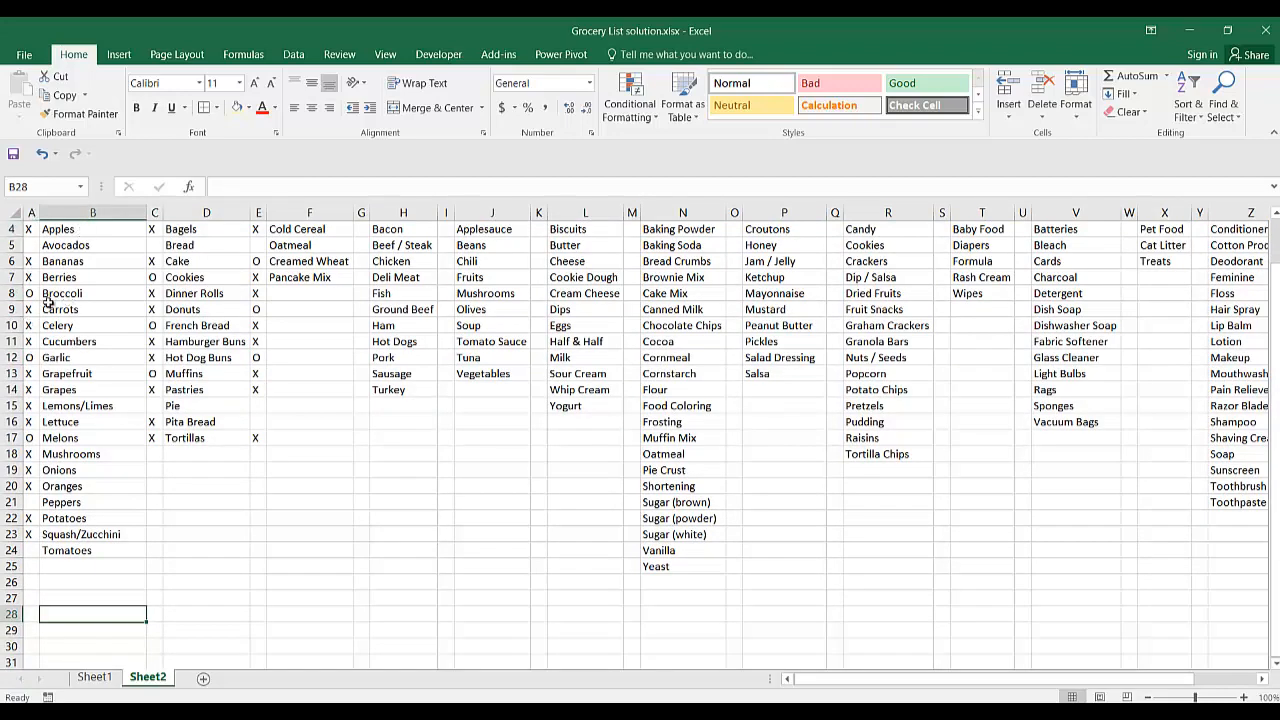
{"action": "scroll", "coordinate": [49, 300], "scroll_direction": "up", "scroll_amount": 1}
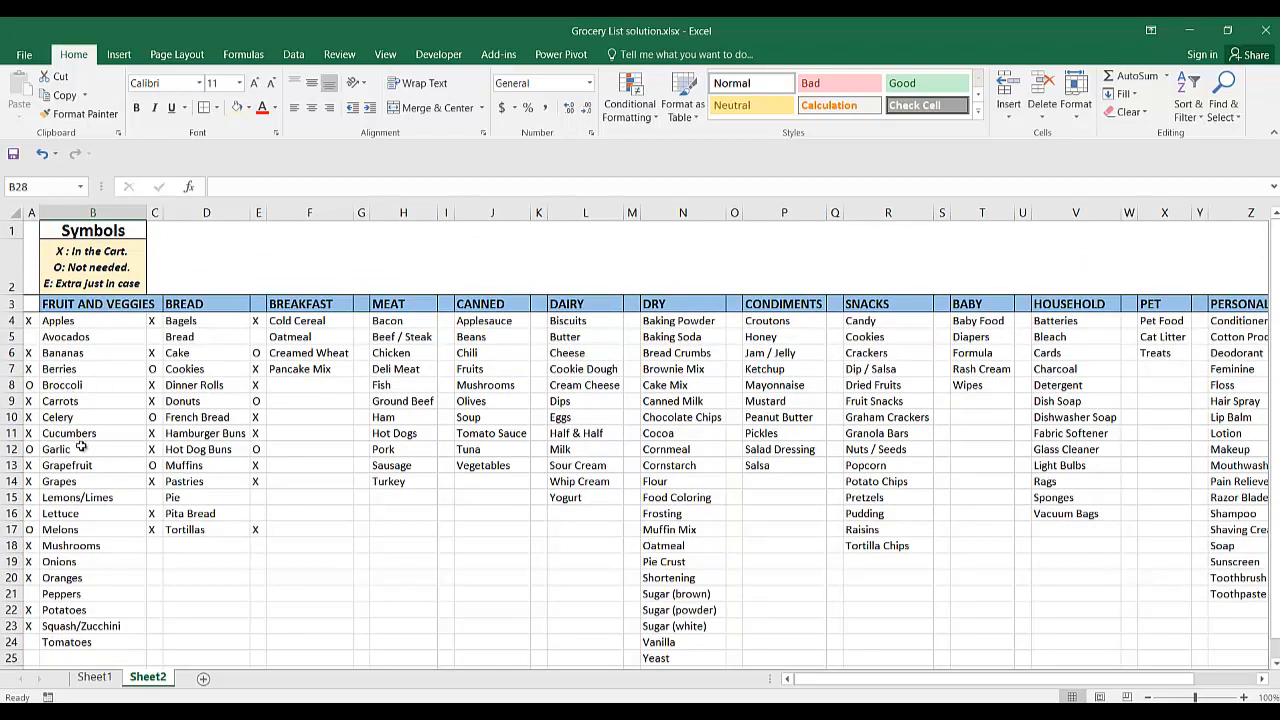
Change the marks beside Bananas, Berries and Grapes in column A to E.
{"action": "left_click", "coordinate": [28, 355]}
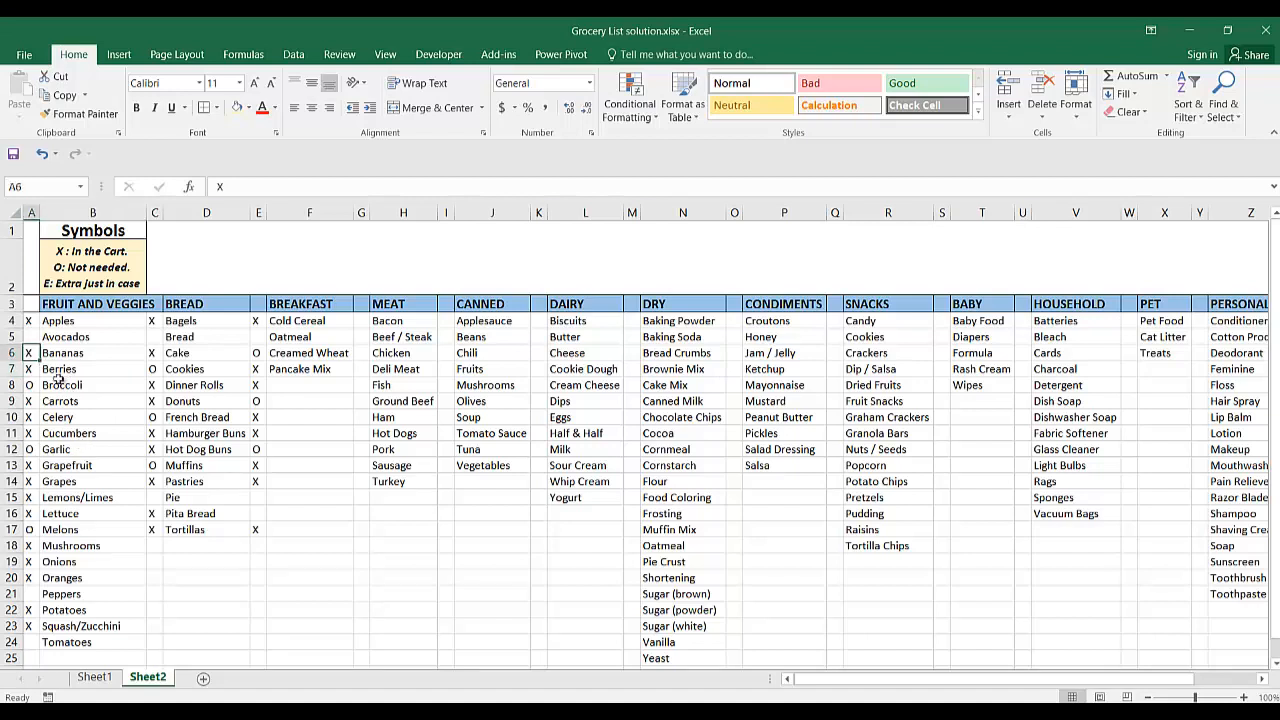
{"action": "type", "text": "E"}
{"action": "key", "text": "Down"}
{"action": "type", "text": "E"}
{"action": "key", "text": "Down"}
{"action": "key", "text": "Down"}
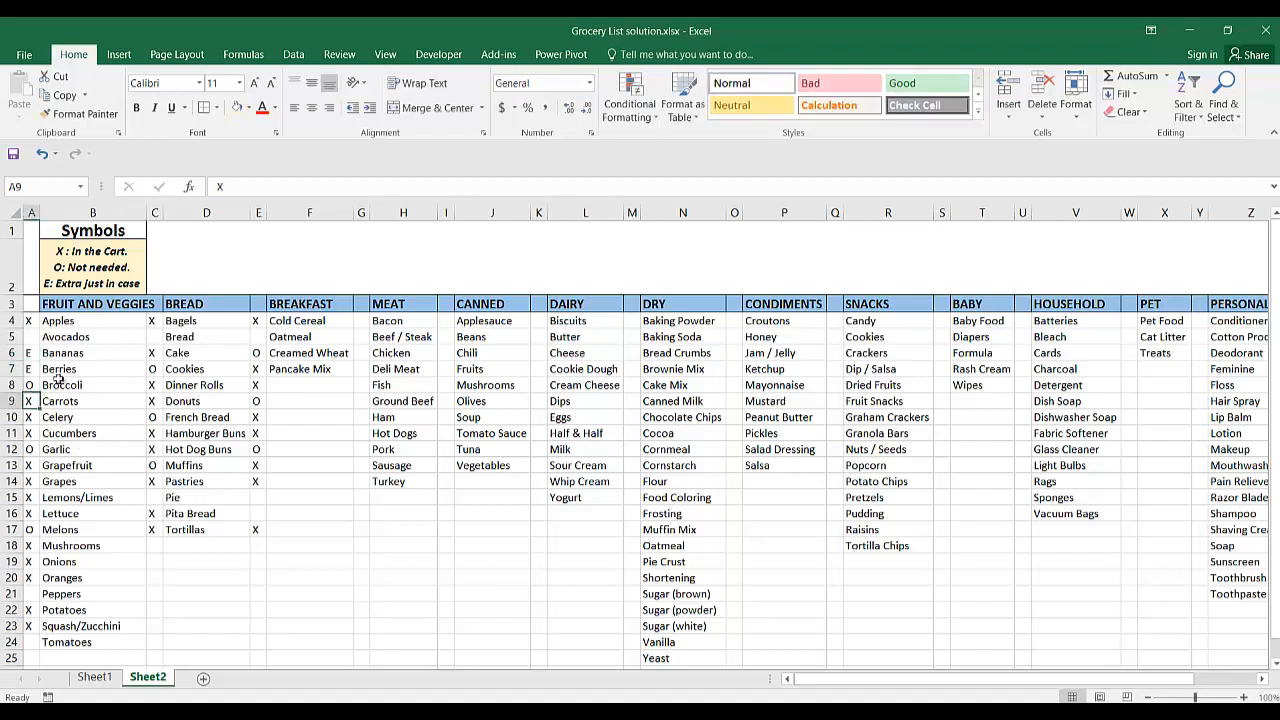
{"action": "key", "text": "Down"}
{"action": "key", "text": "Down"}
{"action": "key", "text": "Down"}
{"action": "key", "text": "Down"}
{"action": "key", "text": "Down"}
{"action": "type", "text": "E"}
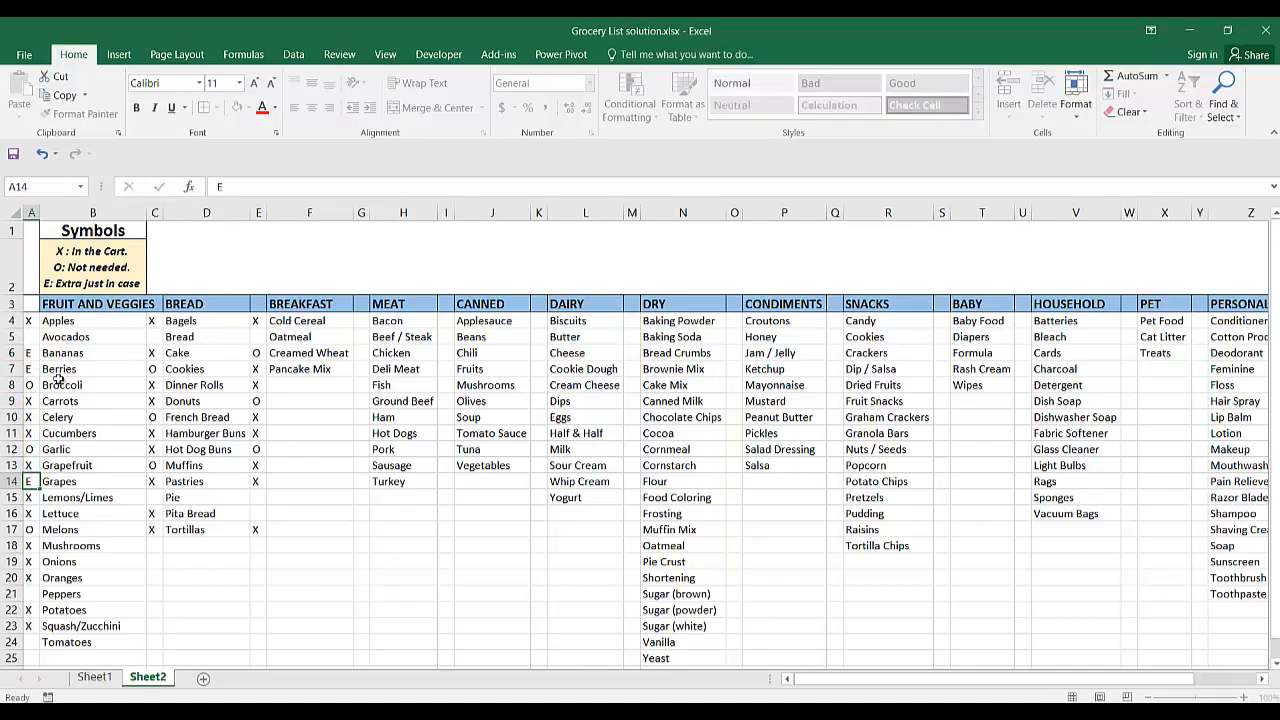
Change the mark beside Muffins in C13 to E.
{"action": "key", "text": "Right"}
{"action": "key", "text": "Right"}
{"action": "key", "text": "Right"}
{"action": "key", "text": "Right"}
{"action": "key", "text": "Left"}
Clear all the surplus marks in column E below Pancake Mix, from E8 through E17.
{"action": "key", "text": "Left"}
{"action": "key", "text": "Up"}
{"action": "type", "text": "E"}
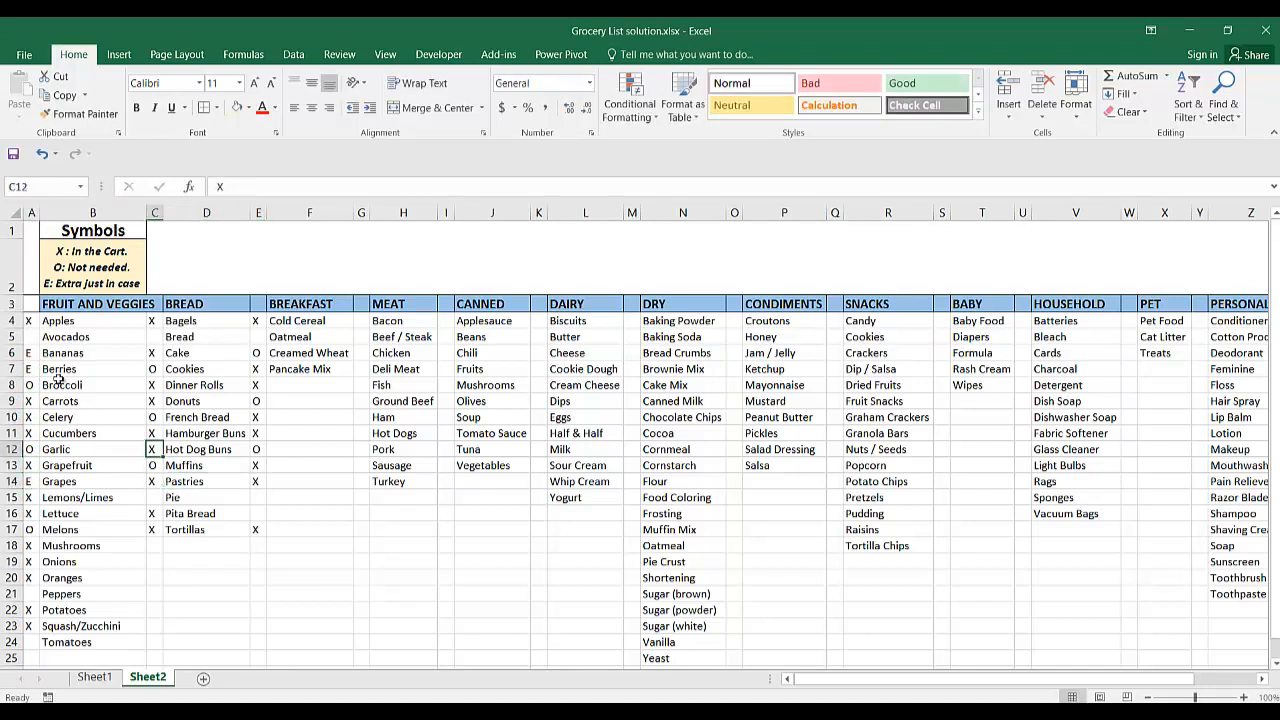
{"action": "key", "text": "Right"}
{"action": "key", "text": "Right"}
{"action": "type", "text": "X"}
{"action": "key", "text": "Right"}
{"action": "key", "text": "Left"}
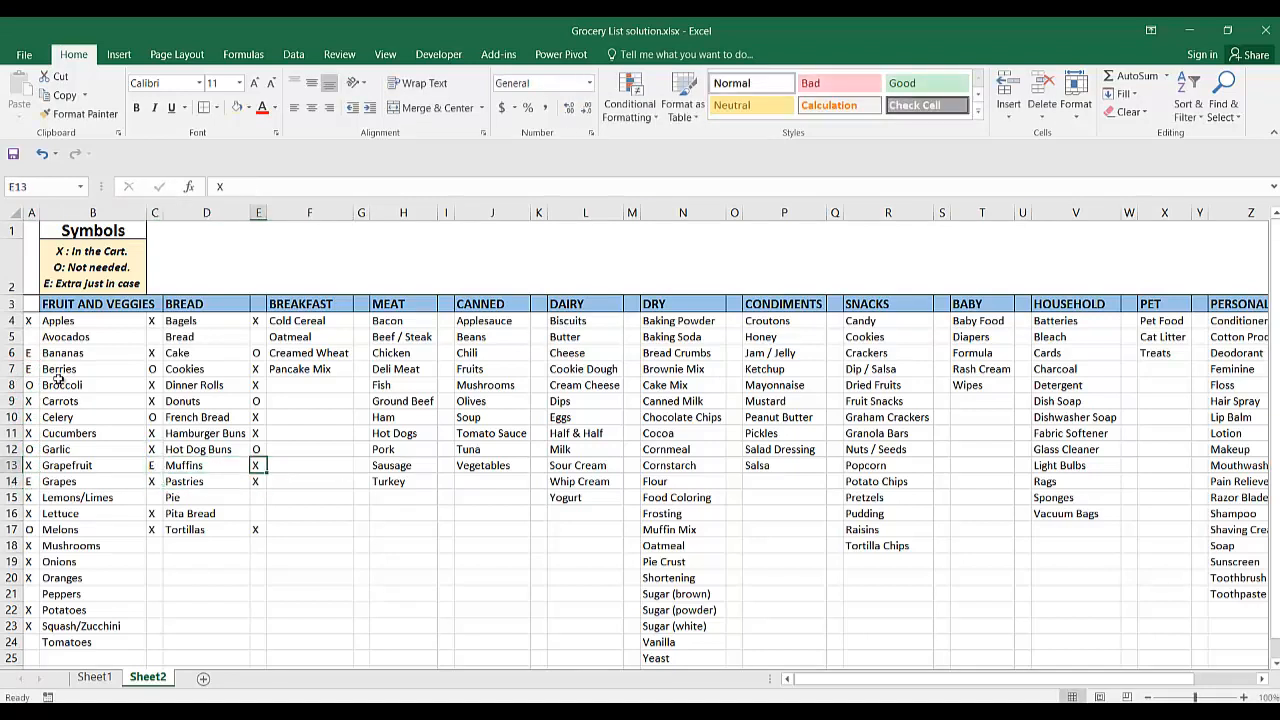
{"action": "key", "text": "Up"}
{"action": "key", "text": "Up"}
{"action": "key", "text": "Up"}
{"action": "key", "text": "Up"}
{"action": "key", "text": "Up"}
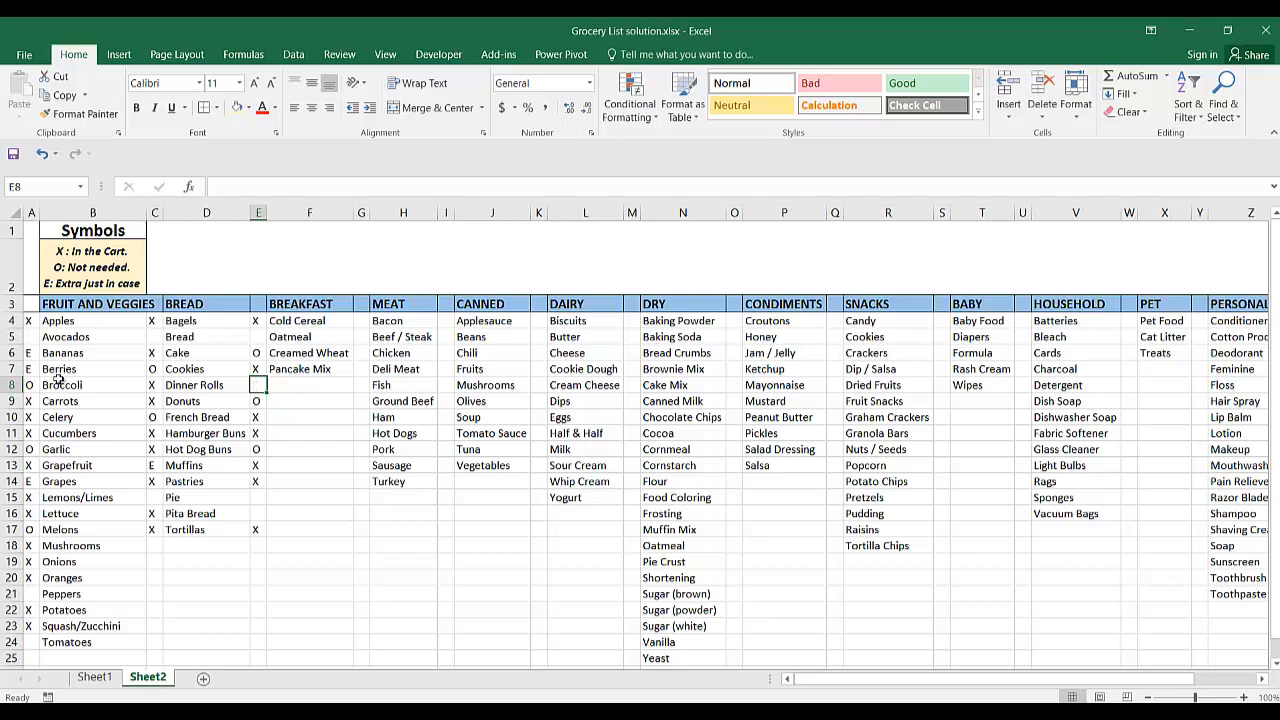
{"action": "key", "text": "Down"}
{"action": "key", "text": "Delete"}
{"action": "key", "text": "Down"}
{"action": "key", "text": "Delete"}
{"action": "key", "text": "Down"}
{"action": "key", "text": "Delete"}
{"action": "key", "text": "Down"}
{"action": "key", "text": "Delete"}
{"action": "key", "text": "Down"}
{"action": "key", "text": "Delete"}
{"action": "key", "text": "Down"}
{"action": "key", "text": "Delete"}
{"action": "key", "text": "Down"}
{"action": "key", "text": "Down"}
{"action": "key", "text": "Down"}
{"action": "key", "text": "Delete"}
{"action": "key", "text": "Up"}
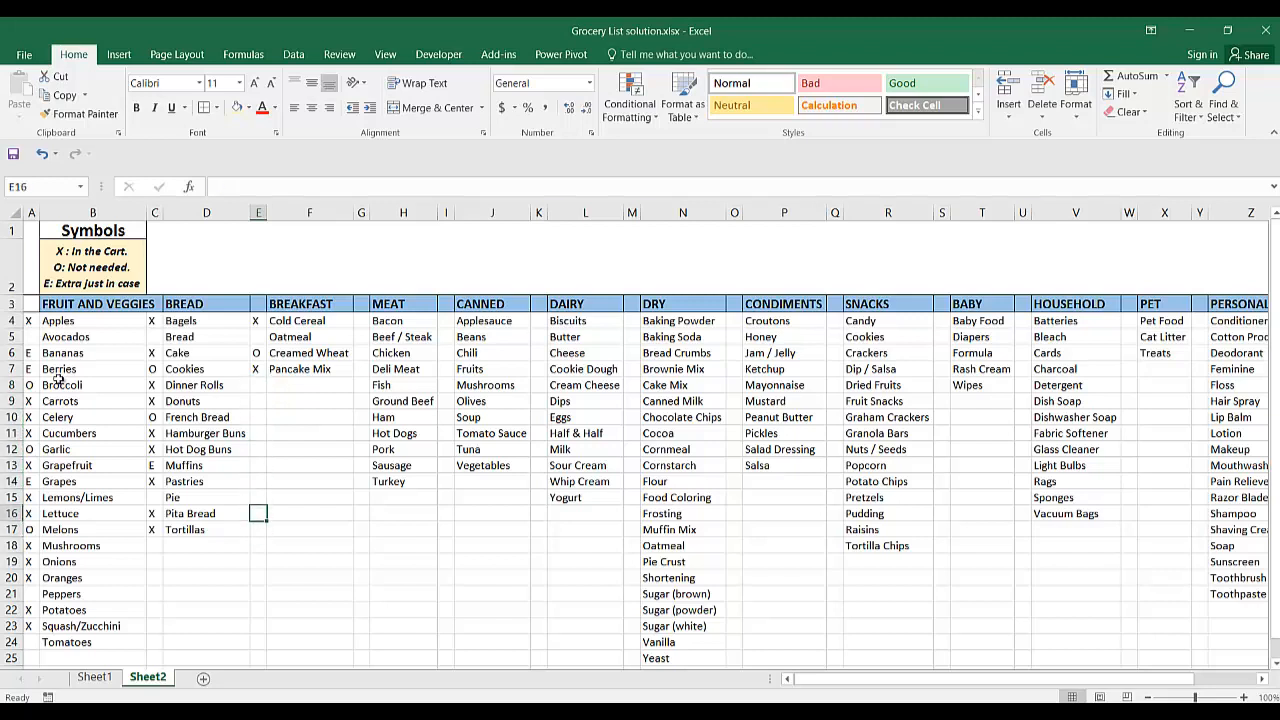
Change the mark beside Pancake Mix in E7 to E.
{"action": "key", "text": "Up"}
{"action": "key", "text": "Up"}
{"action": "key", "text": "Up"}
{"action": "key", "text": "Up"}
{"action": "key", "text": "Up"}
{"action": "key", "text": "Up"}
{"action": "key", "text": "Up"}
{"action": "key", "text": "Up"}
{"action": "key", "text": "Up"}
{"action": "key", "text": "Up"}
{"action": "key", "text": "Up"}
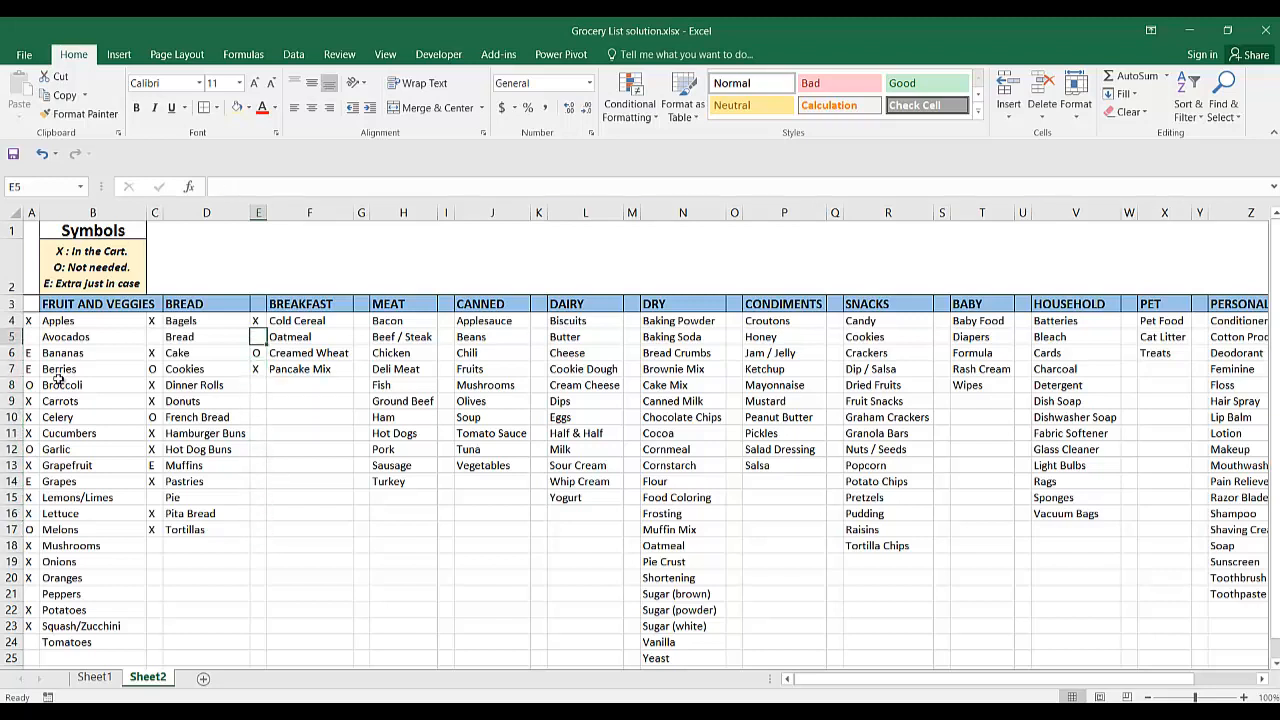
{"action": "key", "text": "Down"}
{"action": "key", "text": "Down"}
{"action": "type", "text": "E"}
{"action": "key", "text": "Down"}
{"action": "key", "text": "Down"}
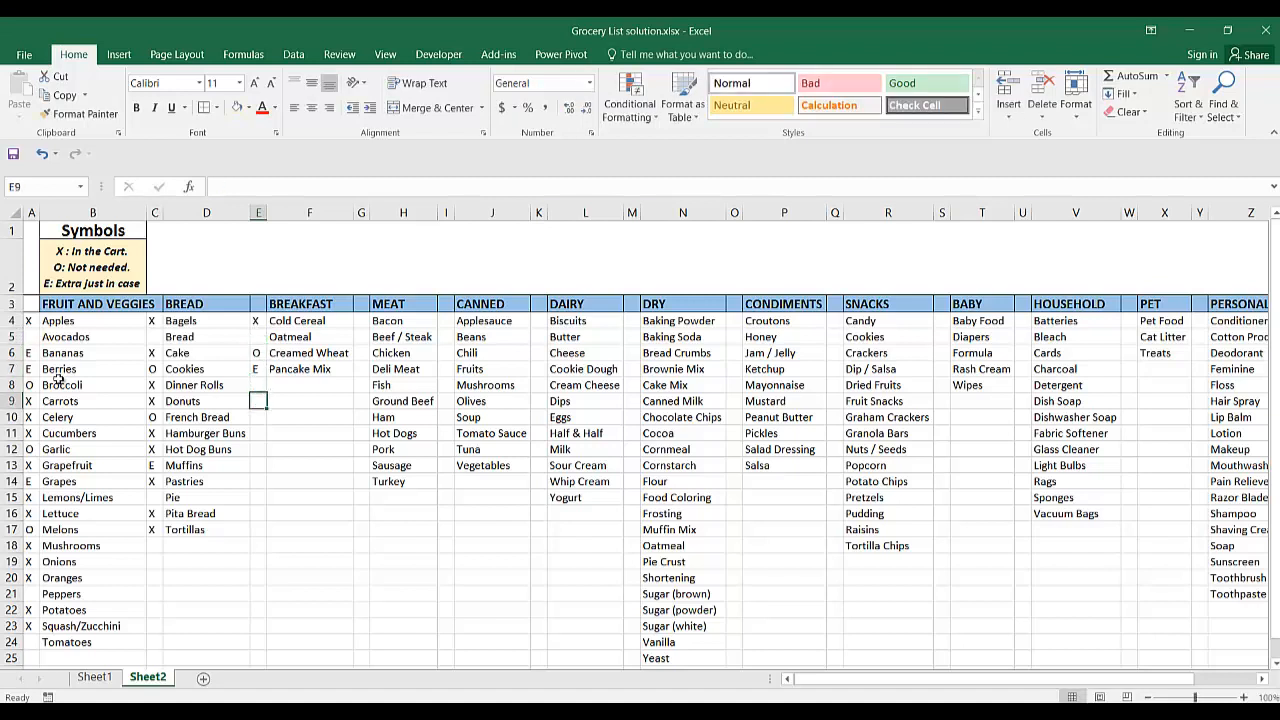
Enter the formula =COUNTIF(A4:A24,"X") in A26 to count the Fruit and Veggies items marked X.
{"action": "key", "text": "Down"}
{"action": "key", "text": "Down"}
{"action": "key", "text": "Down"}
{"action": "key", "text": "Down"}
{"action": "key", "text": "Down"}
{"action": "key", "text": "Down"}
{"action": "key", "text": "Down"}
{"action": "key", "text": "Left"}
{"action": "key", "text": "Left"}
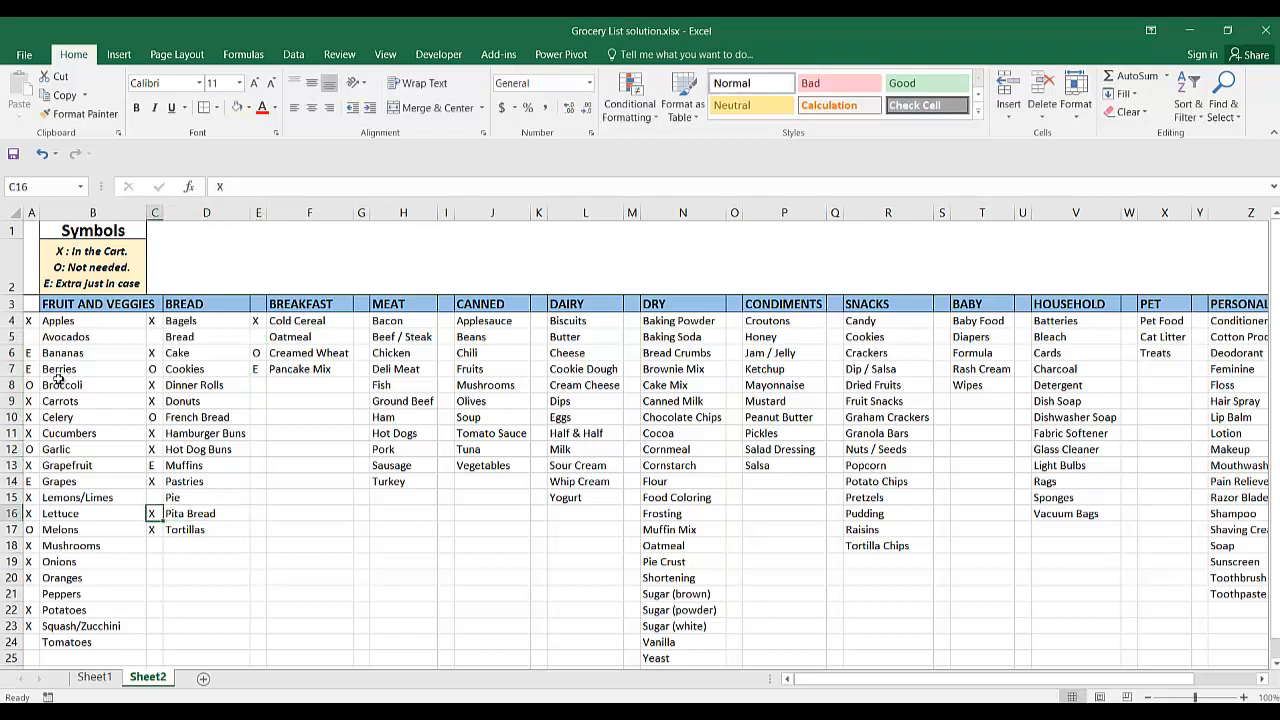
{"action": "key", "text": "Left"}
{"action": "key", "text": "Down"}
{"action": "key", "text": "Down"}
{"action": "key", "text": "Down"}
{"action": "key", "text": "Down"}
{"action": "key", "text": "Down"}
{"action": "key", "text": "Down"}
{"action": "key", "text": "Down"}
{"action": "key", "text": "Down"}
{"action": "key", "text": "Down"}
{"action": "key", "text": "Down"}
{"action": "key", "text": "Down"}
{"action": "key", "text": "Down"}
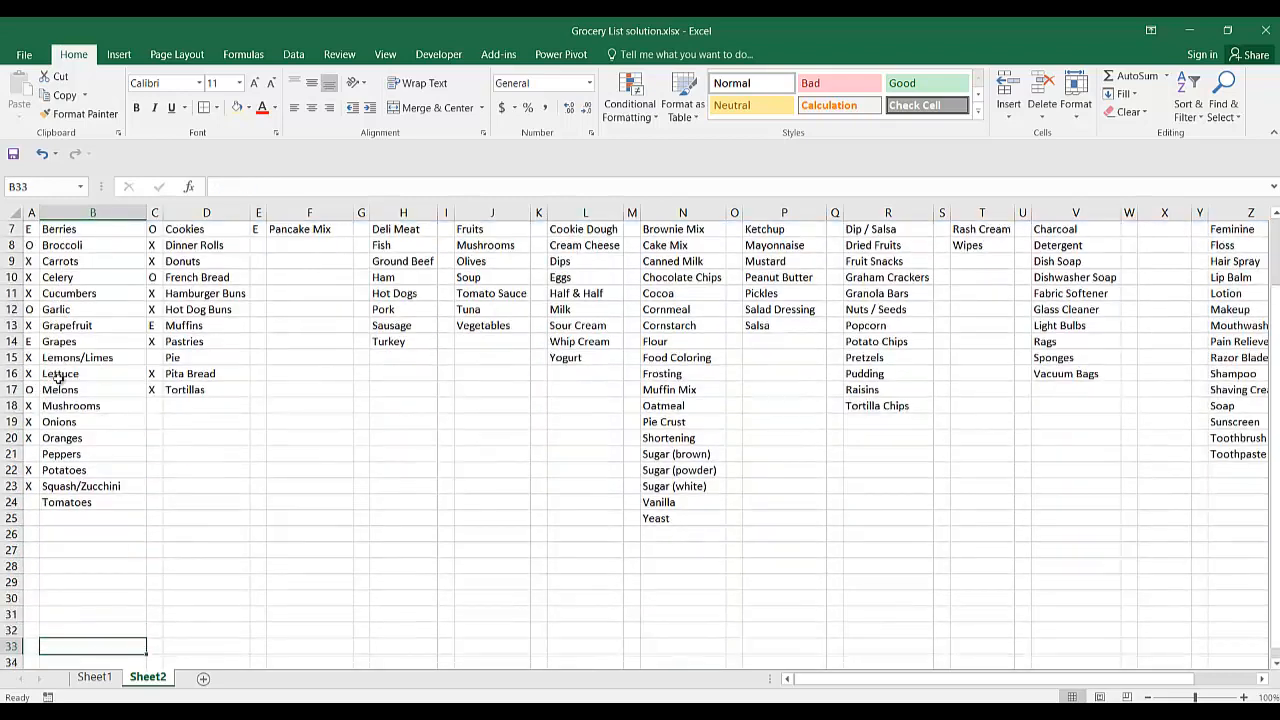
{"action": "key", "text": "Up"}
{"action": "key", "text": "Up"}
{"action": "key", "text": "Left"}
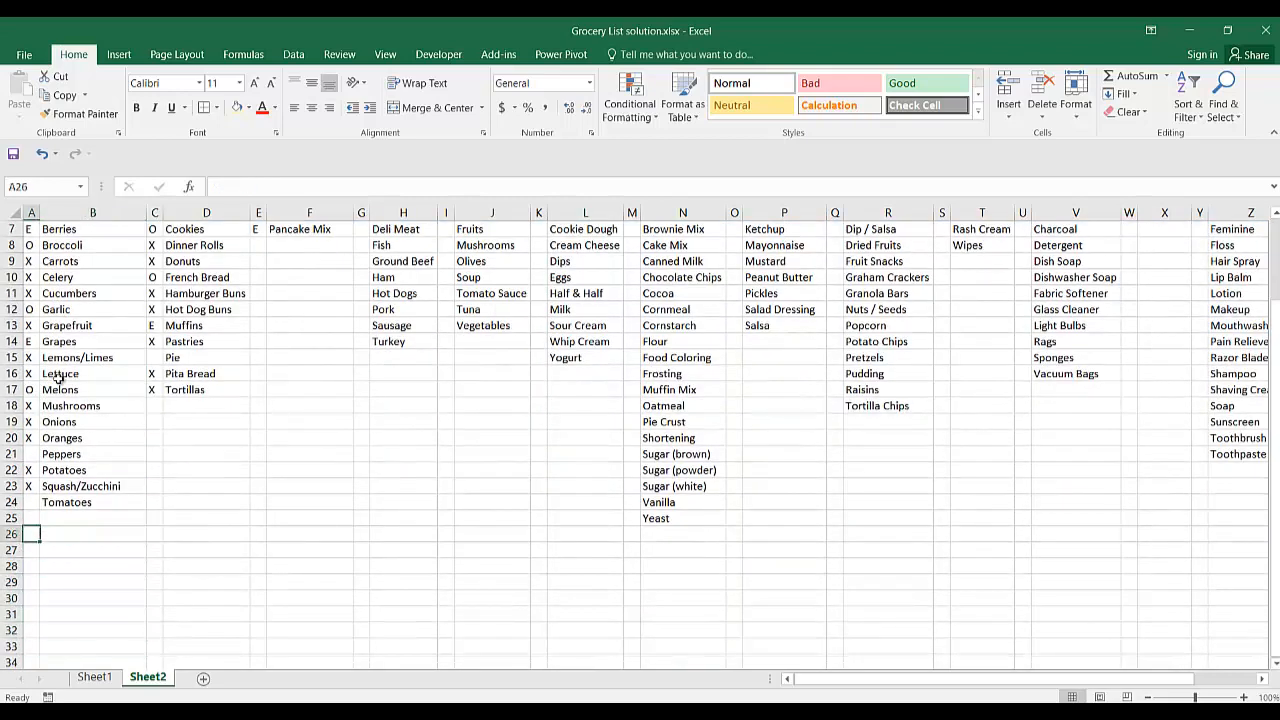
{"action": "key", "text": "F2"}
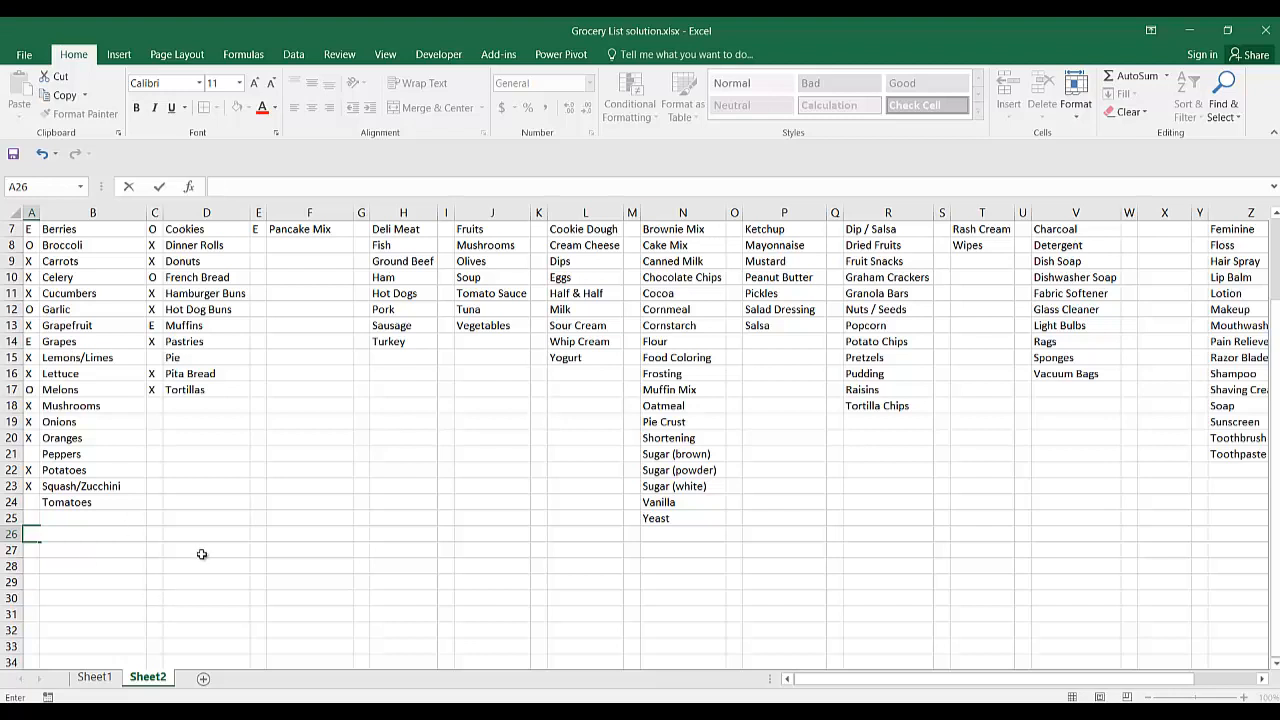
{"action": "type", "text": "COUN"}
{"action": "key", "text": "BackSpace"}
{"action": "key", "text": "BackSpace"}
{"action": "key", "text": "BackSpace"}
{"action": "key", "text": "BackSpace"}
{"action": "type", "text": "="}
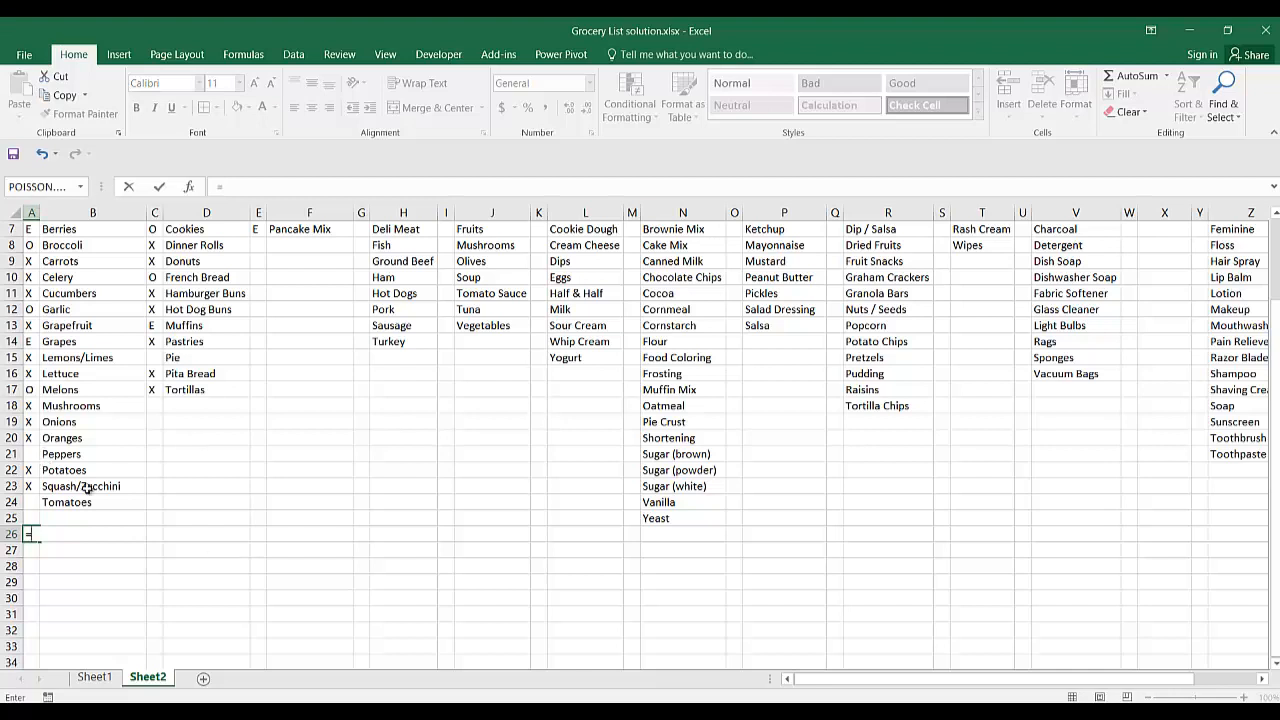
{"action": "type", "text": "COUNTIF"}
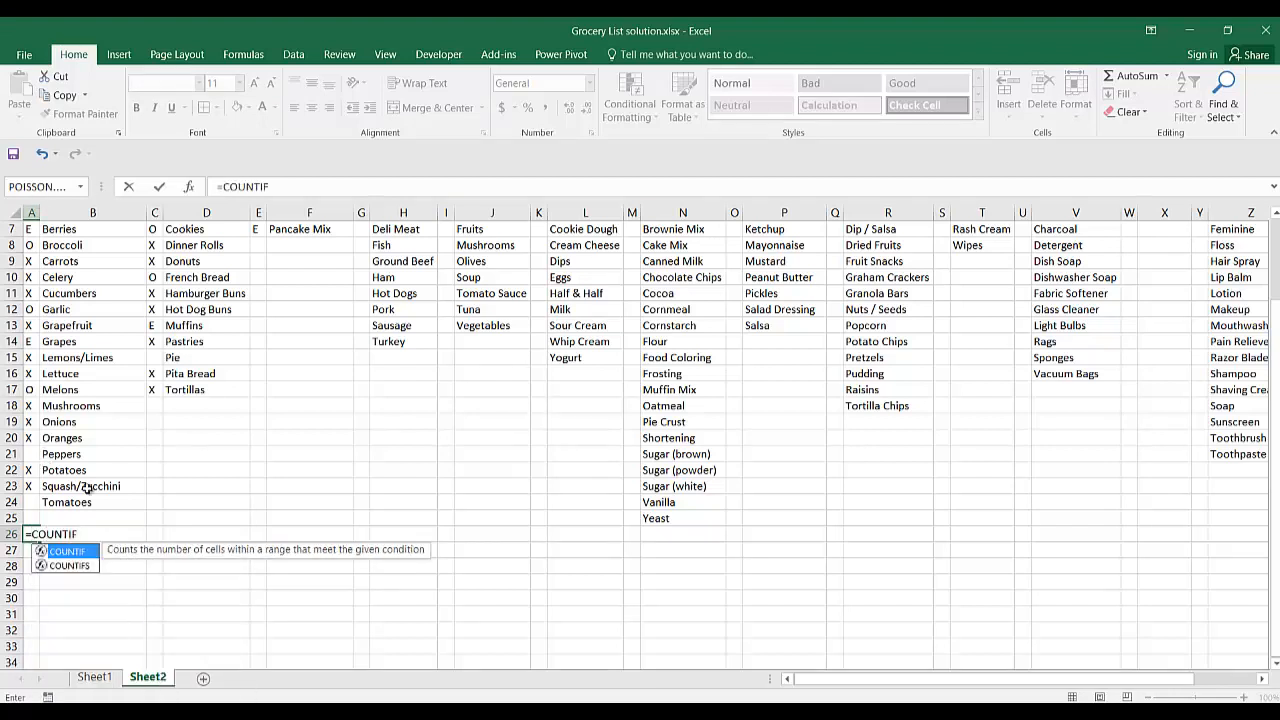
{"action": "type", "text": "("}
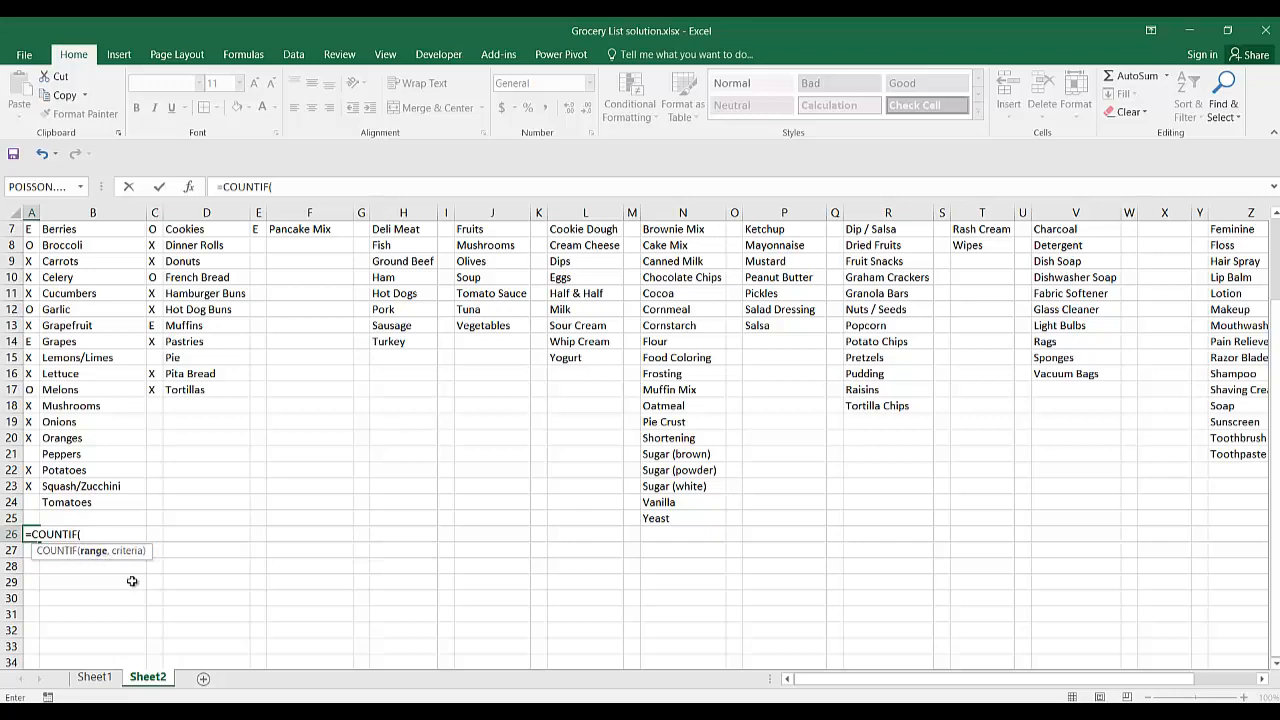
{"action": "left_click_drag", "start_coordinate": [30, 502], "coordinate": [24, 320]}
{"action": "scroll", "coordinate": [114, 424], "scroll_direction": "down", "scroll_amount": 4}
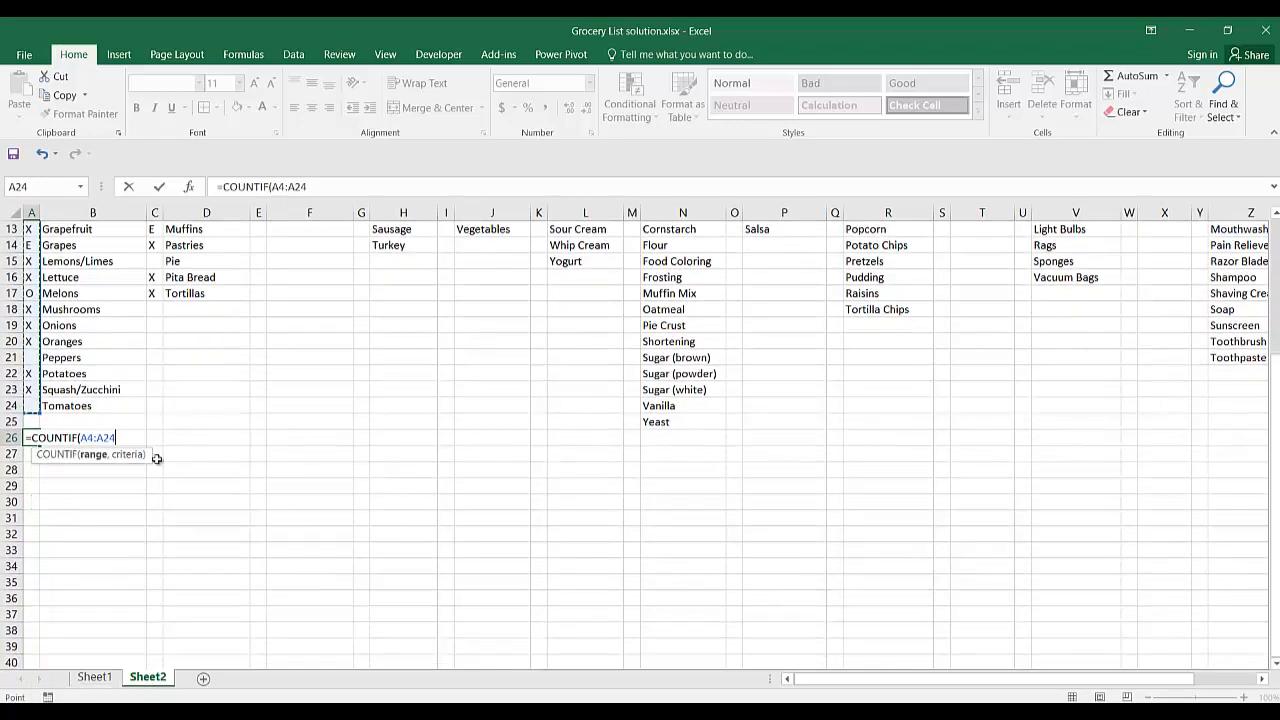
{"action": "type", "text": ","}
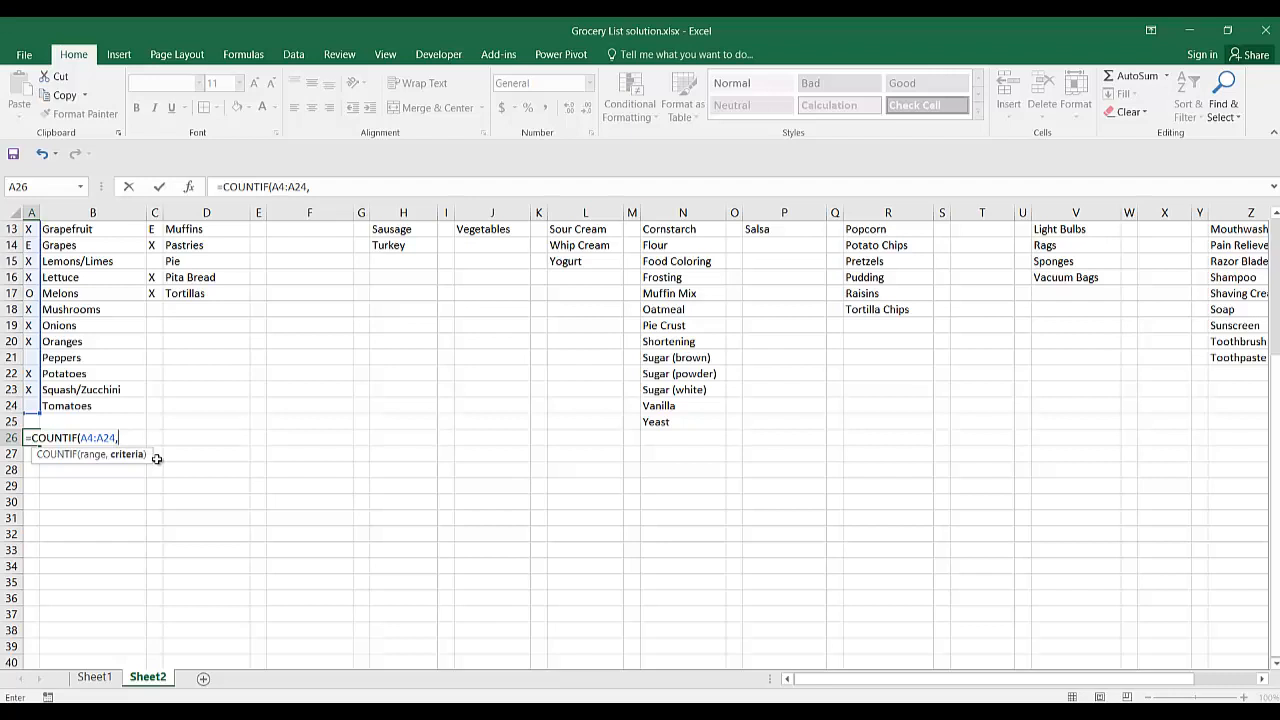
{"action": "type", "text": "\"X\")"}
{"action": "key", "text": "Return"}
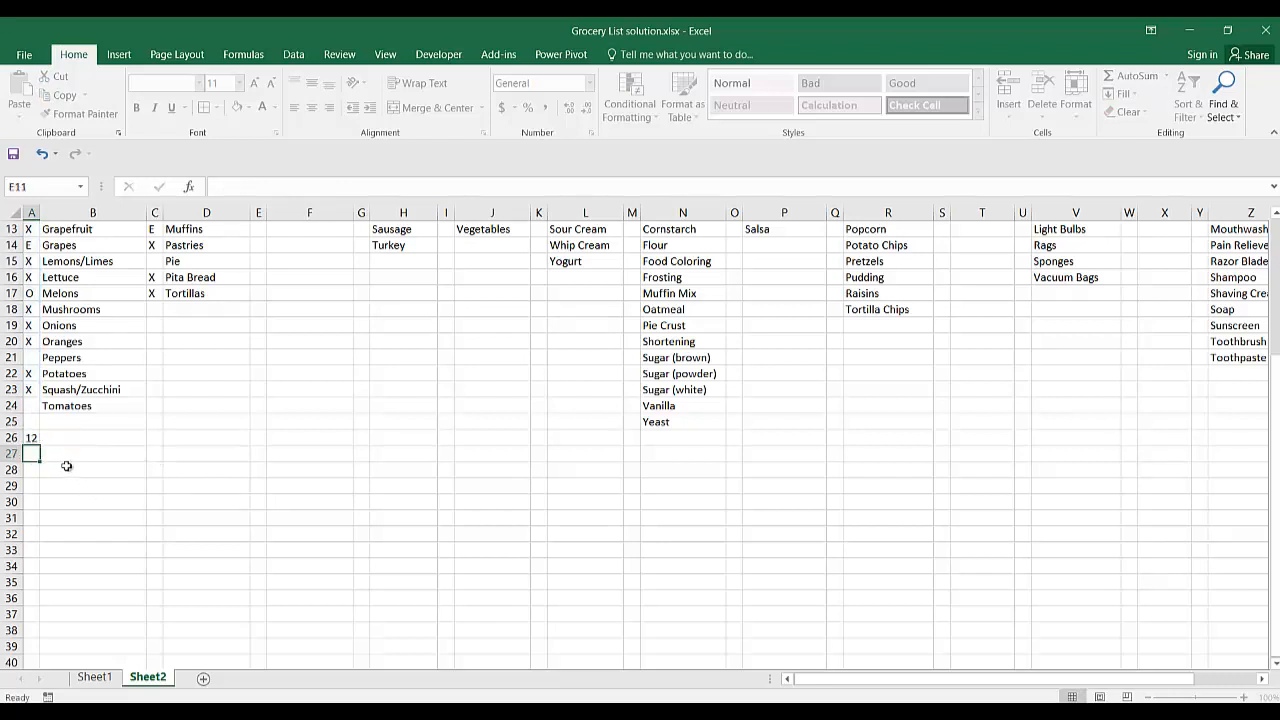
Label the count of X marks by entering "In the Cart" in B26.
{"action": "key", "text": "Up"}
{"action": "key", "text": "Right"}
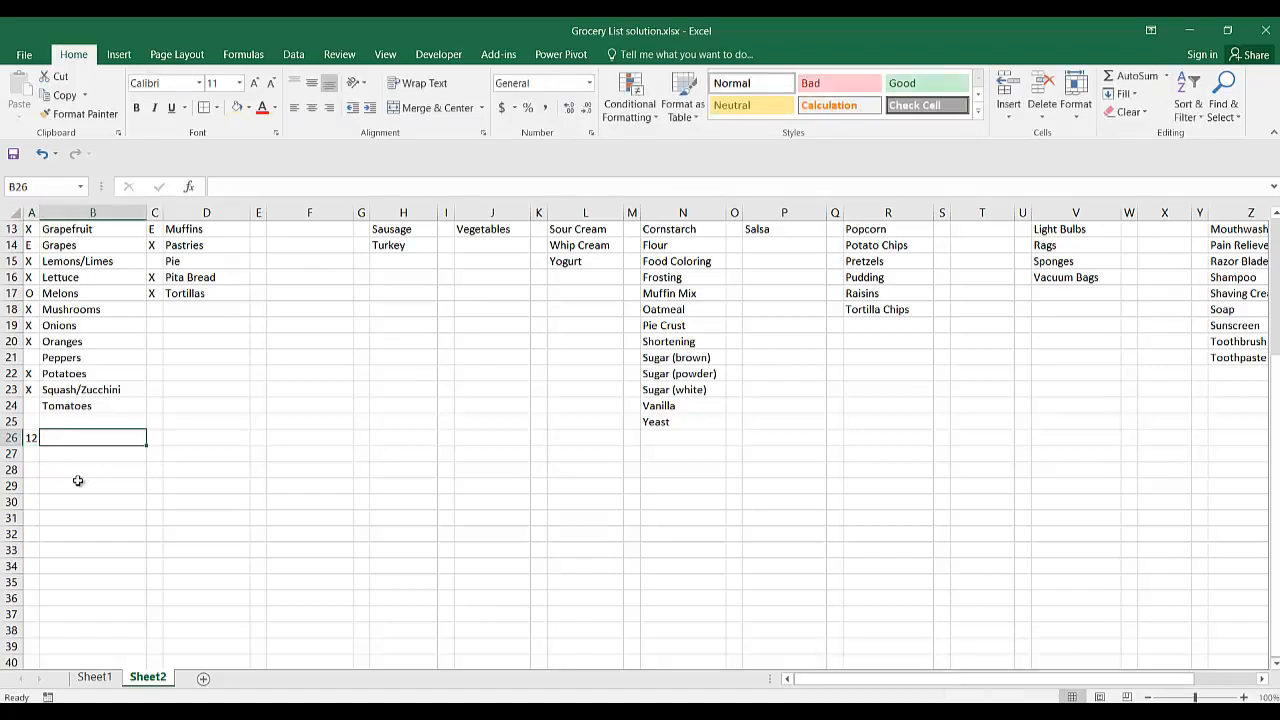
{"action": "type", "text": "IN THE"}
{"action": "key", "text": "BackSpace"}
{"action": "key", "text": "BackSpace"}
{"action": "key", "text": "BackSpace"}
{"action": "key", "text": "BackSpace"}
{"action": "key", "text": "BackSpace"}
{"action": "key", "text": "BackSpace"}
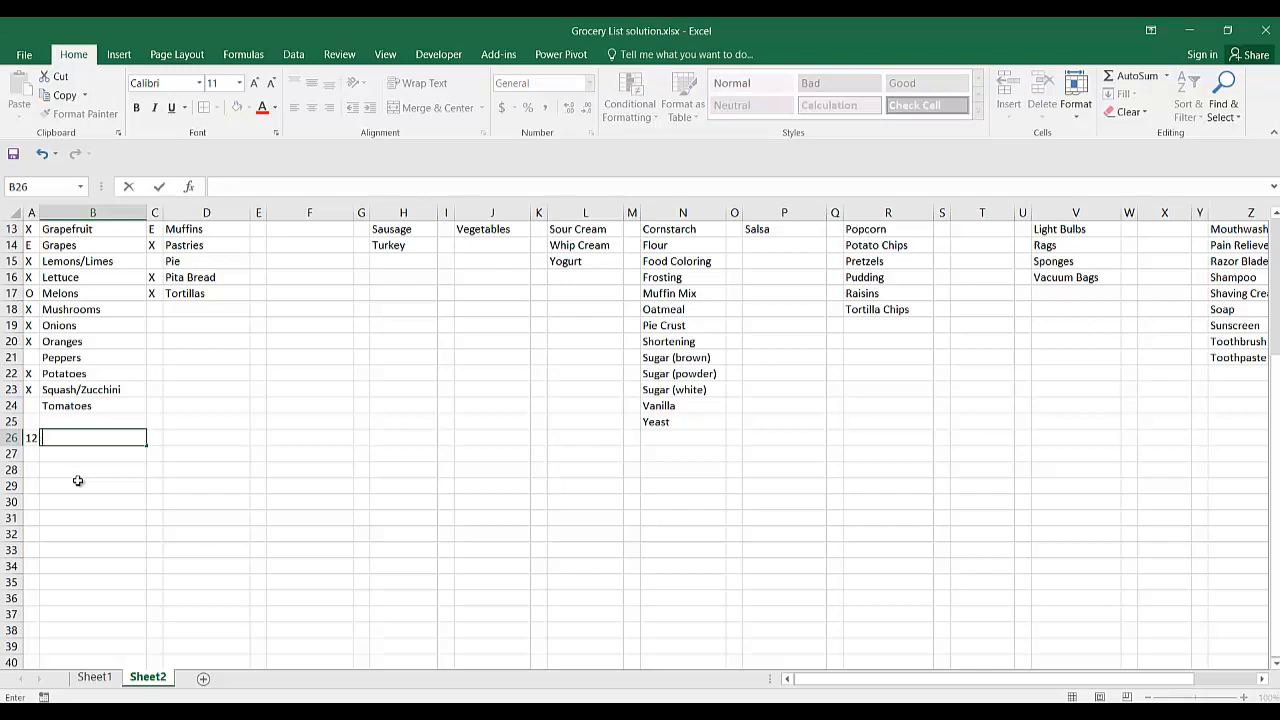
{"action": "type", "text": "In the Cart"}
{"action": "scroll", "coordinate": [55, 368], "scroll_direction": "up", "scroll_amount": 4}
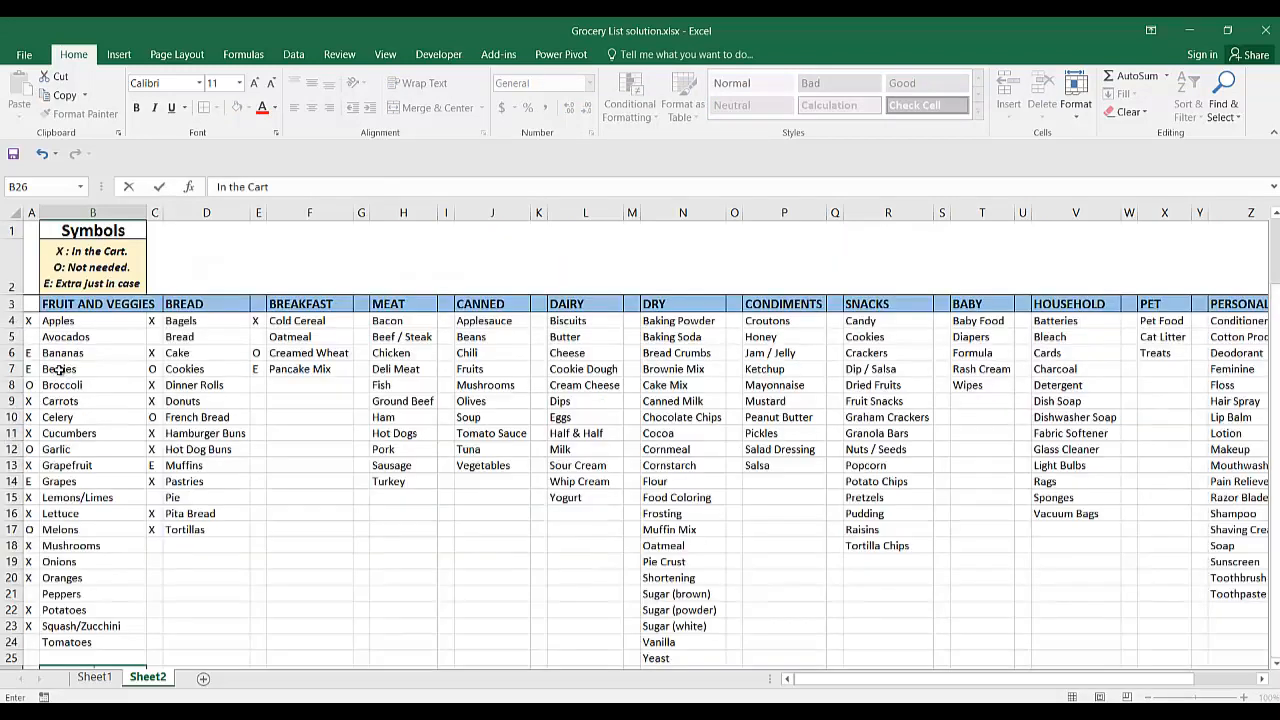
{"action": "scroll", "coordinate": [58, 368], "scroll_direction": "down", "scroll_amount": 4}
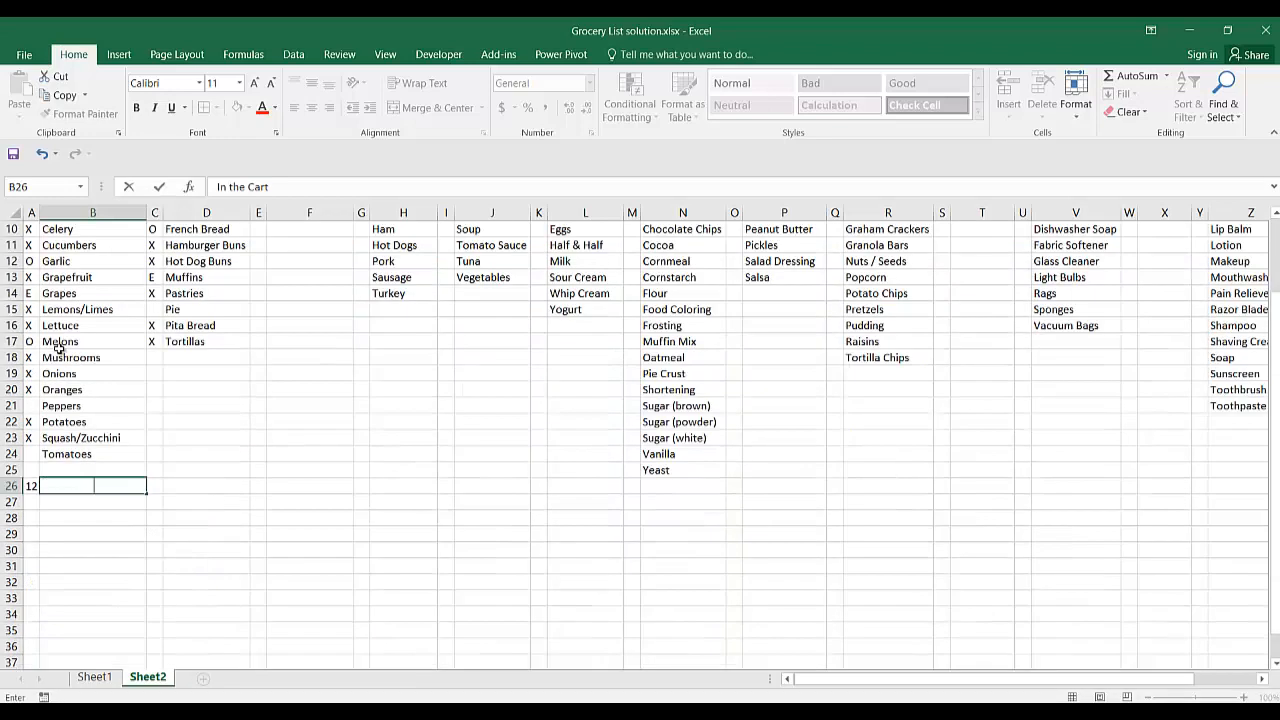
{"action": "left_click", "coordinate": [66, 438]}
{"action": "left_click", "coordinate": [64, 458]}
Enter the formula =COUNTIF(A4:A24,"E") in A27 to count the Fruit and Veggies items marked E.
{"action": "left_click", "coordinate": [28, 454]}
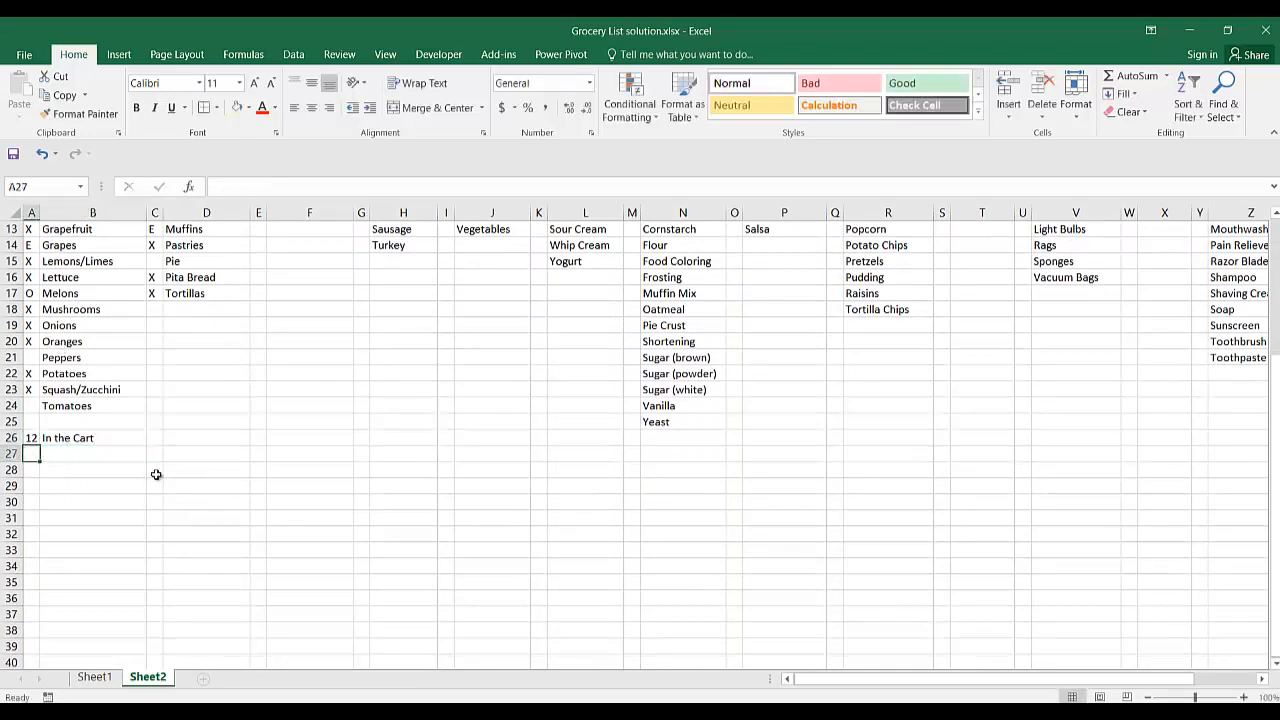
{"action": "type", "text": "=countif("}
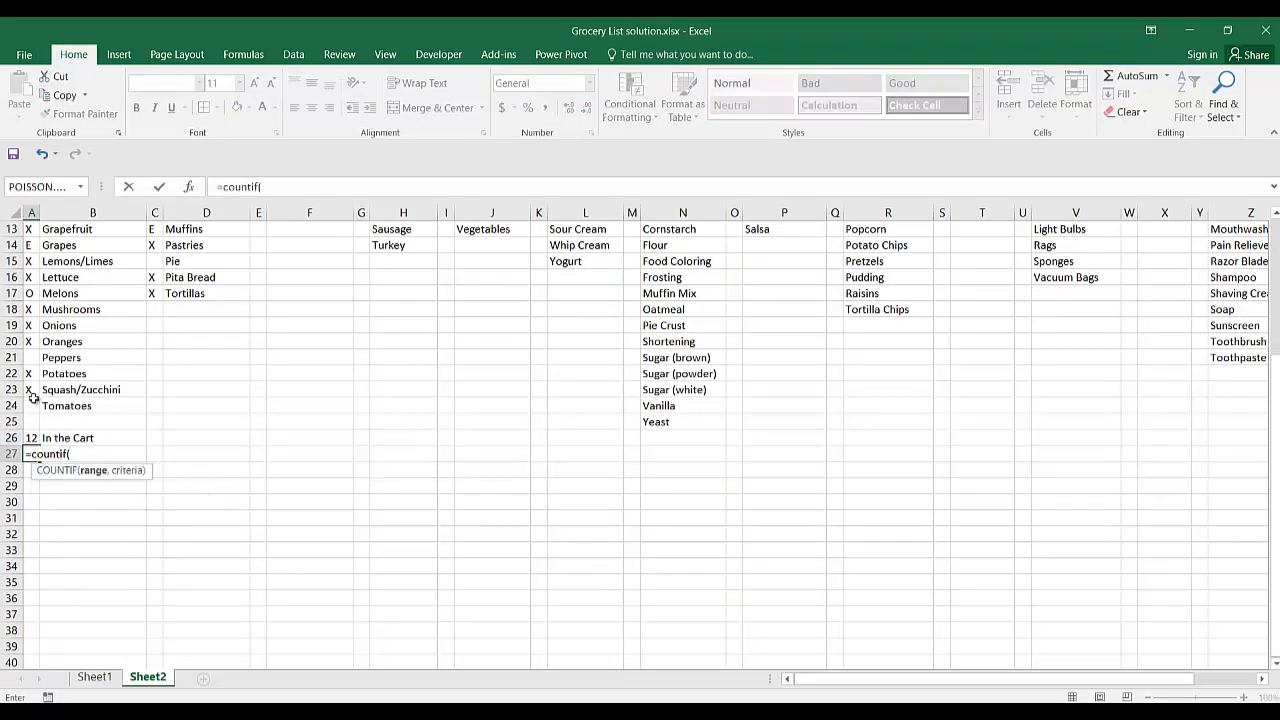
{"action": "left_click_drag", "start_coordinate": [35, 402], "coordinate": [27, 305]}
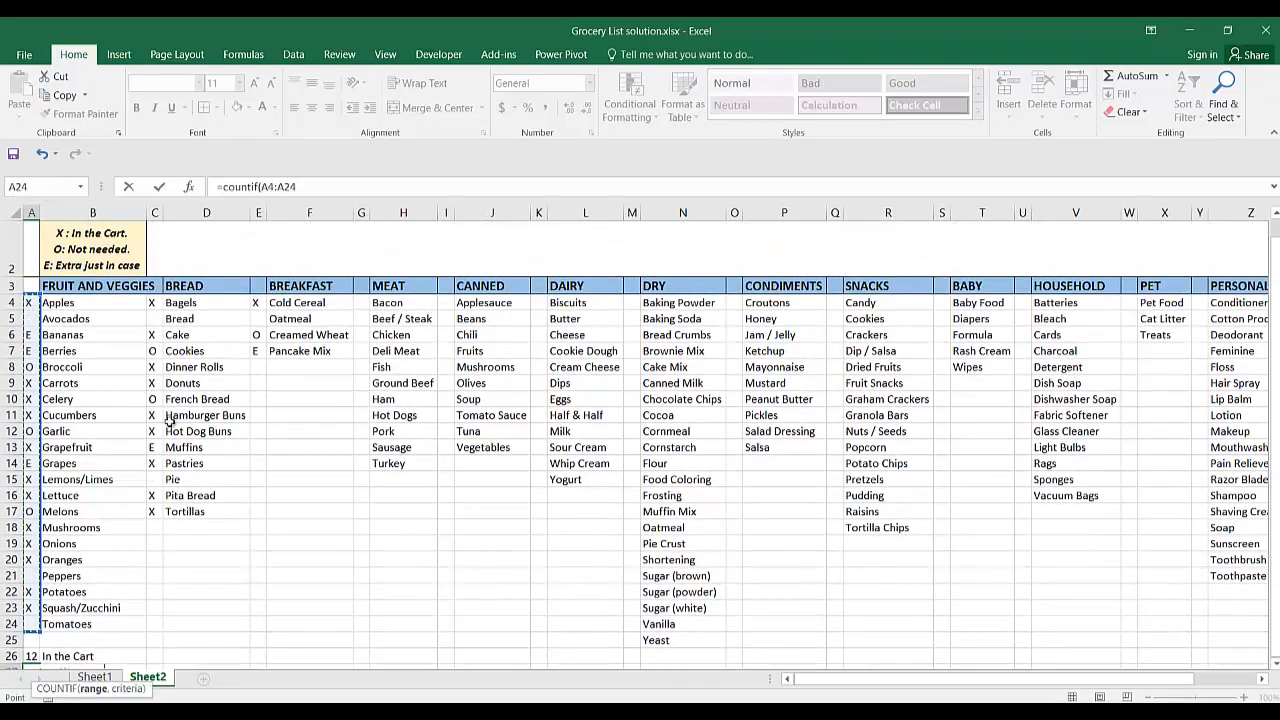
{"action": "scroll", "coordinate": [277, 493], "scroll_direction": "down", "scroll_amount": 4}
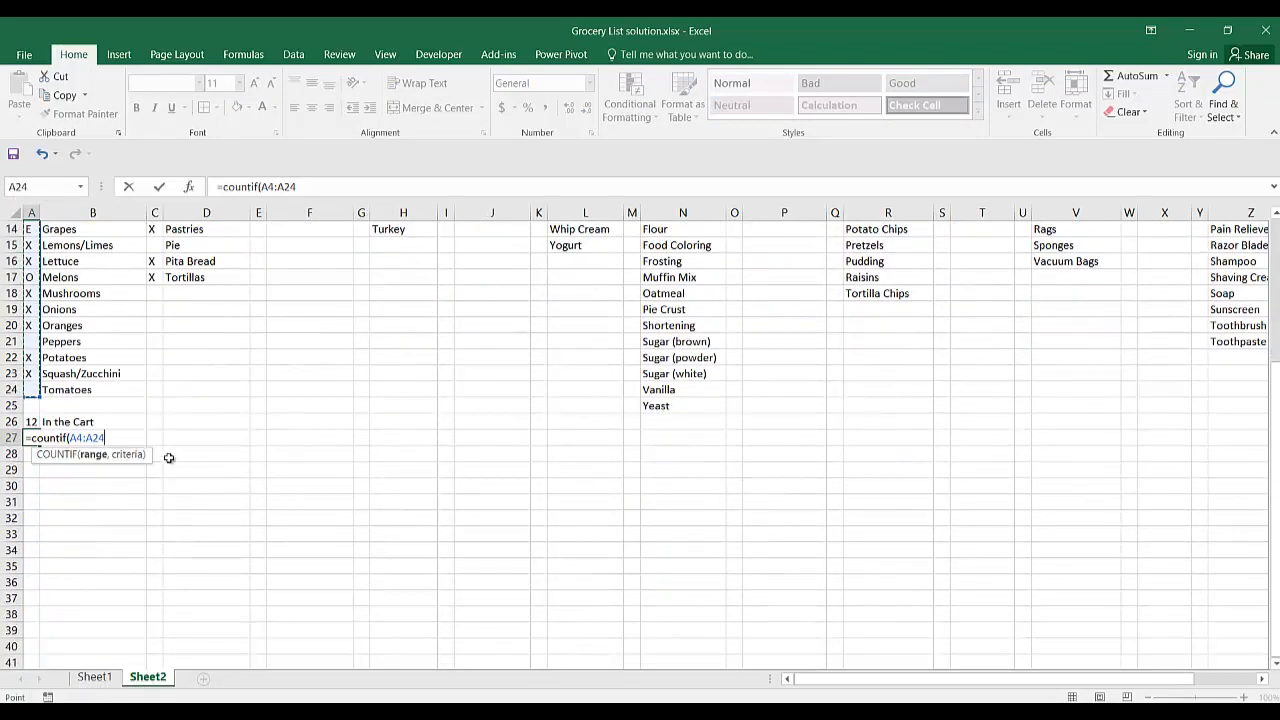
{"action": "type", "text": ","}
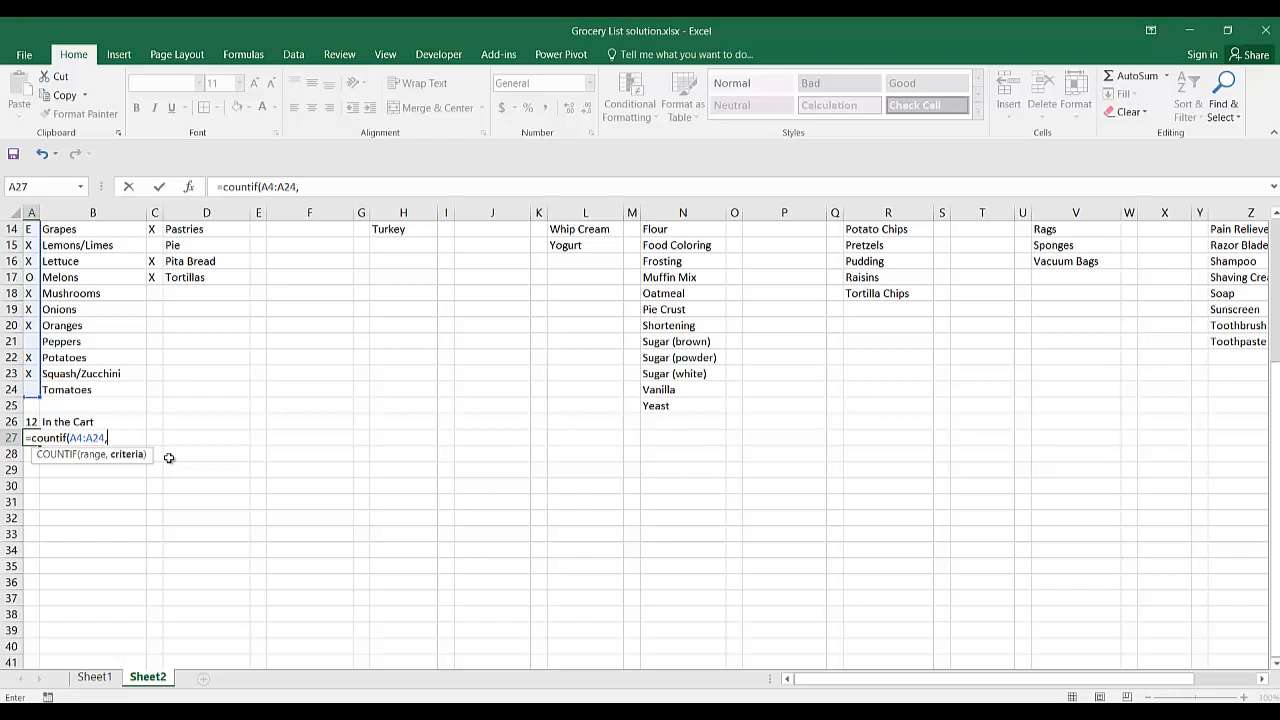
{"action": "type", "text": "\"E"}
{"action": "key", "text": "Return"}
Label the count of E marks by entering "Extra just incase" in B27.
{"action": "key", "text": "Right"}
{"action": "key", "text": "Up"}
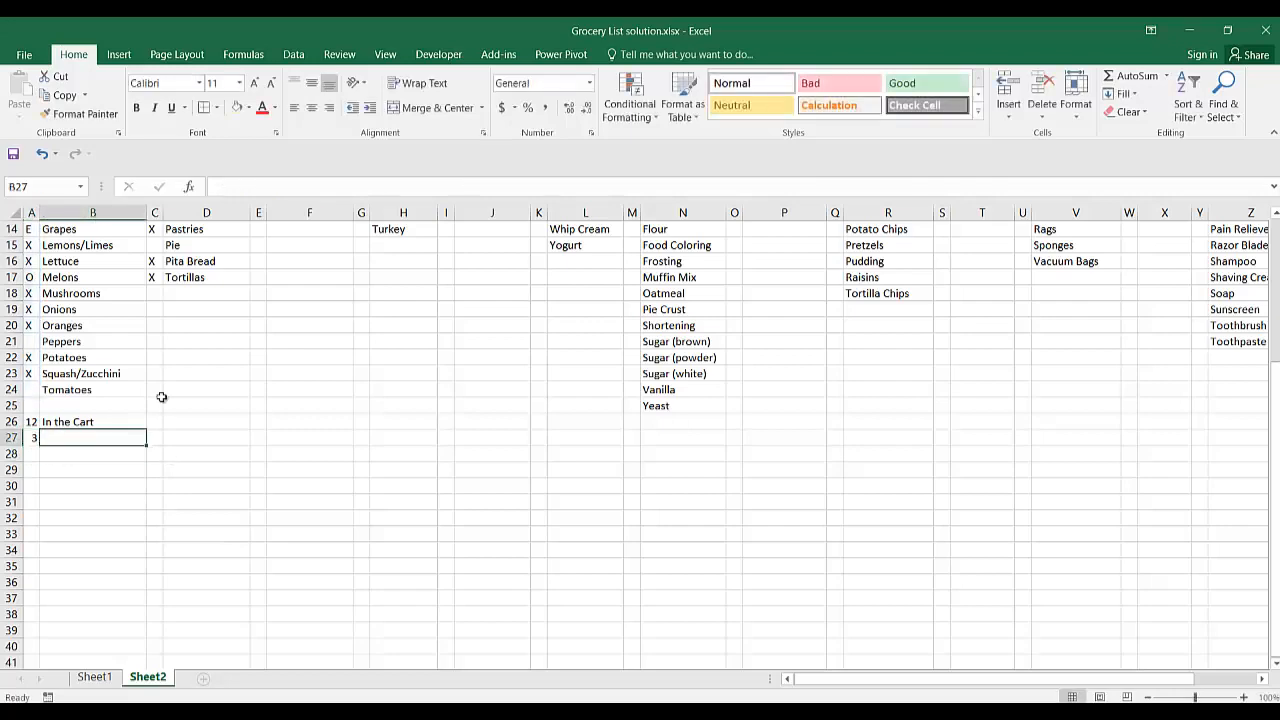
{"action": "scroll", "coordinate": [127, 307], "scroll_direction": "up", "scroll_amount": 5}
{"action": "scroll", "coordinate": [127, 307], "scroll_direction": "down", "scroll_amount": 1}
{"action": "scroll", "coordinate": [127, 307], "scroll_direction": "down", "scroll_amount": 4}
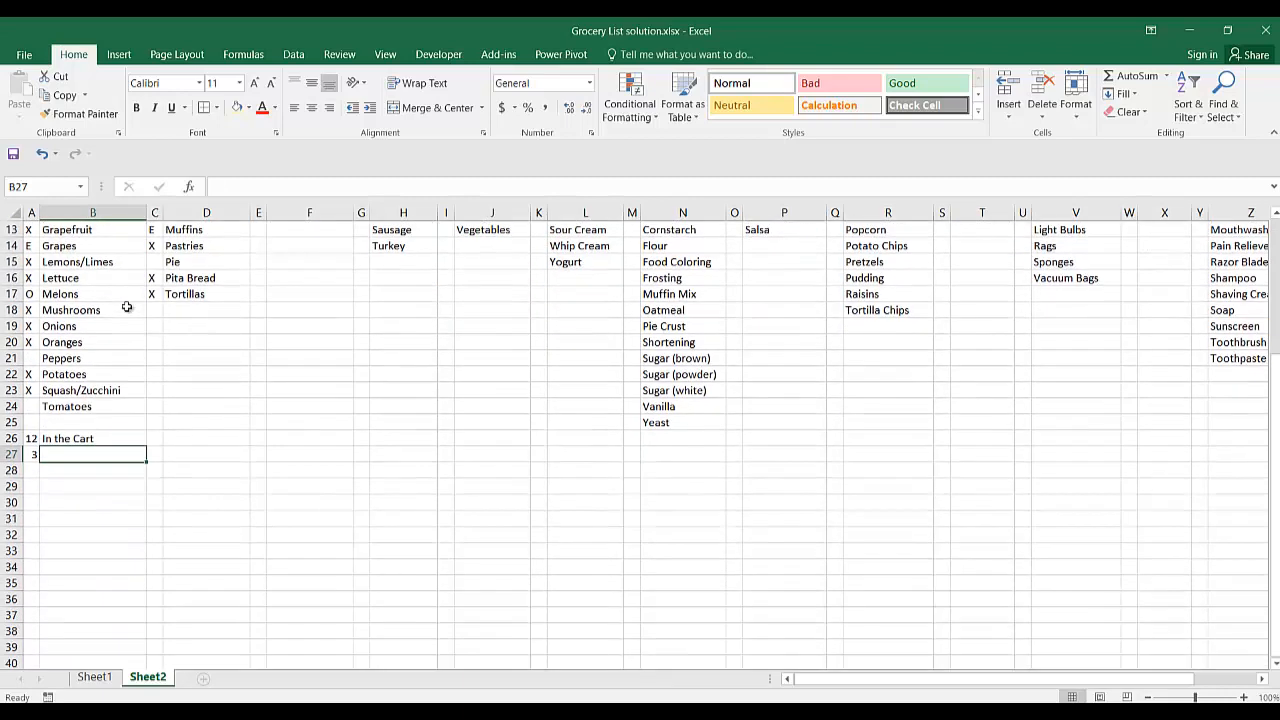
{"action": "type", "text": "Extra just incase"}
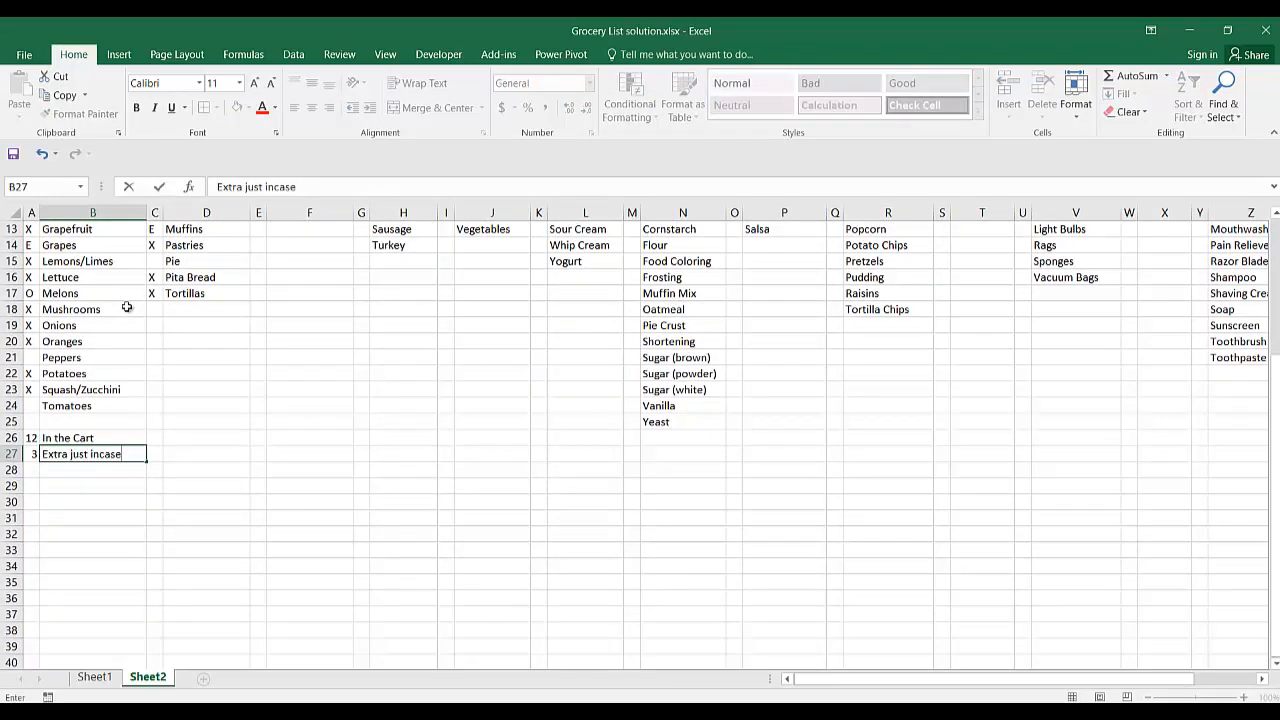
Enter the formula =COUNTIF(A4:A24,"O") in A28 to count the Fruit and Veggies items marked O.
{"action": "key", "text": "Left"}
{"action": "key", "text": "Down"}
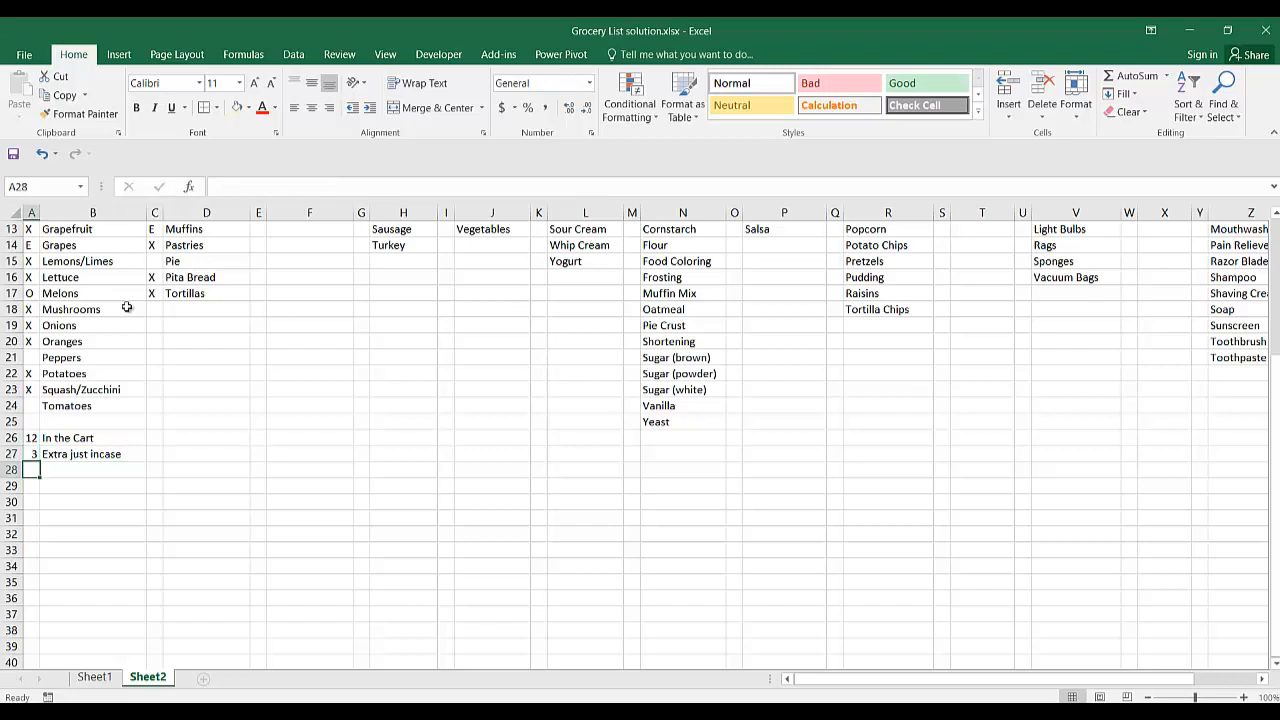
{"action": "type", "text": "="}
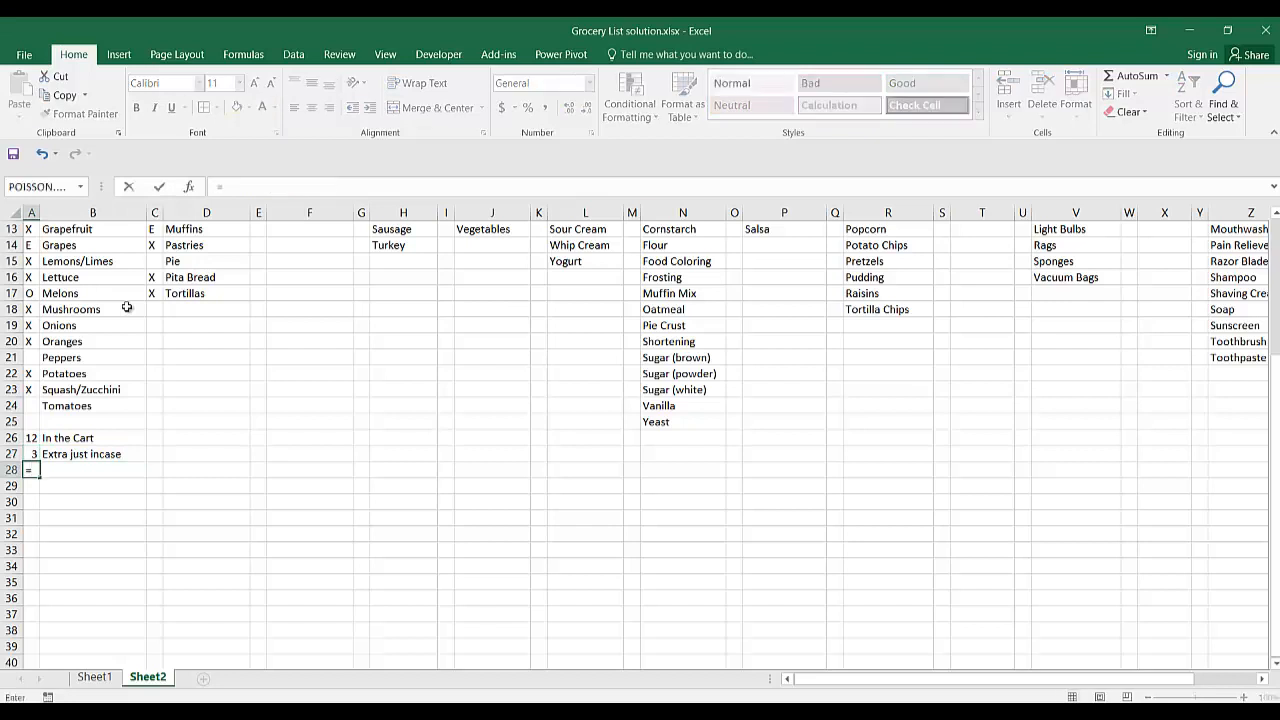
{"action": "type", "text": "countif("}
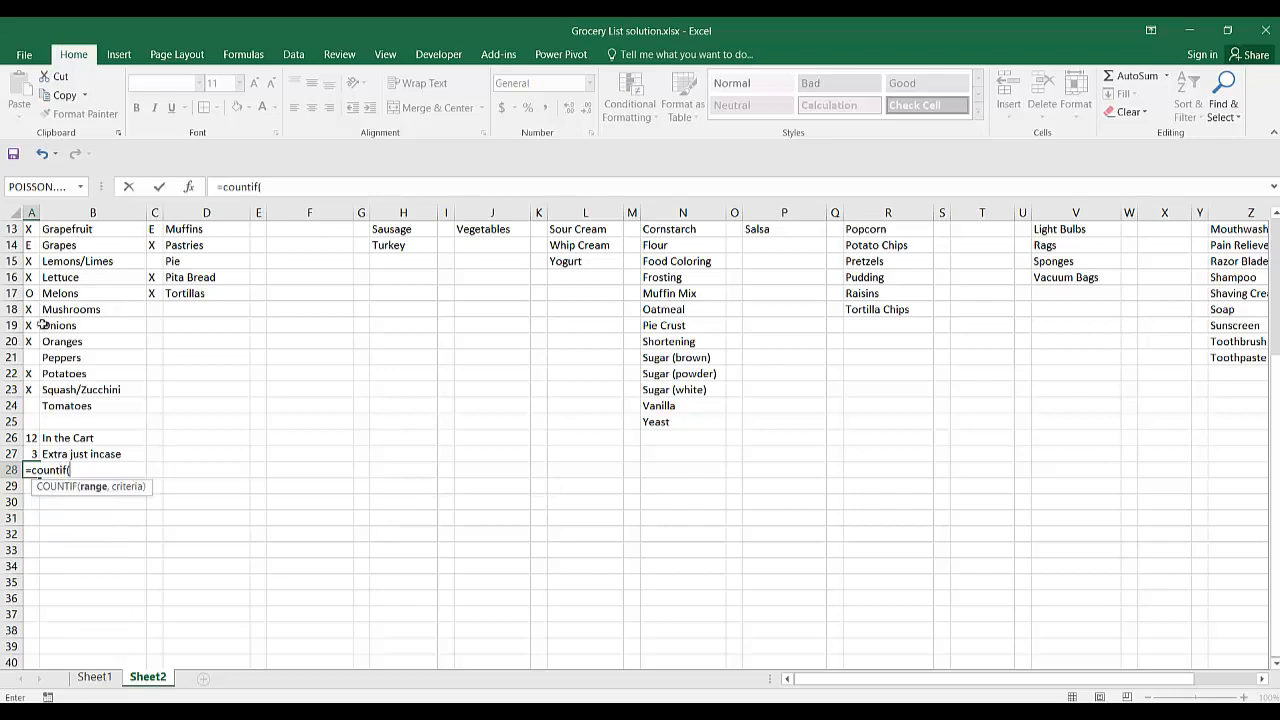
{"action": "left_click_drag", "start_coordinate": [33, 405], "coordinate": [20, 322]}
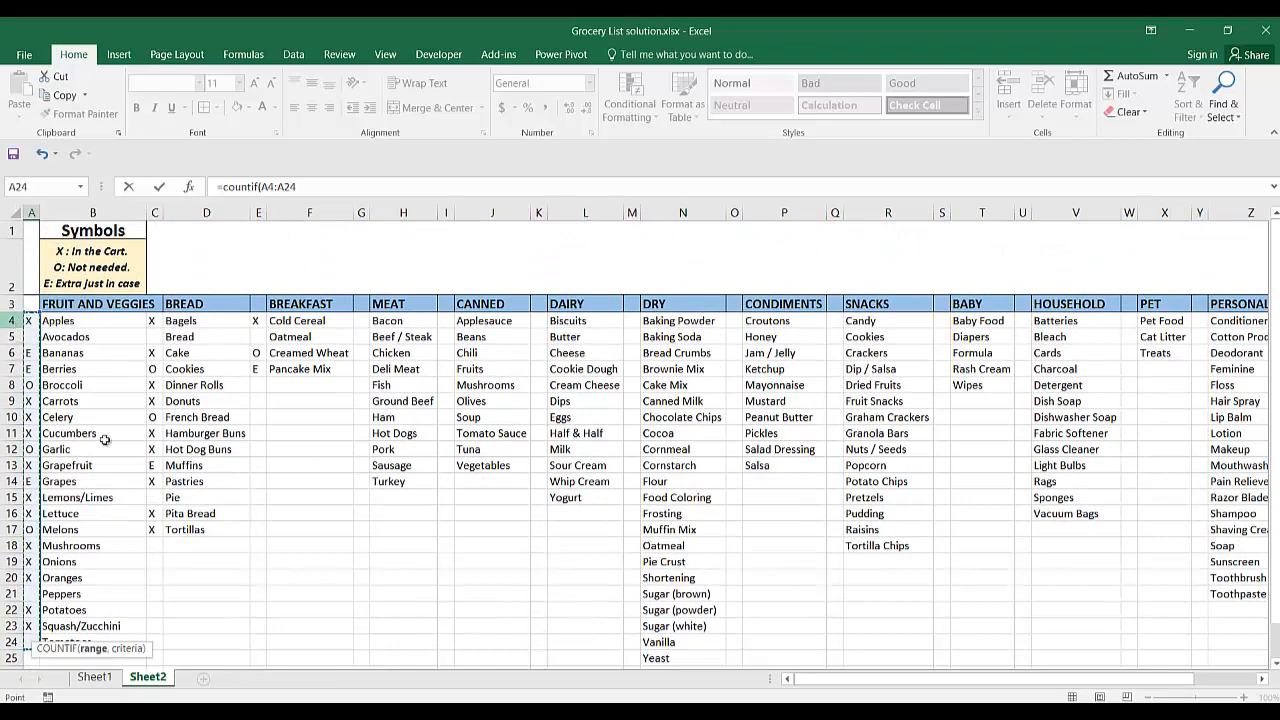
{"action": "scroll", "coordinate": [105, 441], "scroll_direction": "down", "scroll_amount": 5}
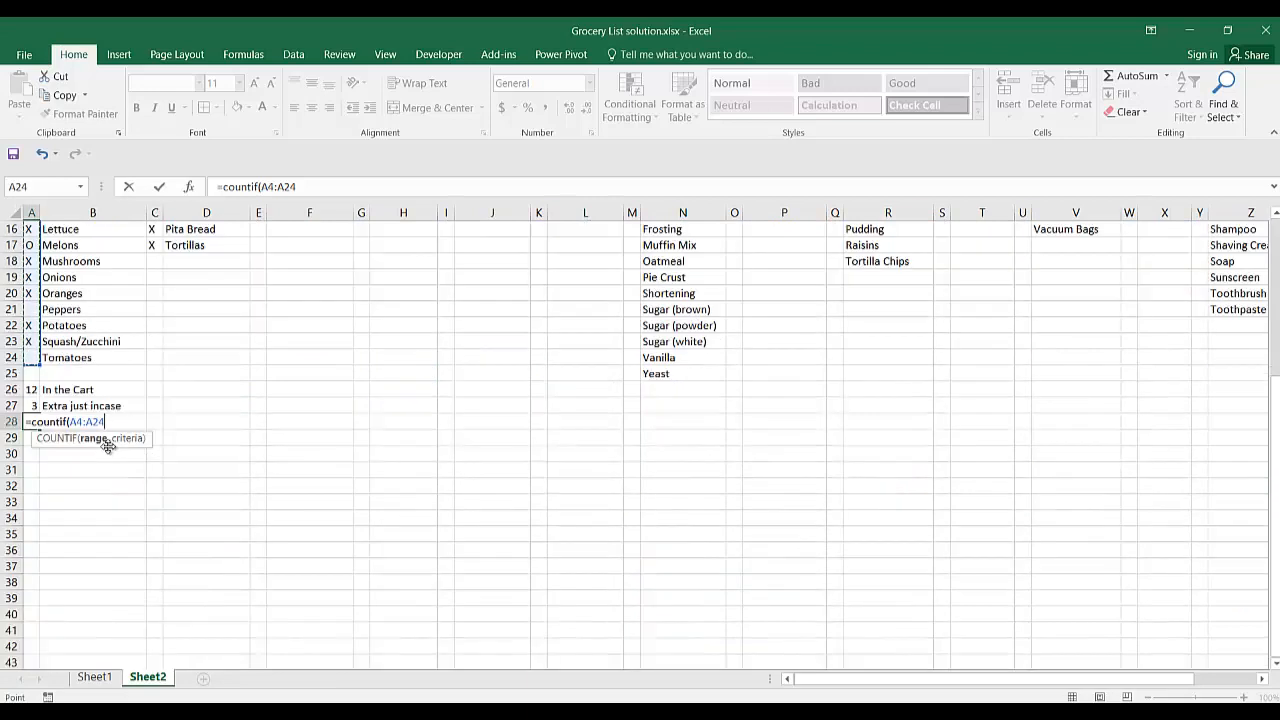
{"action": "type", "text": ",\"O"}
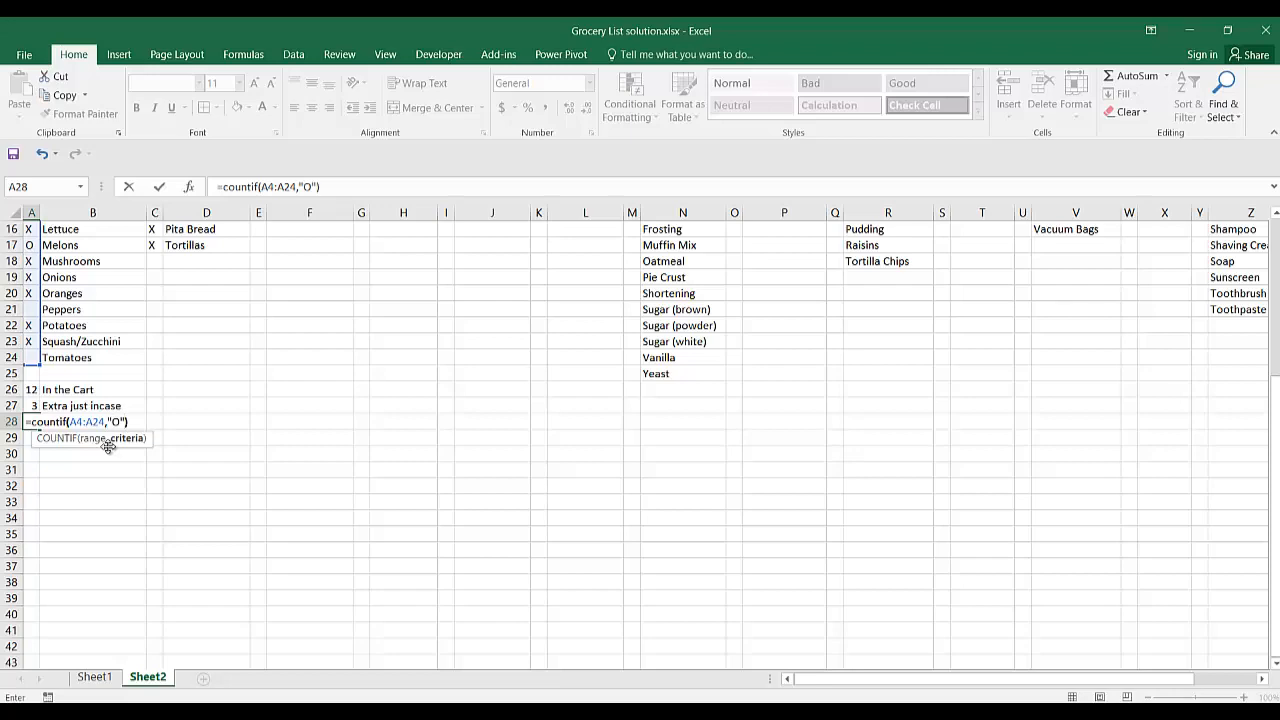
{"action": "type", "text": "\")"}
{"action": "key", "text": "Return"}
Label the count of O marks by entering "Not needed." in B28.
{"action": "left_click", "coordinate": [90, 424]}
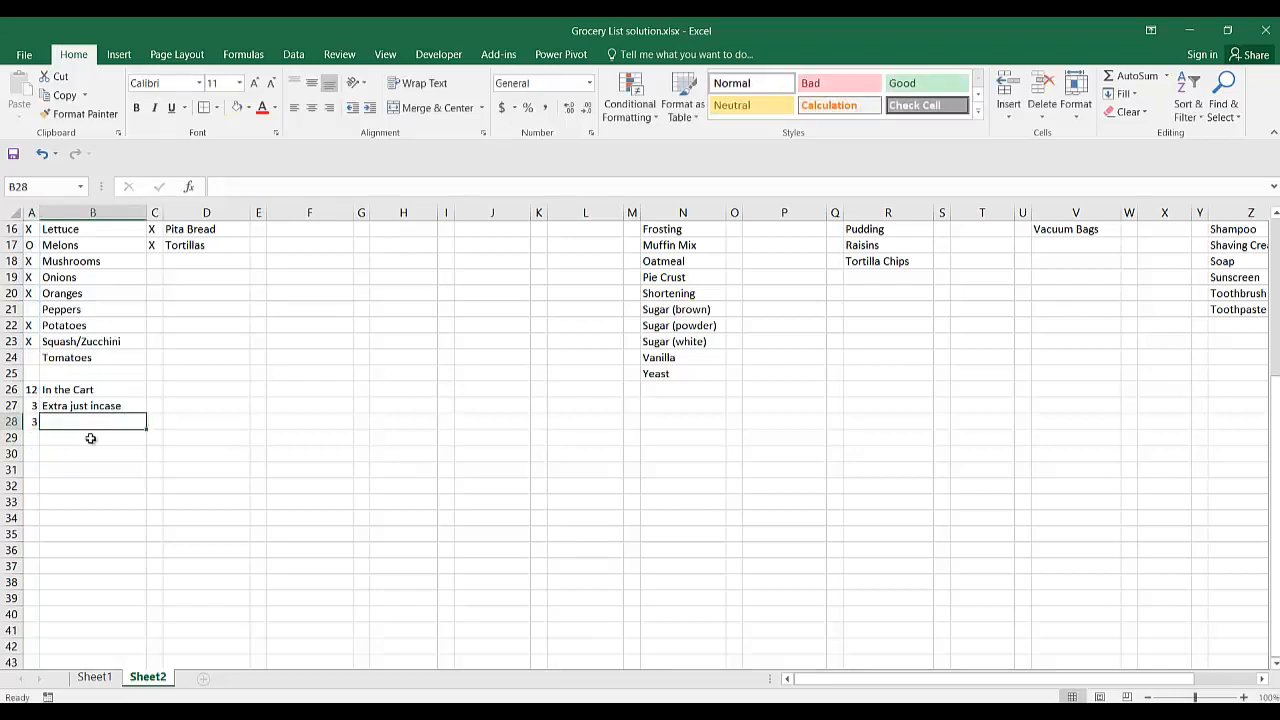
{"action": "scroll", "coordinate": [104, 458], "scroll_direction": "up", "scroll_amount": 5}
{"action": "scroll", "coordinate": [104, 457], "scroll_direction": "down", "scroll_amount": 4}
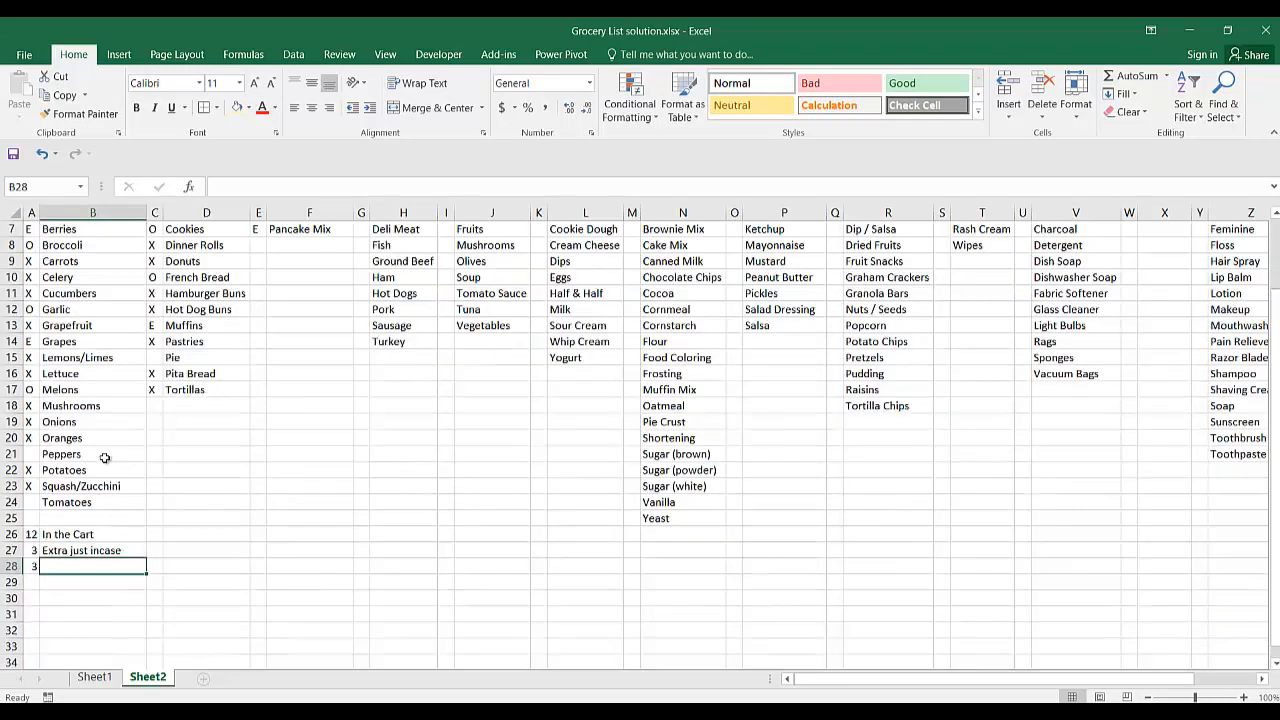
{"action": "type", "text": "Not"}
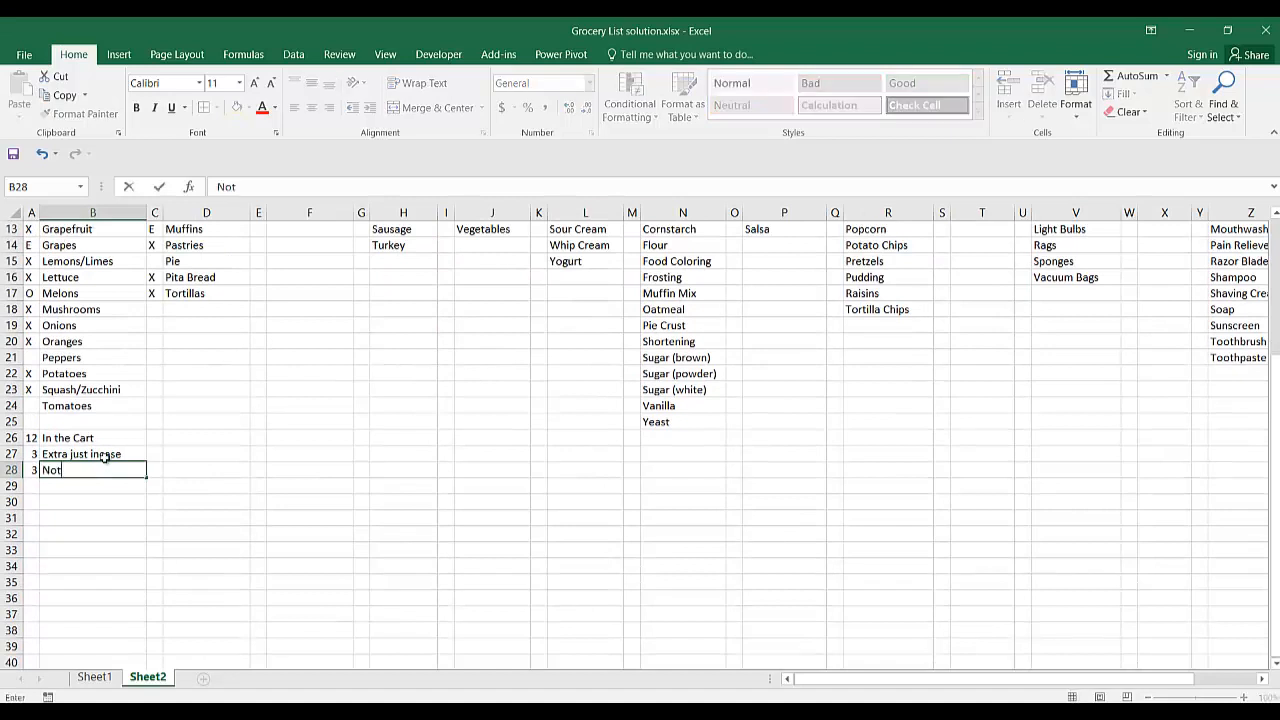
{"action": "type", "text": " needed."}
{"action": "key", "text": "Return"}
{"action": "left_click", "coordinate": [30, 438]}
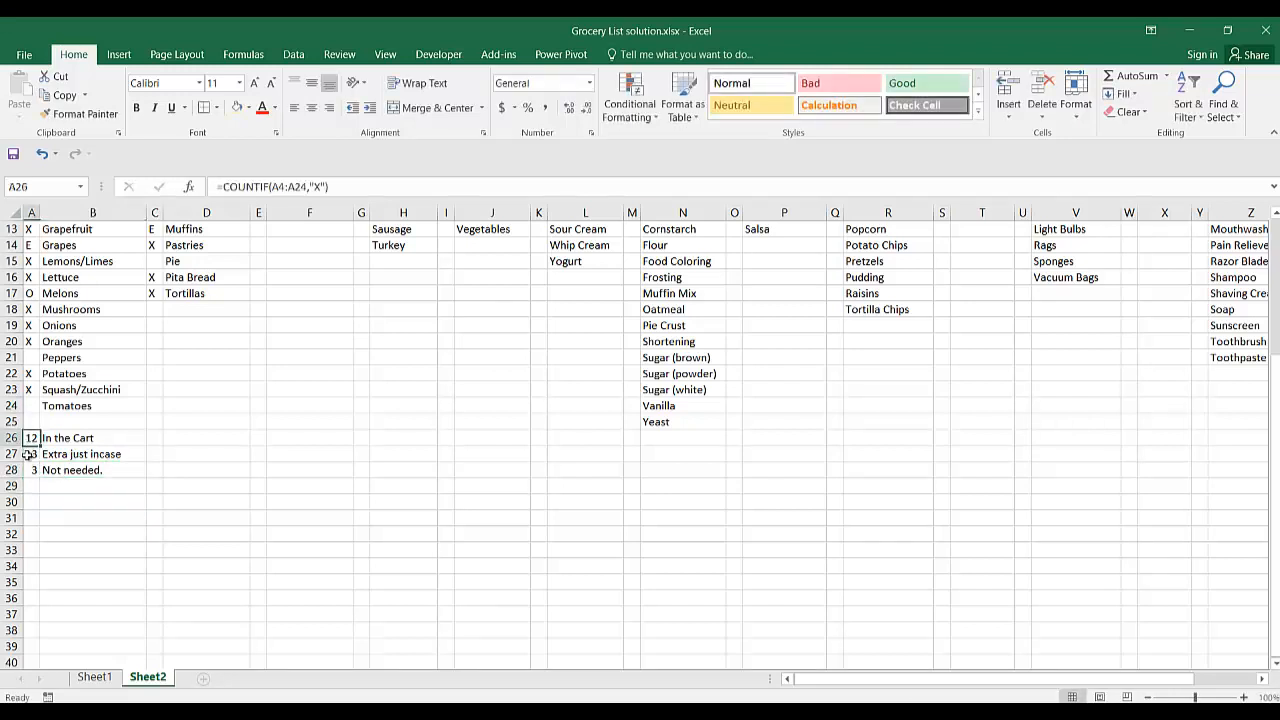
{"action": "left_click_drag", "start_coordinate": [30, 454], "coordinate": [32, 470]}
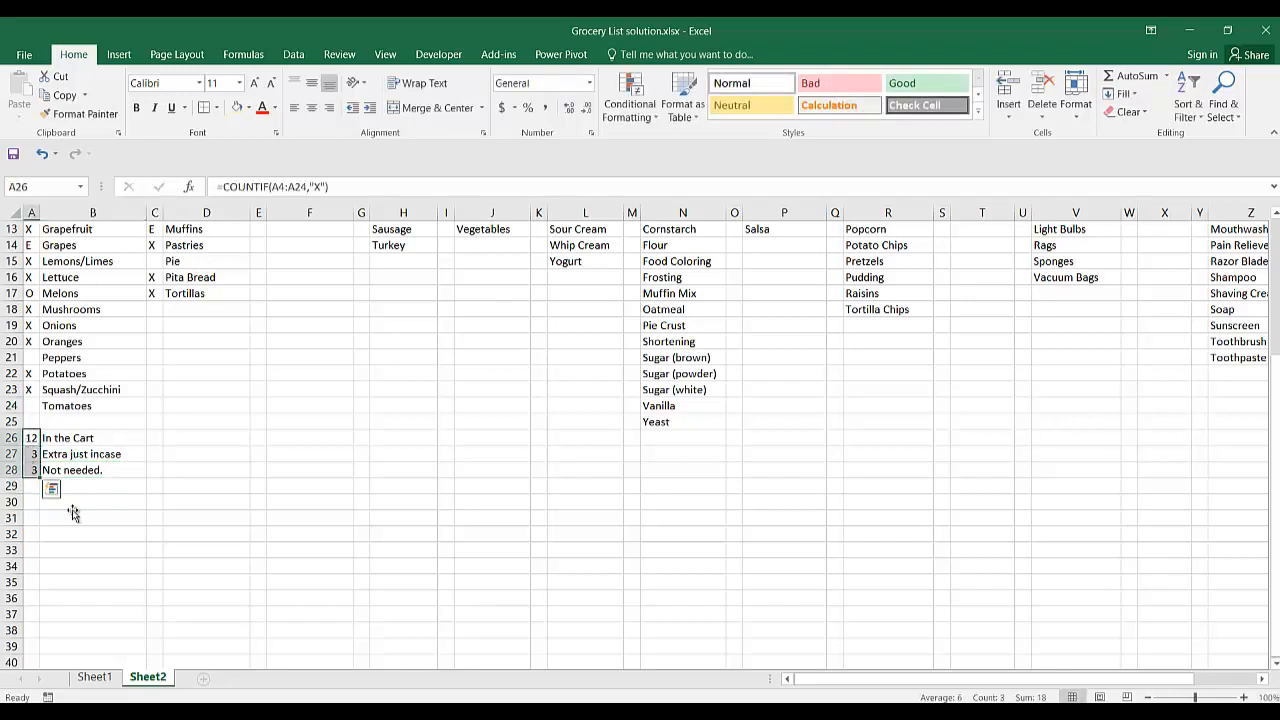
{"action": "left_click", "coordinate": [124, 513]}
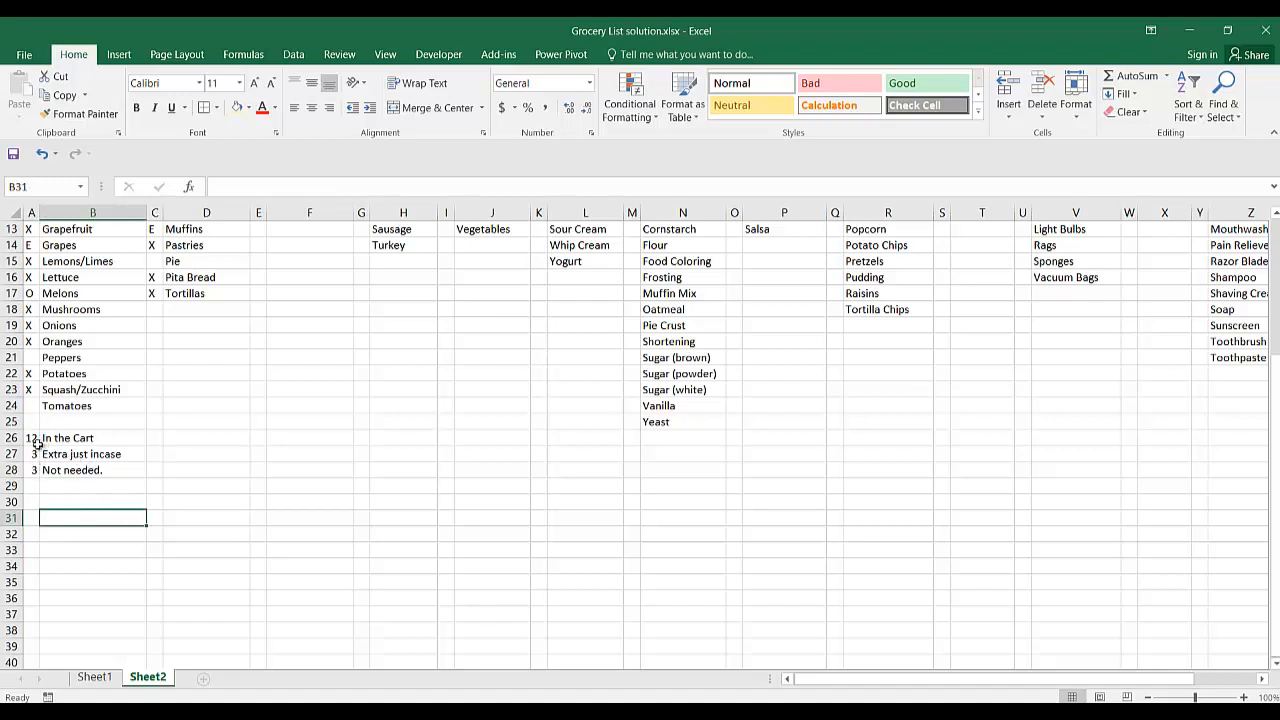
{"action": "left_click", "coordinate": [72, 577]}
Try to count the unmarked Fruit and Veggies items in A29 with the formula =COUNTIF(A3:A24," ").
{"action": "left_click", "coordinate": [31, 488]}
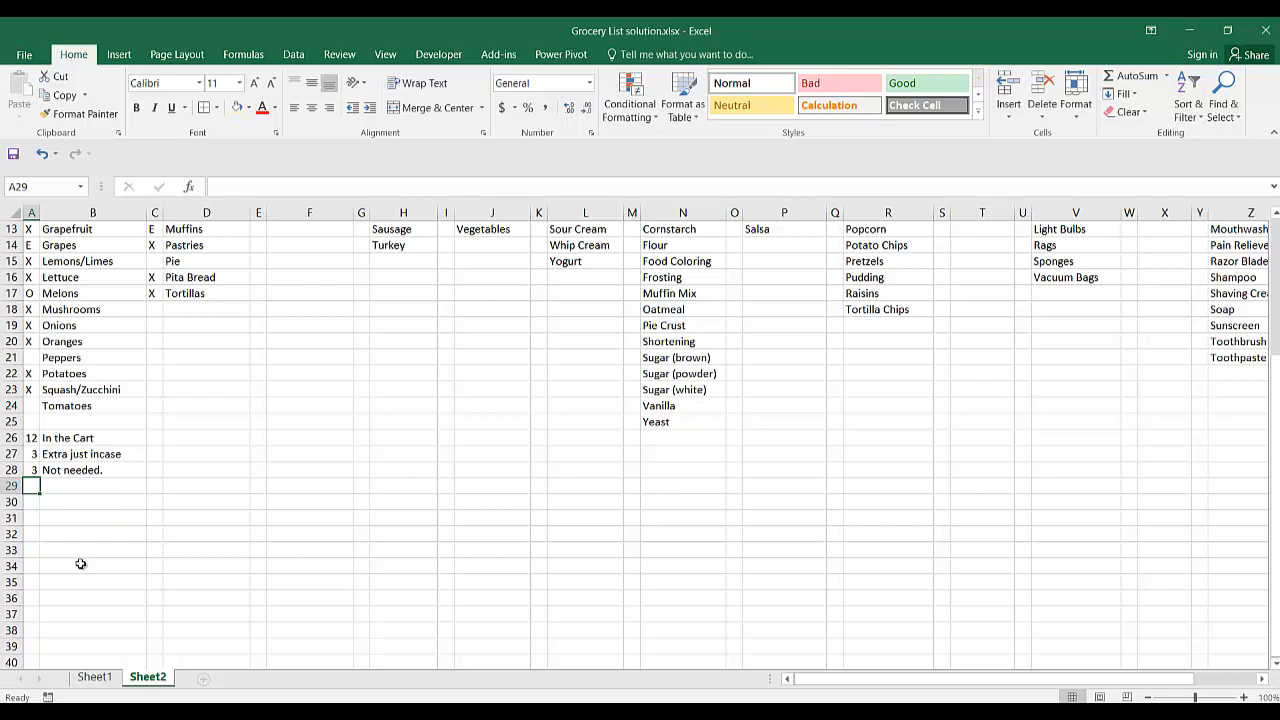
{"action": "type", "text": "=countif"}
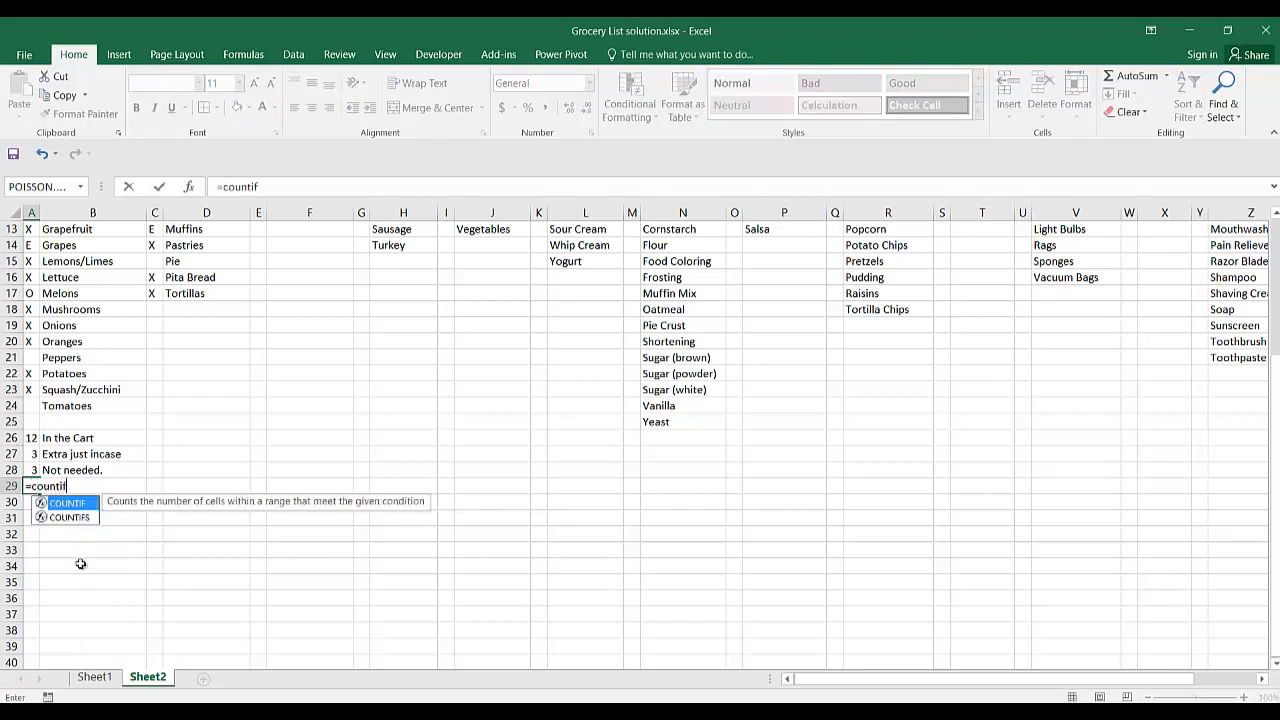
{"action": "type", "text": "("}
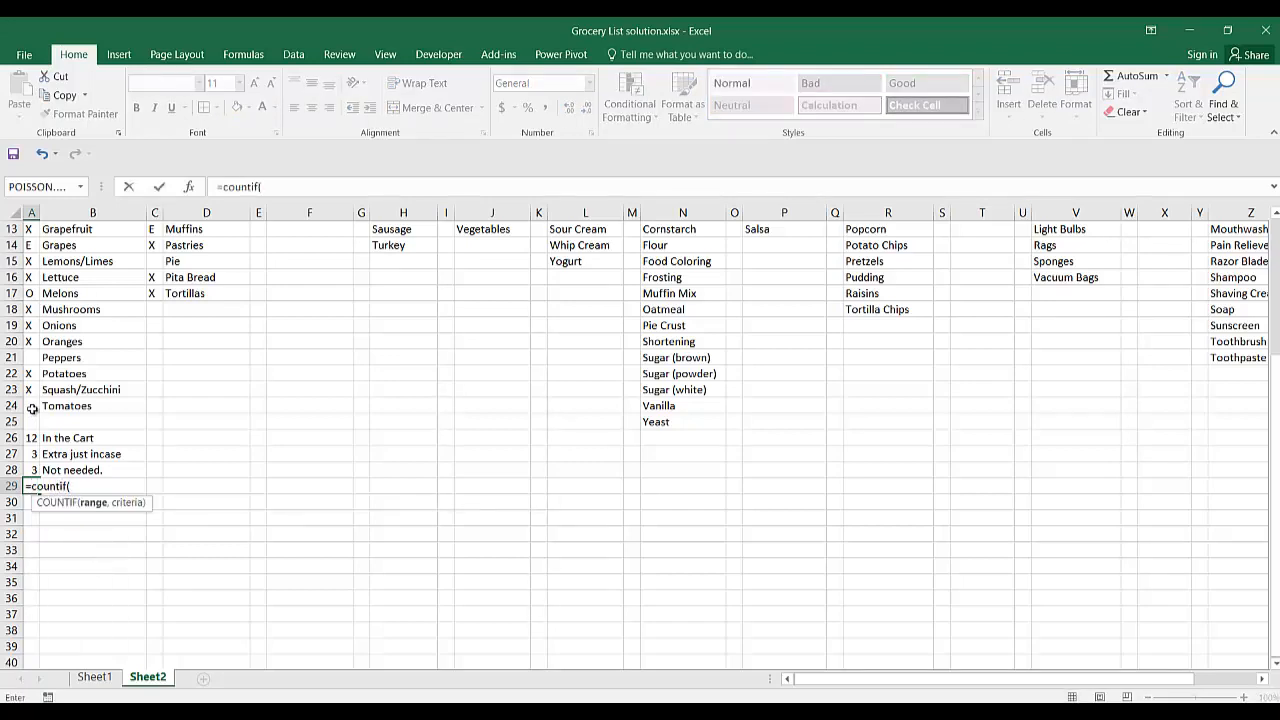
{"action": "left_click_drag", "start_coordinate": [33, 405], "coordinate": [33, 307]}
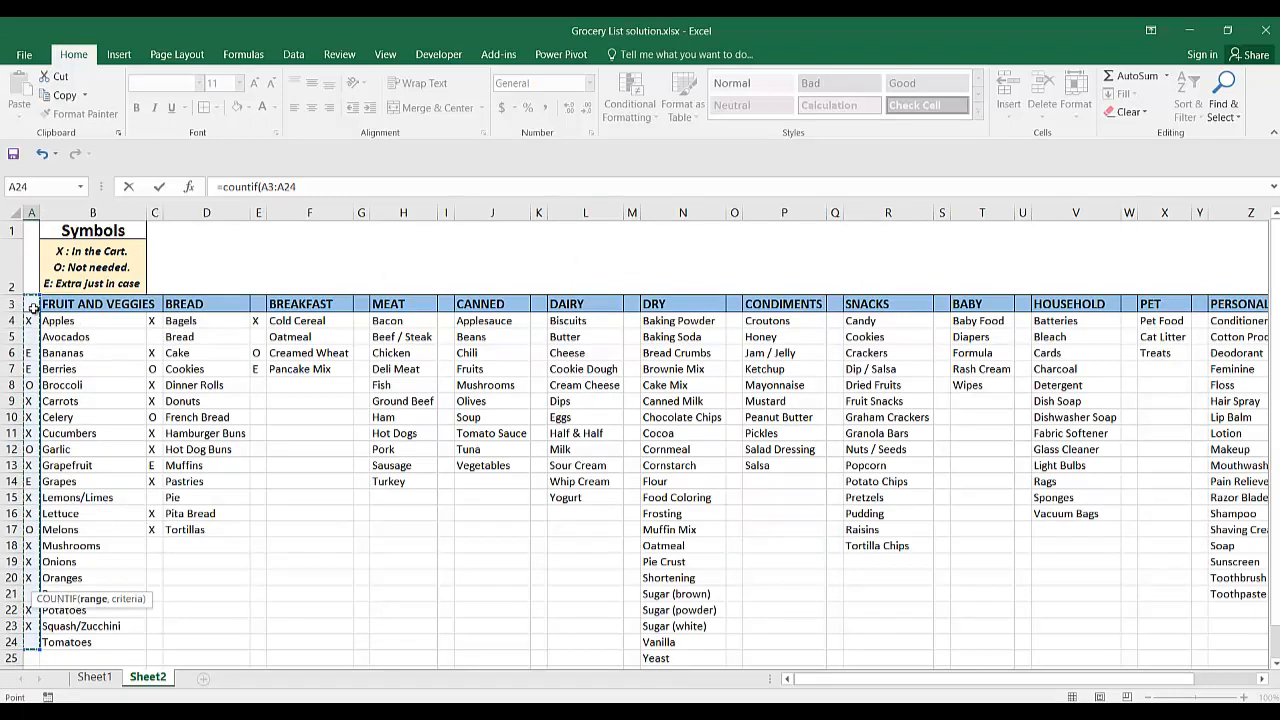
{"action": "type", "text": ","}
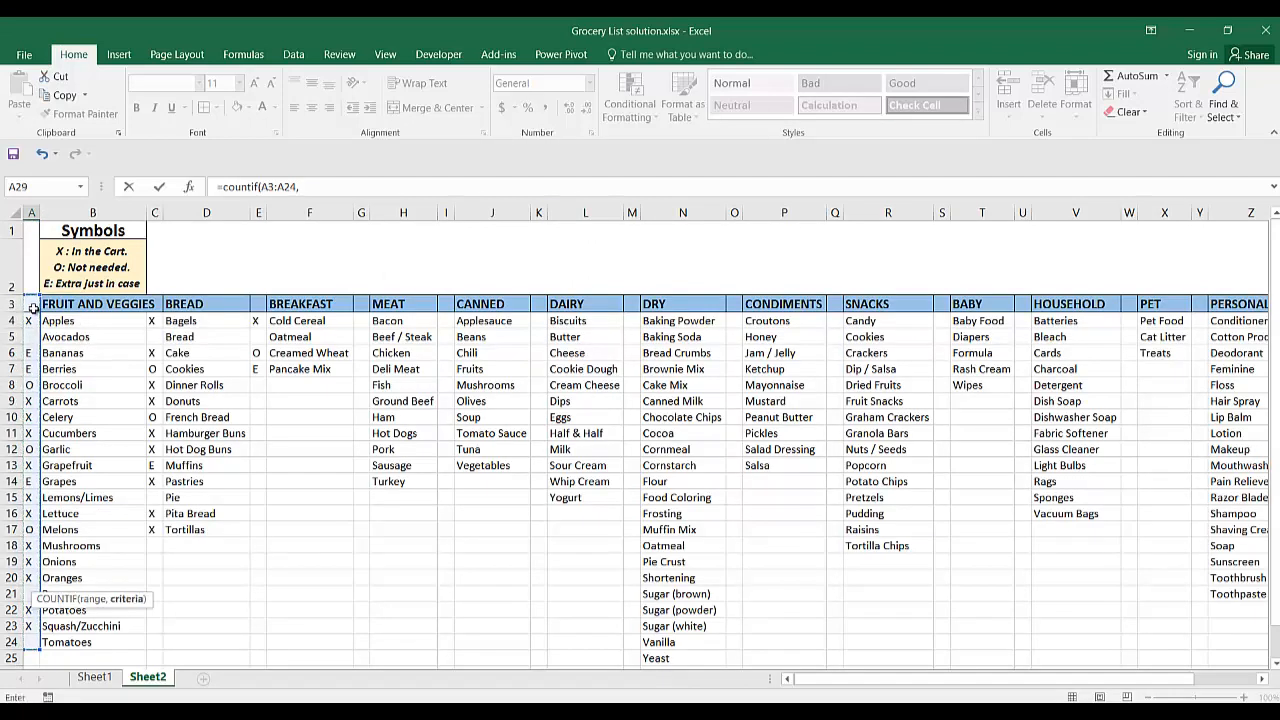
{"action": "type", "text": "\""}
{"action": "scroll", "coordinate": [146, 476], "scroll_direction": "down", "scroll_amount": 3}
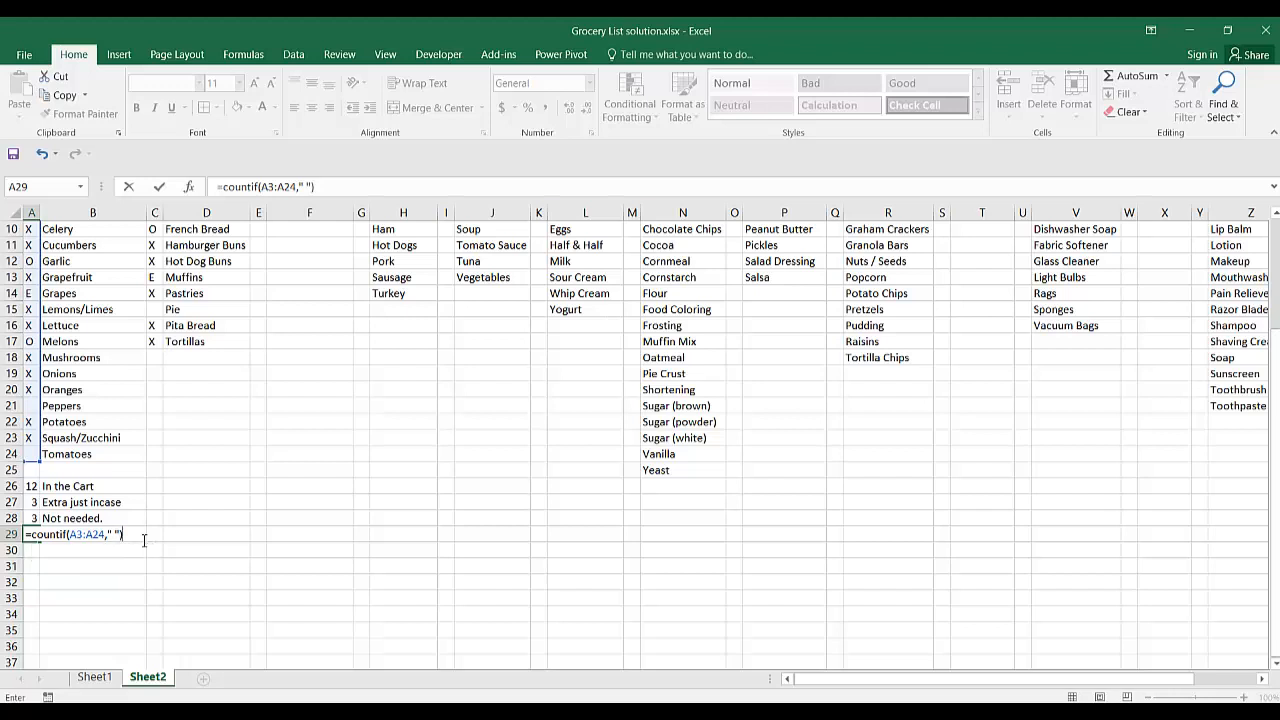
{"action": "key", "text": "BackSpace"}
{"action": "key", "text": "BackSpace"}
{"action": "key", "text": "BackSpace"}
{"action": "key", "text": "BackSpace"}
{"action": "key", "text": "BackSpace"}
{"action": "key", "text": "BackSpace"}
{"action": "key", "text": "BackSpace"}
{"action": "key", "text": "BackSpace"}
{"action": "key", "text": "BackSpace"}
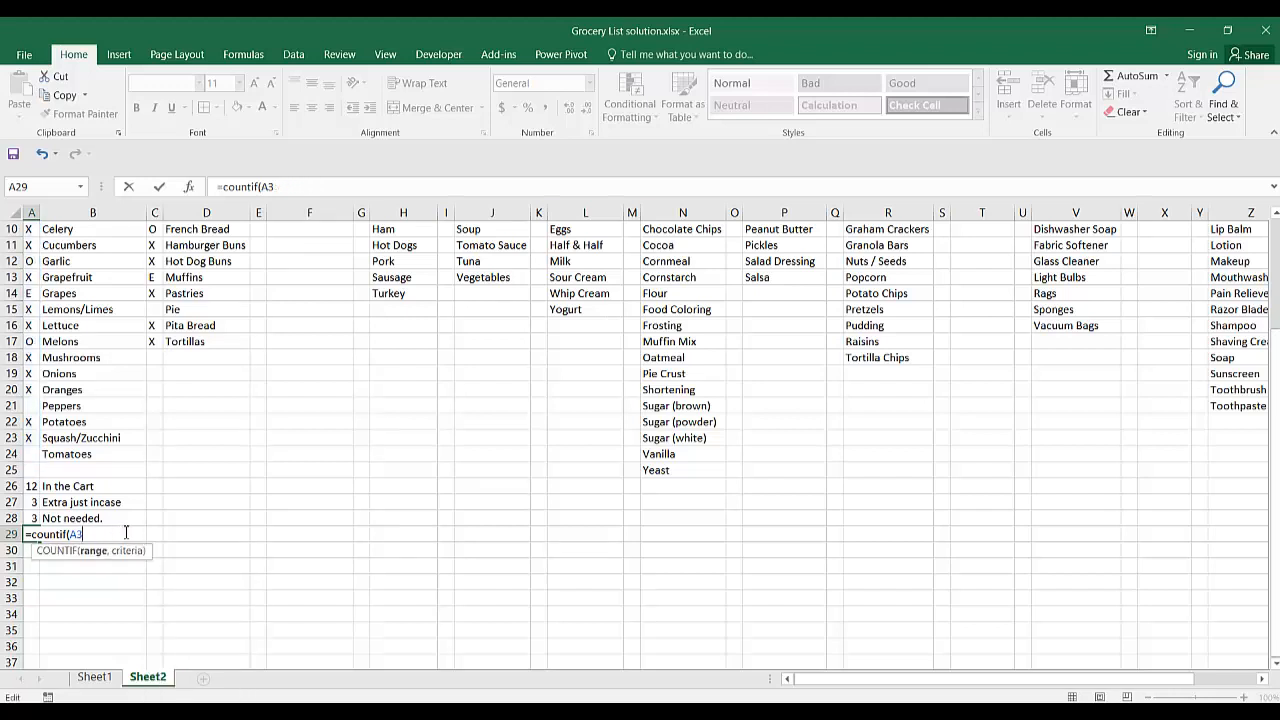
{"action": "key", "text": "BackSpace"}
{"action": "key", "text": "BackSpace"}
{"action": "key", "text": "BackSpace"}
{"action": "key", "text": "BackSpace"}
{"action": "key", "text": "BackSpace"}
{"action": "key", "text": "BackSpace"}
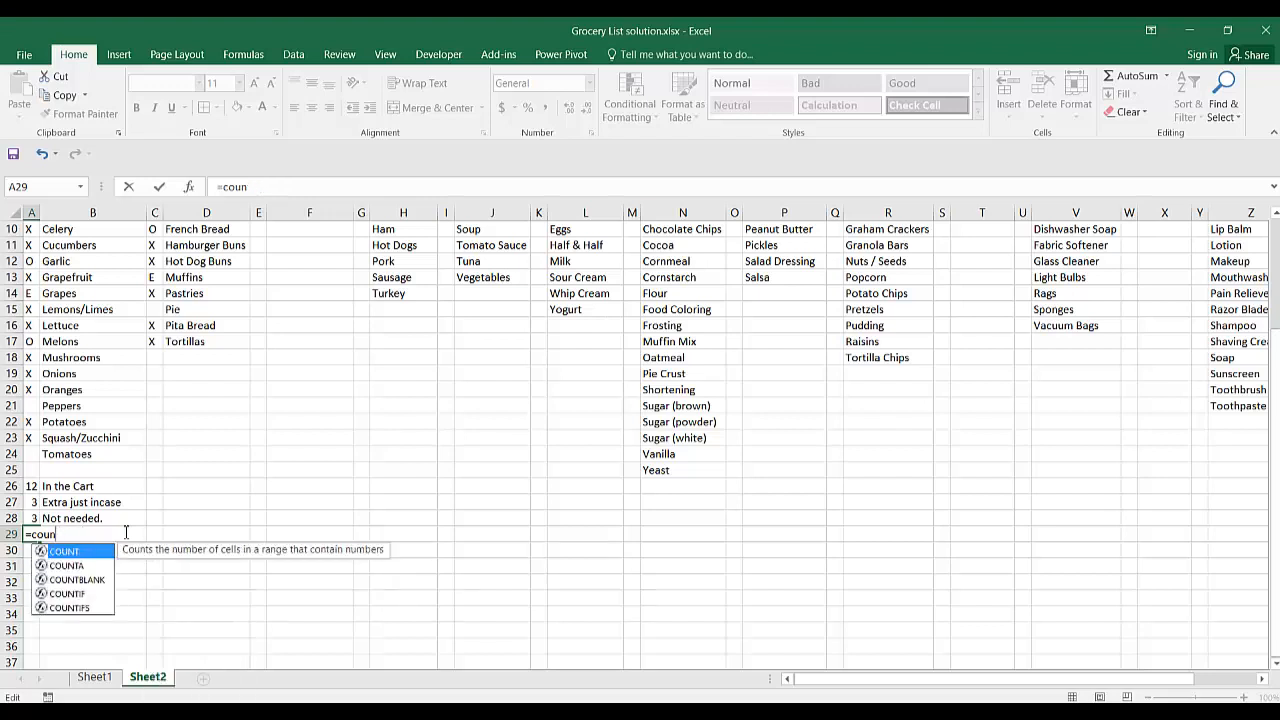
{"action": "key", "text": "BackSpace"}
{"action": "key", "text": "BackSpace"}
{"action": "key", "text": "BackSpace"}
{"action": "key", "text": "BackSpace"}
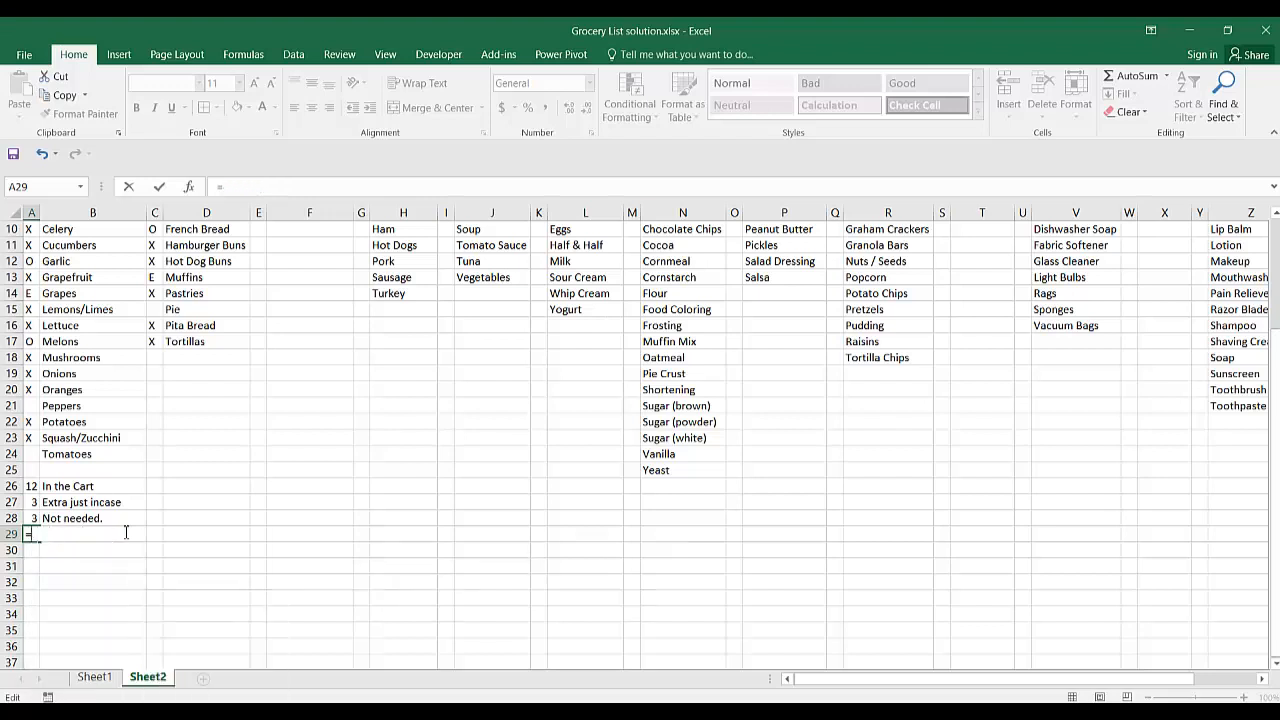
Enter the formula =COUNTBLANK(A4:A24) in A29 to count the unmarked Fruit and Veggies items.
{"action": "type", "text": "countb"}
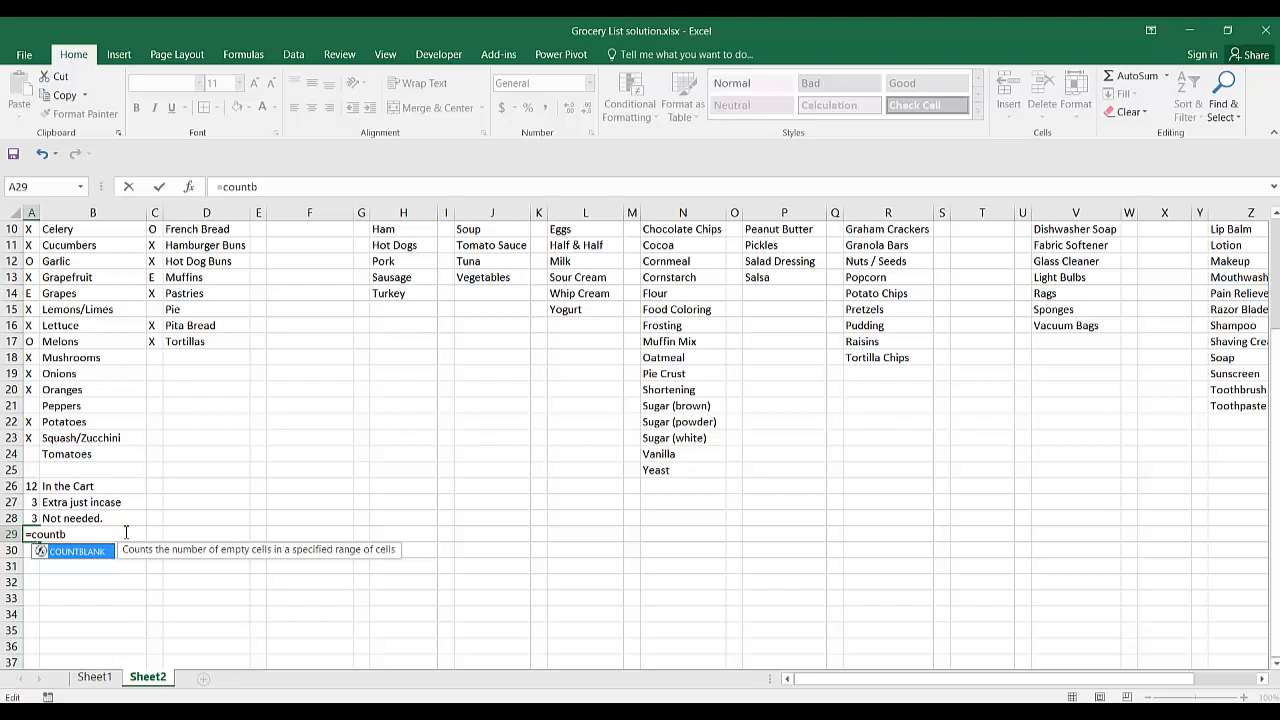
{"action": "type", "text": "("}
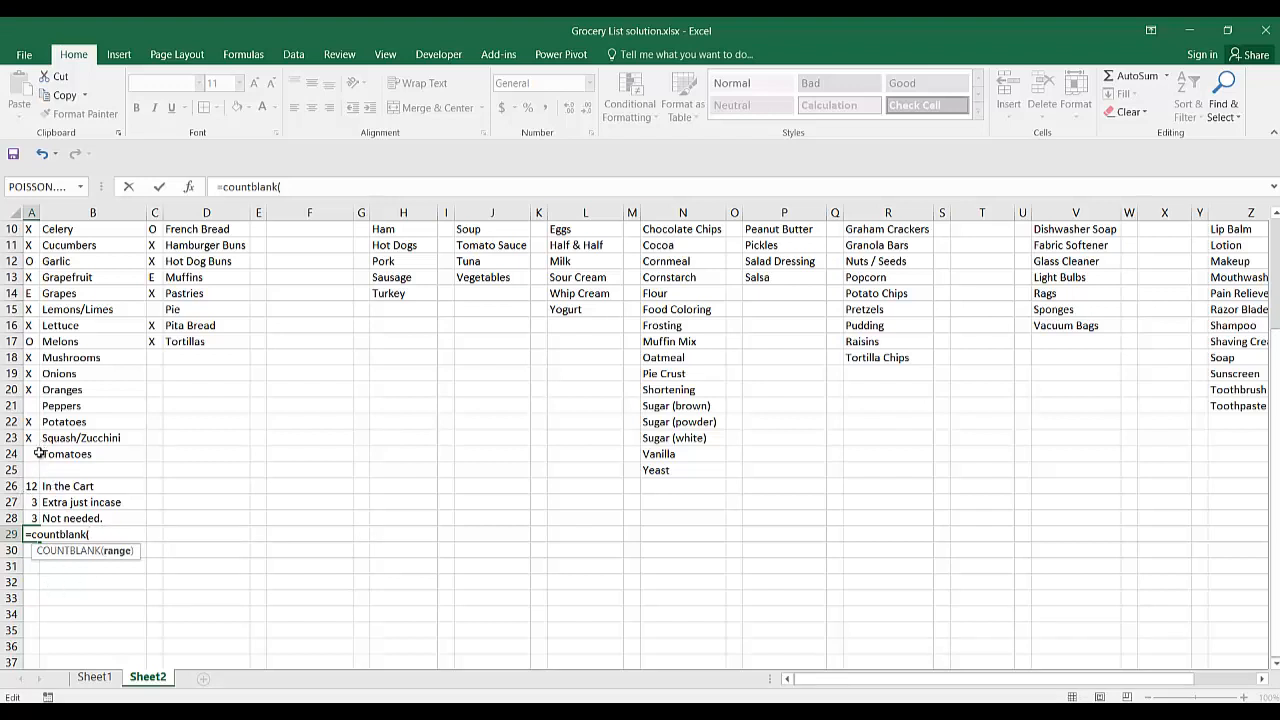
{"action": "left_click_drag", "start_coordinate": [38, 454], "coordinate": [30, 321]}
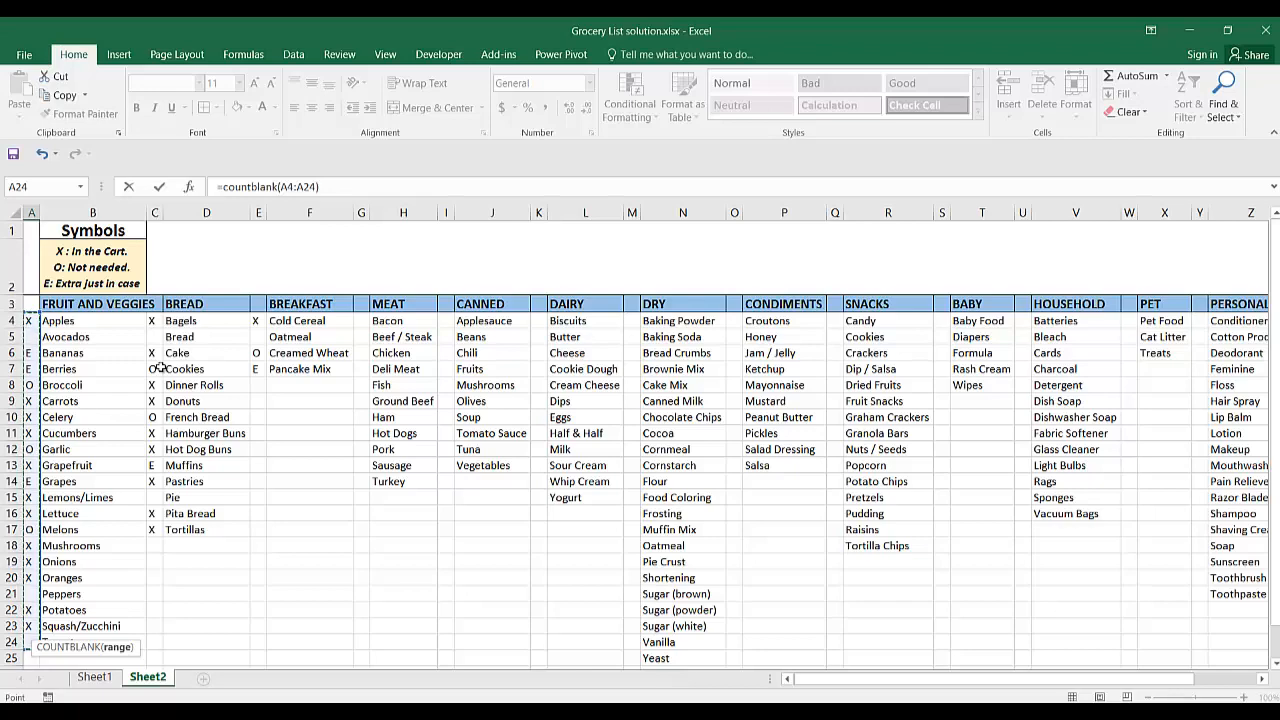
{"action": "type", "text": ")"}
{"action": "scroll", "coordinate": [209, 440], "scroll_direction": "down", "scroll_amount": 4}
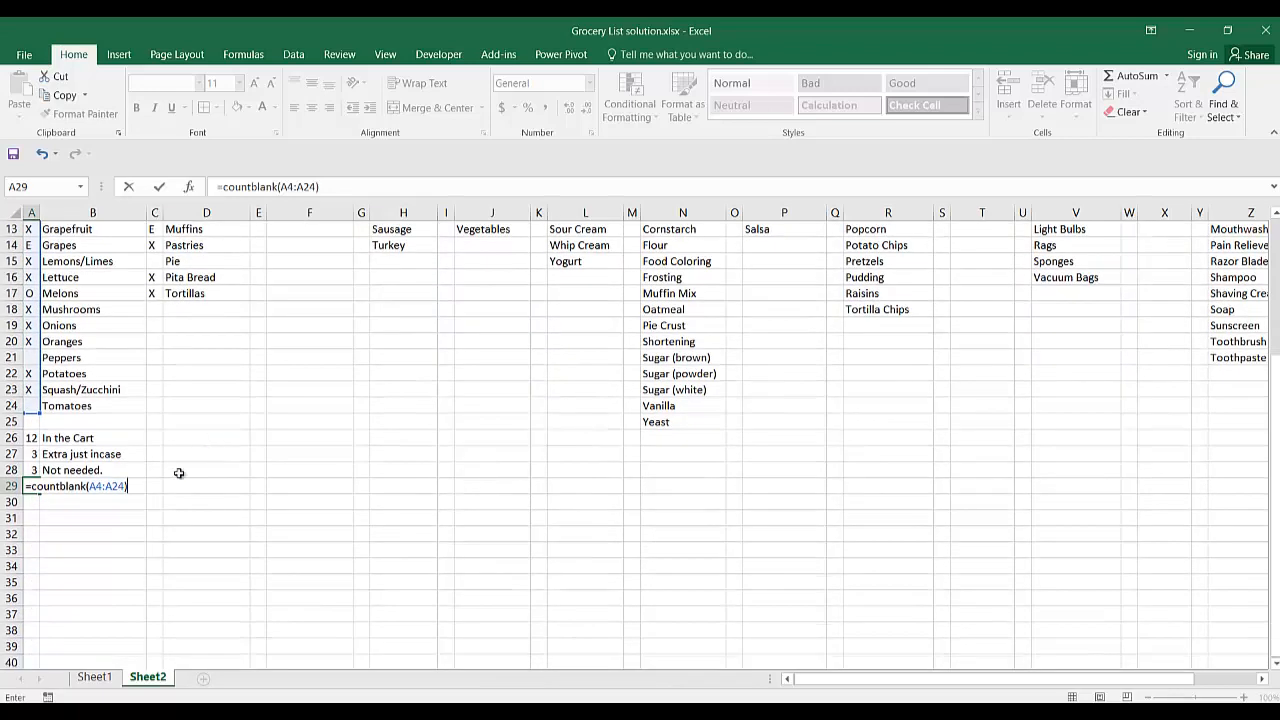
{"action": "key", "text": "Return"}
Label the count of unmarked items by entering "Missing items" in B29.
{"action": "left_click", "coordinate": [85, 485]}
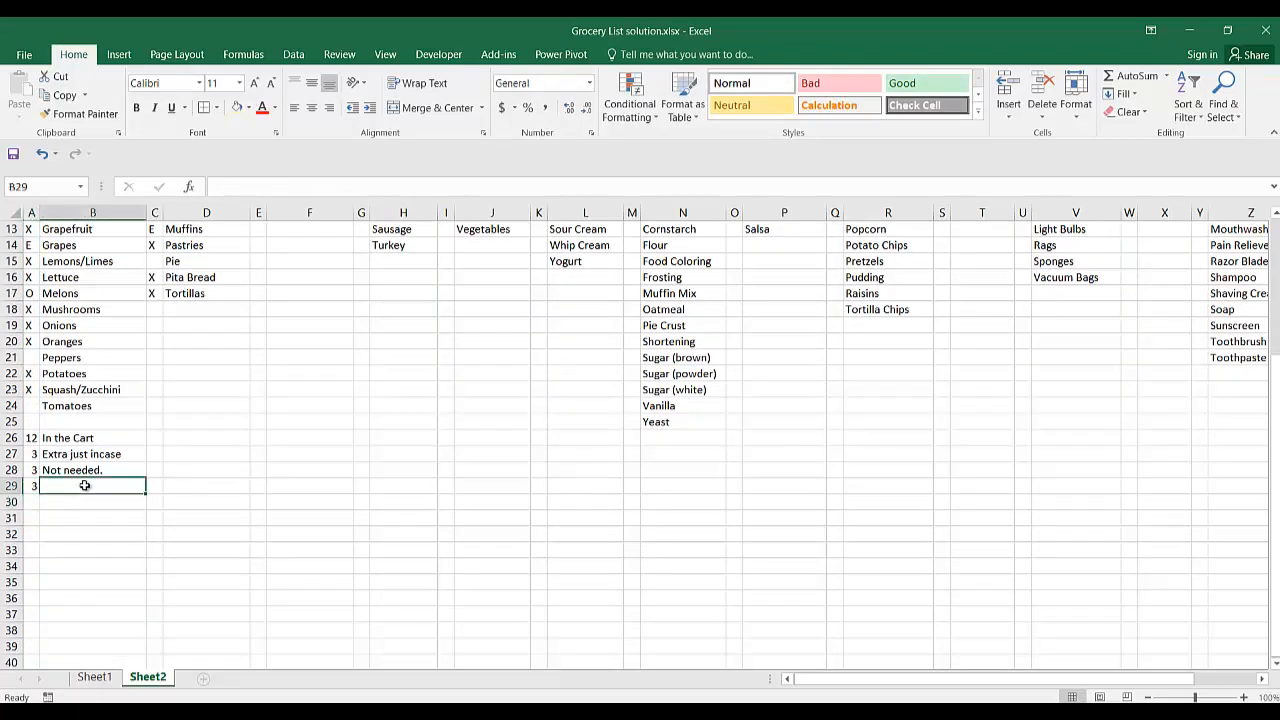
{"action": "type", "text": "Missing it"}
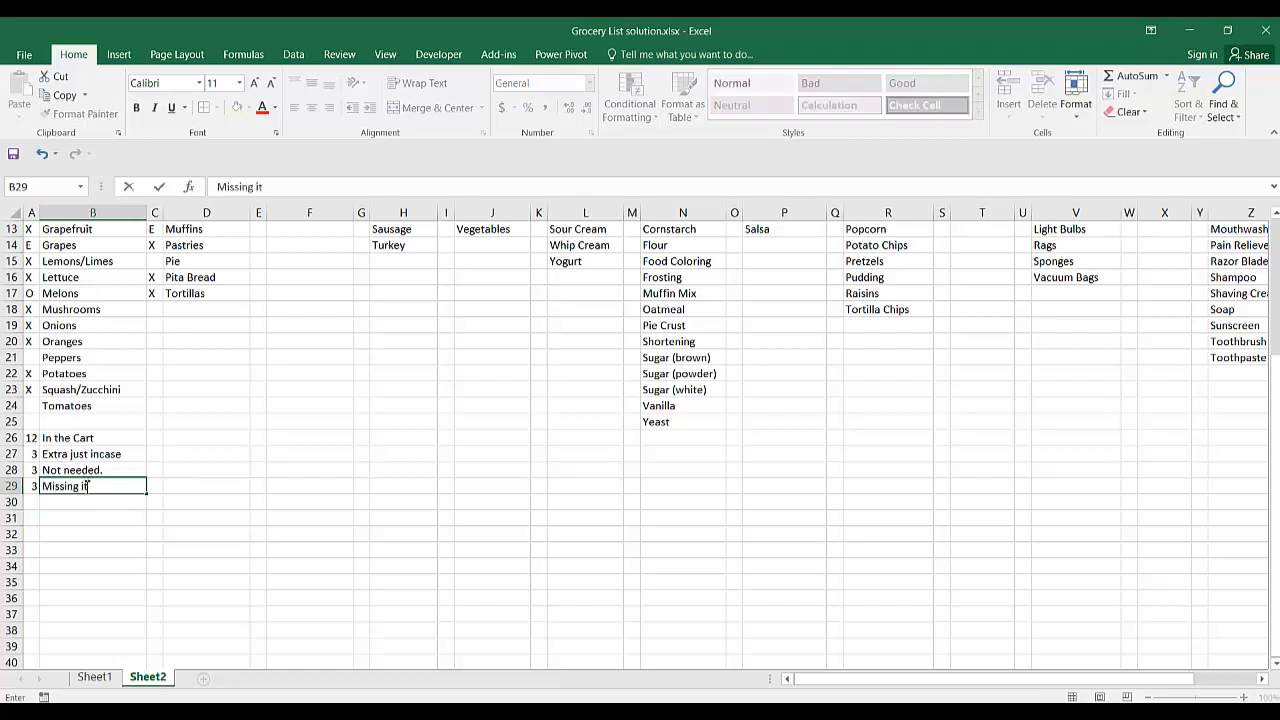
{"action": "type", "text": "ems"}
{"action": "left_click", "coordinate": [70, 517]}
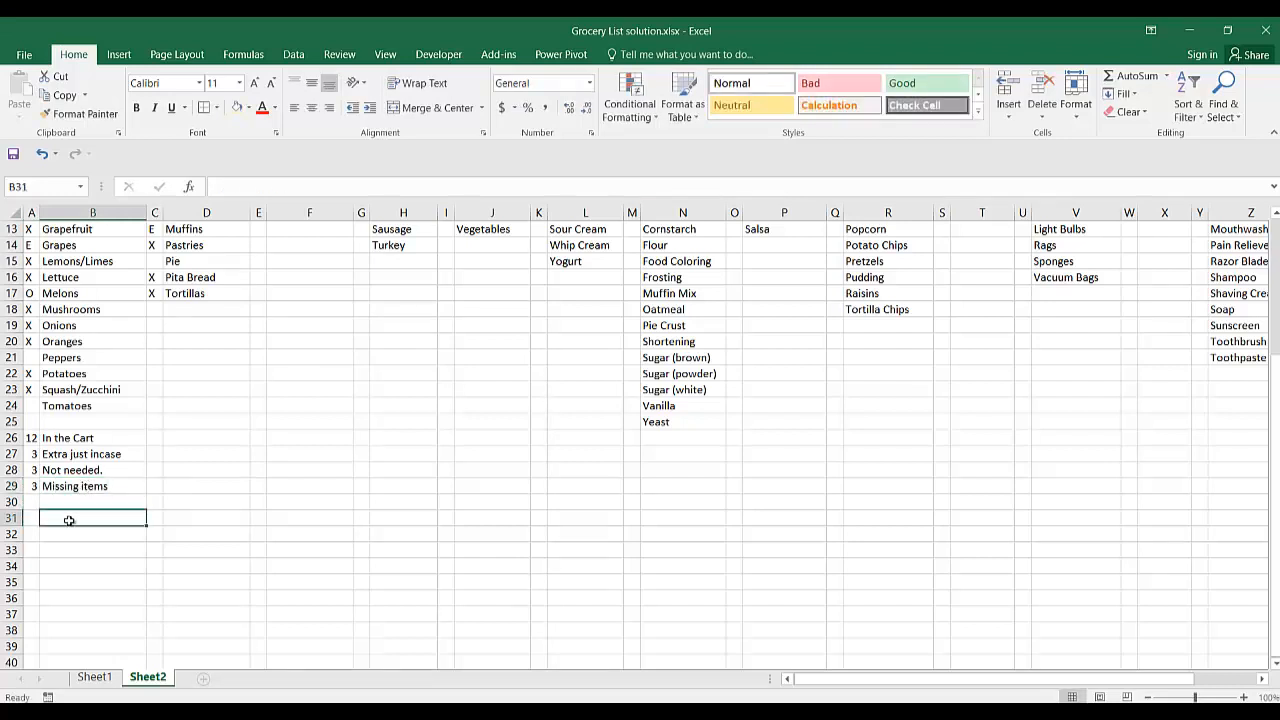
Review the Fruit and Veggies counts and their labels in A26:B29.
{"action": "key", "text": "Up"}
{"action": "key", "text": "Up"}
{"action": "key", "text": "Up"}
{"action": "key", "text": "Up"}
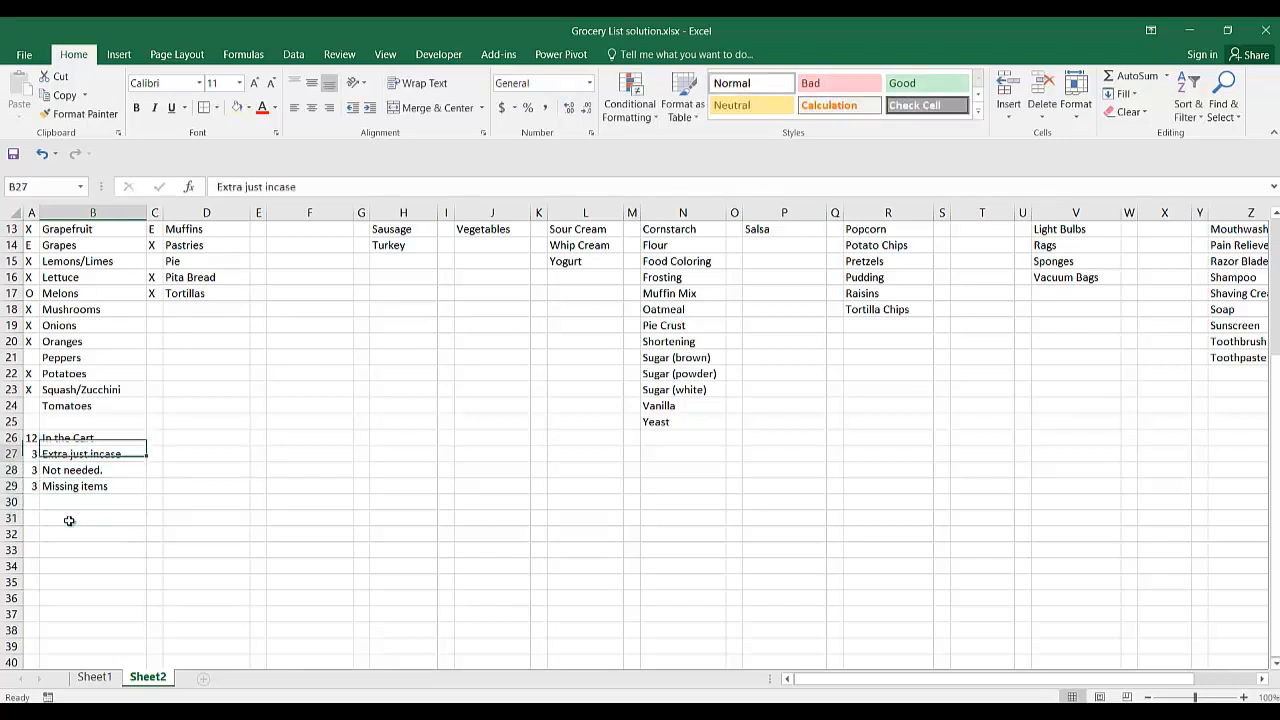
{"action": "key", "text": "Down"}
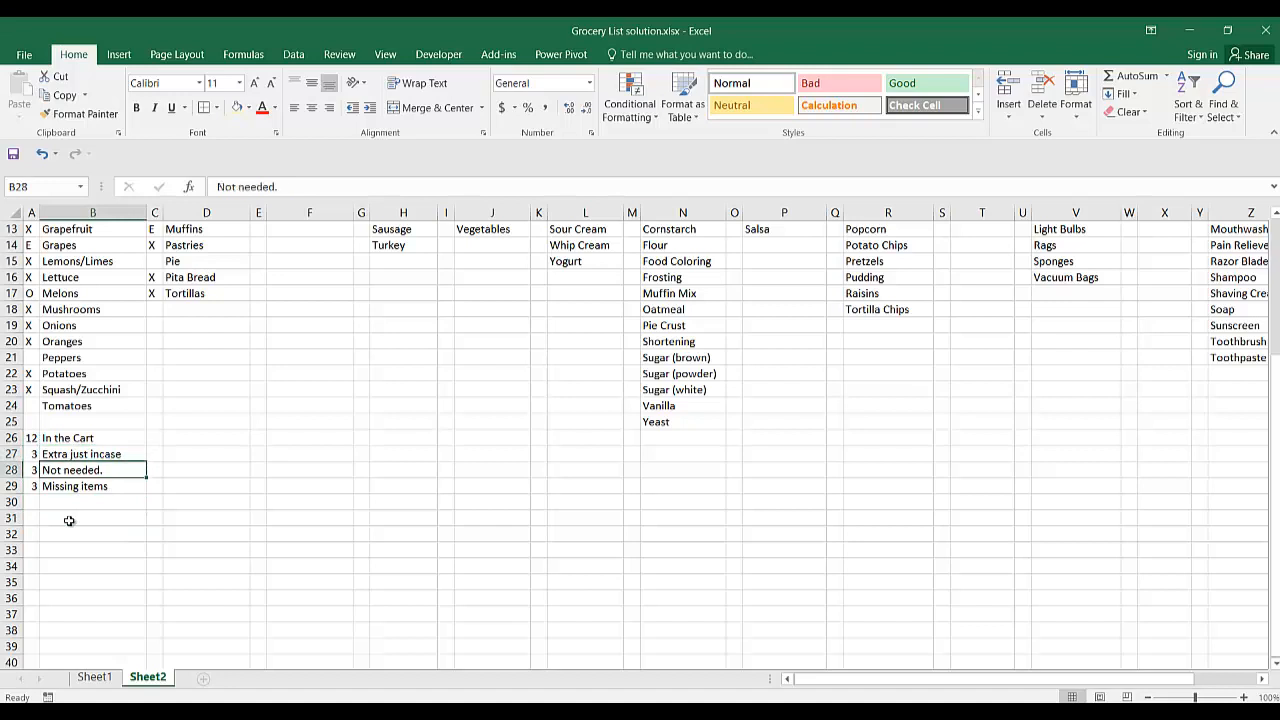
{"action": "key", "text": "Down"}
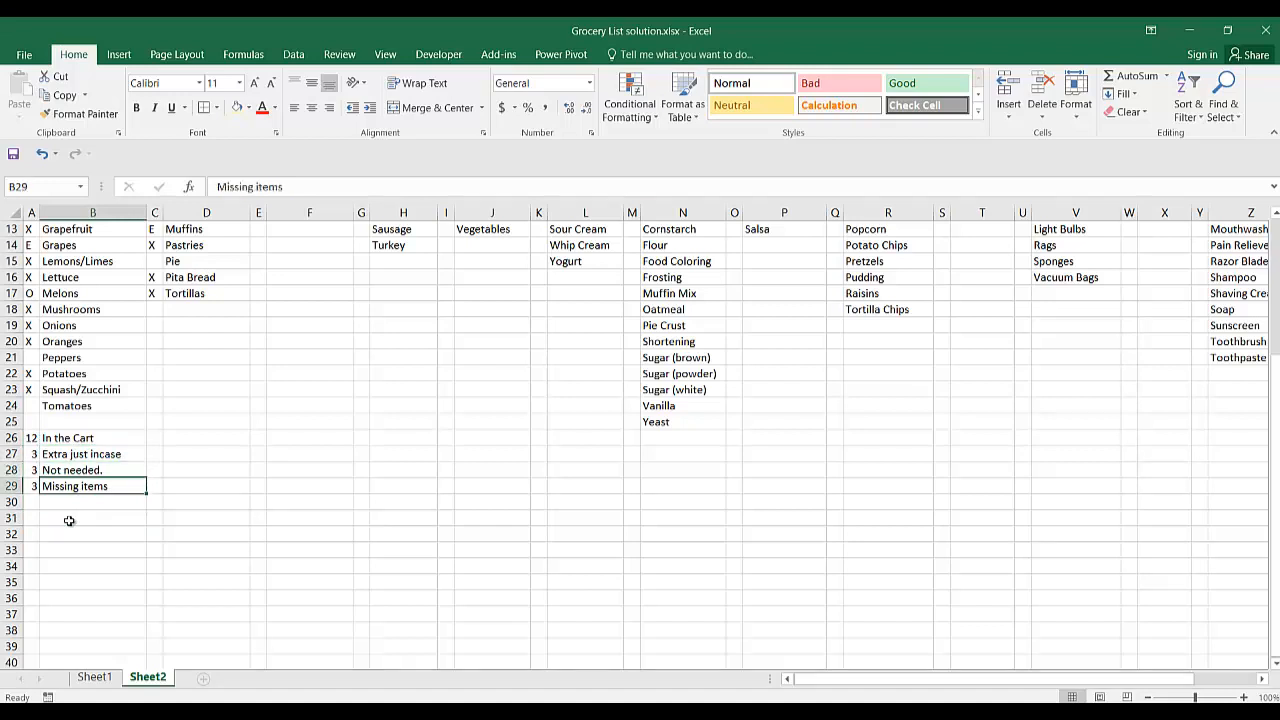
{"action": "key", "text": "Down"}
{"action": "key", "text": "Down"}
{"action": "key", "text": "Up"}
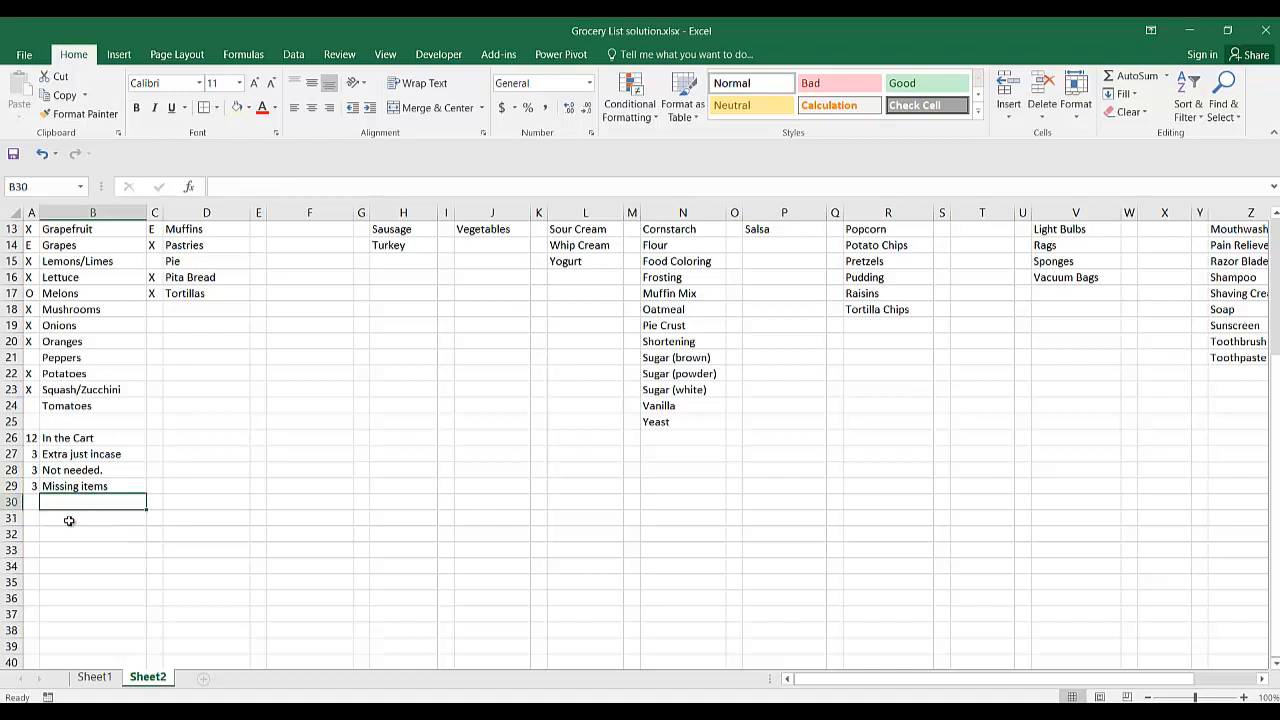
{"action": "key", "text": "Left"}
{"action": "key", "text": "Up"}
{"action": "key", "text": "Up"}
{"action": "key", "text": "Up"}
Apply cell borders and the light yellow fill to the Fruit and Veggies summary block A26:B29.
{"action": "left_click_drag", "start_coordinate": [31, 440], "coordinate": [100, 488]}
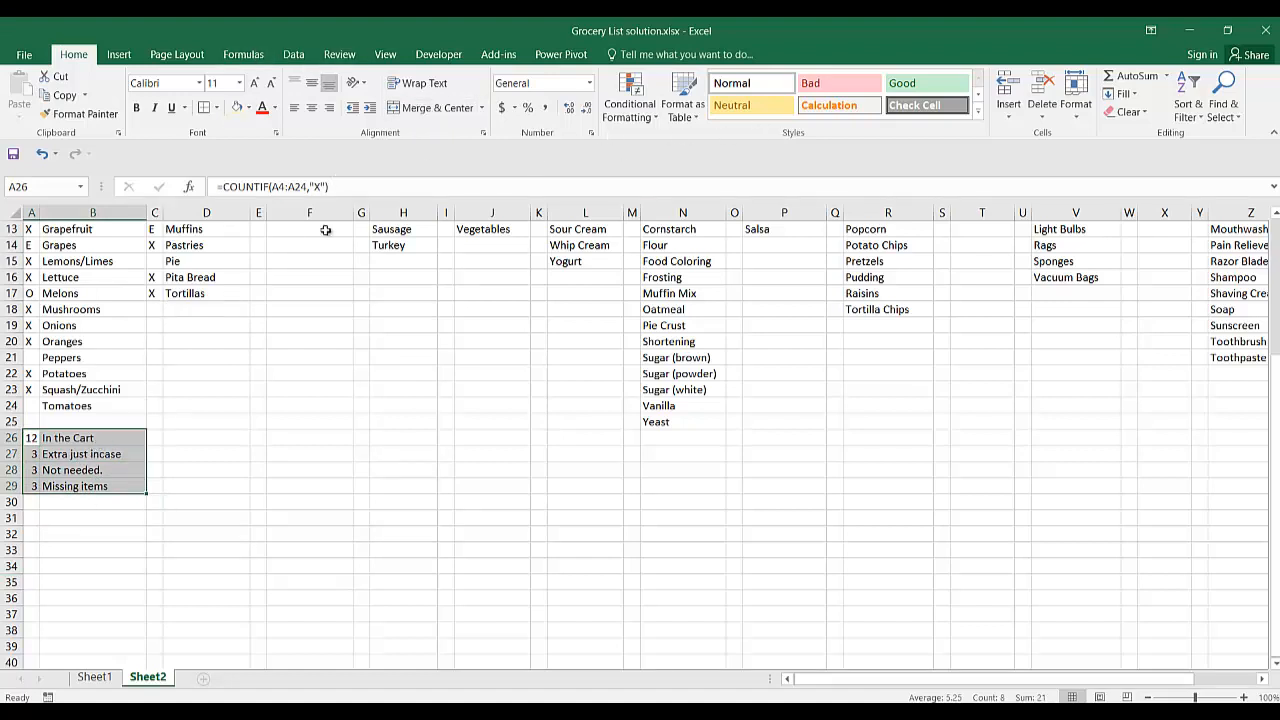
{"action": "left_click", "coordinate": [205, 108]}
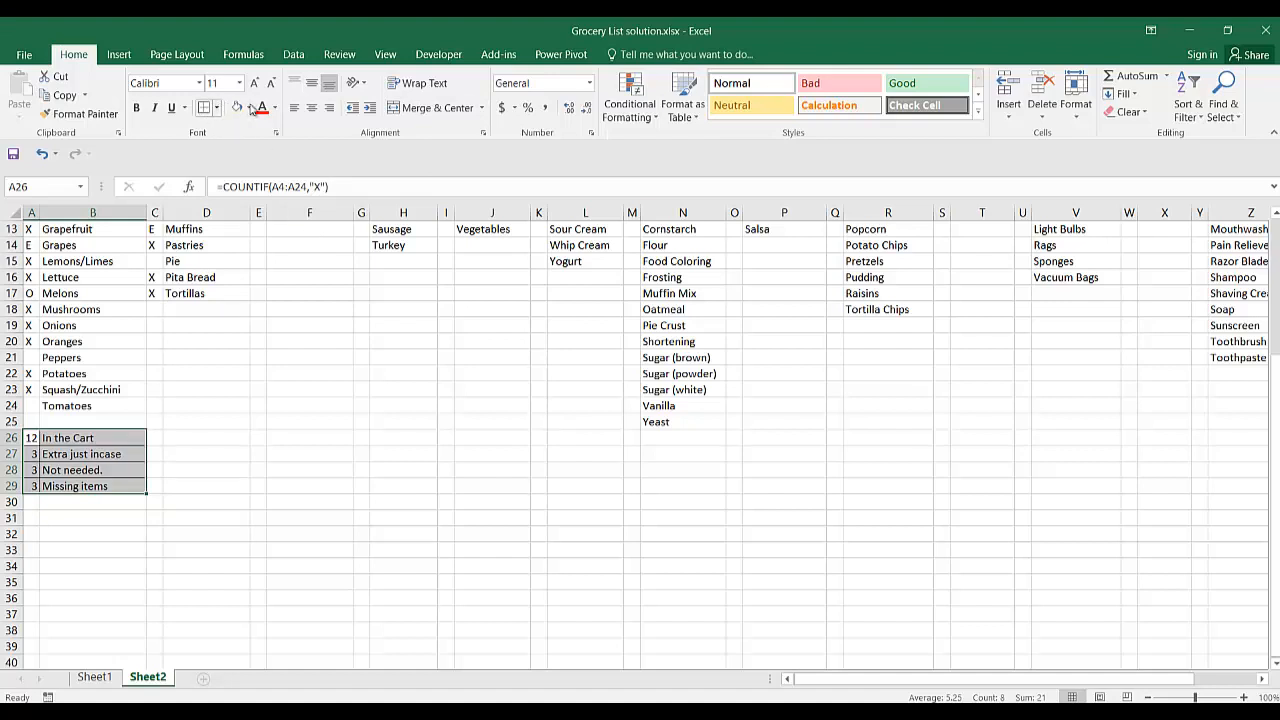
{"action": "left_click", "coordinate": [240, 108]}
{"action": "left_click", "coordinate": [87, 570]}
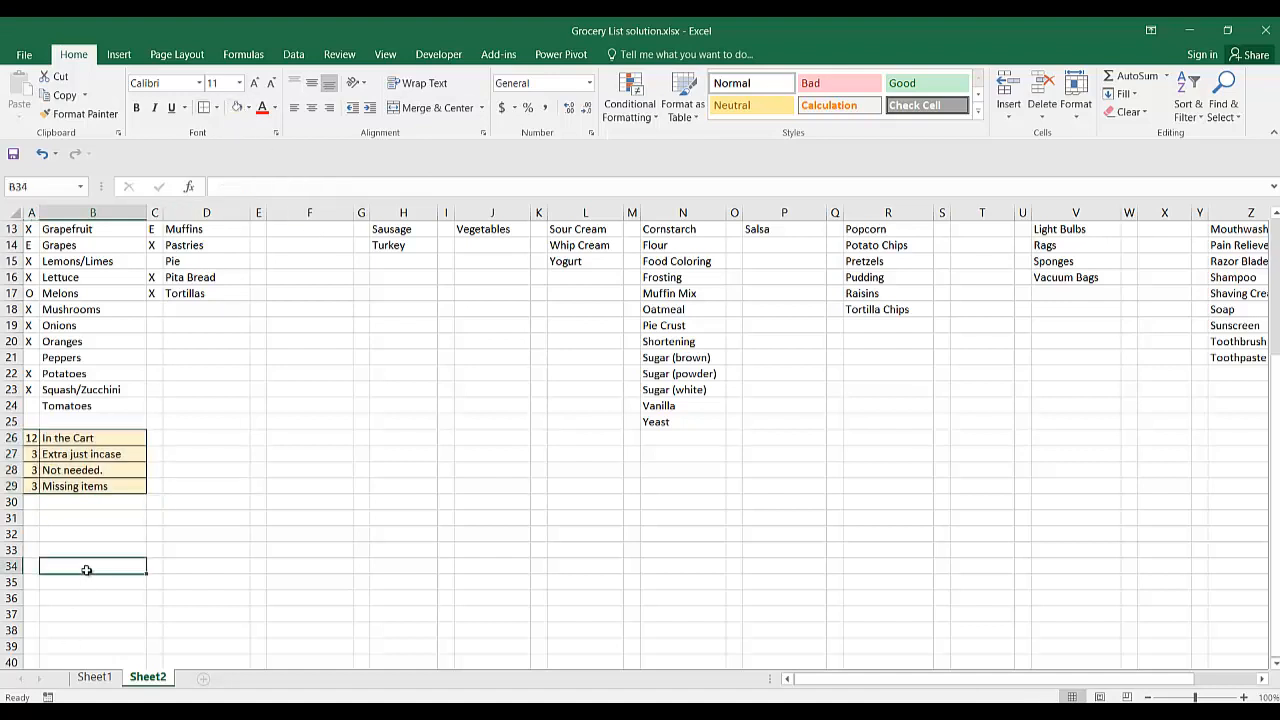
Look over the grocery categories from Fruit and Veggies across to the last category column and back.
{"action": "key", "text": "Up"}
{"action": "key", "text": "Up"}
{"action": "key", "text": "Up"}
{"action": "key", "text": "Up"}
{"action": "key", "text": "Up"}
{"action": "key", "text": "Up"}
{"action": "key", "text": "Up"}
{"action": "key", "text": "Up"}
{"action": "key", "text": "Up"}
{"action": "key", "text": "Up"}
{"action": "key", "text": "Up"}
{"action": "key", "text": "Up"}
{"action": "key", "text": "Up"}
{"action": "key", "text": "Up"}
{"action": "key", "text": "Up"}
{"action": "key", "text": "Up"}
{"action": "key", "text": "Up"}
{"action": "key", "text": "Up"}
{"action": "key", "text": "Up"}
{"action": "key", "text": "Up"}
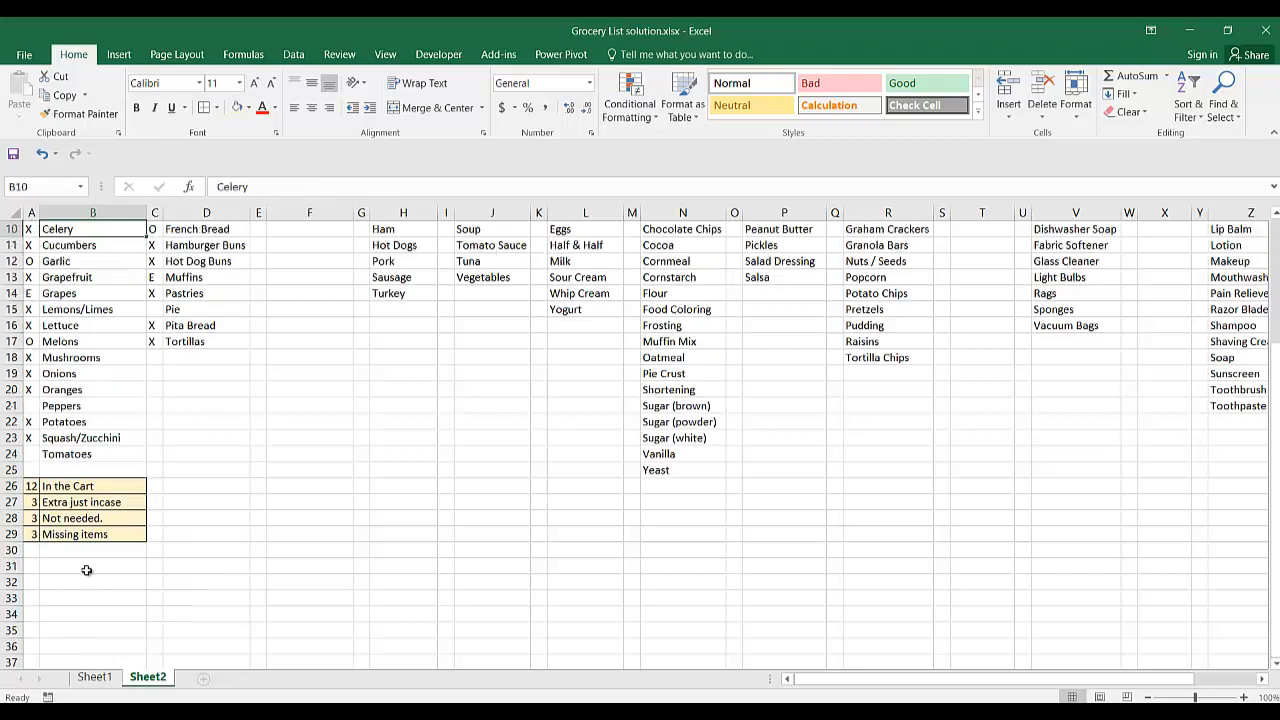
{"action": "key", "text": "Down"}
{"action": "key", "text": "Down"}
{"action": "key", "text": "Down"}
{"action": "key", "text": "Down"}
{"action": "key", "text": "Down"}
{"action": "key", "text": "Down"}
{"action": "key", "text": "Down"}
{"action": "key", "text": "Down"}
{"action": "key", "text": "Down"}
{"action": "key", "text": "Down"}
{"action": "key", "text": "Down"}
{"action": "key", "text": "Down"}
{"action": "key", "text": "Down"}
{"action": "key", "text": "Down"}
{"action": "key", "text": "Down"}
{"action": "key", "text": "Down"}
{"action": "key", "text": "Down"}
{"action": "key", "text": "Down"}
{"action": "key", "text": "Down"}
{"action": "key", "text": "Down"}
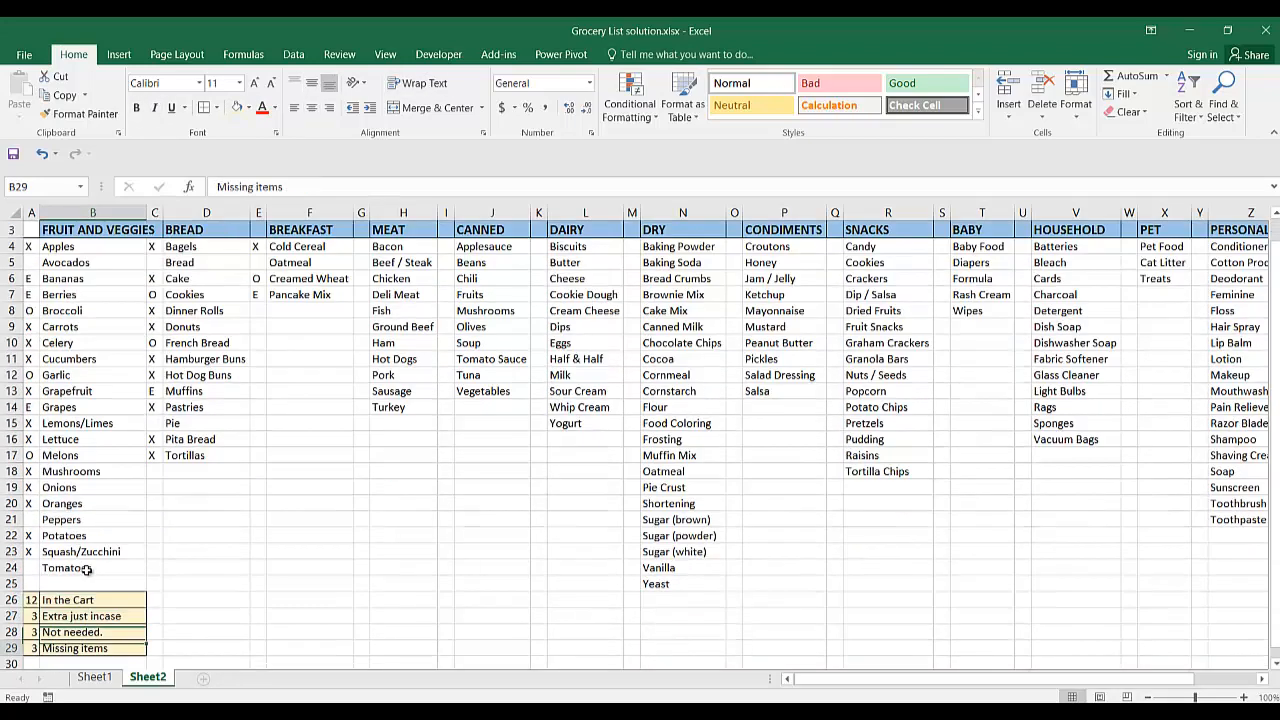
{"action": "key", "text": "Right"}
{"action": "key", "text": "Right"}
{"action": "key", "text": "Right"}
{"action": "key", "text": "Right"}
{"action": "key", "text": "Right"}
{"action": "key", "text": "Right"}
{"action": "key", "text": "Right"}
{"action": "key", "text": "Right"}
{"action": "key", "text": "Right"}
{"action": "key", "text": "Right"}
{"action": "key", "text": "Right"}
{"action": "key", "text": "Right"}
{"action": "key", "text": "Right"}
{"action": "key", "text": "Right"}
{"action": "key", "text": "Right"}
{"action": "key", "text": "Right"}
{"action": "key", "text": "Right"}
{"action": "key", "text": "Right"}
{"action": "key", "text": "Right"}
{"action": "key", "text": "Right"}
{"action": "key", "text": "Right"}
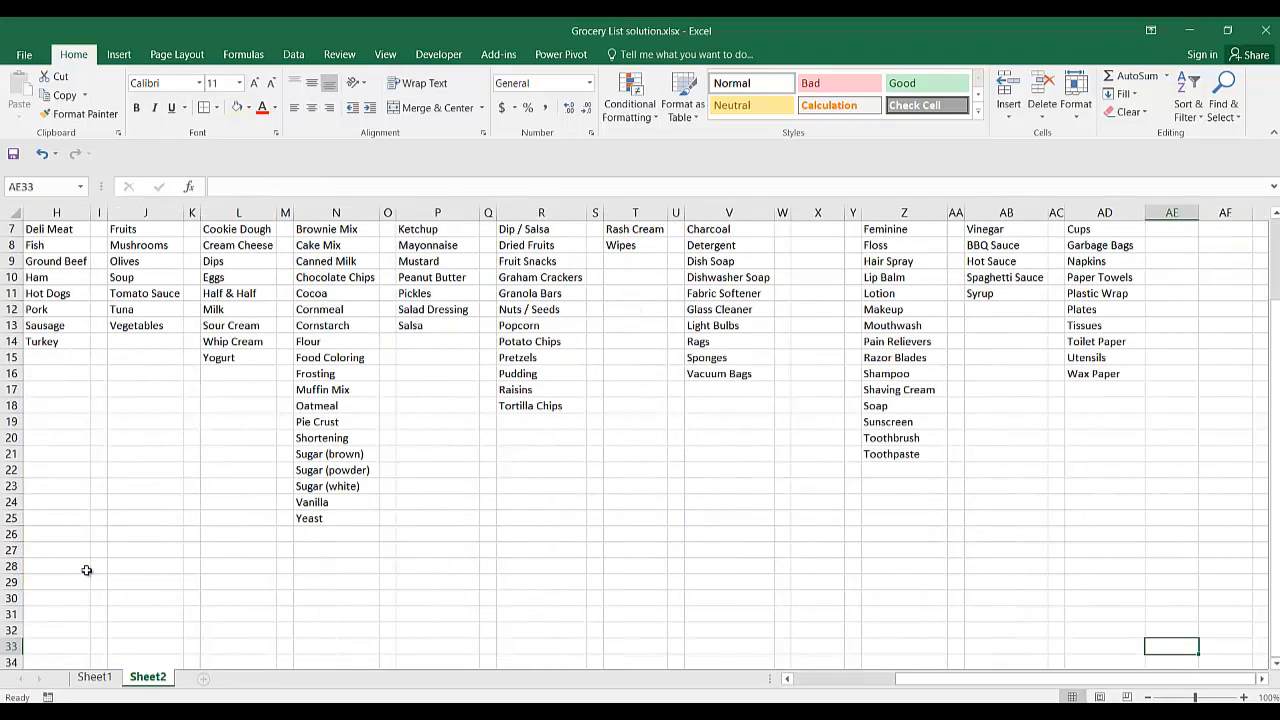
{"action": "key", "text": "Left"}
{"action": "key", "text": "Left"}
{"action": "key", "text": "Left"}
{"action": "key", "text": "Left"}
{"action": "key", "text": "Left"}
{"action": "key", "text": "Left"}
{"action": "key", "text": "Left"}
{"action": "key", "text": "Left"}
{"action": "key", "text": "Left"}
{"action": "key", "text": "Left"}
{"action": "key", "text": "Left"}
{"action": "key", "text": "Left"}
{"action": "key", "text": "Left"}
{"action": "key", "text": "Left"}
{"action": "key", "text": "Left"}
{"action": "key", "text": "Left"}
{"action": "key", "text": "Left"}
{"action": "key", "text": "Left"}
{"action": "key", "text": "Left"}
{"action": "key", "text": "Left"}
{"action": "key", "text": "Up"}
{"action": "key", "text": "Up"}
{"action": "key", "text": "Up"}
{"action": "key", "text": "Up"}
{"action": "key", "text": "Up"}
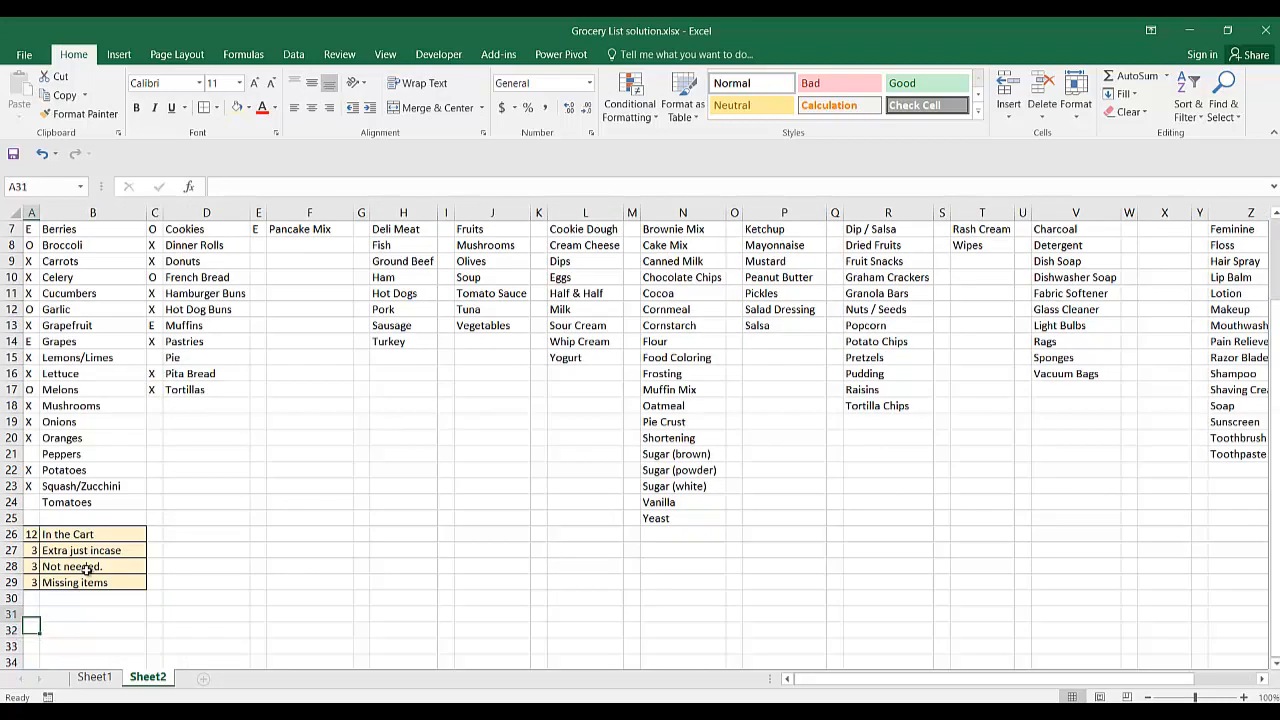
Copy the summary counts and labels in A26:B29 to rows 26 to 29 under all other categories, through column AD.
{"action": "key", "text": "Up"}
{"action": "key", "text": "Up"}
{"action": "key", "text": "Down"}
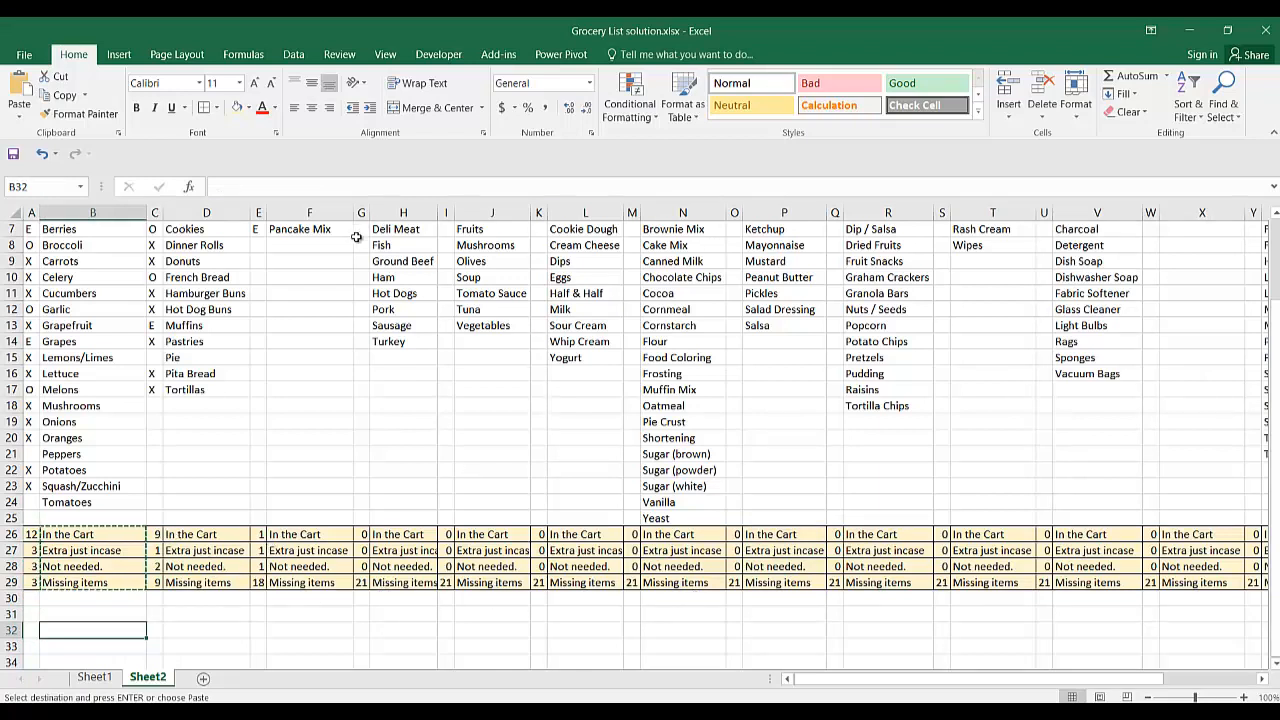
In column G, mark Deli Meat with X, Fish, Ground Beef and Ham with O, and Hot Dogs with X.
{"action": "left_click", "coordinate": [362, 277]}
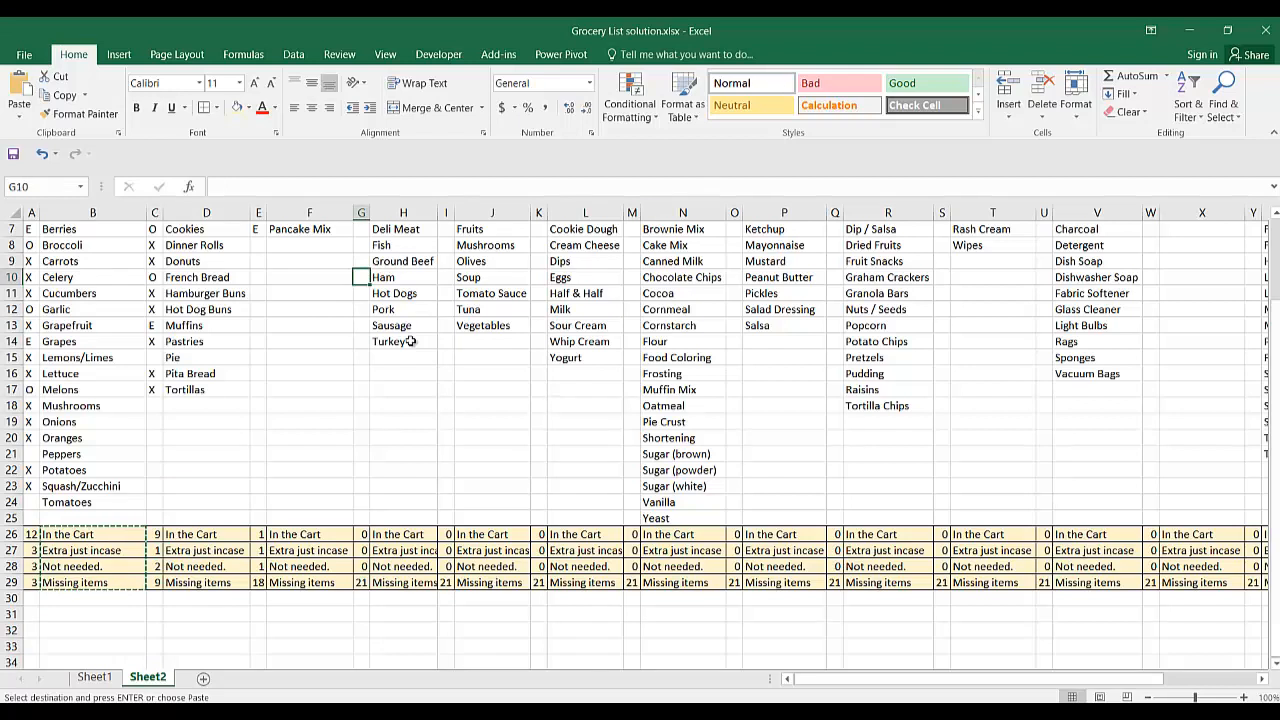
{"action": "key", "text": "Up"}
{"action": "key", "text": "Up"}
{"action": "key", "text": "Up"}
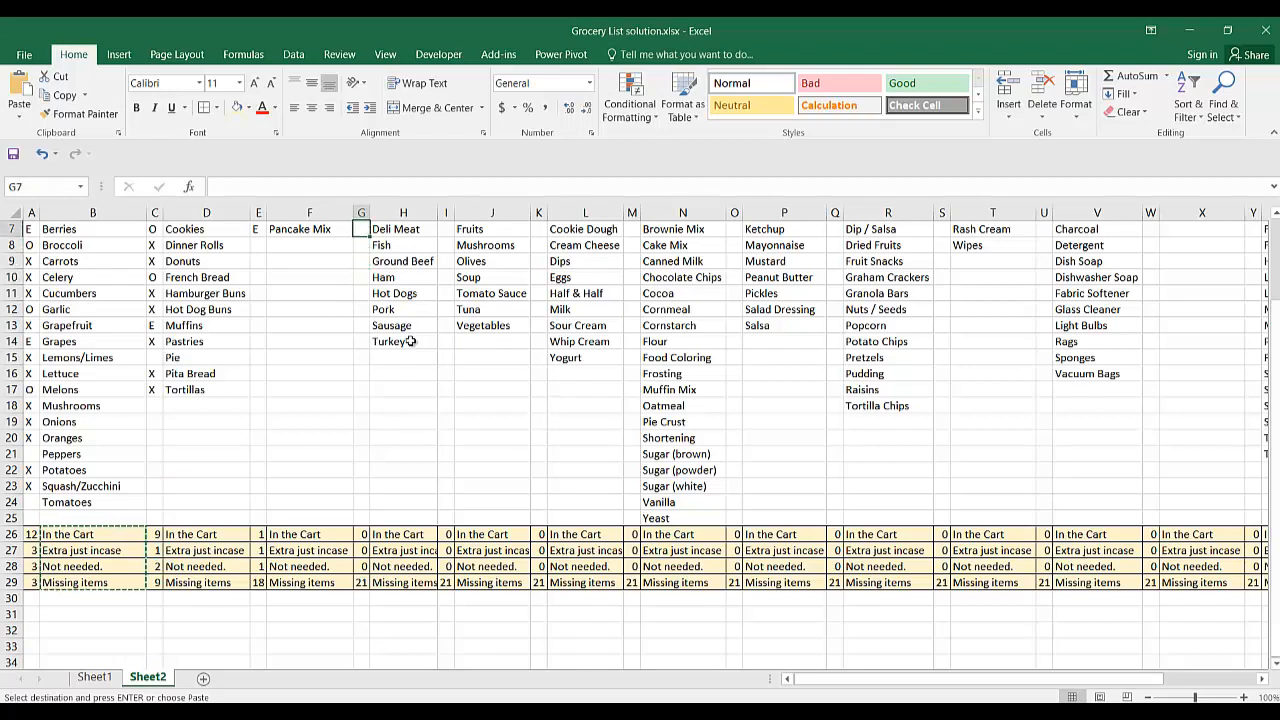
{"action": "type", "text": "X"}
{"action": "key", "text": "Return"}
{"action": "type", "text": "O"}
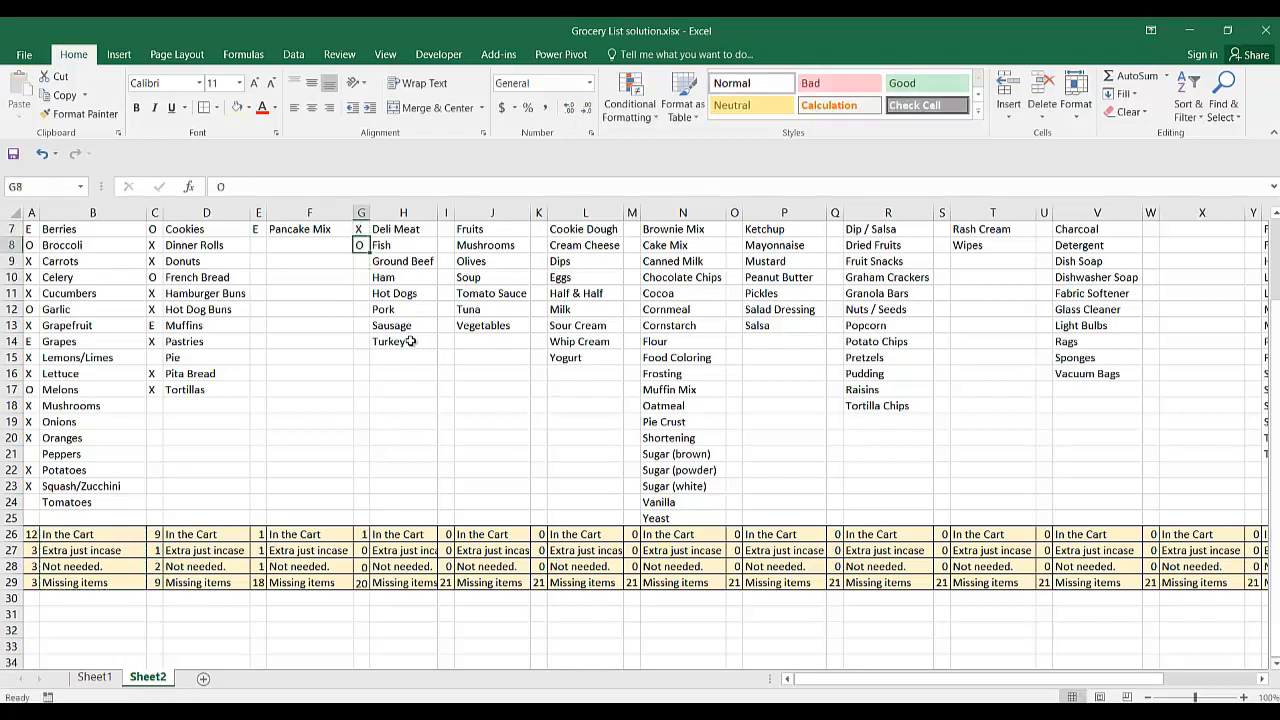
{"action": "key", "text": "Return"}
{"action": "type", "text": "O"}
{"action": "key", "text": "Return"}
{"action": "type", "text": "O"}
{"action": "key", "text": "Return"}
{"action": "type", "text": "X"}
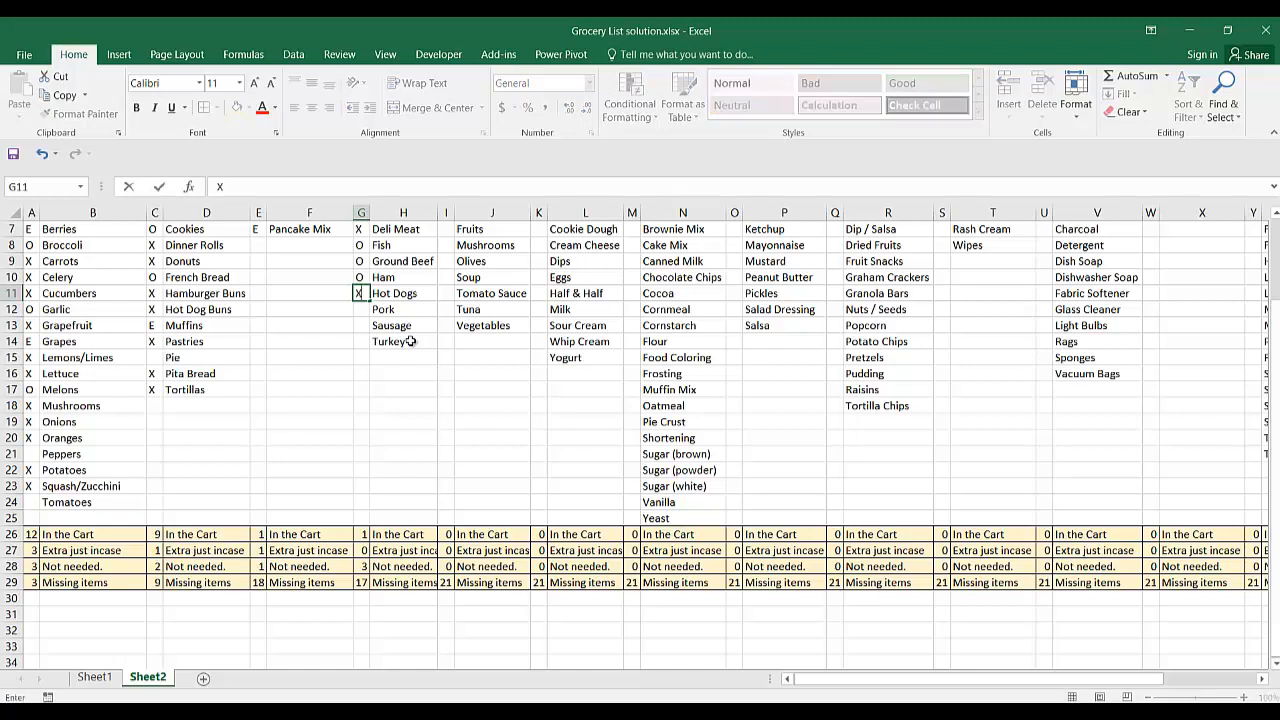
{"action": "key", "text": "Return"}
Leave Pork and Sausage unmarked and mark Turkey with E in G14.
{"action": "key", "text": "Down"}
{"action": "key", "text": "Down"}
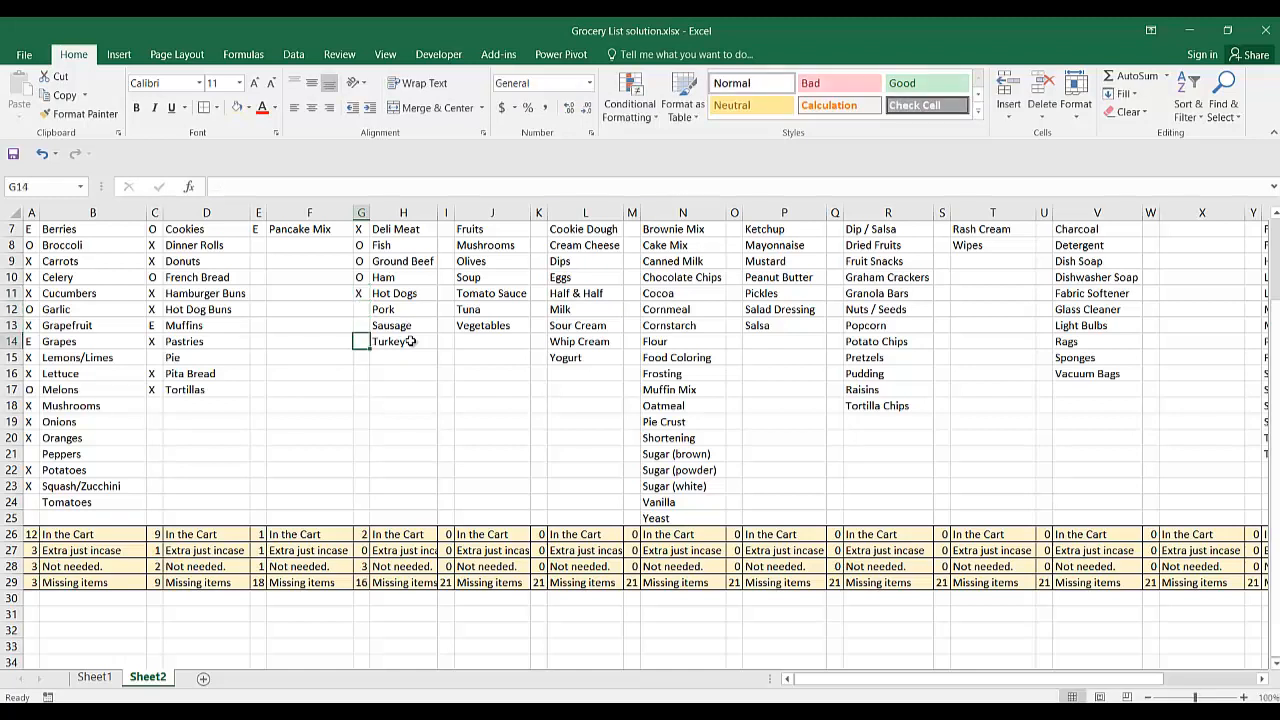
{"action": "type", "text": "E"}
{"action": "key", "text": "Up"}
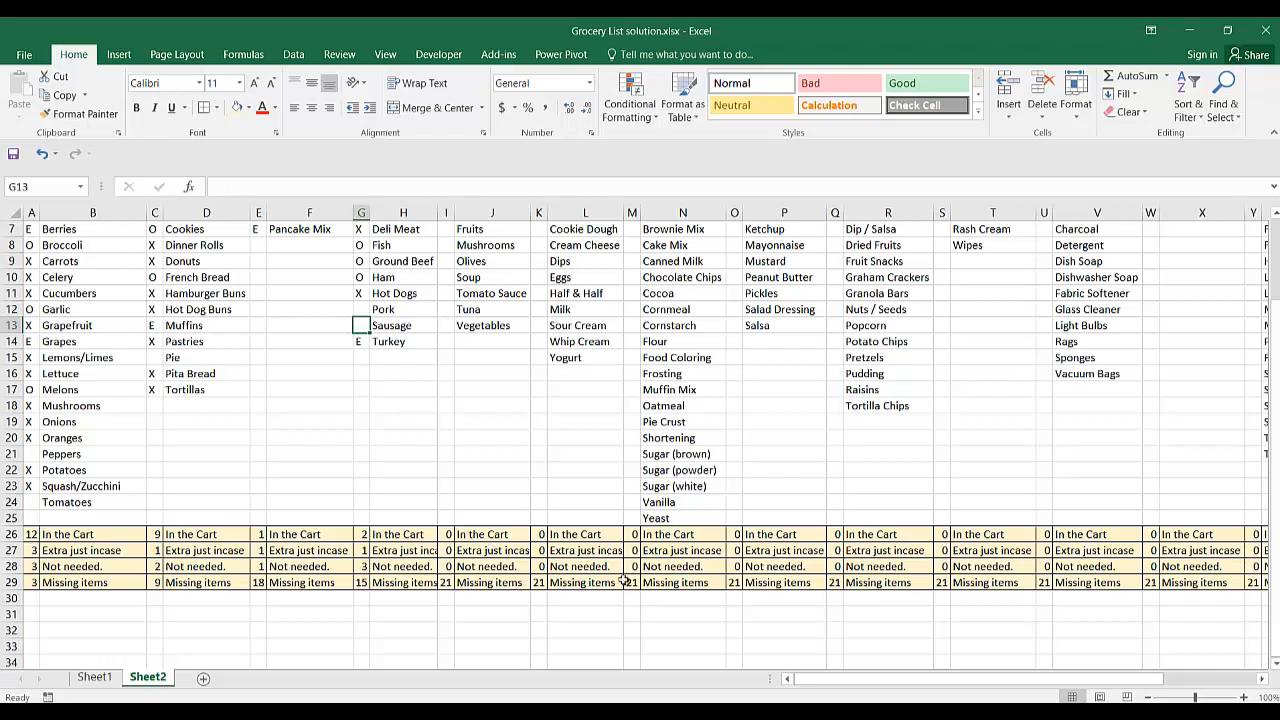
{"action": "key", "text": "Right"}
{"action": "key", "text": "Right"}
{"action": "key", "text": "Right"}
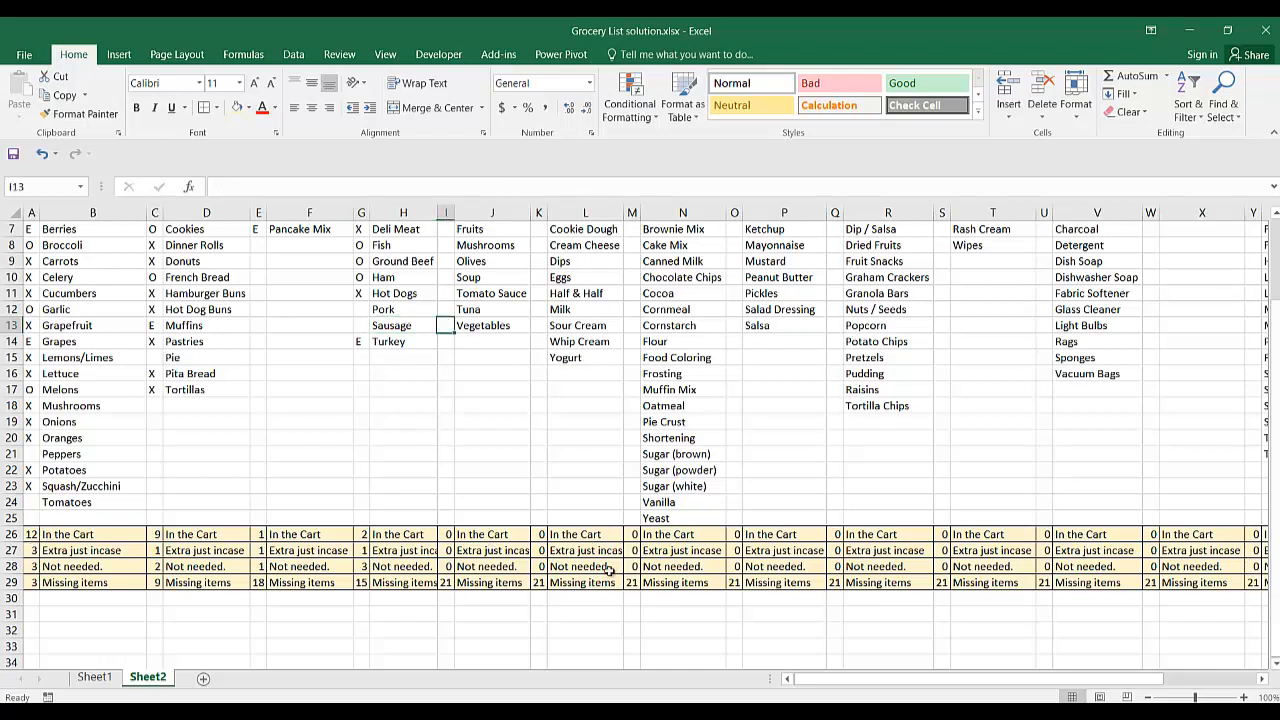
{"action": "key", "text": "Left"}
{"action": "key", "text": "Left"}
{"action": "key", "text": "Left"}
{"action": "key", "text": "Left"}
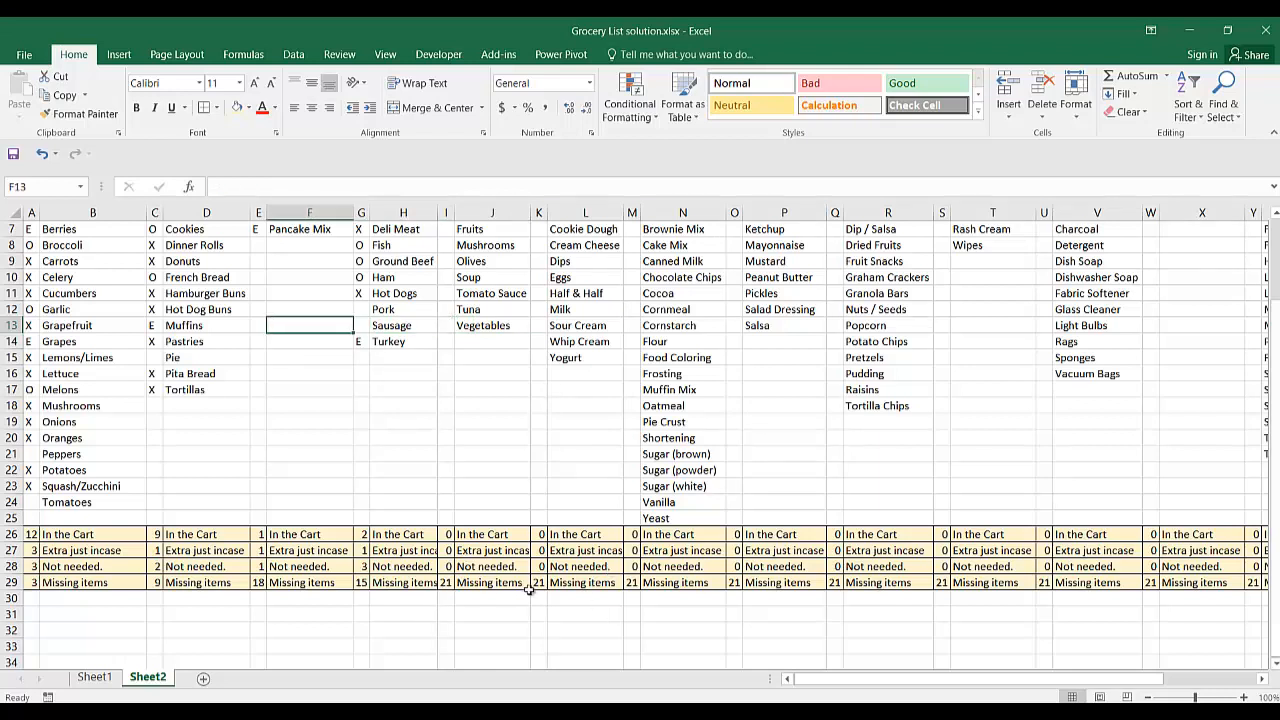
Merge and center AE25:AF25 beside the last category summary and enter the heading TOTAL.
{"action": "scroll", "coordinate": [529, 590], "scroll_direction": "right", "scroll_amount": 6}
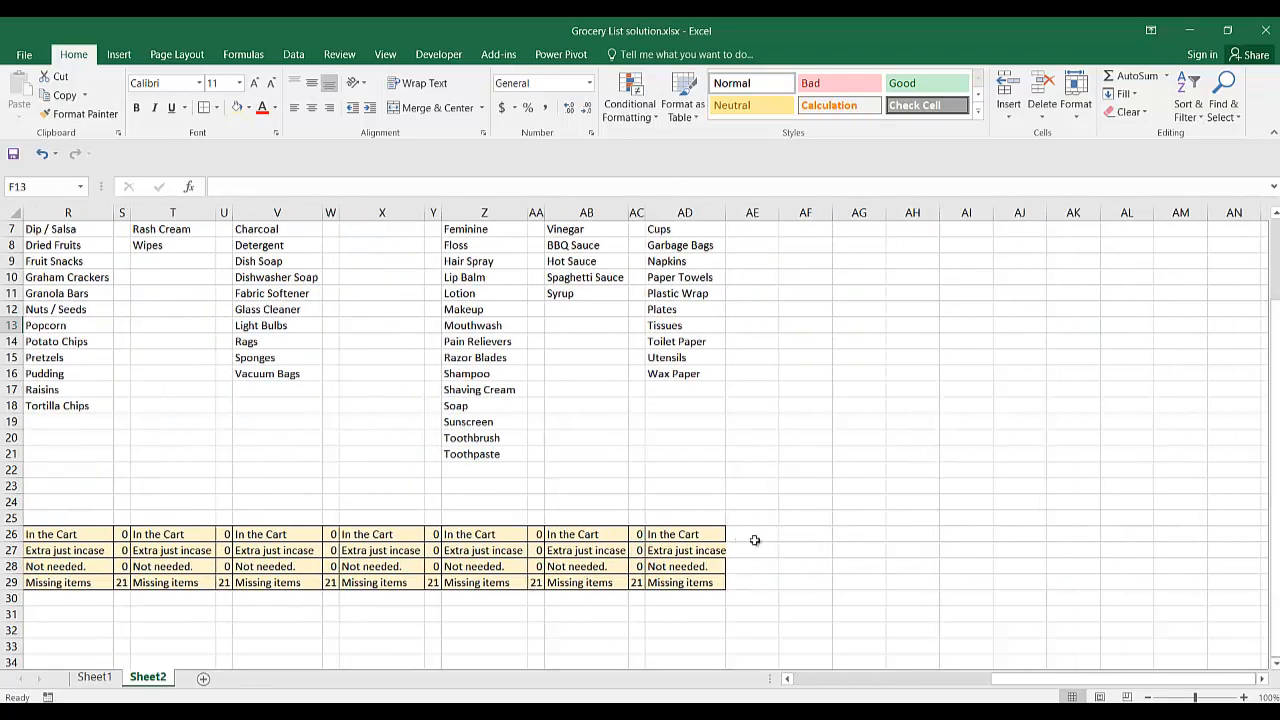
{"action": "left_click_drag", "start_coordinate": [752, 518], "coordinate": [812, 518]}
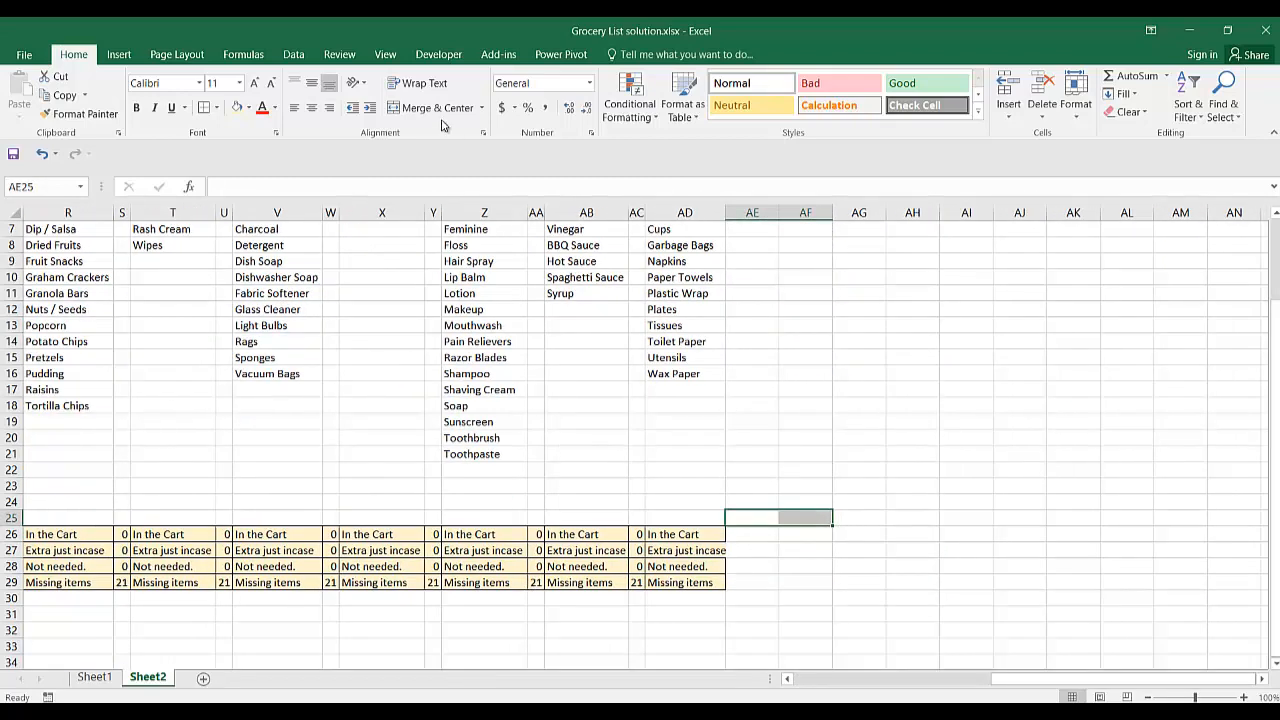
{"action": "left_click", "coordinate": [438, 109]}
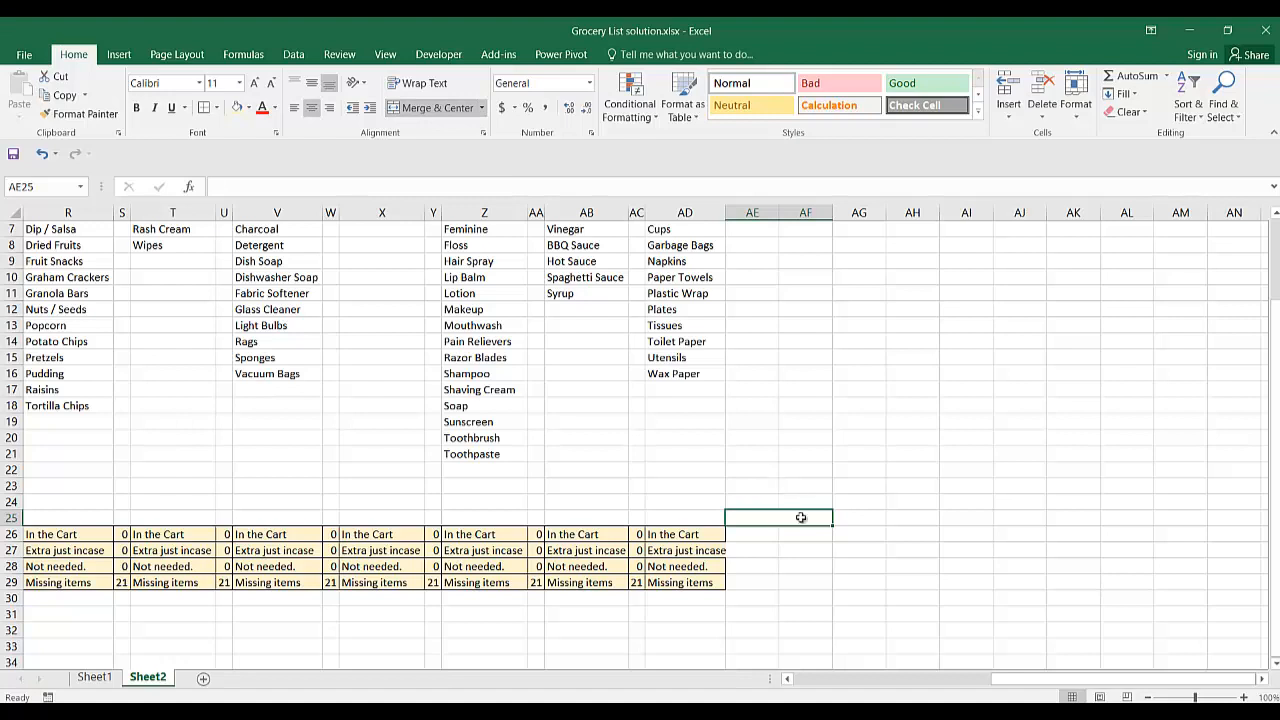
{"action": "type", "text": "Stota"}
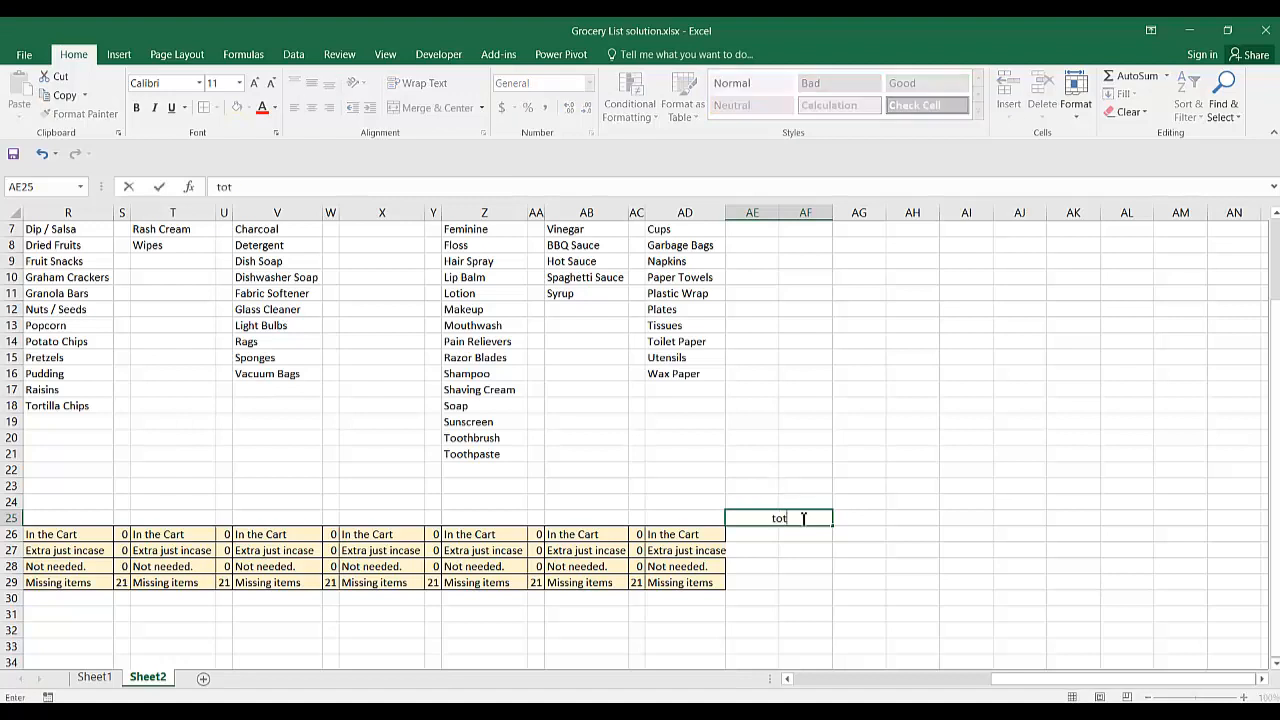
{"action": "key", "text": "BackSpace"}
{"action": "key", "text": "BackSpace"}
{"action": "key", "text": "BackSpace"}
{"action": "type", "text": "OTAL"}
{"action": "key", "text": "Return"}
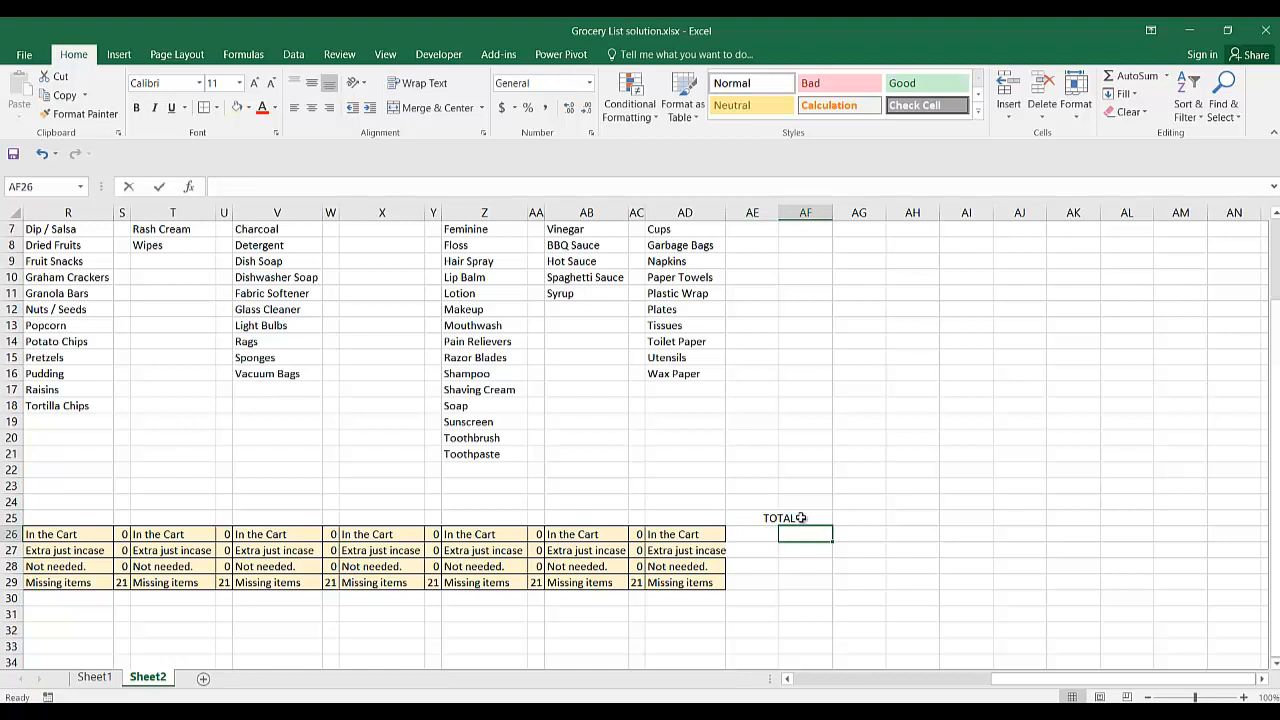
Enter the labels CART, EXTRAS, NOT NEED and MISSING in AF26 to AF29 under the TOTAL heading.
{"action": "type", "text": "CART"}
{"action": "key", "text": "Return"}
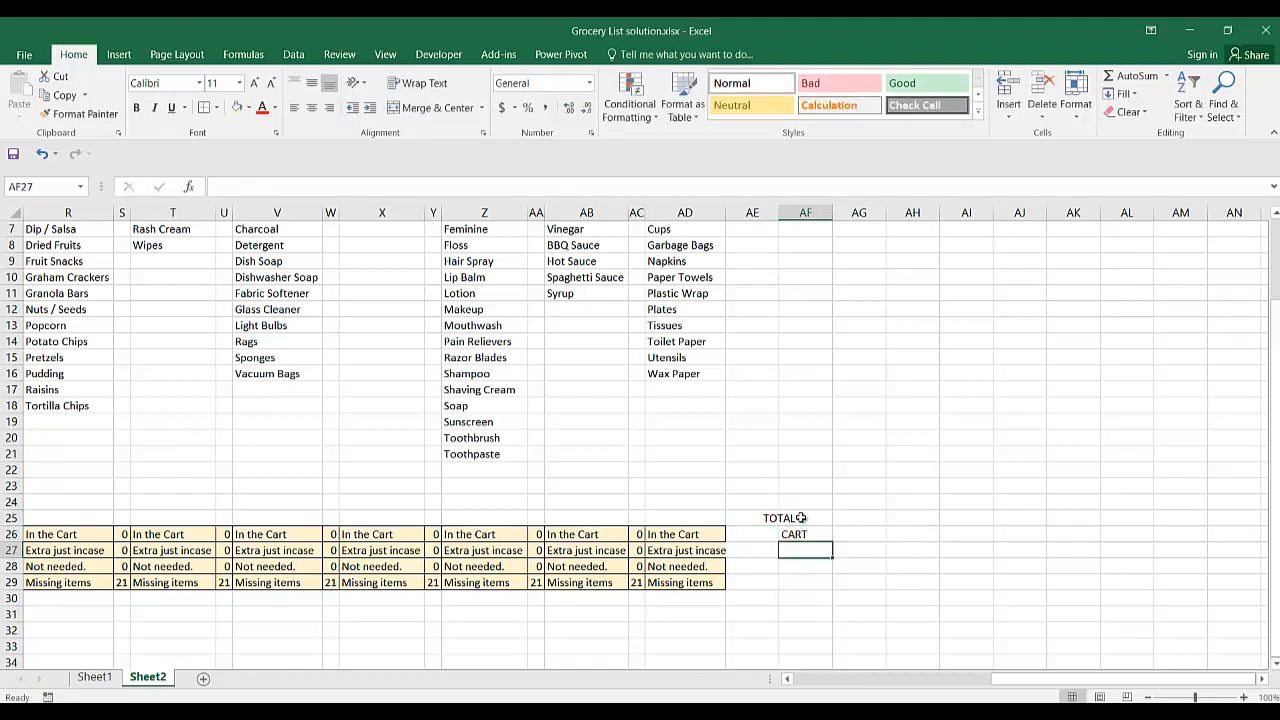
{"action": "type", "text": "EXTRAS"}
{"action": "key", "text": "Return"}
{"action": "type", "text": "NOT"}
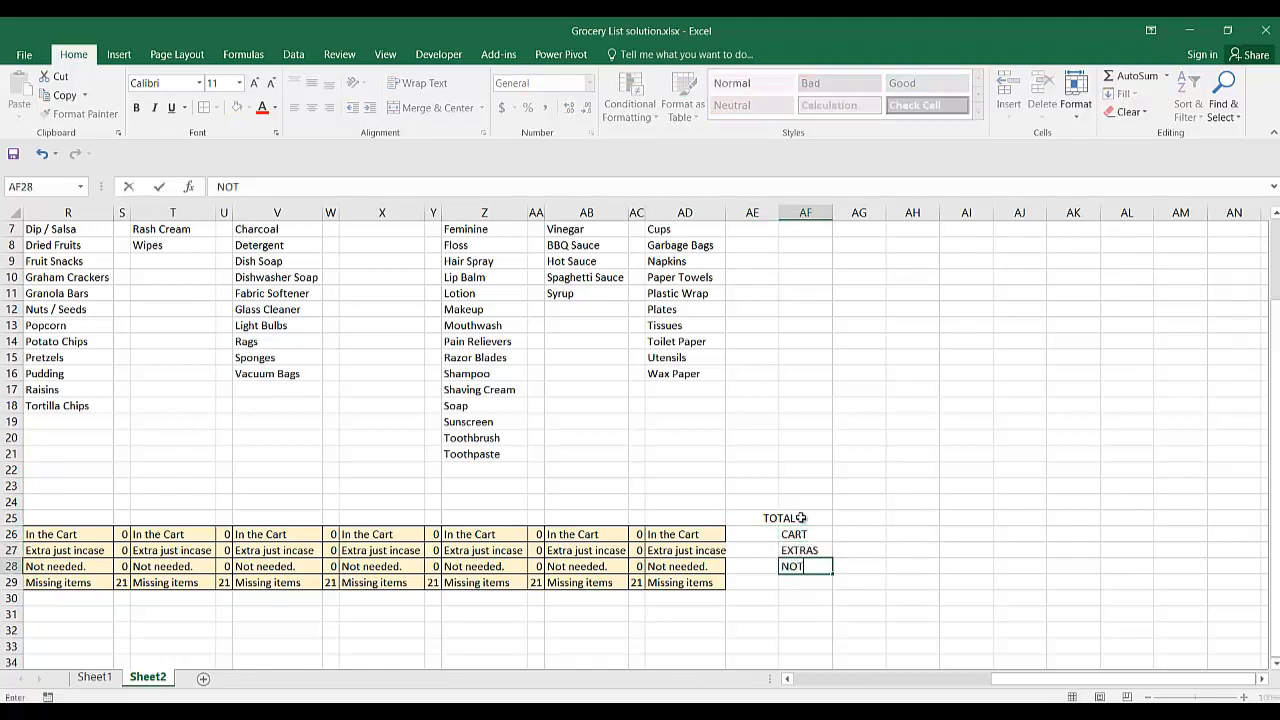
{"action": "type", "text": " NEED"}
{"action": "key", "text": "Return"}
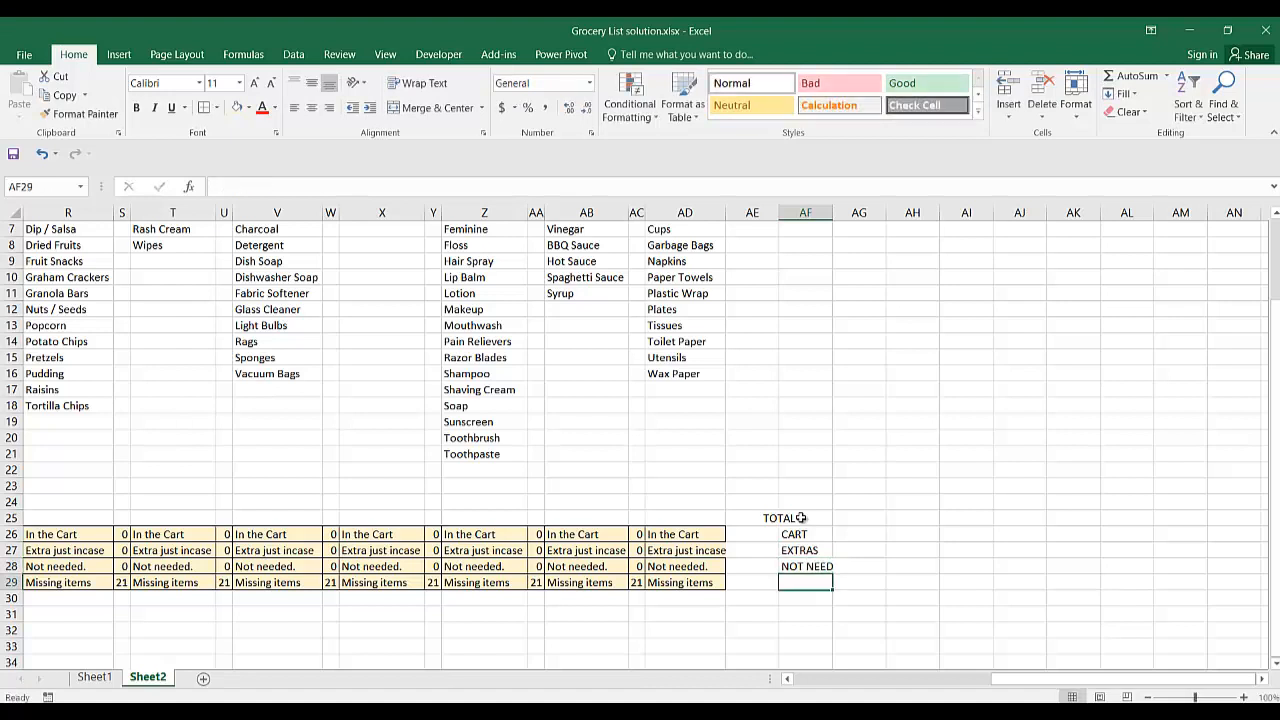
{"action": "type", "text": "MISSING"}
{"action": "key", "text": "ctrl+Return"}
Start an addition formula in AE26 for the cart total with AC26, AA26, Y26, W26 and U26.
{"action": "key", "text": "Left"}
{"action": "key", "text": "Up"}
{"action": "key", "text": "Up"}
{"action": "key", "text": "Up"}
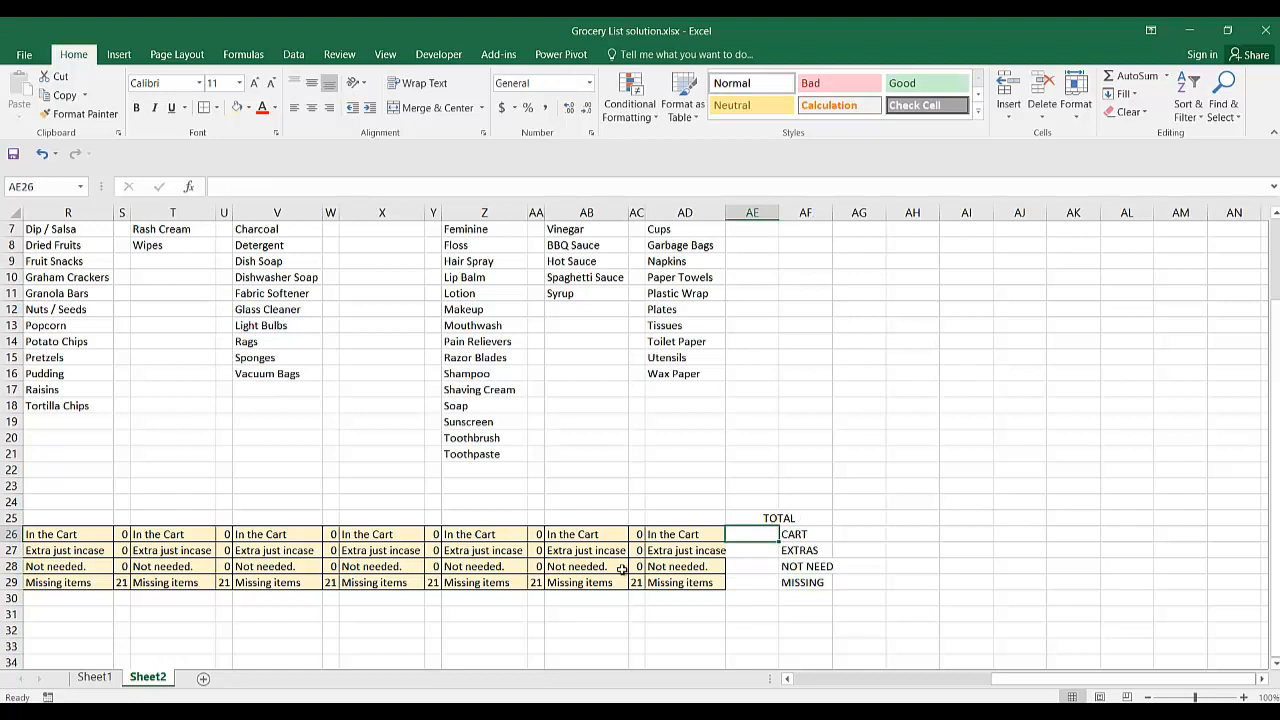
{"action": "type", "text": "="}
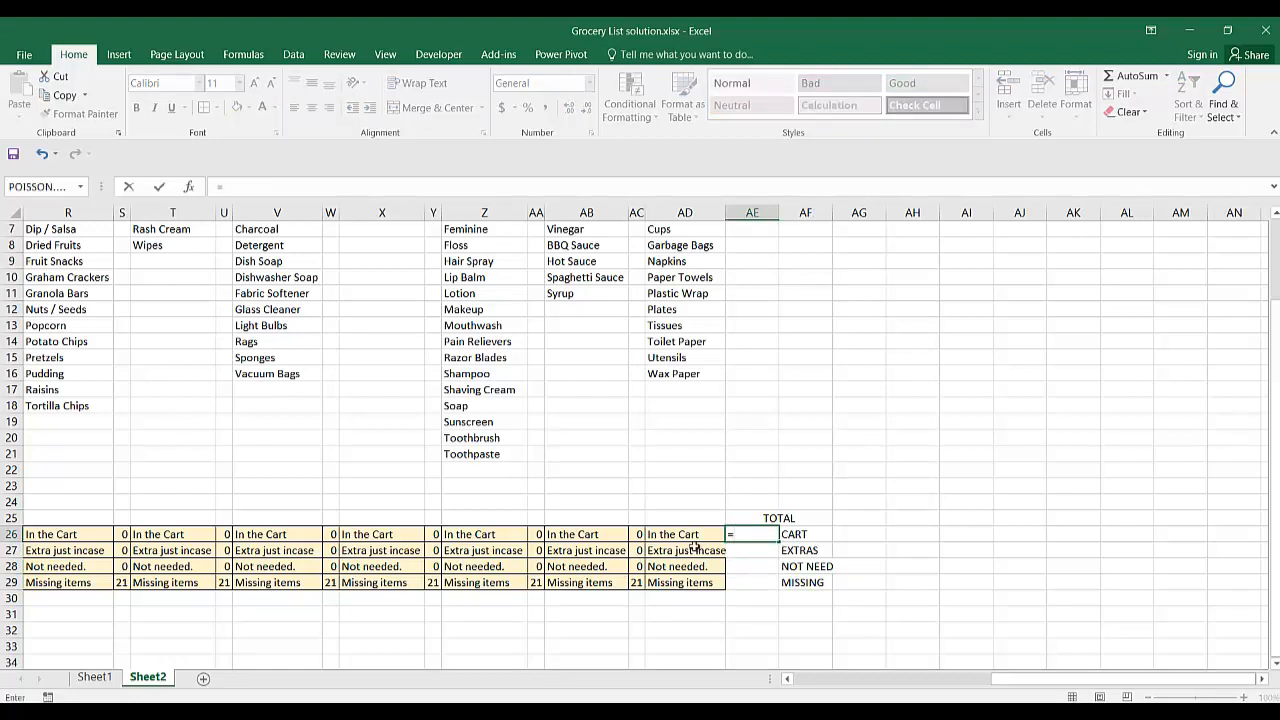
{"action": "left_click", "coordinate": [639, 534]}
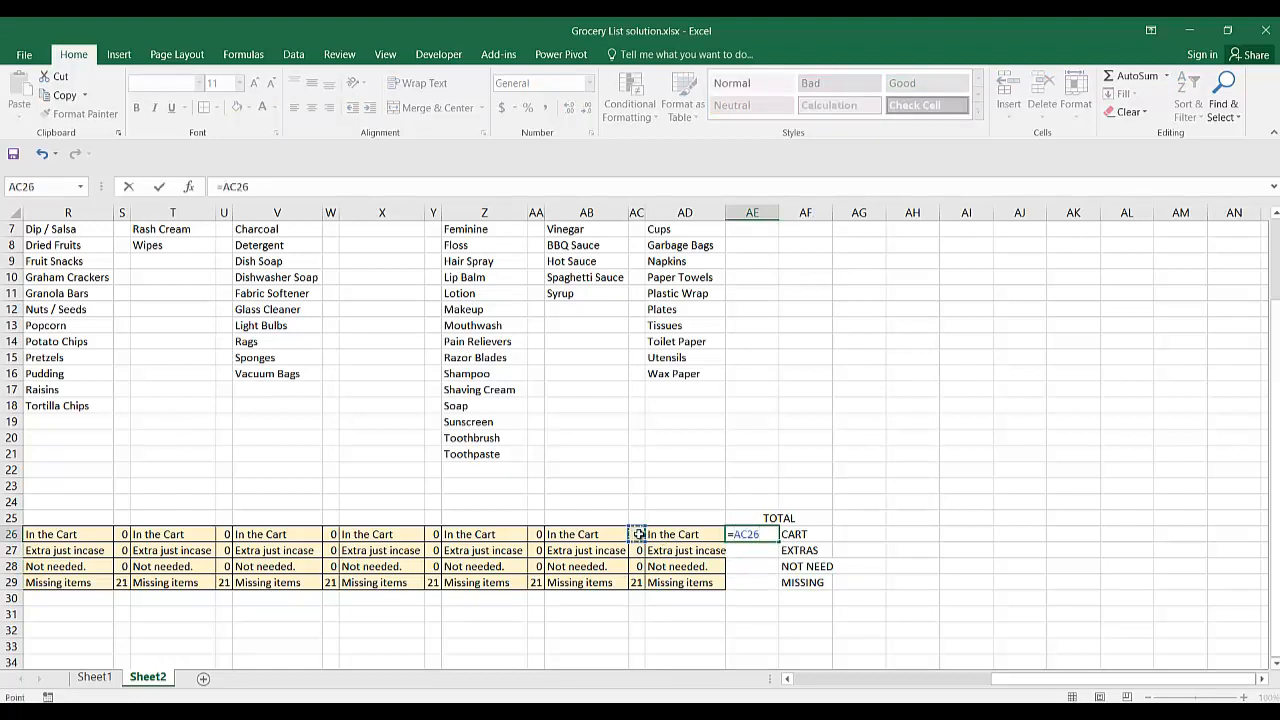
{"action": "type", "text": "+"}
{"action": "left_click", "coordinate": [538, 534]}
{"action": "type", "text": "+"}
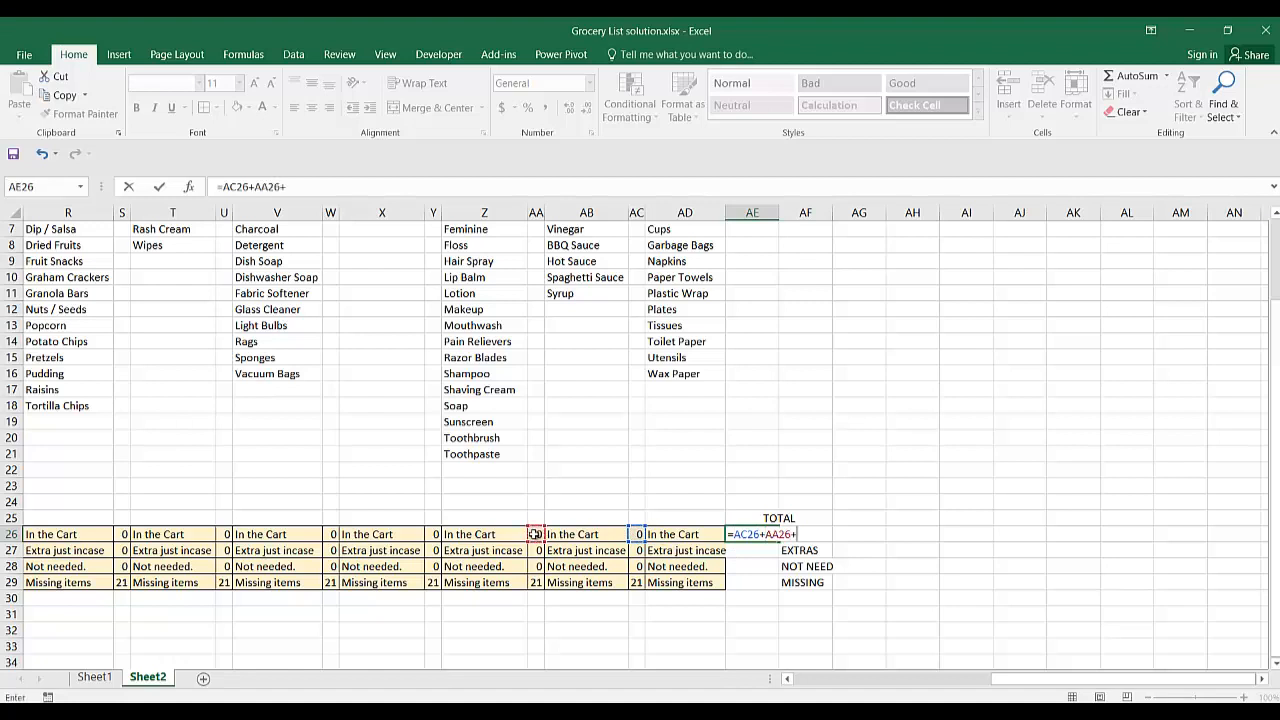
{"action": "left_click", "coordinate": [437, 534]}
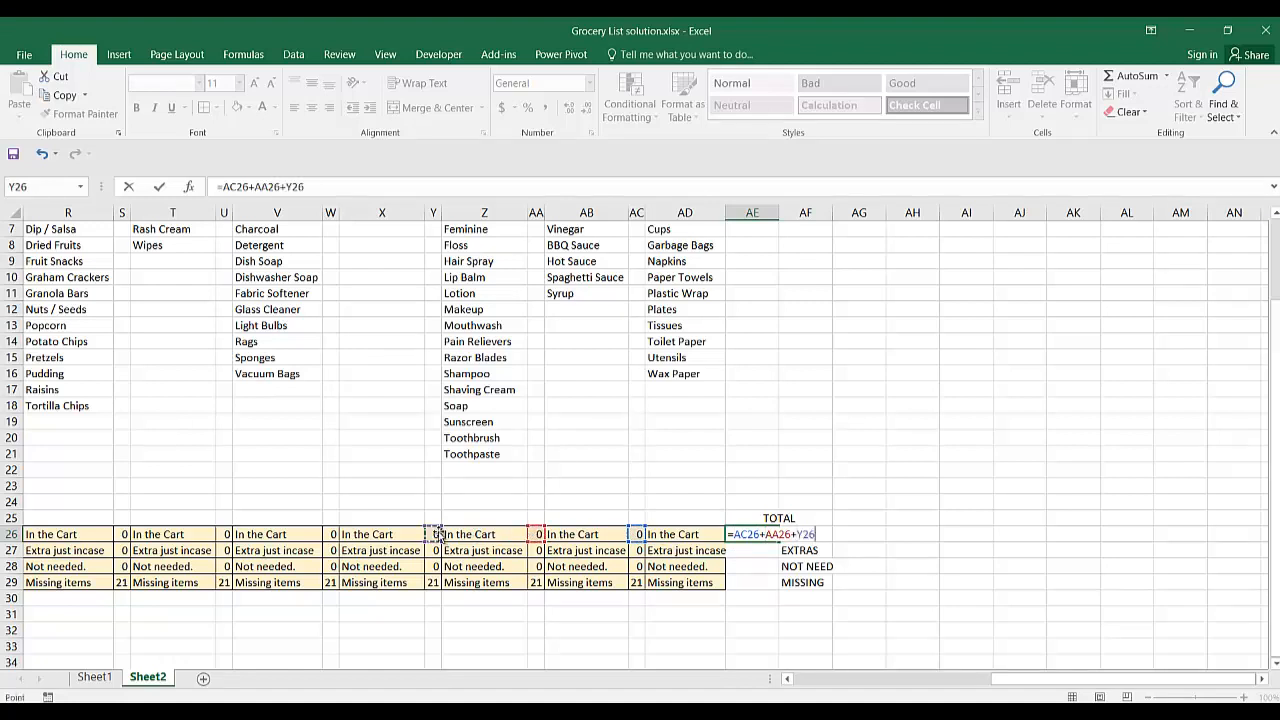
{"action": "left_click", "coordinate": [334, 534]}
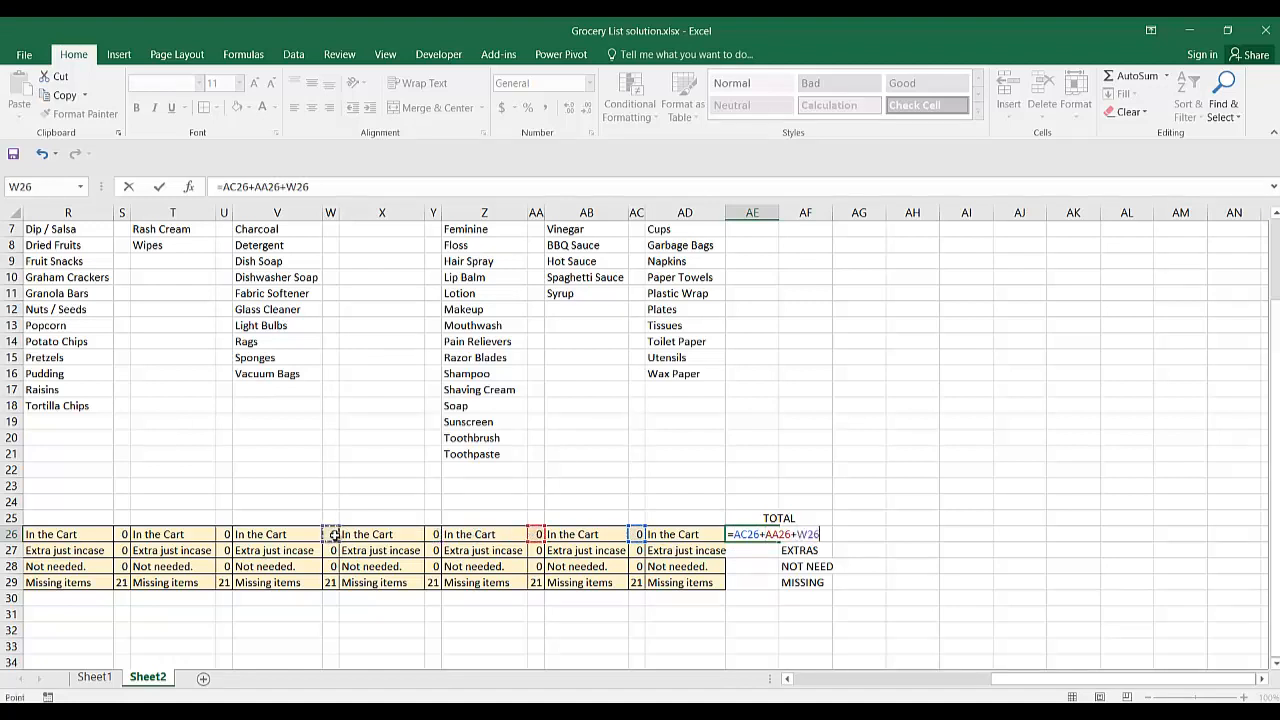
{"action": "left_click", "coordinate": [434, 534]}
{"action": "type", "text": "+"}
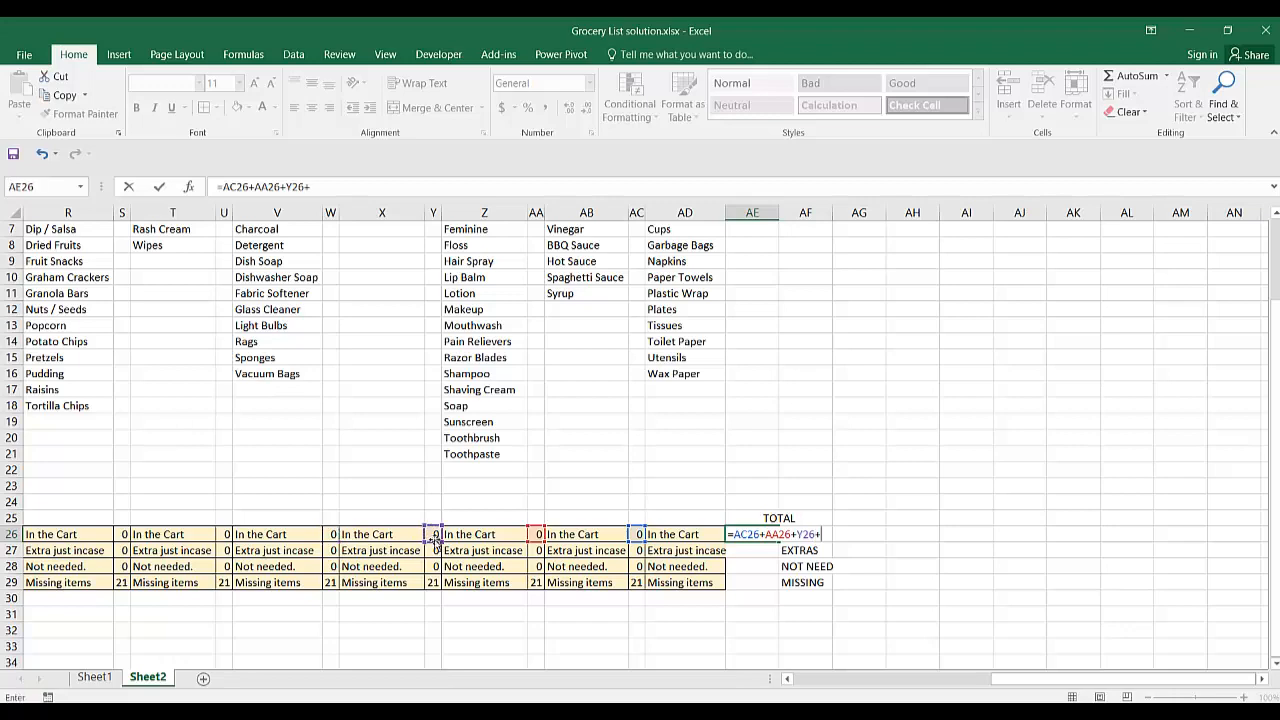
{"action": "left_click", "coordinate": [331, 534]}
{"action": "type", "text": "+"}
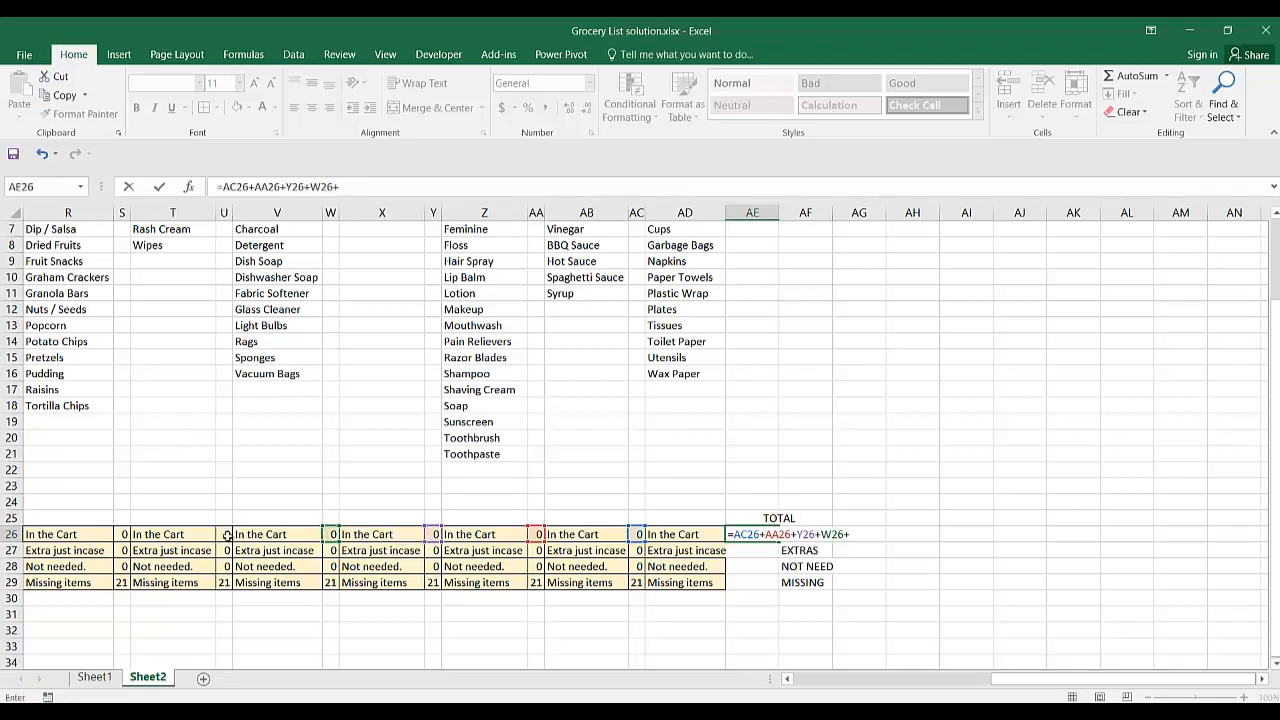
{"action": "left_click", "coordinate": [227, 536]}
Extend the cart total formula with the category counts in S26, Q26, O26, M26 and K26.
{"action": "scroll", "coordinate": [228, 537], "scroll_direction": "left", "scroll_amount": 6}
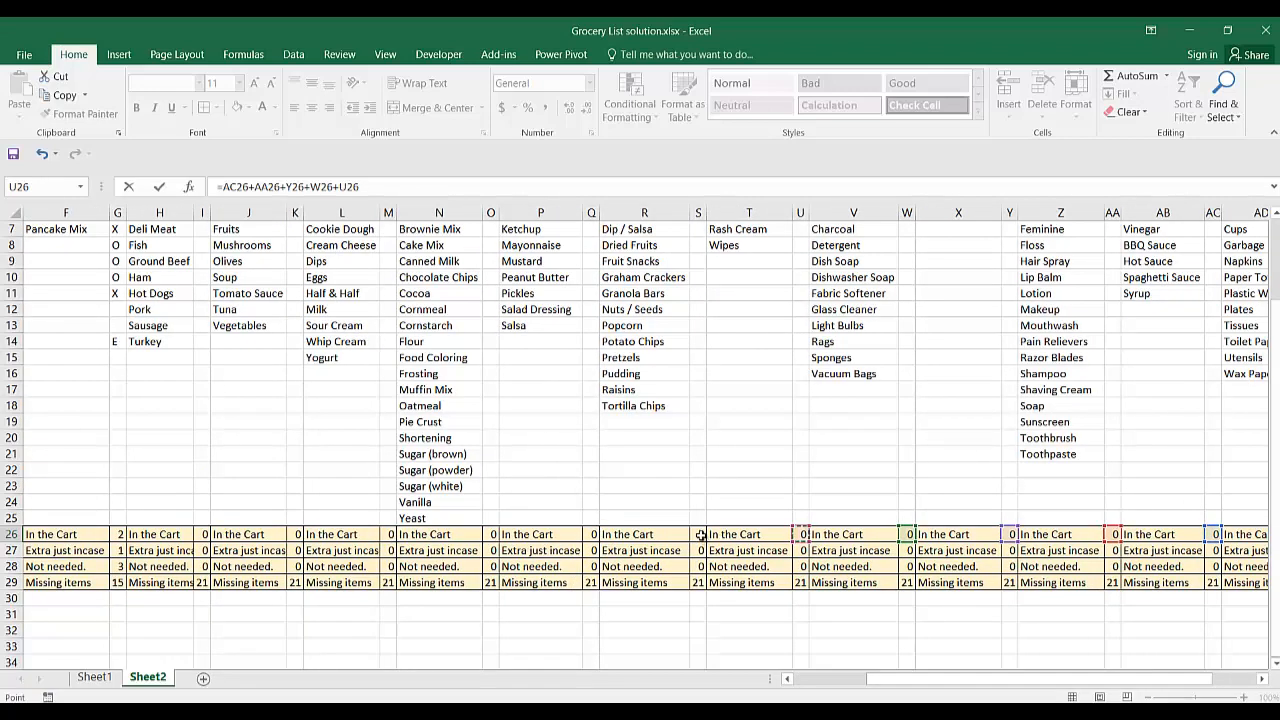
{"action": "type", "text": "+"}
{"action": "left_click", "coordinate": [697, 535]}
{"action": "type", "text": "+"}
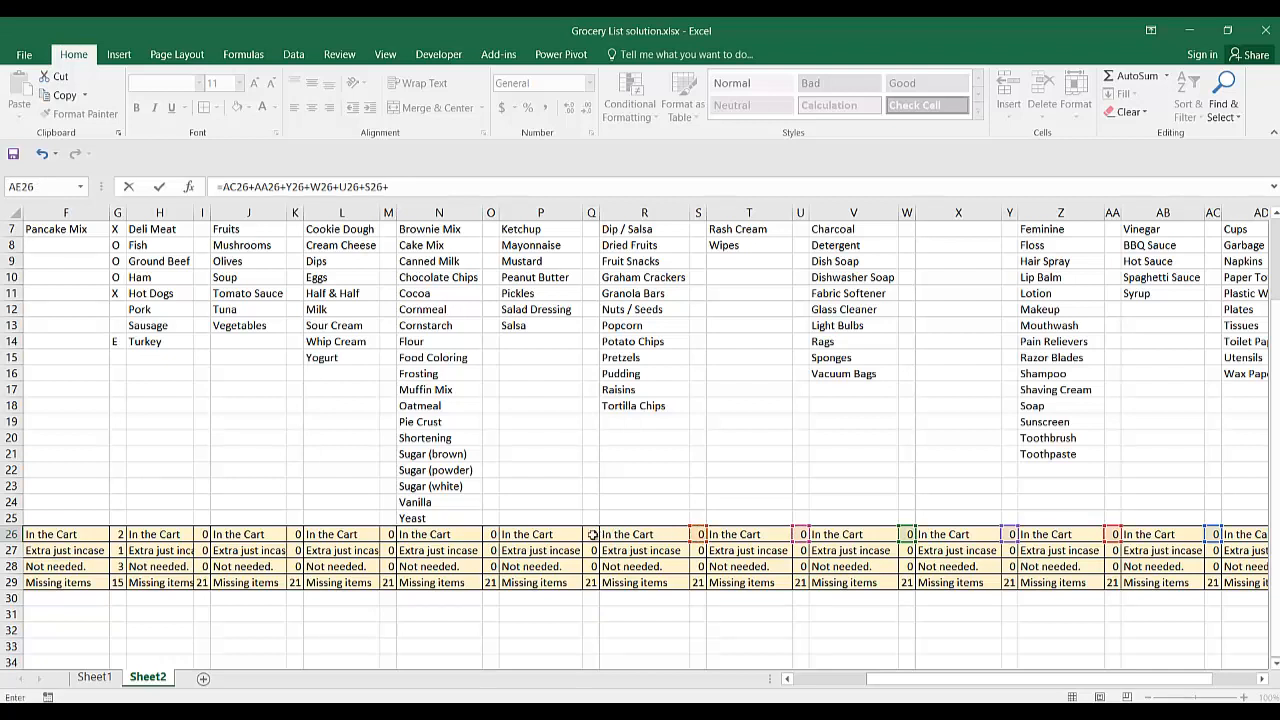
{"action": "left_click", "coordinate": [591, 535]}
{"action": "type", "text": "+"}
{"action": "left_click", "coordinate": [489, 535]}
{"action": "type", "text": "+"}
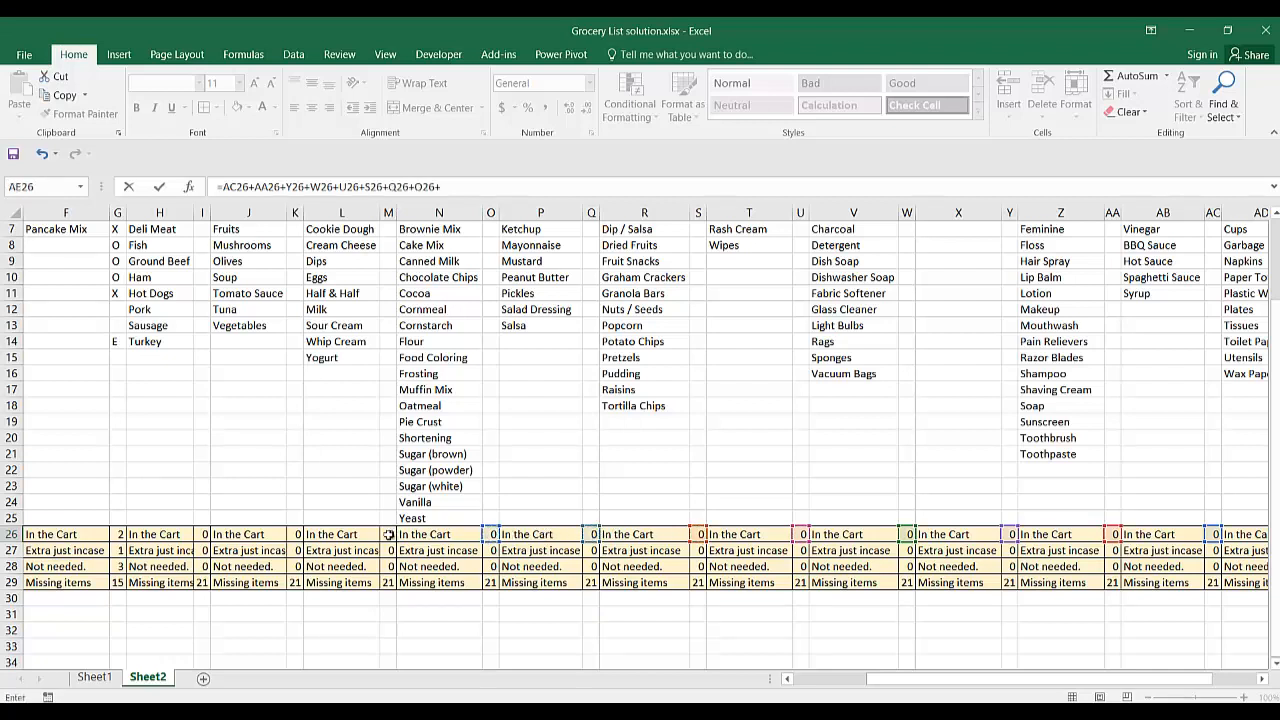
{"action": "left_click", "coordinate": [388, 535]}
{"action": "type", "text": "+"}
{"action": "left_click", "coordinate": [293, 535]}
{"action": "type", "text": "+"}
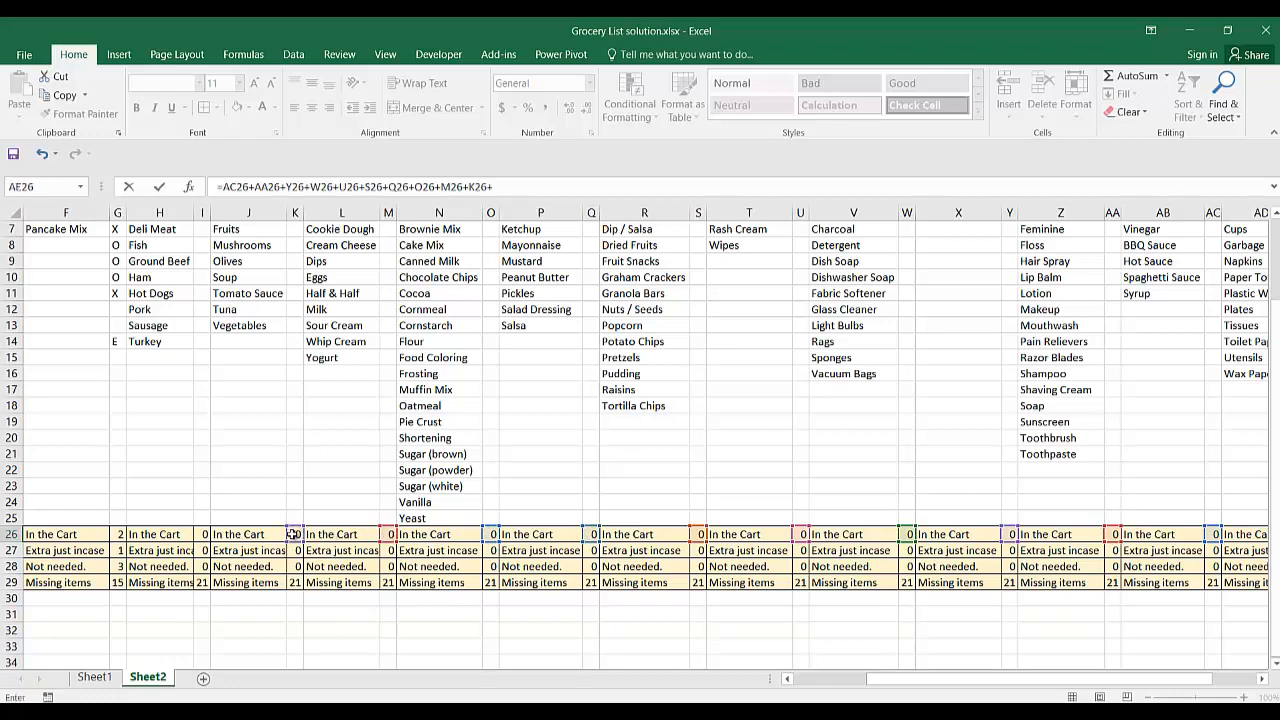
Complete the cart total formula by adding I26, G26, E26, C26 and A26.
{"action": "left_click", "coordinate": [204, 535]}
{"action": "scroll", "coordinate": [205, 535], "scroll_direction": "left", "scroll_amount": 5}
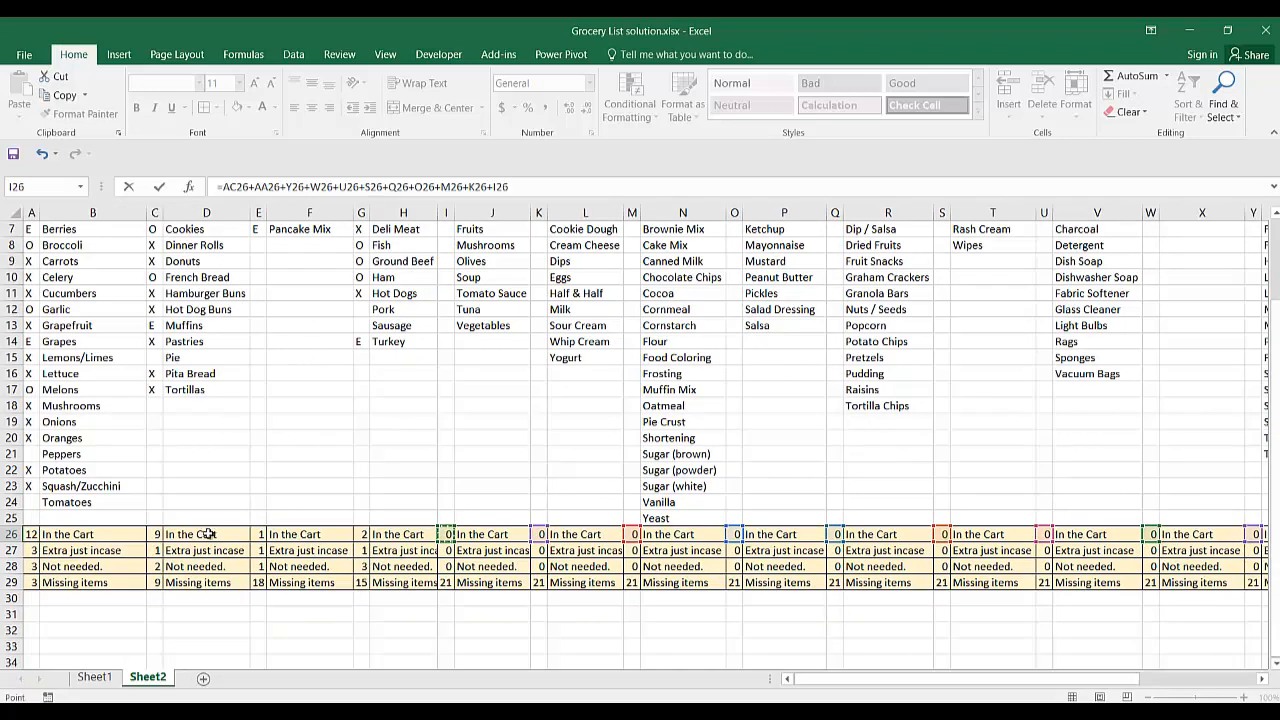
{"action": "type", "text": "+"}
{"action": "left_click", "coordinate": [361, 536]}
{"action": "type", "text": "+"}
{"action": "left_click", "coordinate": [258, 535]}
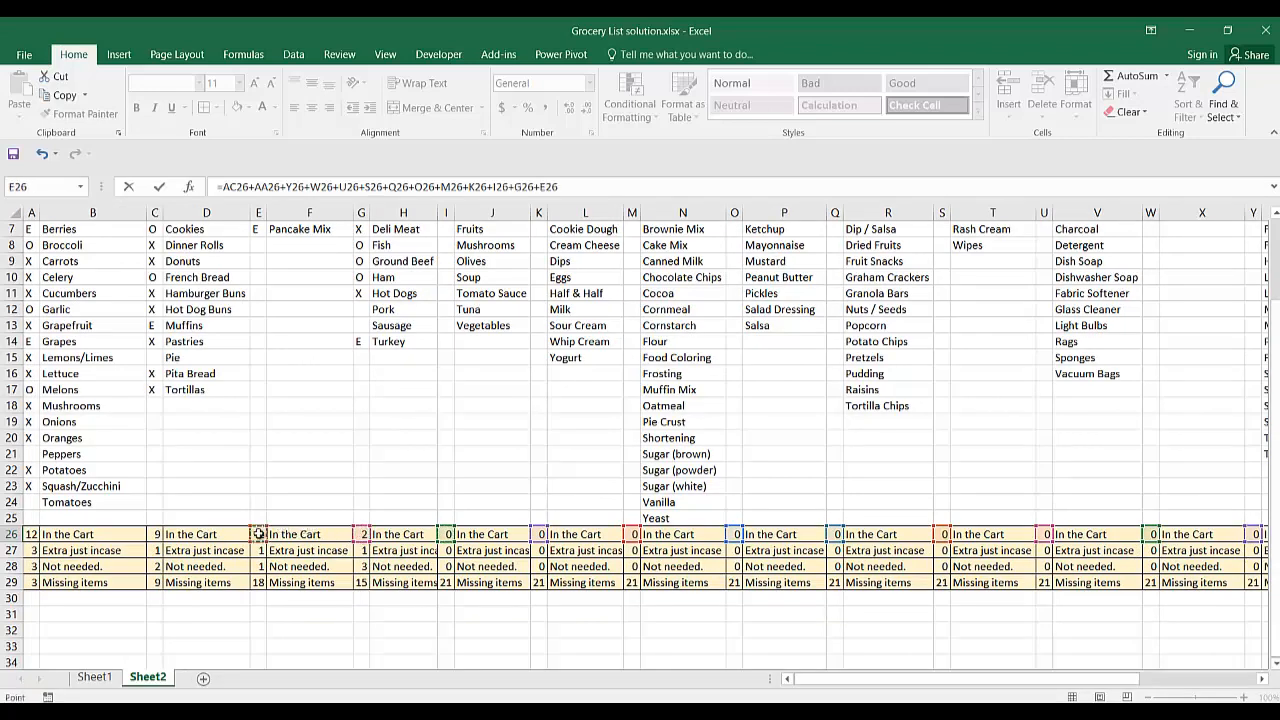
{"action": "type", "text": "+"}
{"action": "left_click", "coordinate": [156, 535]}
{"action": "type", "text": "+"}
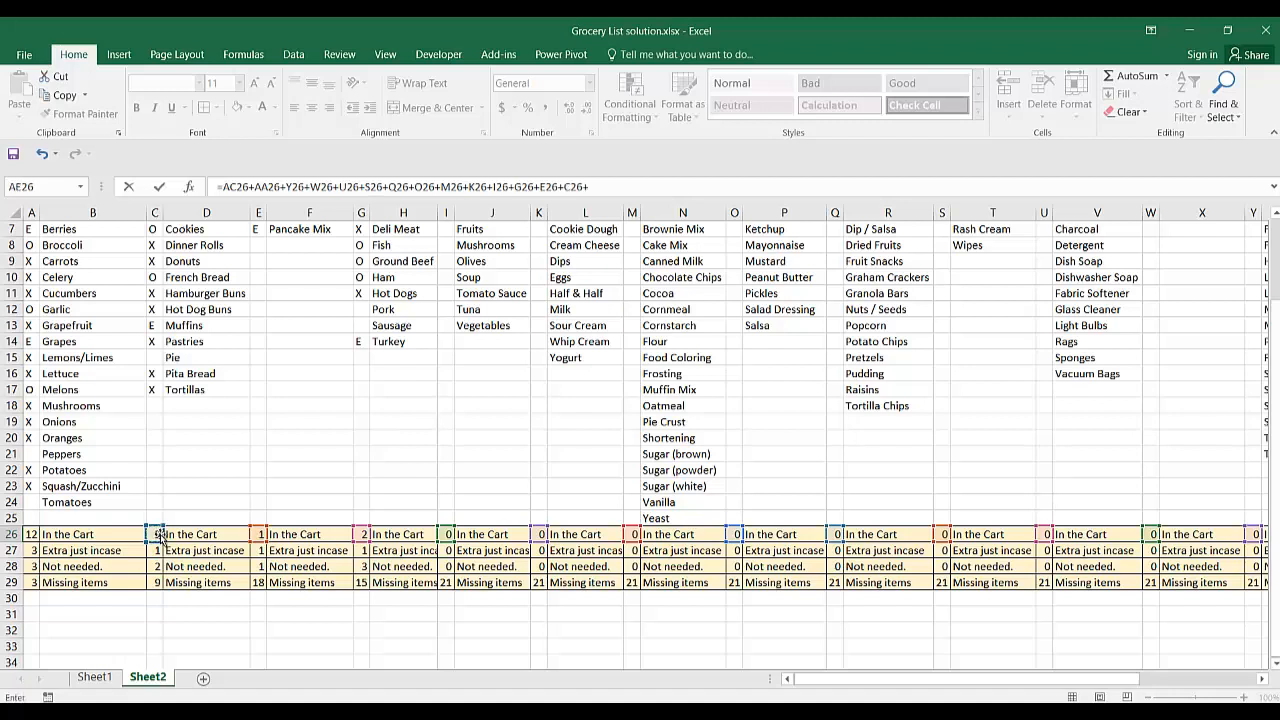
{"action": "left_click", "coordinate": [31, 535]}
{"action": "key", "text": "Return"}
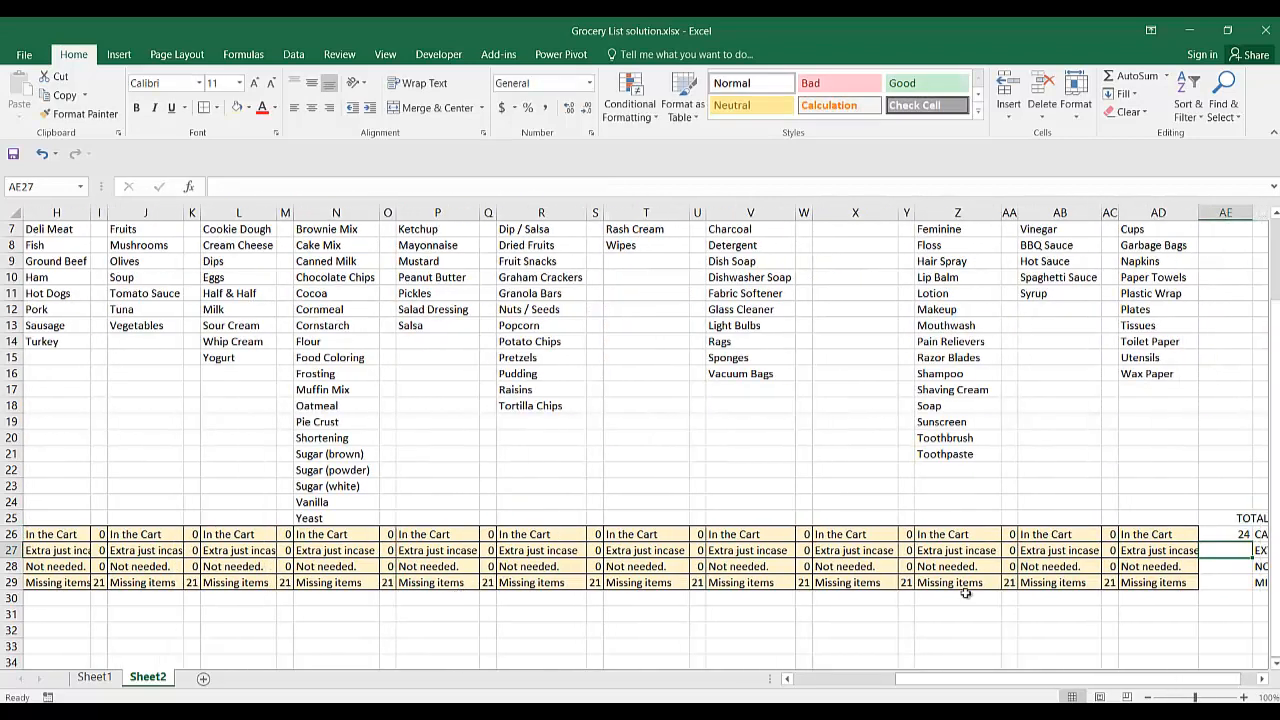
Fill the total formula from AE26 down to AE29 for extras, not needed and missing items.
{"action": "scroll", "coordinate": [965, 593], "scroll_direction": "right", "scroll_amount": 3}
{"action": "left_click", "coordinate": [735, 535]}
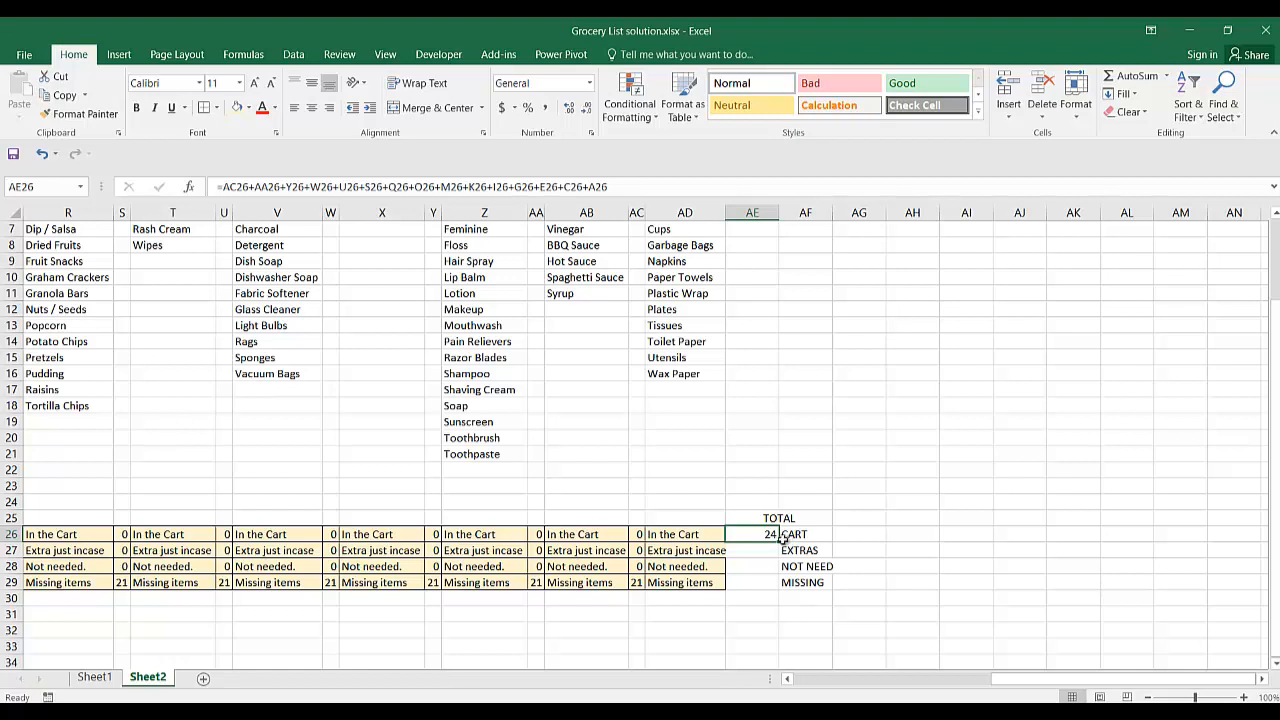
{"action": "left_click_drag", "start_coordinate": [781, 541], "coordinate": [781, 590]}
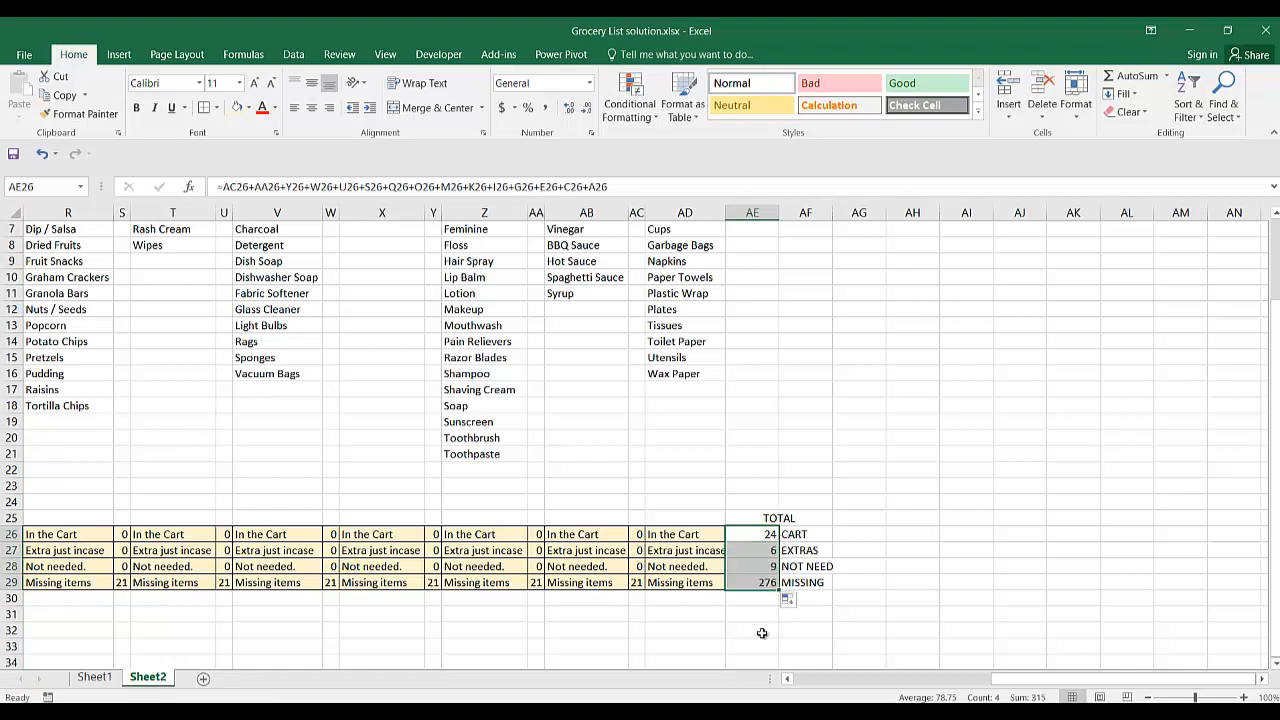
{"action": "left_click", "coordinate": [694, 637]}
Check the missing-items total formula in AE29 and review the marks and summary counts across the categories.
{"action": "left_click", "coordinate": [752, 590]}
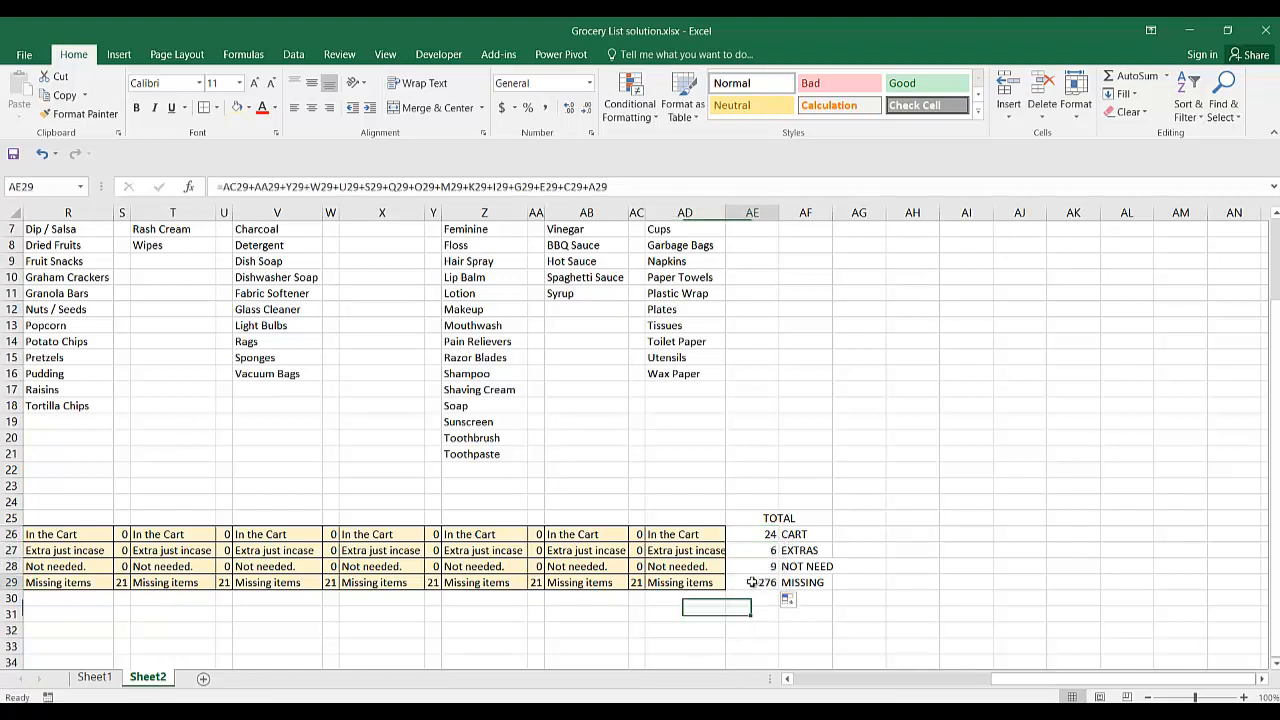
{"action": "key", "text": "Left"}
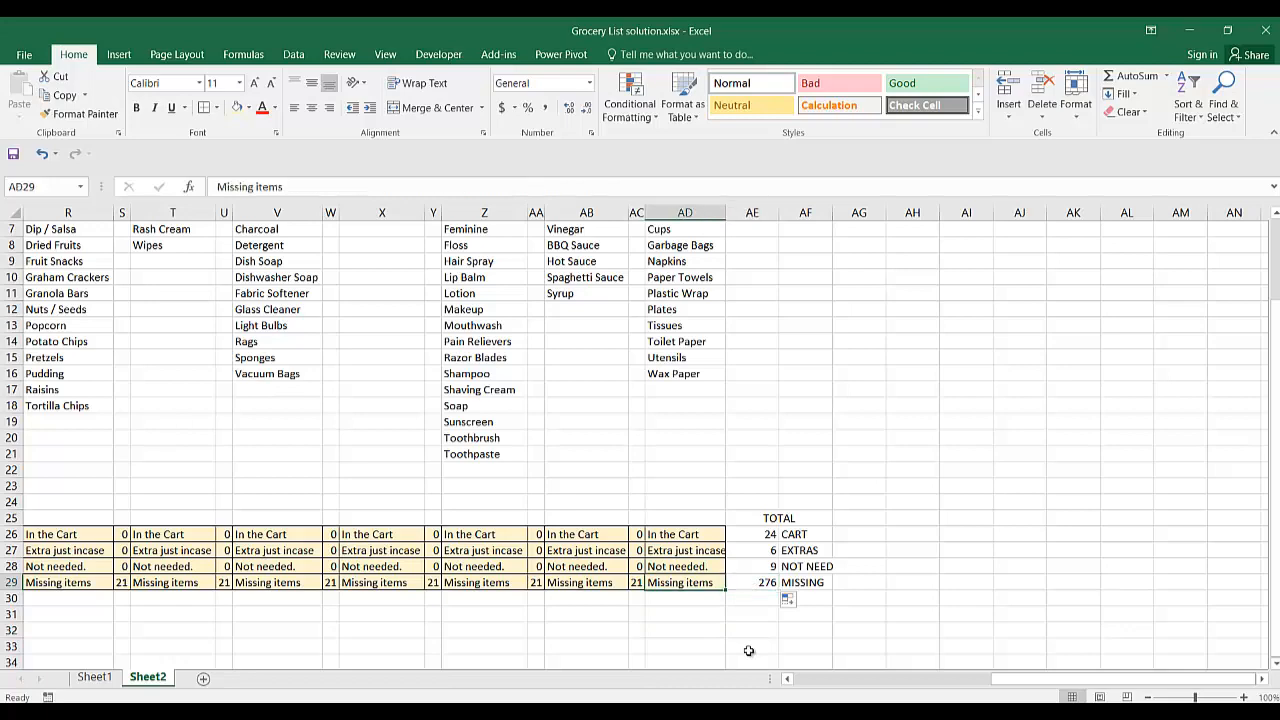
{"action": "key", "text": "Right"}
{"action": "key", "text": "Left"}
{"action": "key", "text": "Left"}
{"action": "key", "text": "Left"}
{"action": "key", "text": "Left"}
{"action": "key", "text": "Left"}
{"action": "key", "text": "Left"}
{"action": "key", "text": "Left"}
{"action": "key", "text": "Left"}
{"action": "key", "text": "Left"}
{"action": "key", "text": "Left"}
{"action": "key", "text": "Left"}
{"action": "key", "text": "Left"}
{"action": "key", "text": "Left"}
{"action": "key", "text": "Left"}
{"action": "key", "text": "Left"}
{"action": "key", "text": "Left"}
{"action": "key", "text": "Left"}
{"action": "key", "text": "Left"}
{"action": "key", "text": "Left"}
{"action": "key", "text": "Left"}
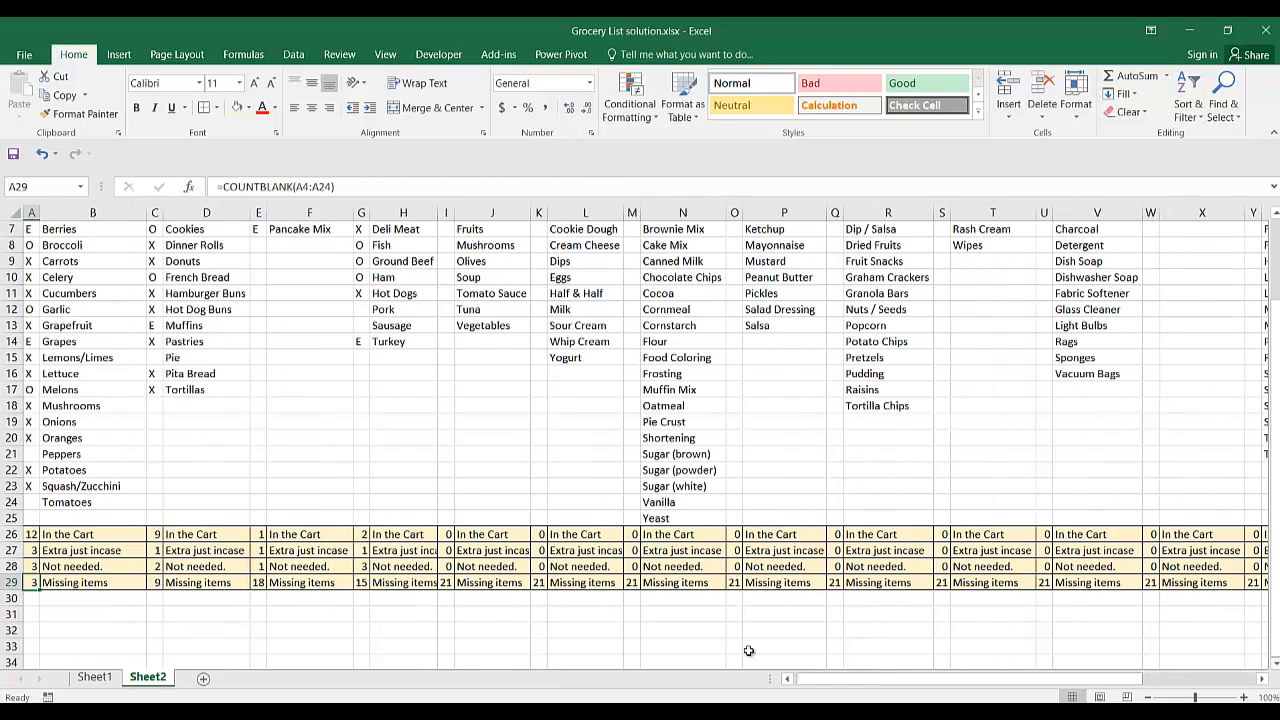
{"action": "key", "text": "Right"}
{"action": "key", "text": "Left"}
{"action": "key", "text": "Right"}
{"action": "key", "text": "Right"}
{"action": "key", "text": "Right"}
{"action": "key", "text": "Right"}
{"action": "key", "text": "Right"}
{"action": "key", "text": "Right"}
{"action": "key", "text": "Right"}
{"action": "key", "text": "Right"}
{"action": "key", "text": "Right"}
{"action": "key", "text": "Right"}
{"action": "key", "text": "Right"}
{"action": "key", "text": "Right"}
{"action": "key", "text": "Right"}
{"action": "key", "text": "Right"}
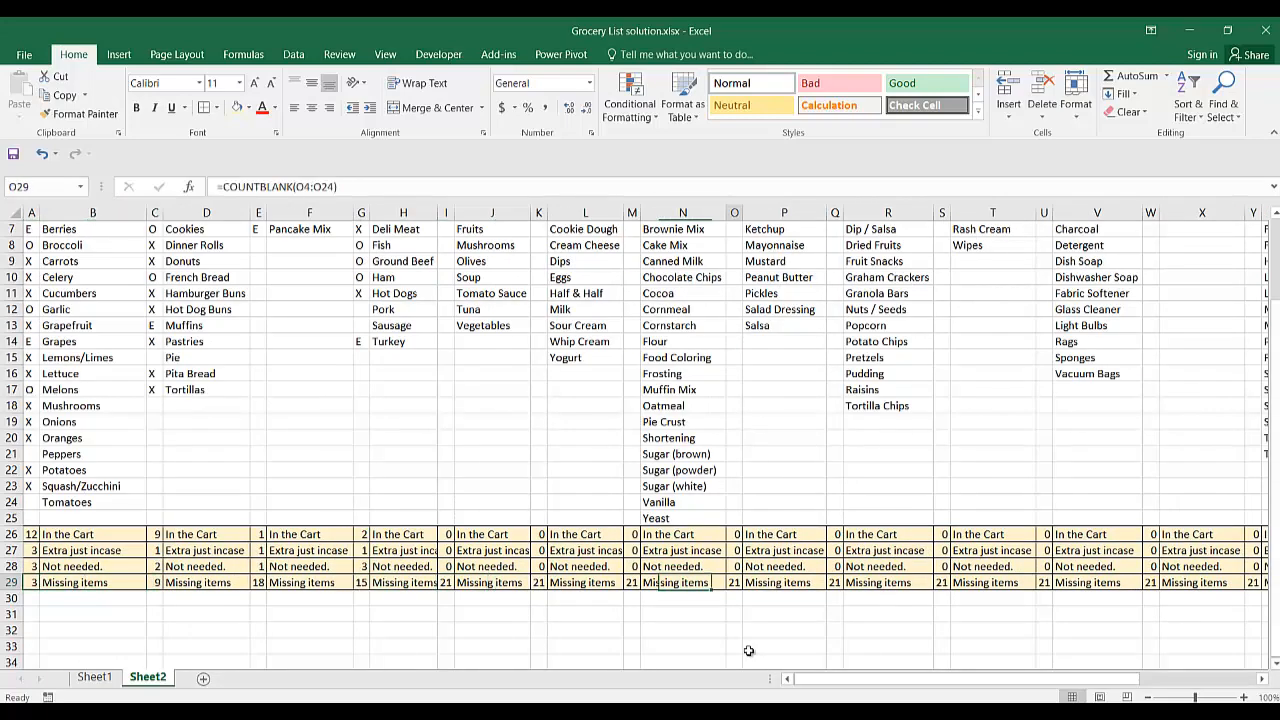
{"action": "key", "text": "Right"}
{"action": "key", "text": "Right"}
{"action": "key", "text": "Right"}
{"action": "key", "text": "Right"}
{"action": "key", "text": "Right"}
{"action": "key", "text": "Right"}
{"action": "key", "text": "Right"}
{"action": "key", "text": "Right"}
{"action": "key", "text": "Right"}
{"action": "key", "text": "Right"}
{"action": "key", "text": "Right"}
{"action": "key", "text": "Right"}
{"action": "key", "text": "Right"}
{"action": "key", "text": "Right"}
{"action": "key", "text": "Right"}
{"action": "key", "text": "Right"}
{"action": "key", "text": "Right"}
{"action": "key", "text": "Right"}
{"action": "key", "text": "Right"}
{"action": "key", "text": "Left"}
{"action": "key", "text": "Left"}
{"action": "key", "text": "Left"}
{"action": "key", "text": "Left"}
{"action": "key", "text": "Left"}
{"action": "key", "text": "Left"}
{"action": "key", "text": "Left"}
{"action": "key", "text": "Left"}
{"action": "key", "text": "Left"}
{"action": "key", "text": "Left"}
{"action": "key", "text": "Left"}
{"action": "key", "text": "Left"}
{"action": "key", "text": "Left"}
{"action": "key", "text": "Left"}
{"action": "key", "text": "Left"}
{"action": "key", "text": "Left"}
{"action": "key", "text": "Left"}
{"action": "key", "text": "Left"}
{"action": "key", "text": "Left"}
{"action": "key", "text": "Left"}
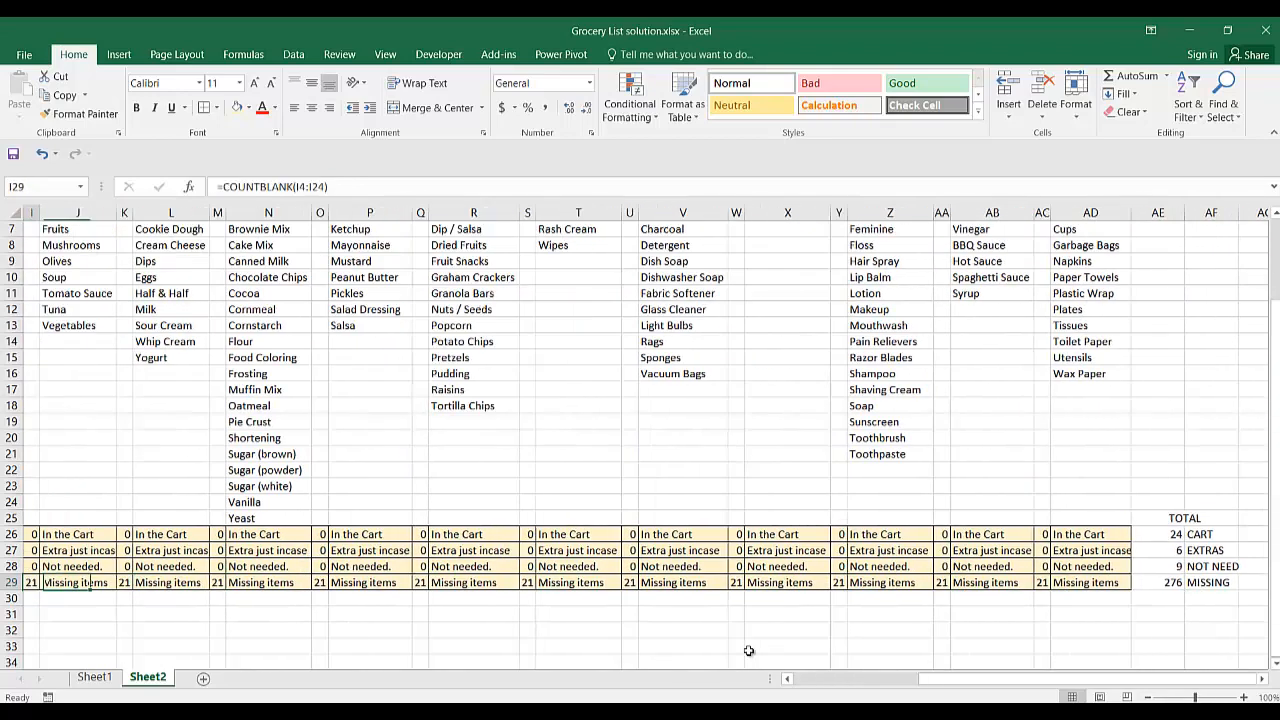
{"action": "key", "text": "Left"}
{"action": "key", "text": "Left"}
{"action": "key", "text": "Left"}
{"action": "key", "text": "Left"}
{"action": "key", "text": "Left"}
{"action": "key", "text": "Left"}
{"action": "key", "text": "Left"}
{"action": "key", "text": "Left"}
{"action": "key", "text": "Up"}
{"action": "key", "text": "Up"}
{"action": "key", "text": "Up"}
{"action": "key", "text": "Up"}
{"action": "key", "text": "Up"}
{"action": "key", "text": "Up"}
{"action": "key", "text": "Up"}
{"action": "key", "text": "Up"}
{"action": "key", "text": "Up"}
{"action": "key", "text": "Up"}
{"action": "key", "text": "Up"}
{"action": "key", "text": "Up"}
{"action": "key", "text": "Up"}
{"action": "key", "text": "Right"}
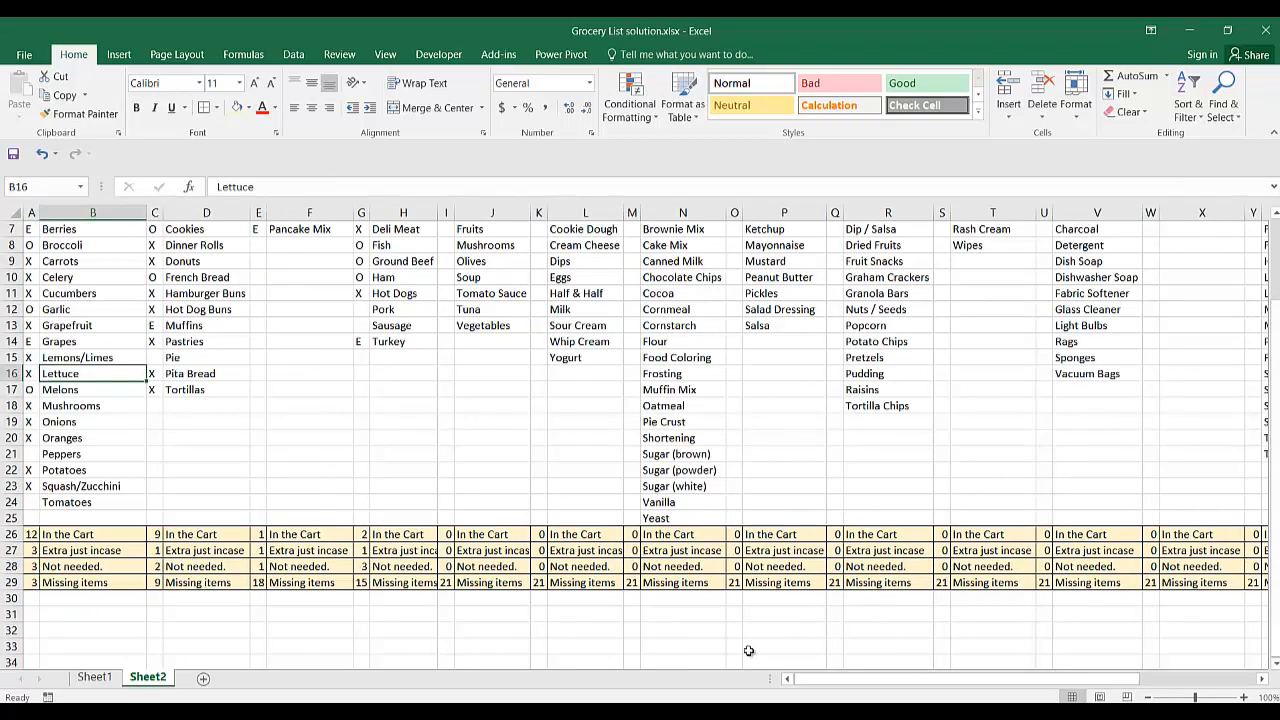
{"action": "key", "text": "Right"}
{"action": "key", "text": "Right"}
{"action": "key", "text": "Right"}
{"action": "key", "text": "Right"}
{"action": "key", "text": "Right"}
{"action": "key", "text": "Right"}
{"action": "key", "text": "Right"}
{"action": "key", "text": "Up"}
{"action": "key", "text": "Up"}
{"action": "key", "text": "Up"}
{"action": "key", "text": "Up"}
{"action": "key", "text": "Up"}
{"action": "key", "text": "Up"}
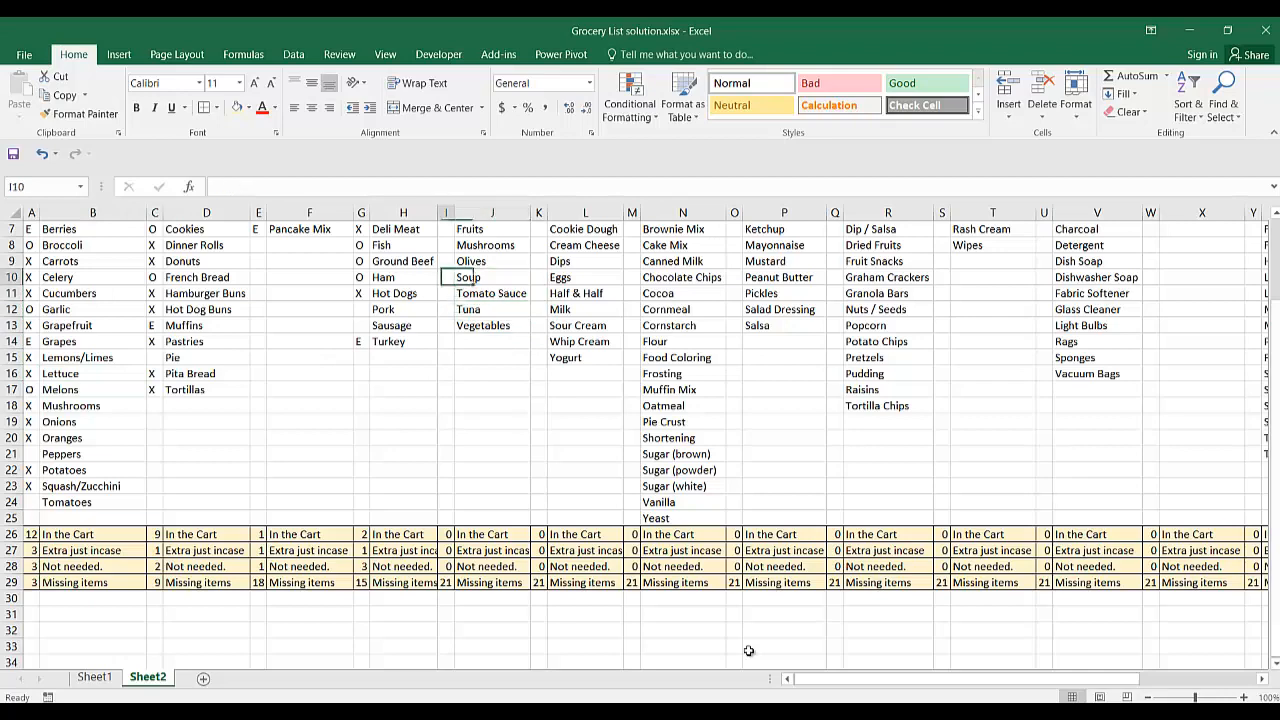
{"action": "key", "text": "Down"}
{"action": "key", "text": "Down"}
{"action": "key", "text": "Down"}
{"action": "key", "text": "Down"}
{"action": "key", "text": "Down"}
{"action": "key", "text": "Down"}
{"action": "key", "text": "Down"}
{"action": "key", "text": "Down"}
{"action": "key", "text": "Down"}
{"action": "key", "text": "Down"}
{"action": "key", "text": "Down"}
{"action": "key", "text": "Down"}
{"action": "key", "text": "Down"}
{"action": "key", "text": "Down"}
{"action": "key", "text": "Down"}
{"action": "key", "text": "Down"}
{"action": "key", "text": "Right"}
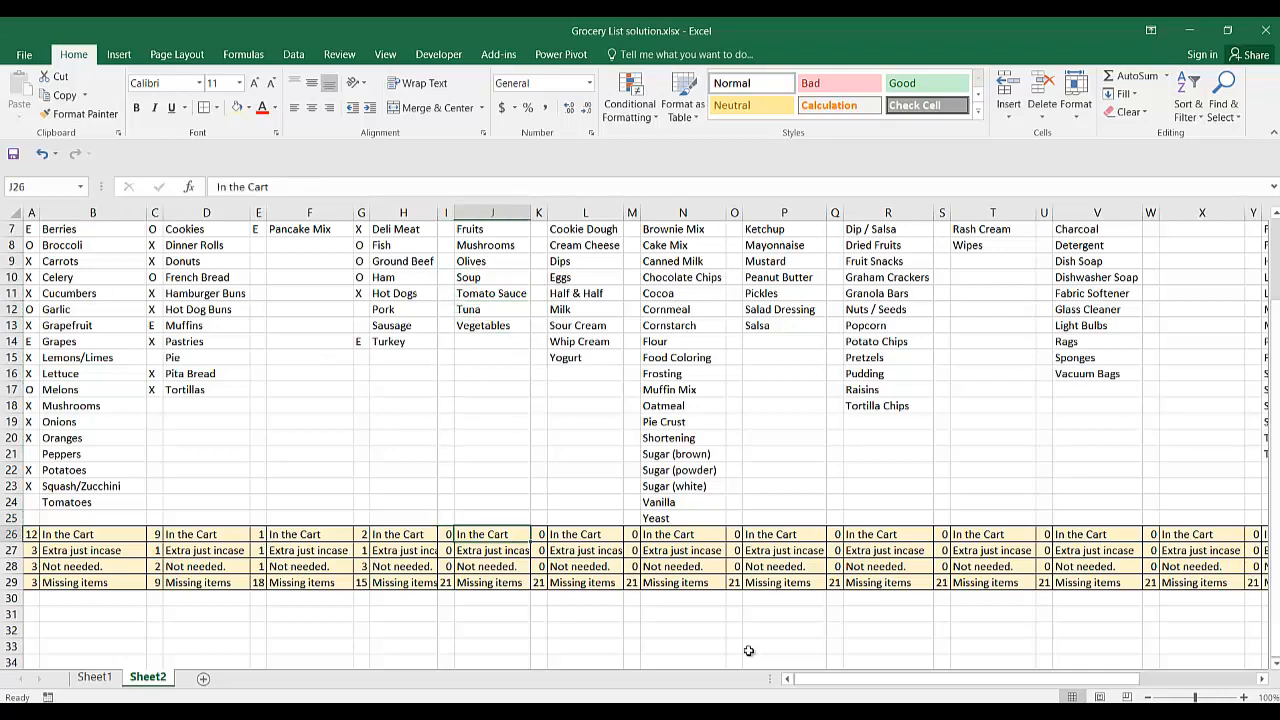
{"action": "key", "text": "Right"}
{"action": "key", "text": "Right"}
{"action": "key", "text": "Right"}
{"action": "key", "text": "Right"}
{"action": "key", "text": "Right"}
{"action": "key", "text": "Right"}
{"action": "key", "text": "Right"}
{"action": "key", "text": "Right"}
{"action": "key", "text": "Right"}
{"action": "key", "text": "Right"}
{"action": "key", "text": "Right"}
{"action": "key", "text": "Right"}
{"action": "key", "text": "Right"}
{"action": "key", "text": "Right"}
{"action": "key", "text": "Right"}
{"action": "key", "text": "Right"}
{"action": "key", "text": "Right"}
{"action": "key", "text": "Right"}
{"action": "key", "text": "Right"}
{"action": "key", "text": "Right"}
{"action": "key", "text": "Left"}
{"action": "key", "text": "Left"}
{"action": "key", "text": "Left"}
{"action": "key", "text": "Left"}
{"action": "key", "text": "Left"}
{"action": "key", "text": "Left"}
{"action": "key", "text": "Left"}
{"action": "key", "text": "Left"}
{"action": "key", "text": "Left"}
{"action": "key", "text": "Left"}
{"action": "key", "text": "Left"}
{"action": "key", "text": "Left"}
{"action": "key", "text": "Left"}
{"action": "key", "text": "Left"}
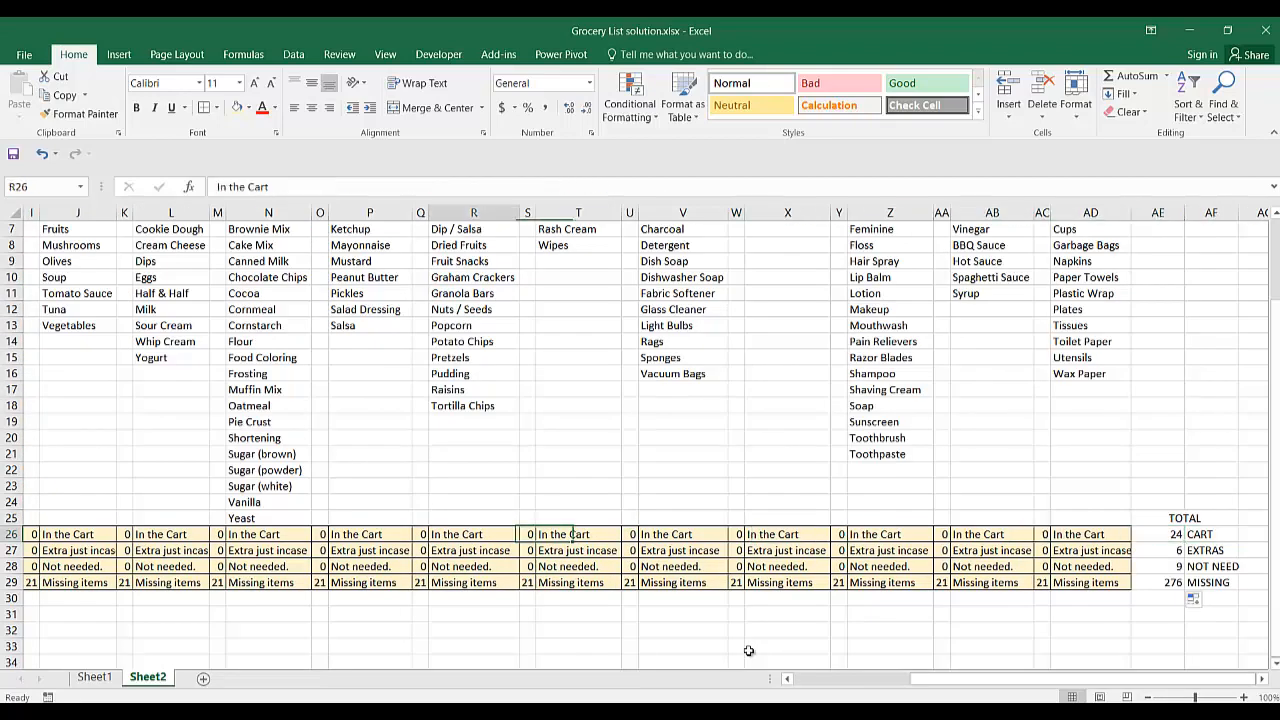
{"action": "key", "text": "Left"}
{"action": "key", "text": "Left"}
{"action": "key", "text": "Left"}
{"action": "key", "text": "Left"}
{"action": "key", "text": "Left"}
{"action": "key", "text": "Left"}
{"action": "key", "text": "Left"}
{"action": "key", "text": "Left"}
{"action": "key", "text": "Left"}
{"action": "key", "text": "Left"}
{"action": "key", "text": "Left"}
{"action": "key", "text": "Left"}
{"action": "key", "text": "Left"}
{"action": "key", "text": "Left"}
{"action": "key", "text": "Left"}
{"action": "key", "text": "Left"}
{"action": "key", "text": "Left"}
{"action": "key", "text": "Down"}
{"action": "key", "text": "Down"}
{"action": "key", "text": "Down"}
{"action": "key", "text": "Down"}
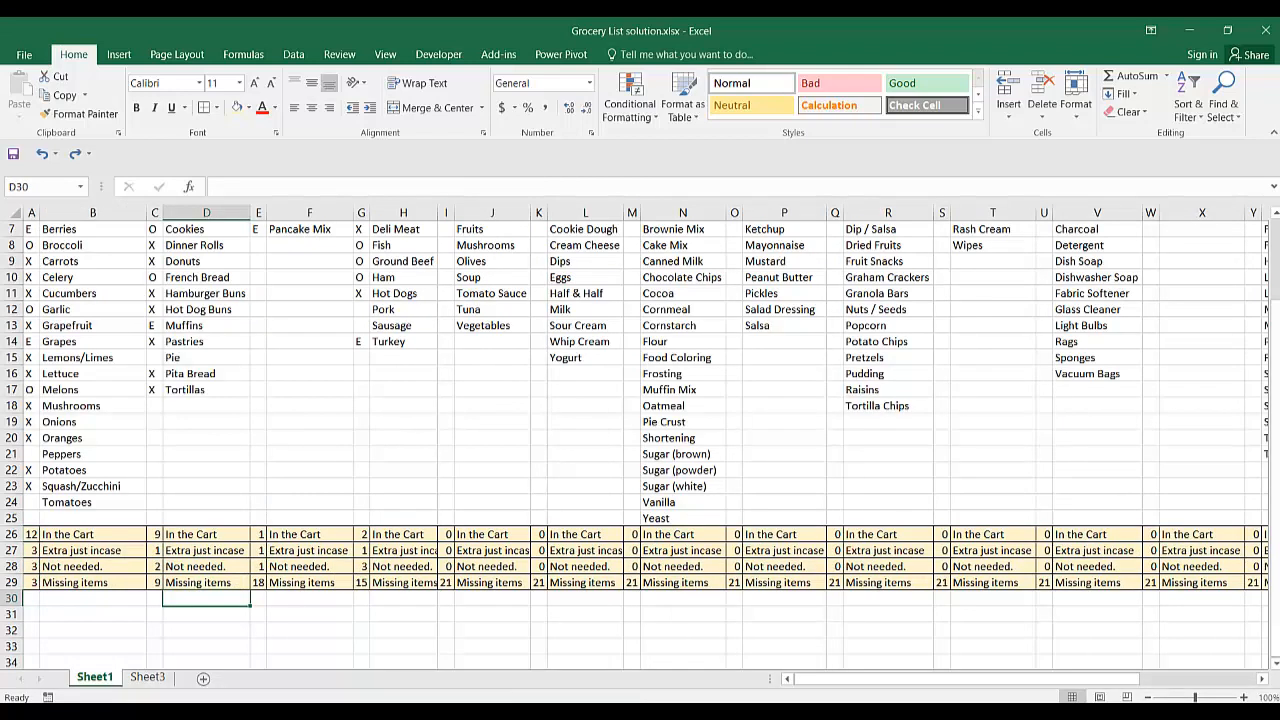
Look over the items in column B of Sheet1 and open Sheet3.
{"action": "left_click", "coordinate": [100, 549]}
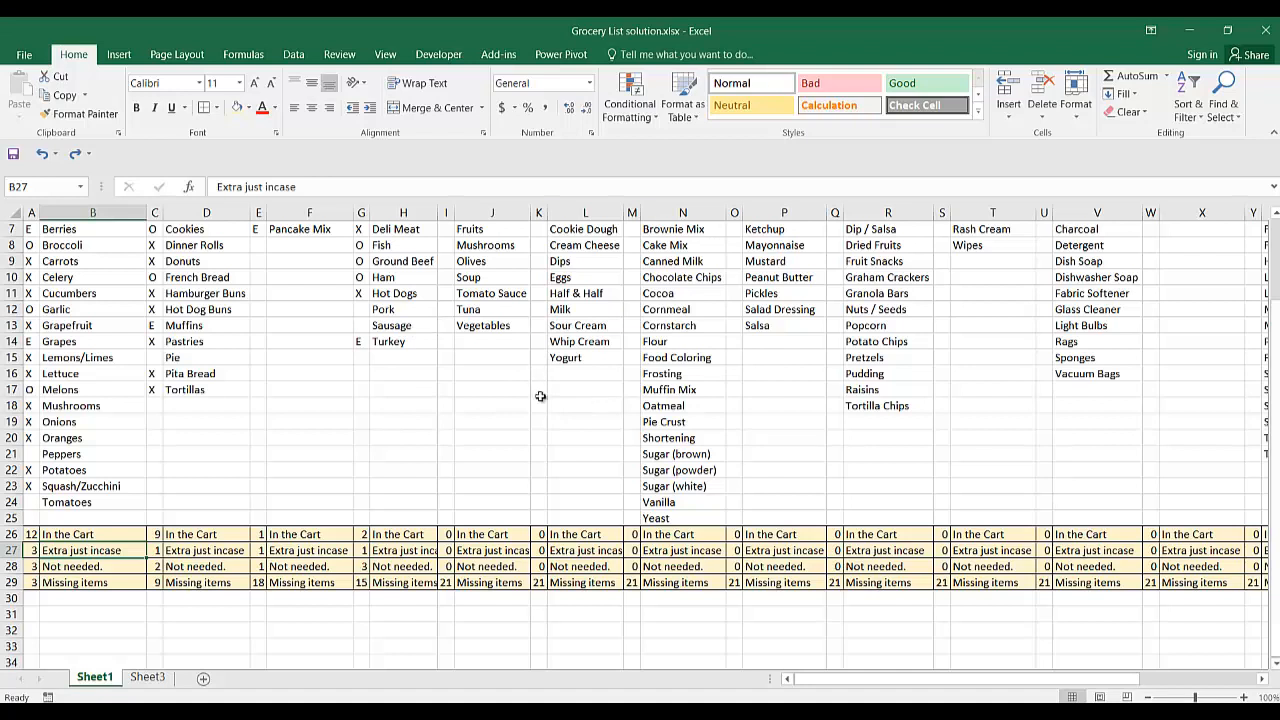
{"action": "left_click", "coordinate": [333, 387]}
{"action": "left_click", "coordinate": [130, 372]}
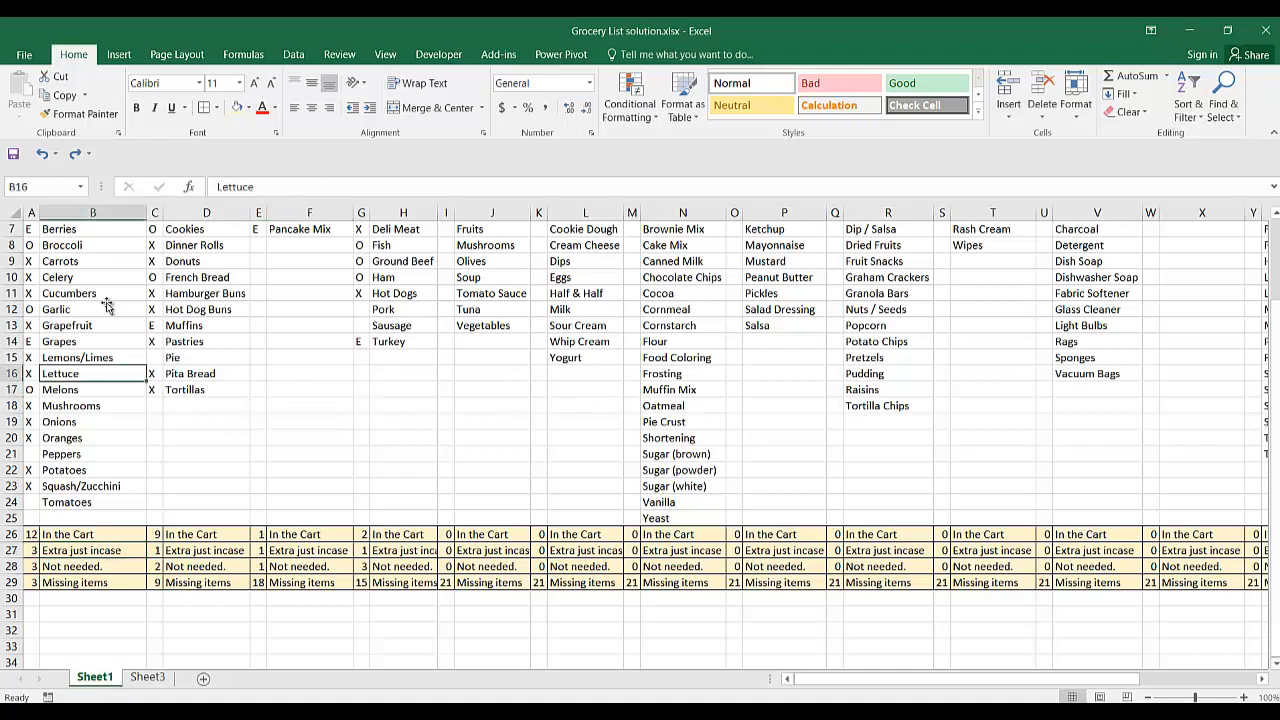
{"action": "left_click", "coordinate": [104, 307]}
{"action": "left_click", "coordinate": [94, 260]}
{"action": "left_click", "coordinate": [90, 234]}
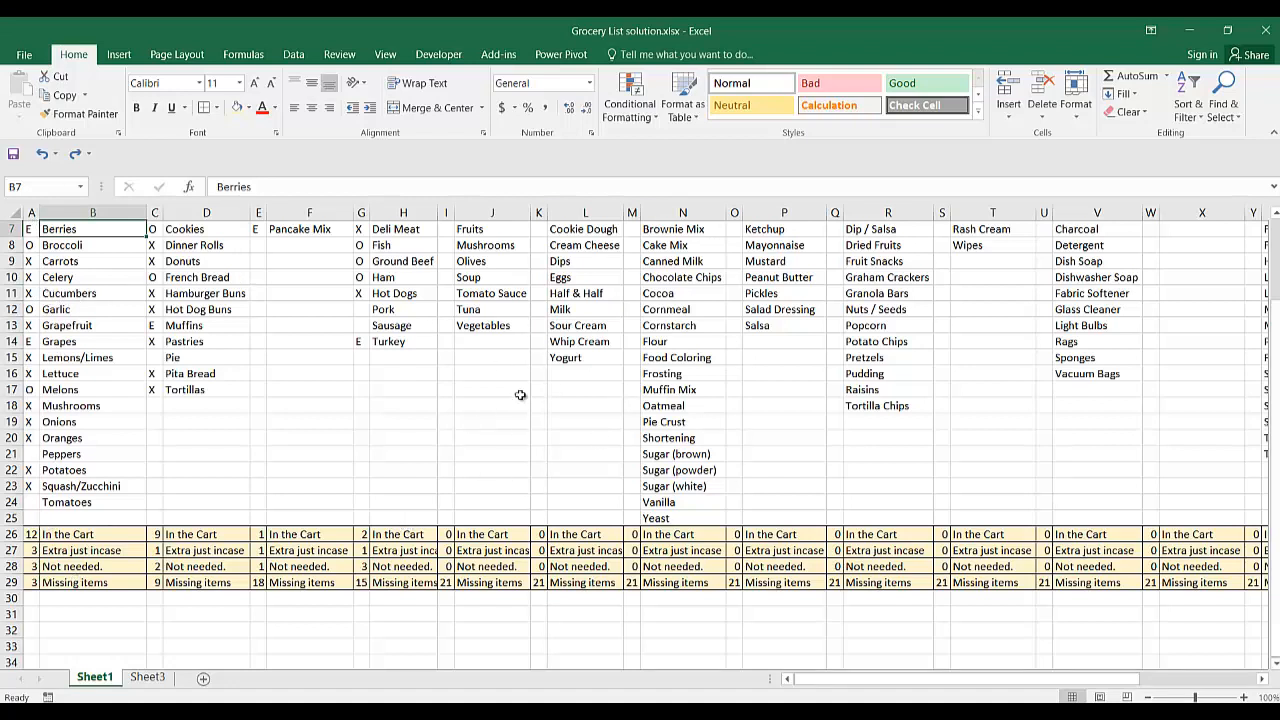
{"action": "left_click", "coordinate": [147, 678]}
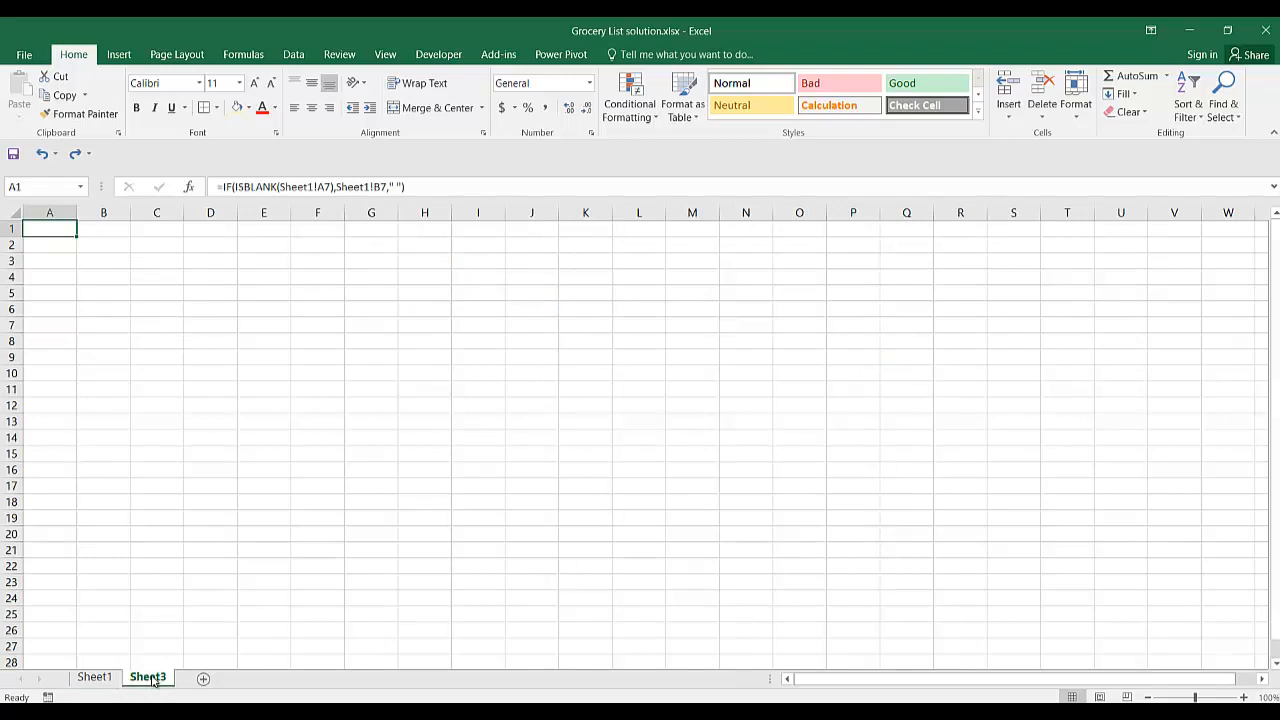
Clear the existing formula from cell A1 on Sheet3.
{"action": "left_click", "coordinate": [151, 347]}
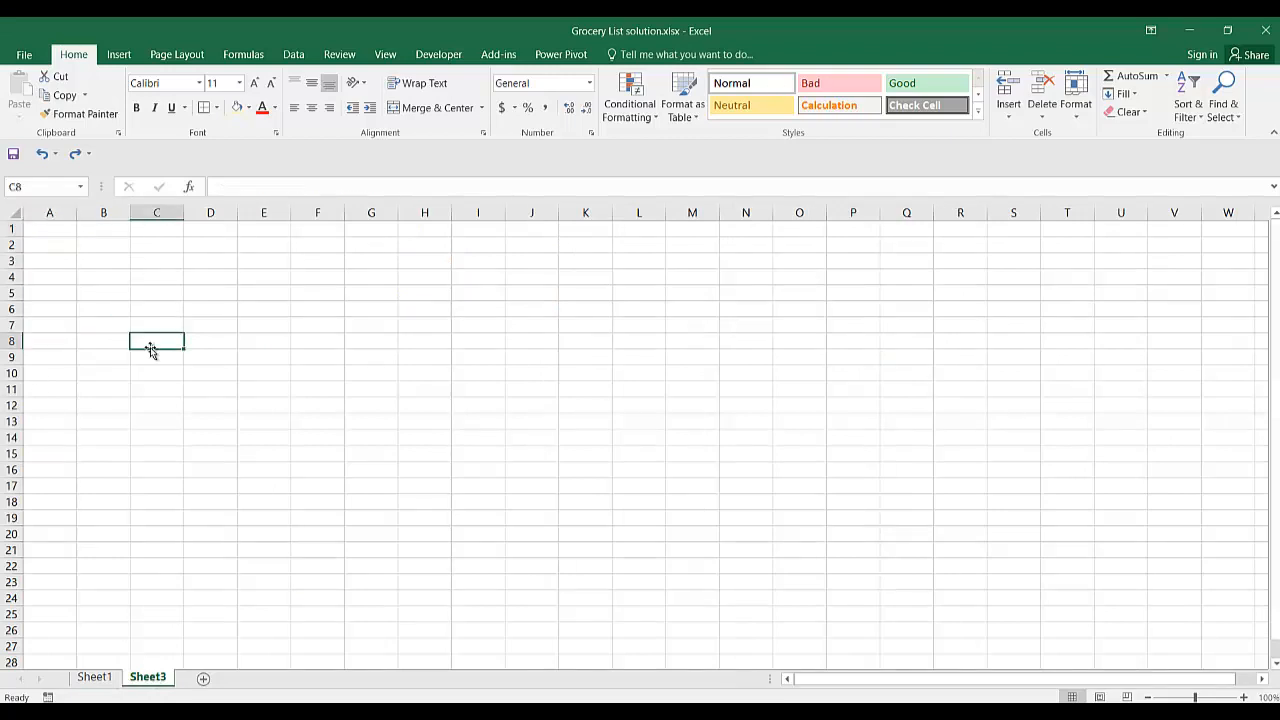
{"action": "left_click", "coordinate": [60, 230]}
{"action": "left_click_drag", "start_coordinate": [424, 186], "coordinate": [192, 188]}
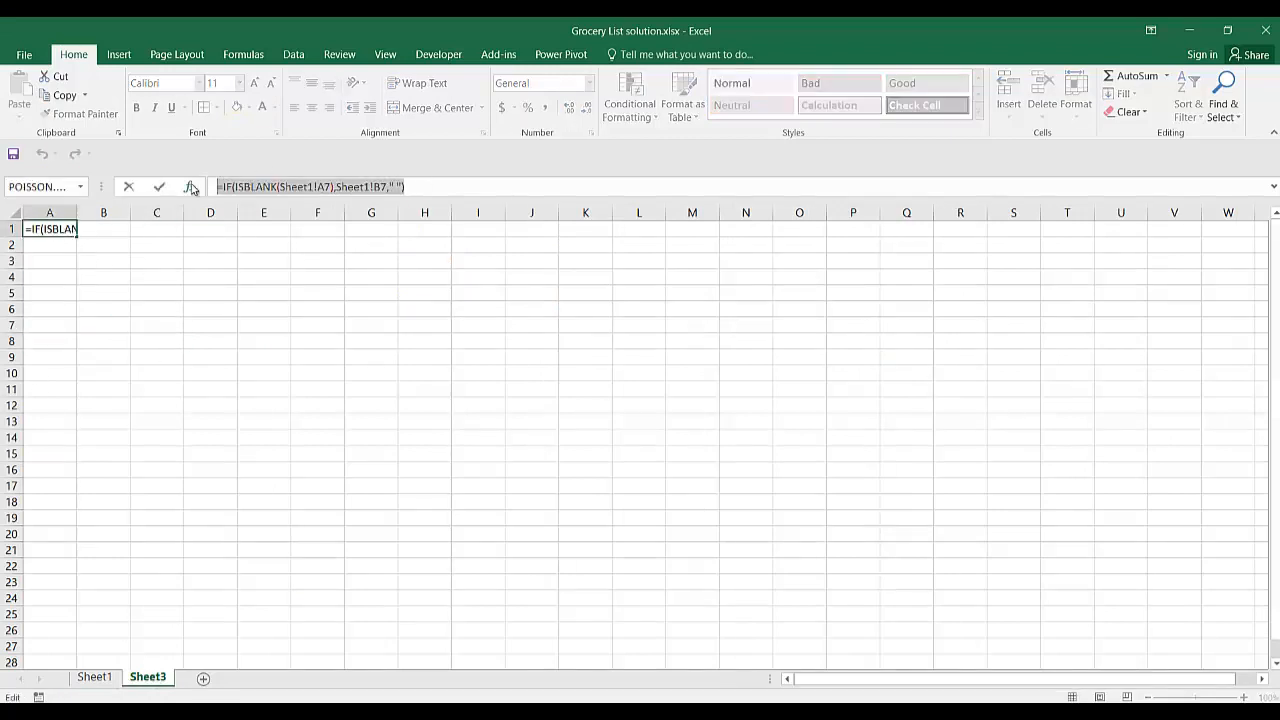
{"action": "key", "text": "BackSpace"}
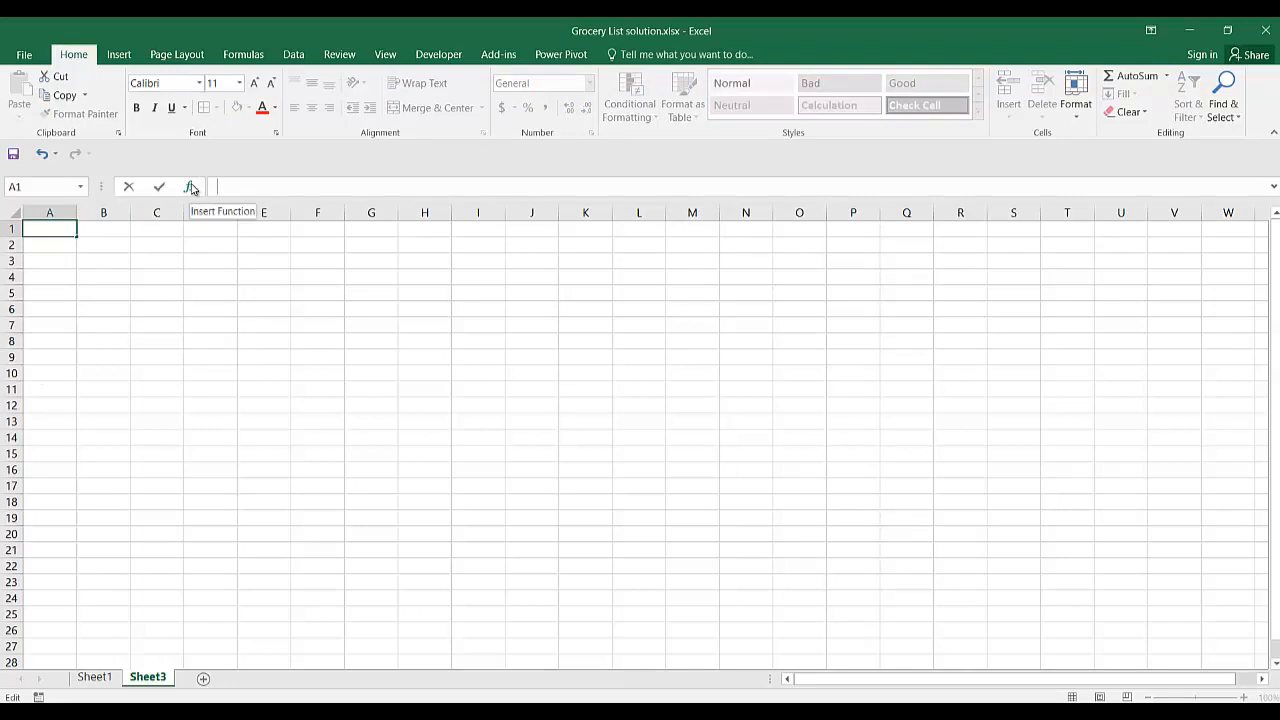
Start an IF formula in A1 of Sheet3 whose logical test is ISBLANK(Sheet1!A7).
{"action": "type", "text": "="}
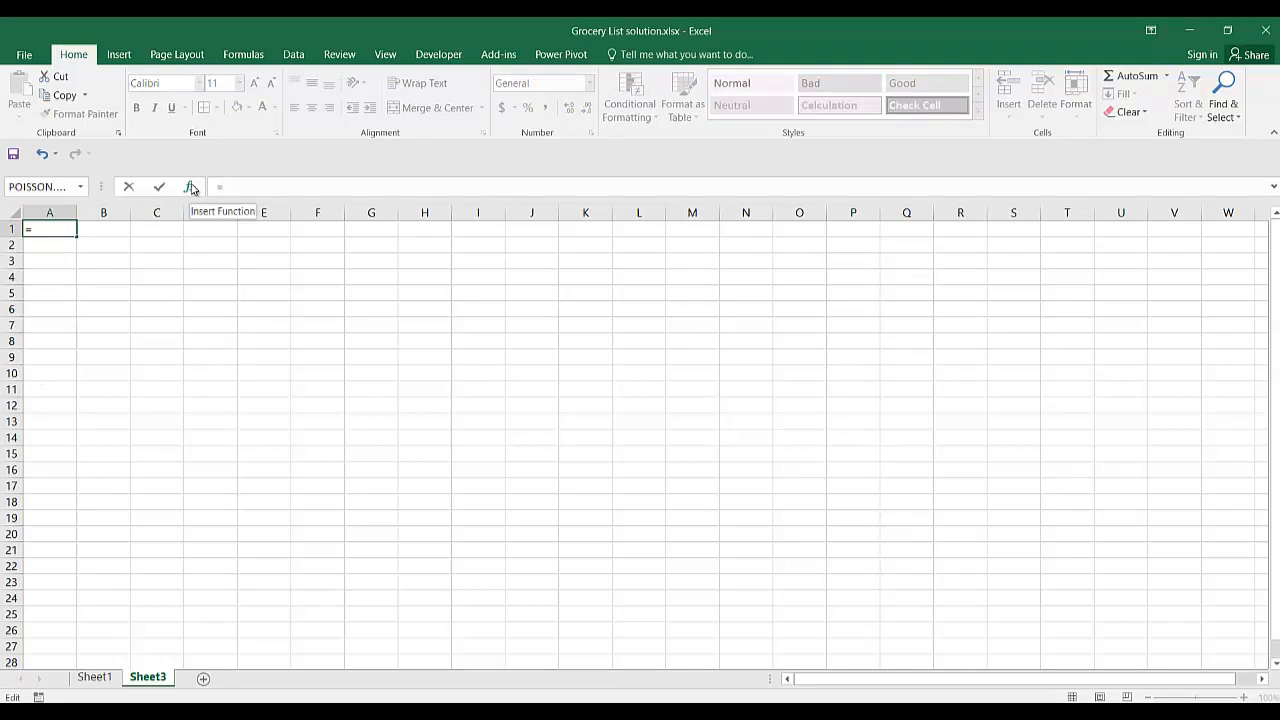
{"action": "type", "text": "if"}
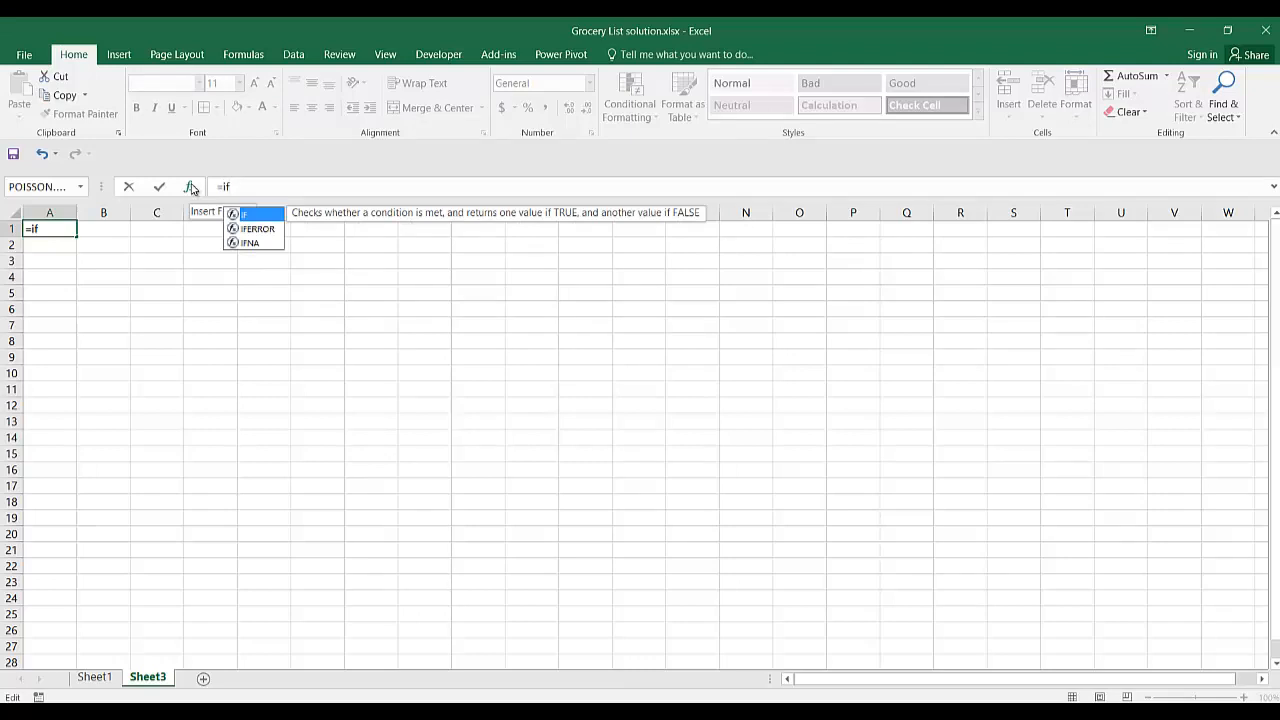
{"action": "type", "text": "("}
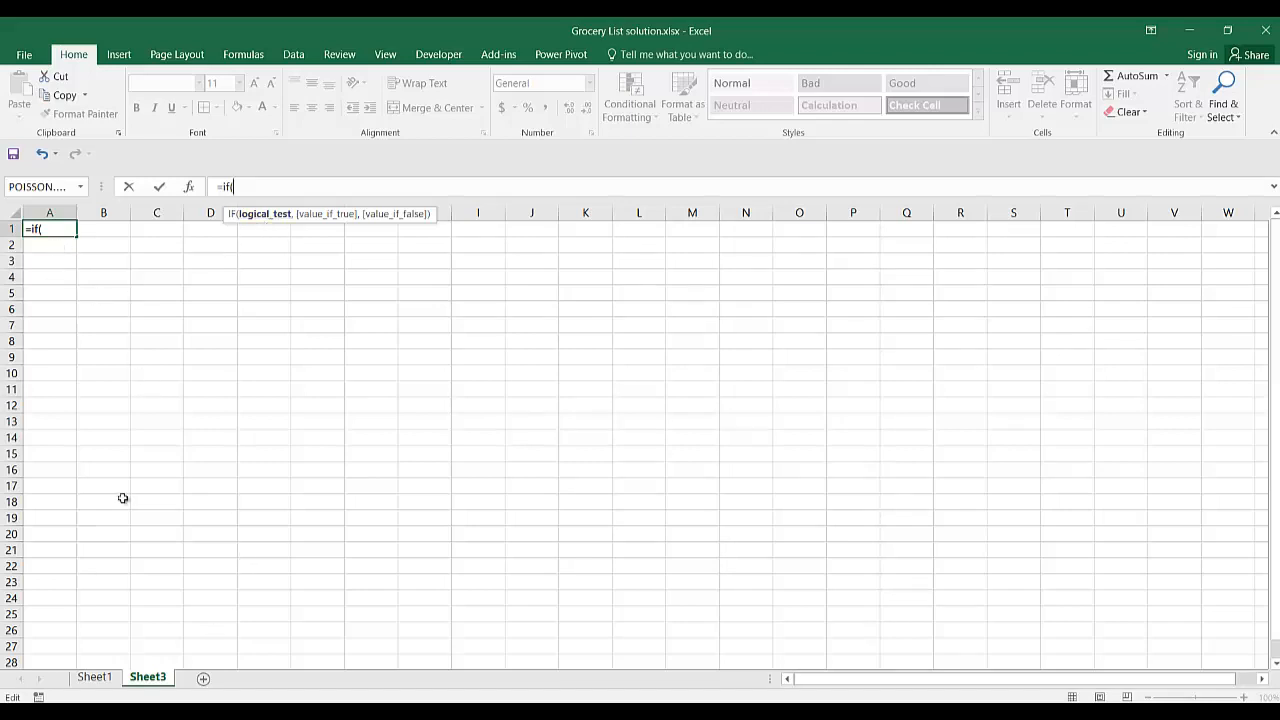
{"action": "type", "text": "is"}
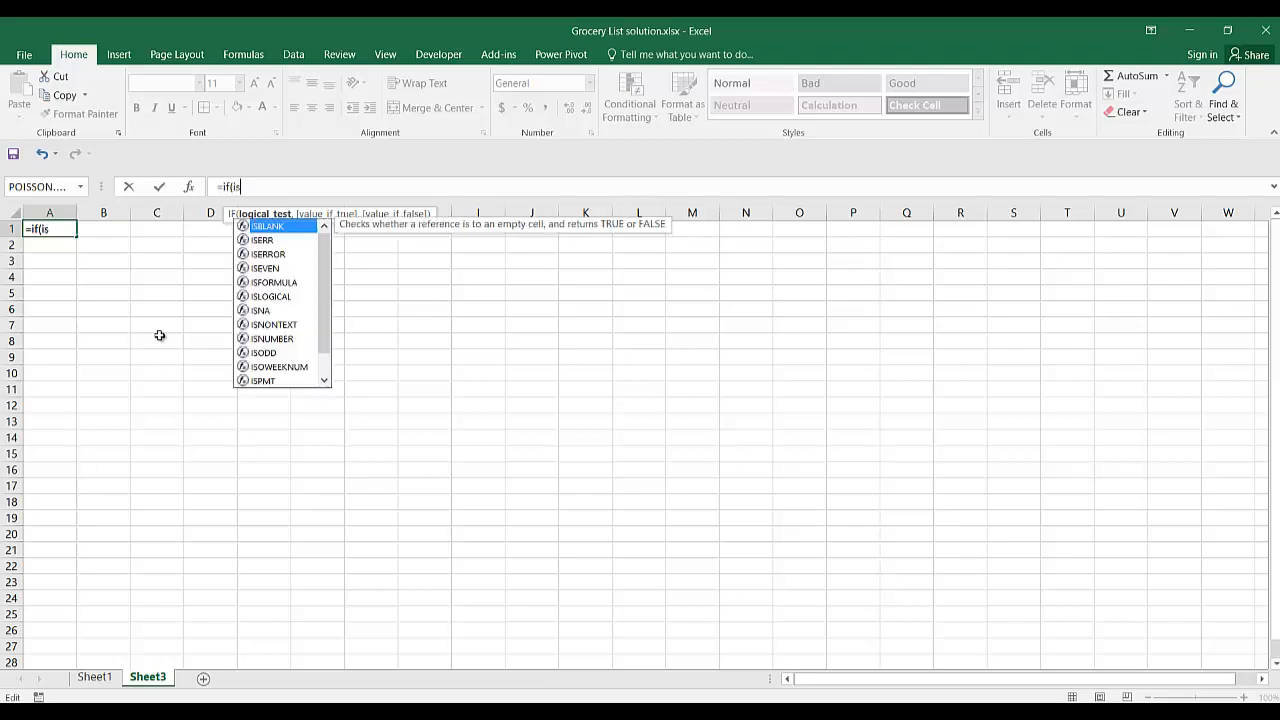
{"action": "double_click", "coordinate": [269, 227]}
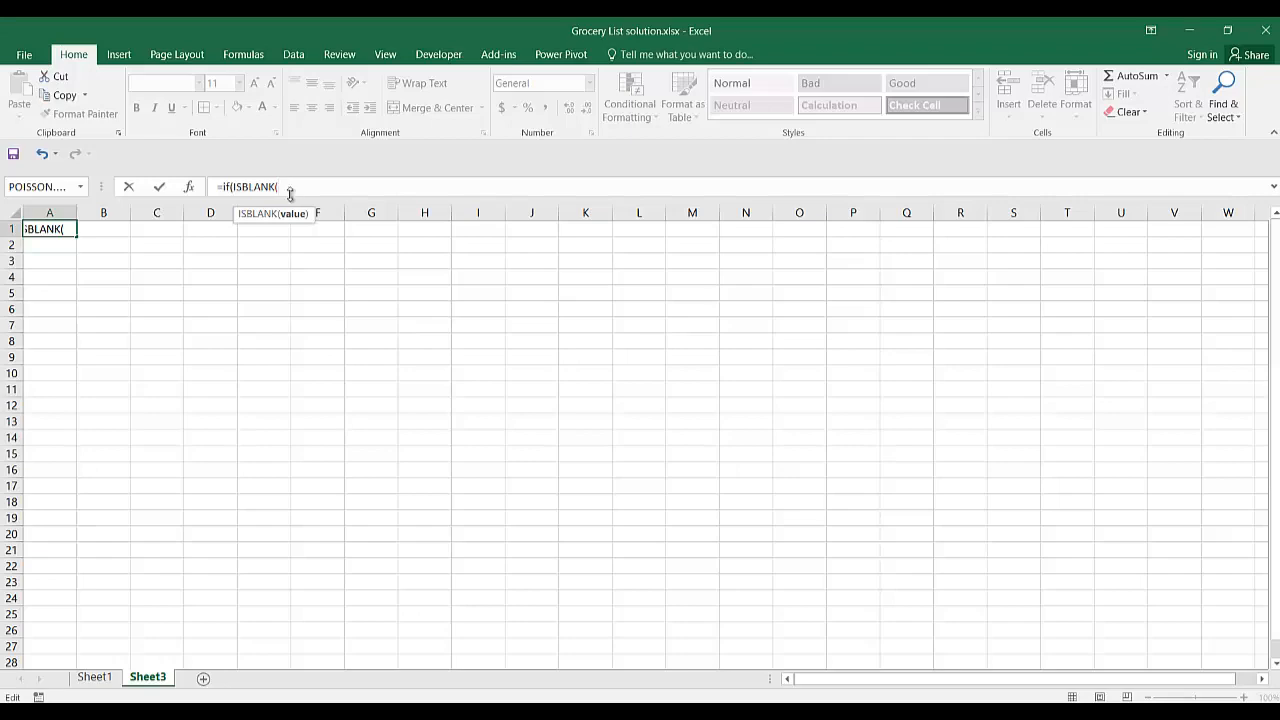
{"action": "left_click", "coordinate": [93, 678]}
{"action": "left_click", "coordinate": [93, 678]}
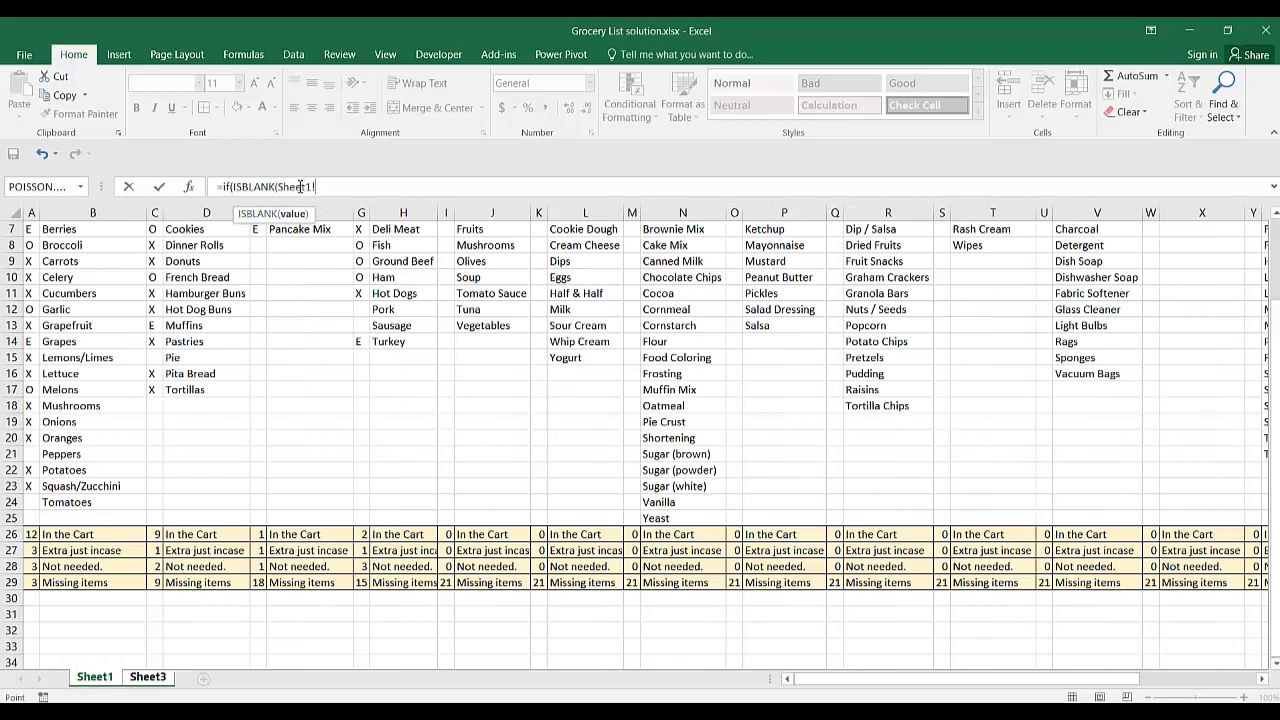
{"action": "left_click", "coordinate": [30, 229]}
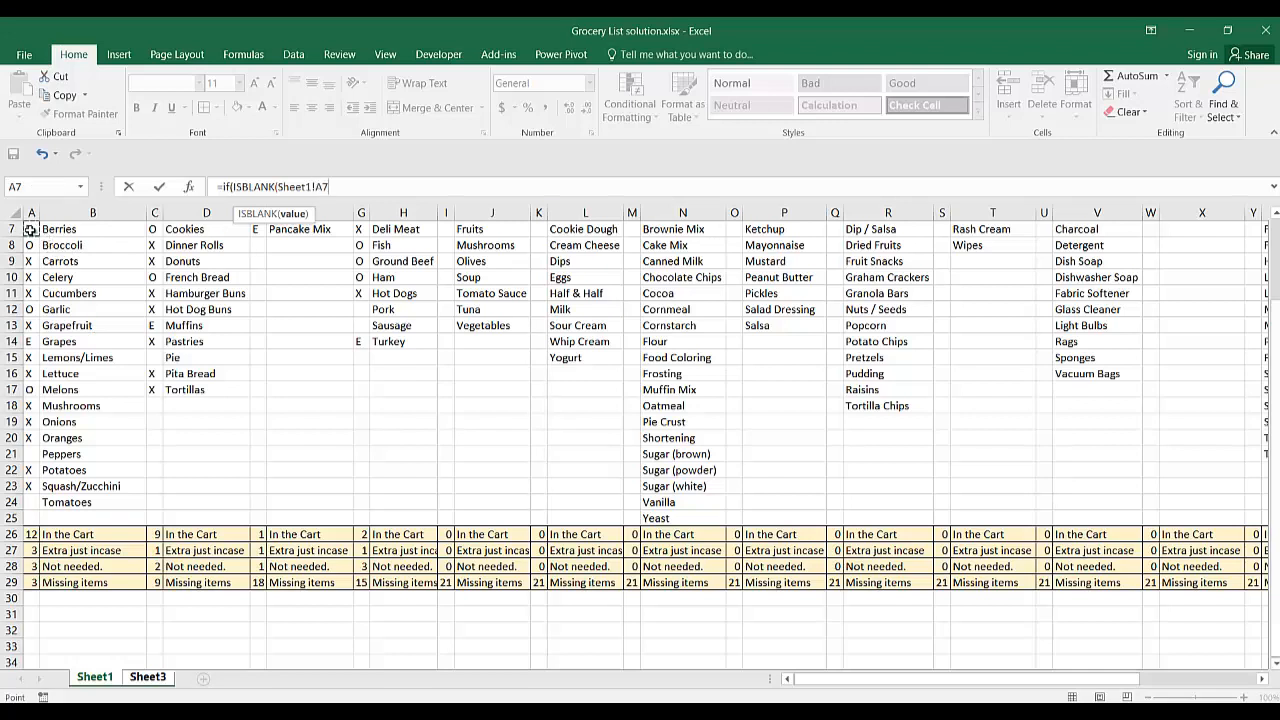
{"action": "type", "text": "),"}
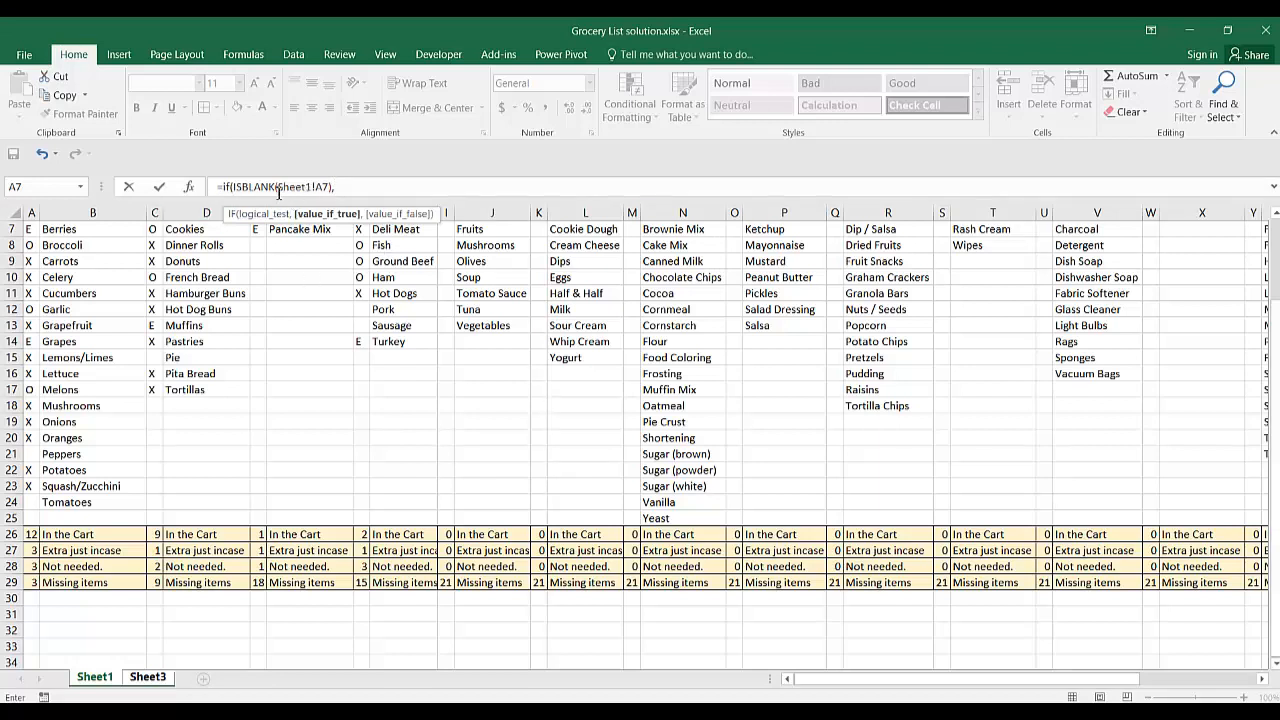
Complete the IF formula with Sheet1!B7 as the value if true and empty text "" as the value if false.
{"action": "left_click", "coordinate": [77, 228]}
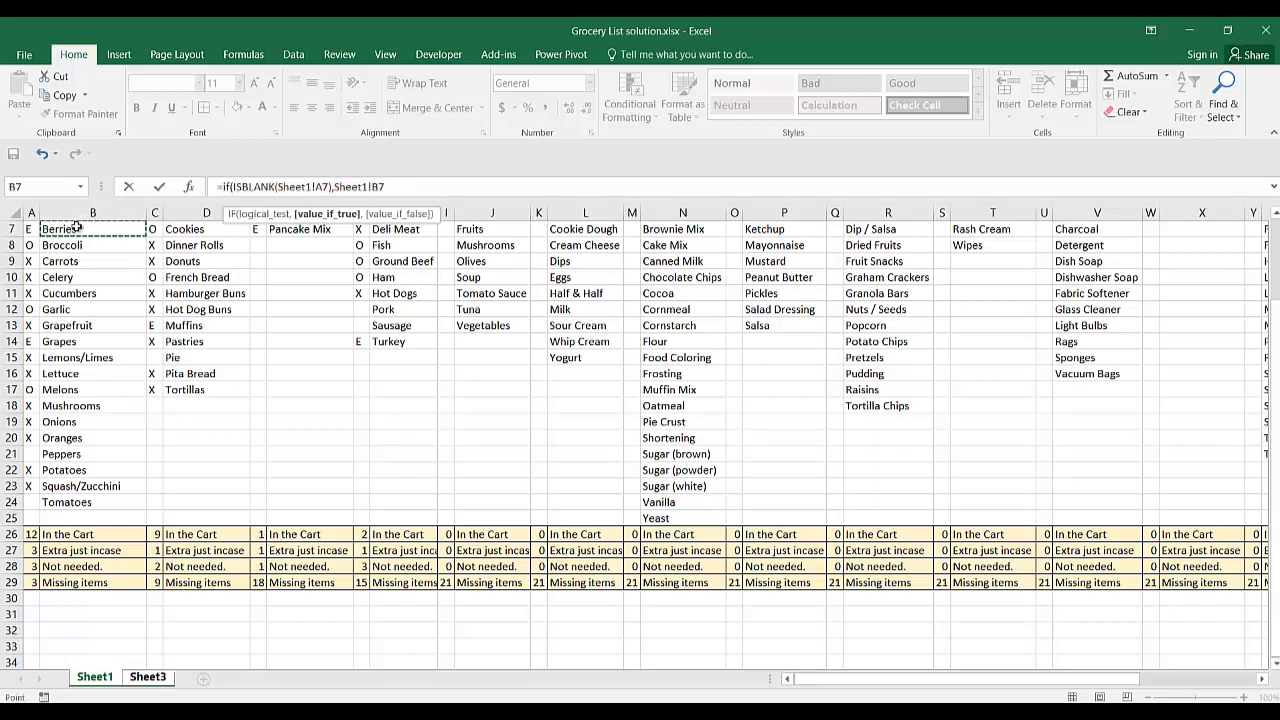
{"action": "type", "text": ","}
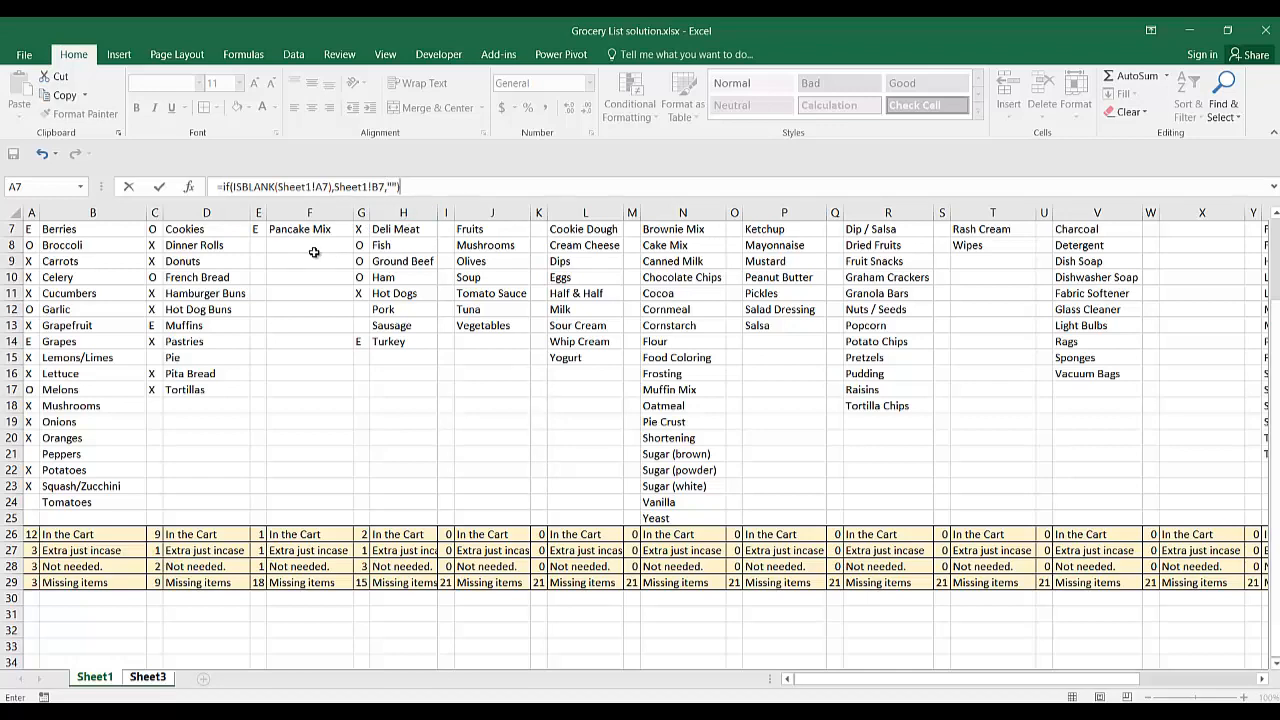
{"action": "key", "text": "Return"}
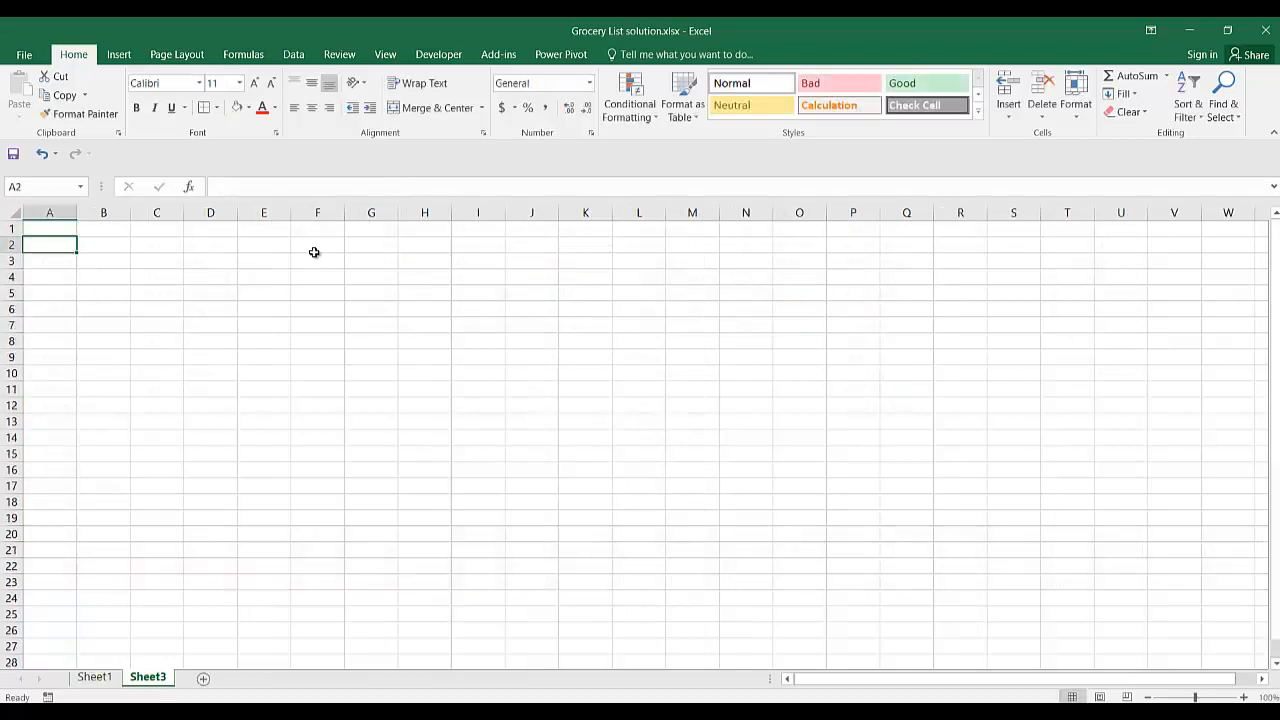
Fill the IF formula from A1 down to A24 on Sheet3 and check the formulas behind the resulting entries.
{"action": "left_click", "coordinate": [52, 228]}
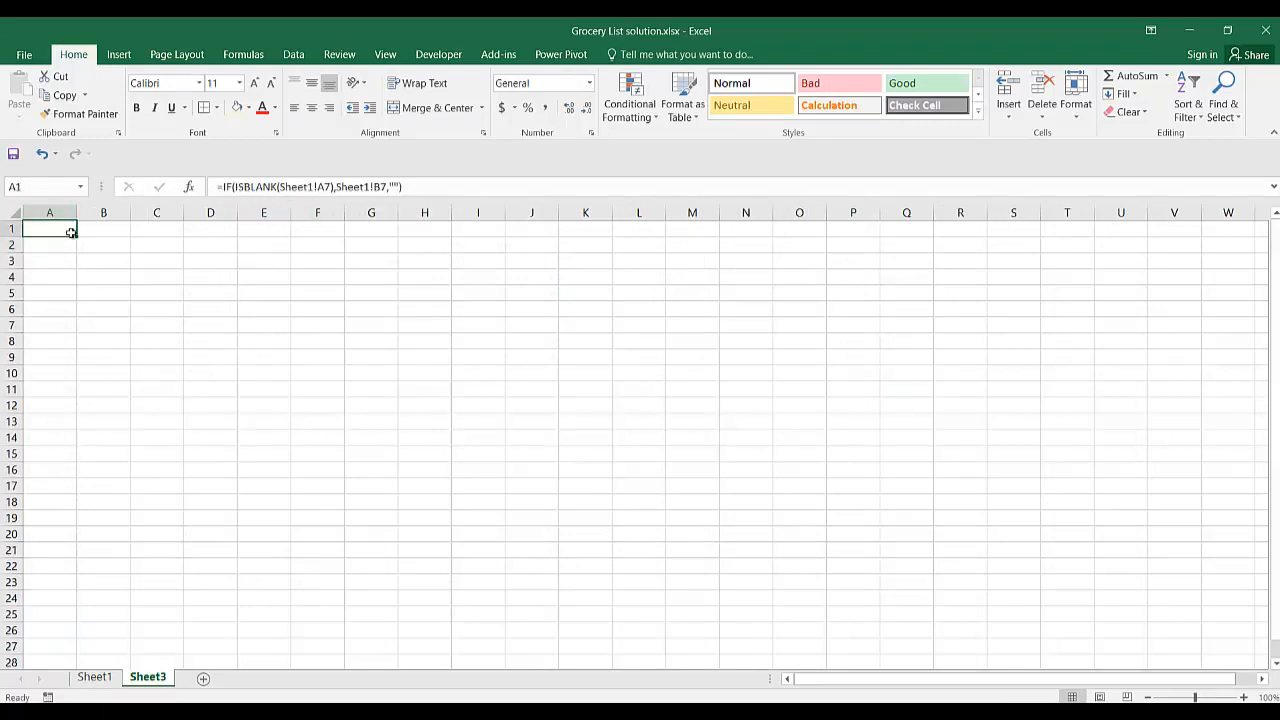
{"action": "left_click", "coordinate": [95, 677]}
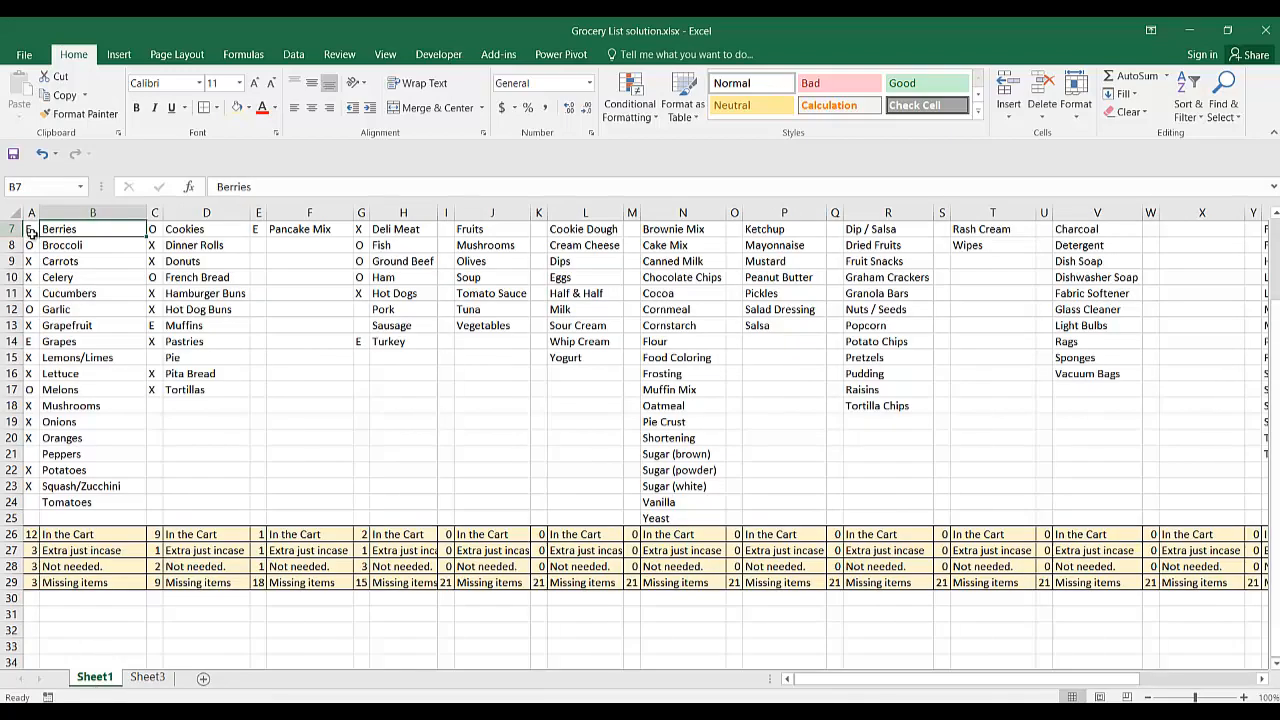
{"action": "left_click", "coordinate": [140, 677]}
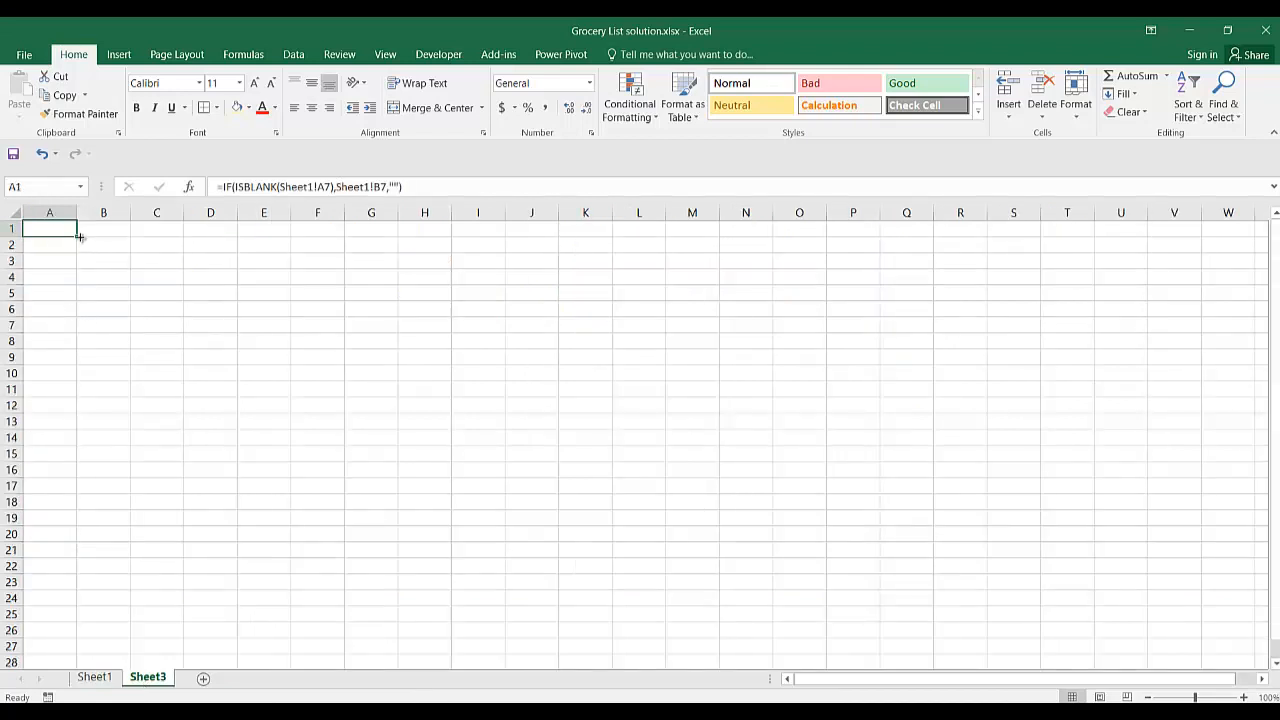
{"action": "left_click_drag", "start_coordinate": [78, 235], "coordinate": [77, 609]}
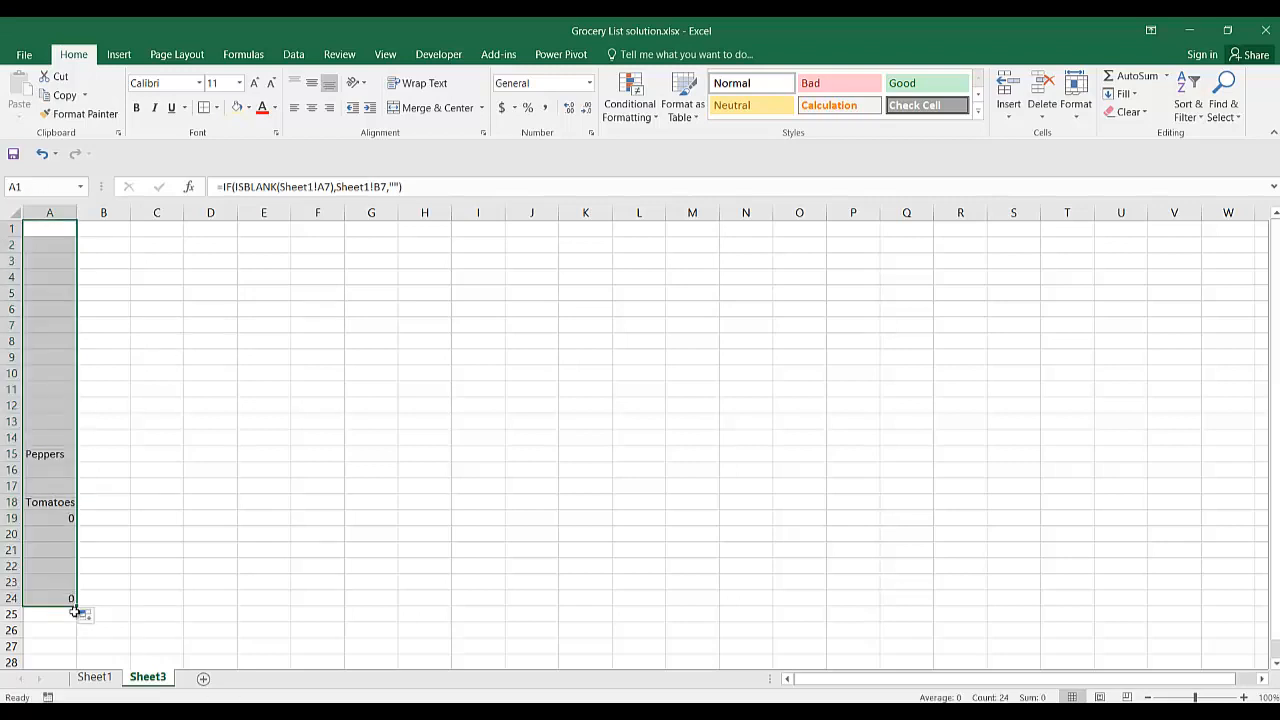
{"action": "left_click", "coordinate": [42, 459]}
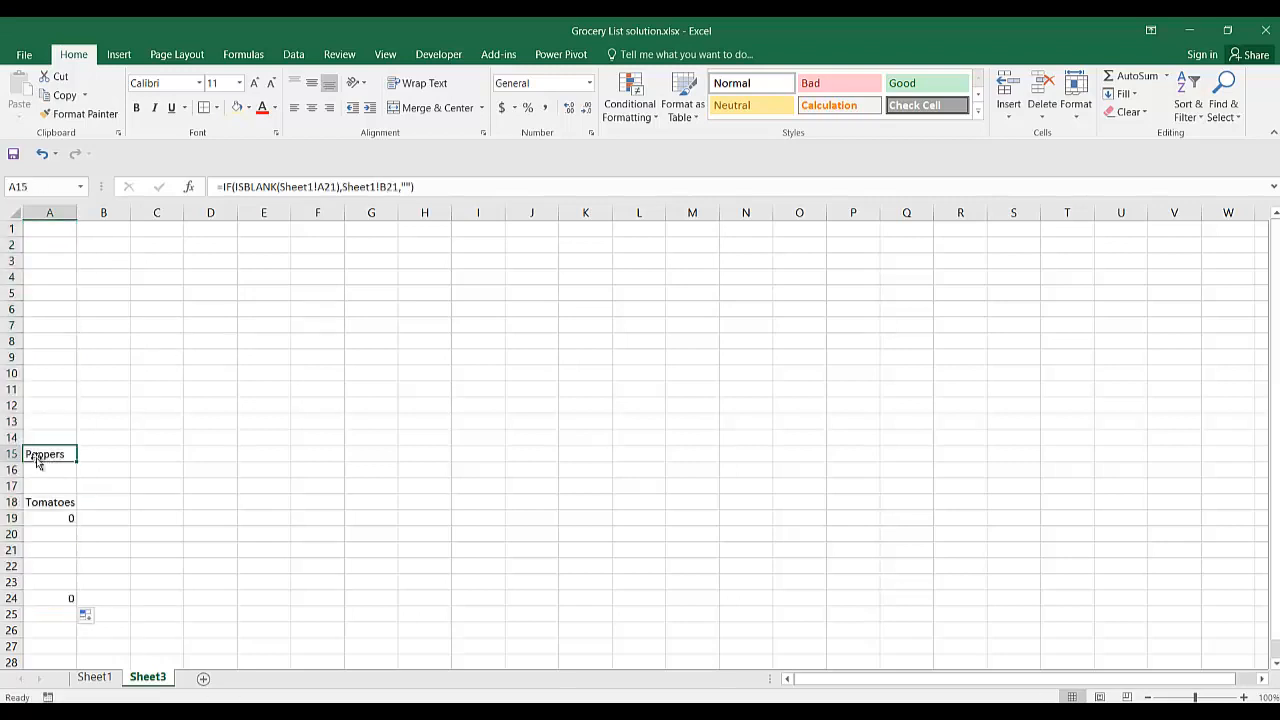
{"action": "left_click", "coordinate": [35, 502]}
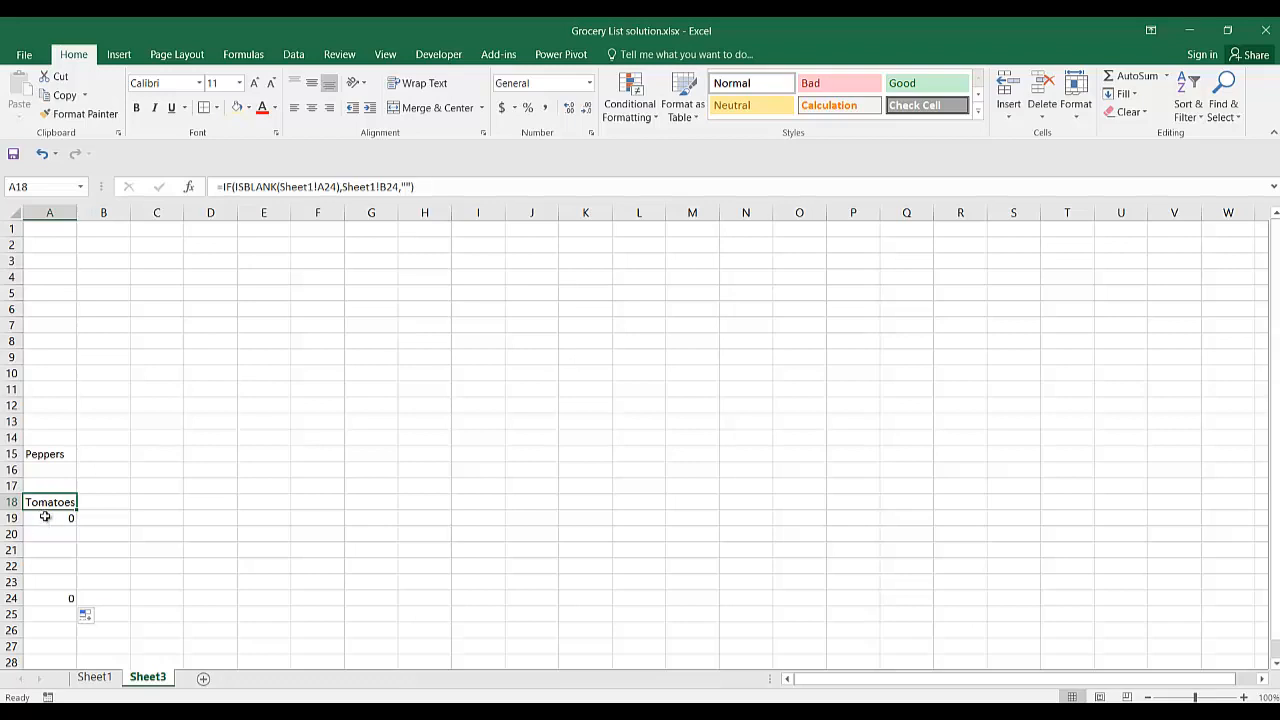
{"action": "left_click", "coordinate": [45, 518]}
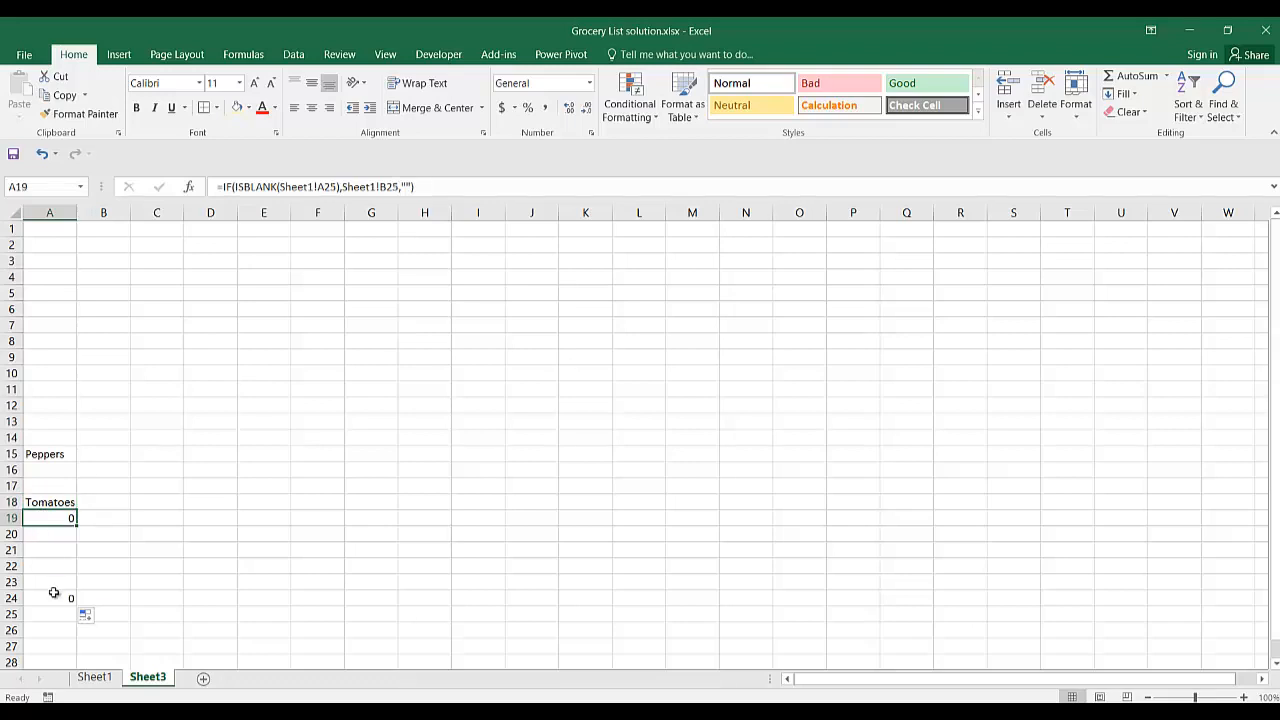
Fill the formulas in A1:A23 across Sheet3 to column AY.
{"action": "left_click_drag", "start_coordinate": [54, 233], "coordinate": [1143, 570]}
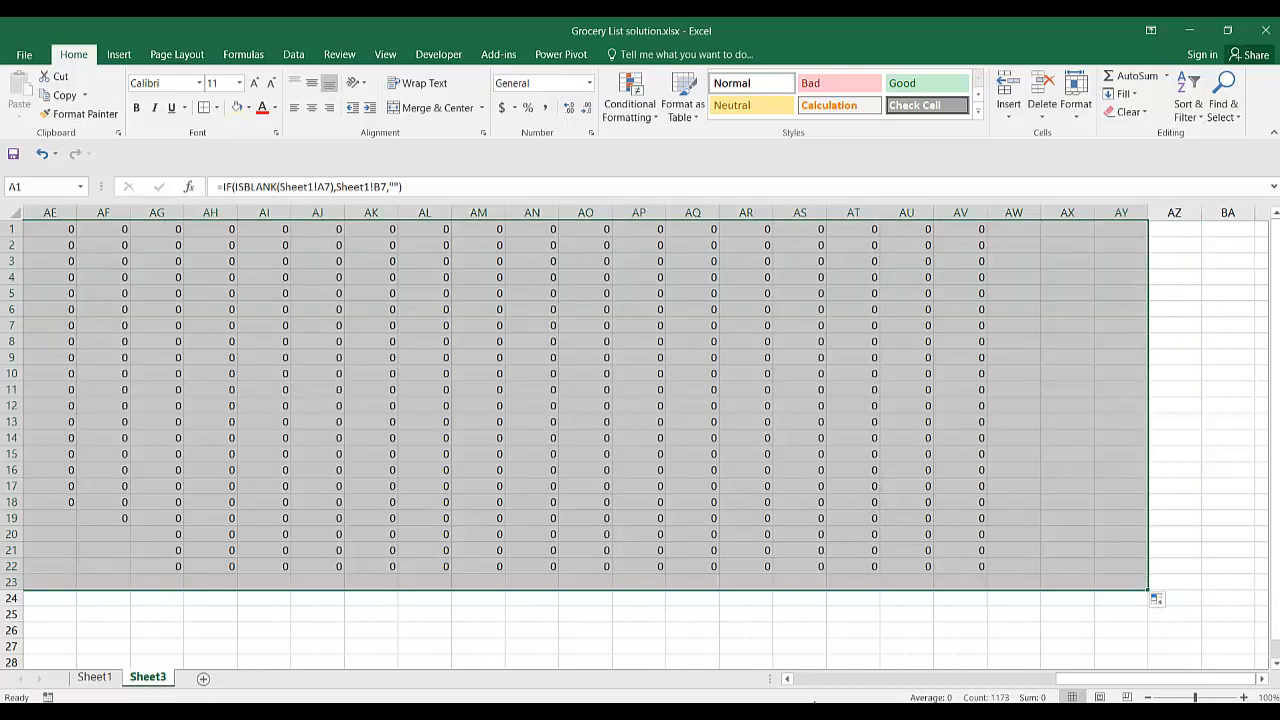
{"action": "left_click_drag", "start_coordinate": [951, 695], "coordinate": [300, 688]}
{"action": "left_click", "coordinate": [447, 393]}
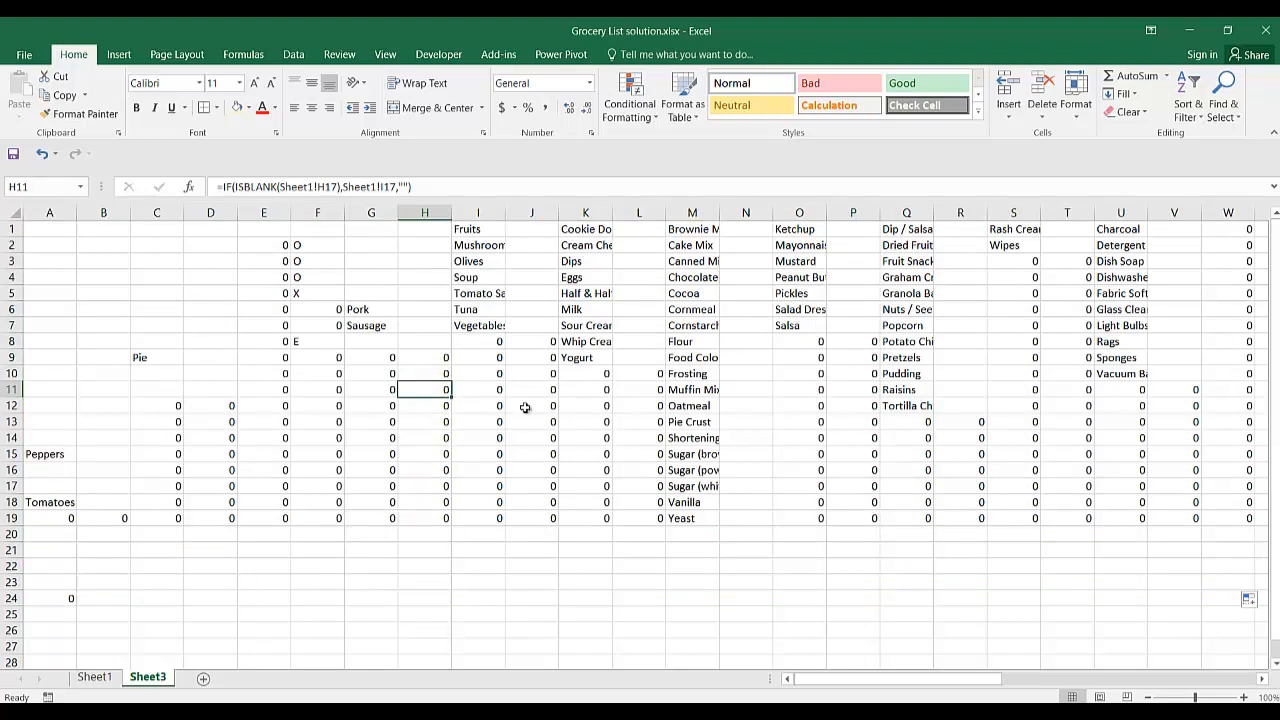
Examine the filled formulas and the unmarked items listed for each category on Sheet3.
{"action": "left_click", "coordinate": [93, 344]}
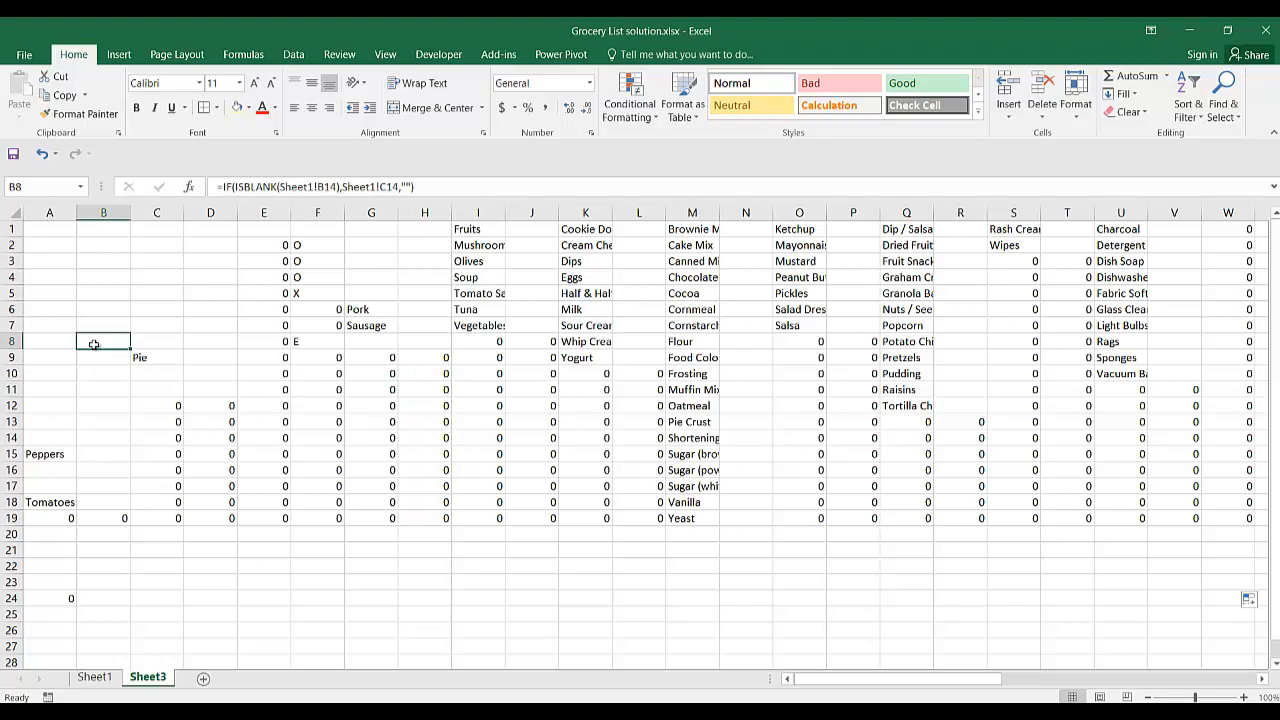
{"action": "left_click", "coordinate": [148, 357]}
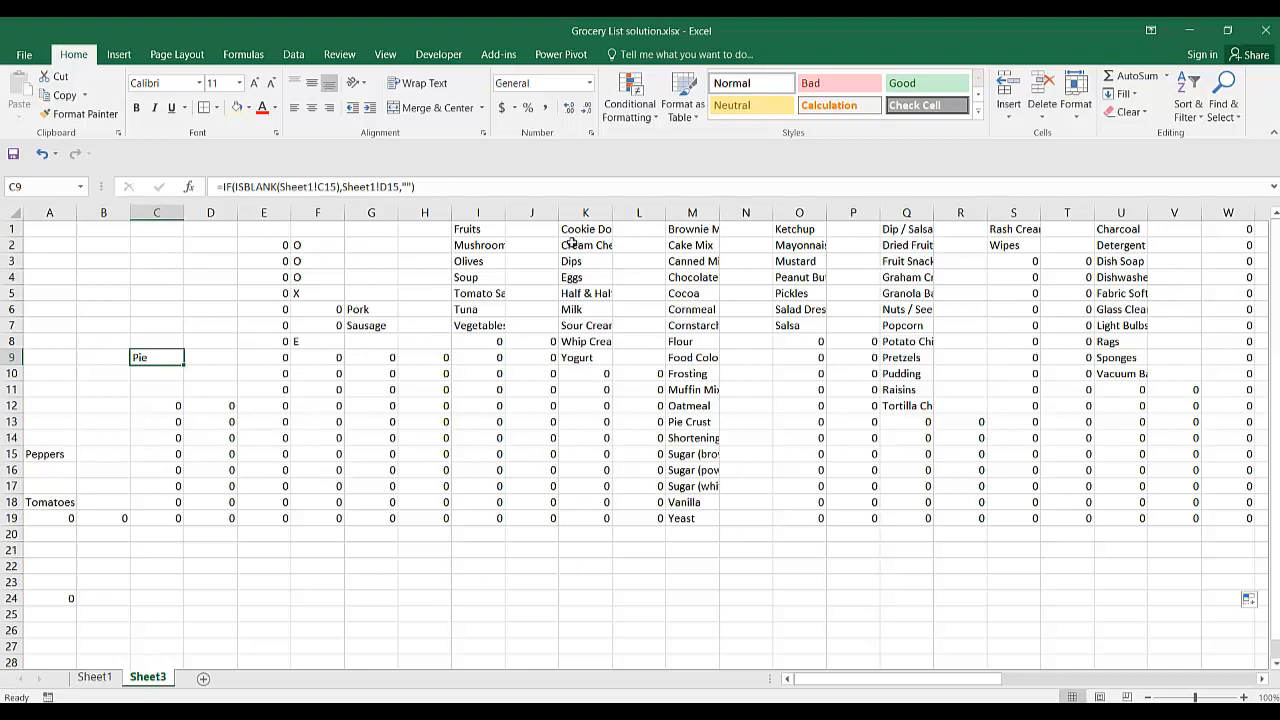
{"action": "left_click", "coordinate": [463, 226]}
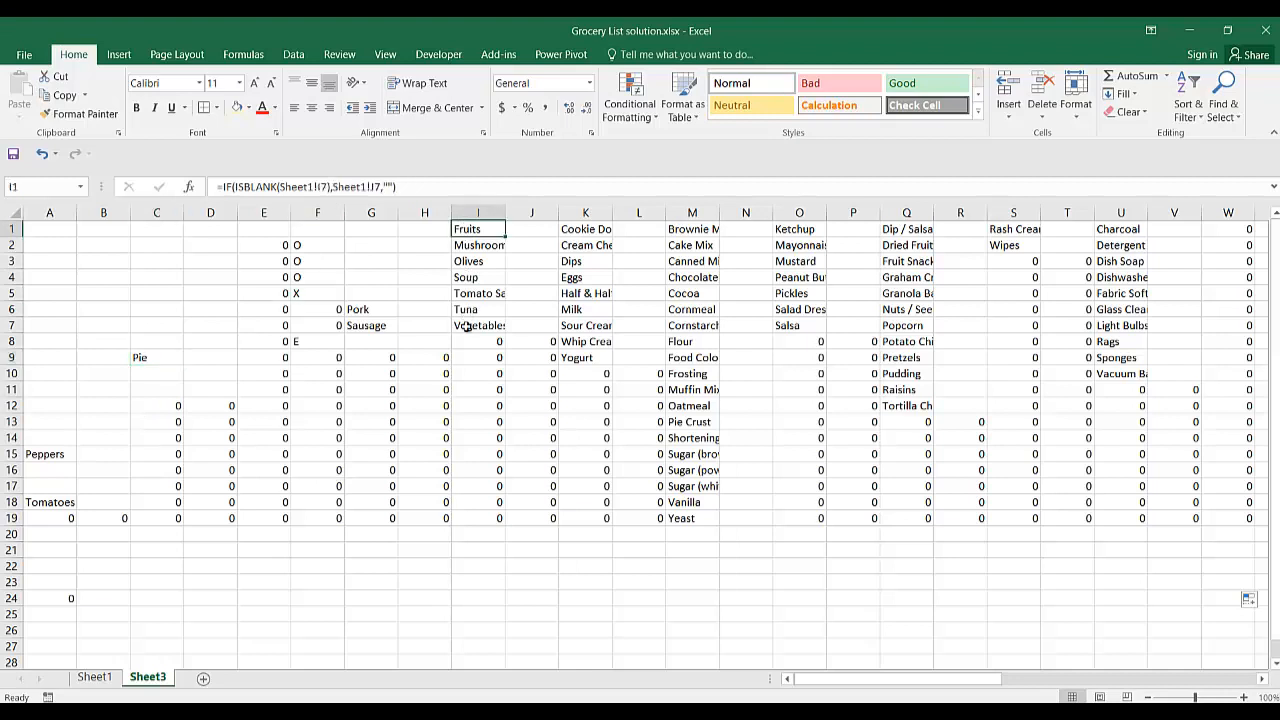
{"action": "left_click", "coordinate": [466, 325]}
{"action": "left_click", "coordinate": [572, 234]}
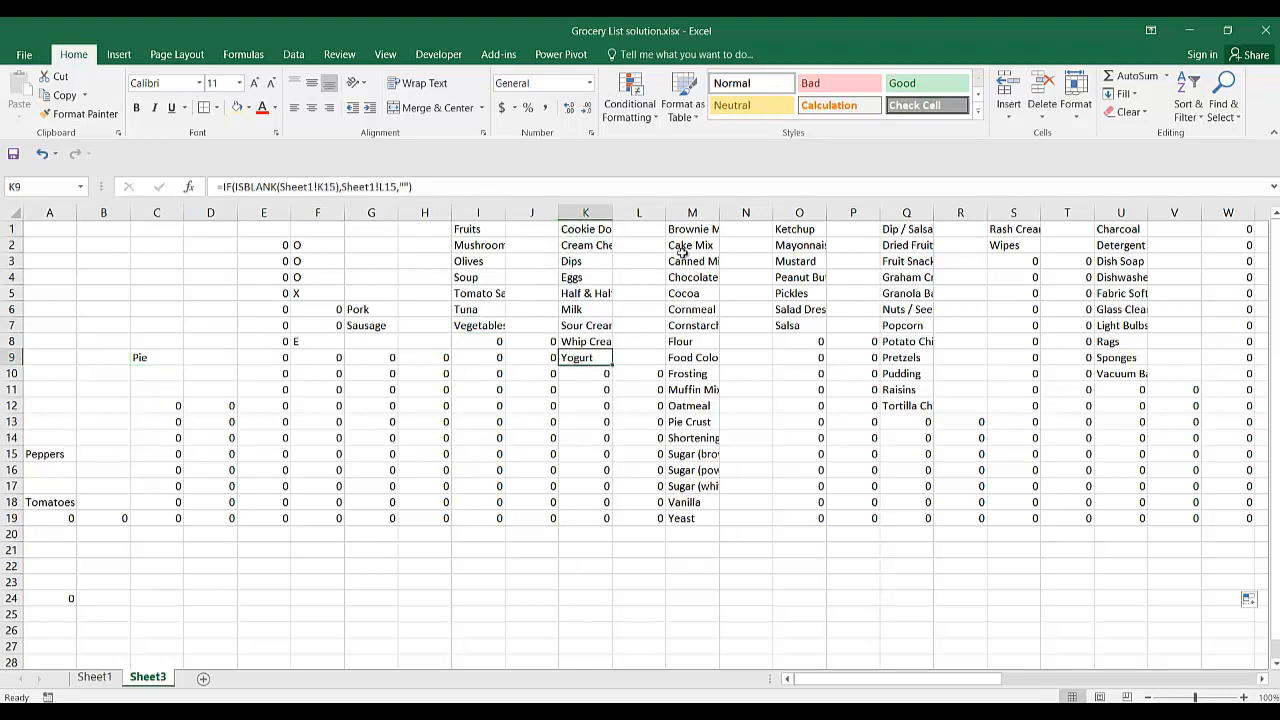
{"action": "left_click", "coordinate": [688, 246]}
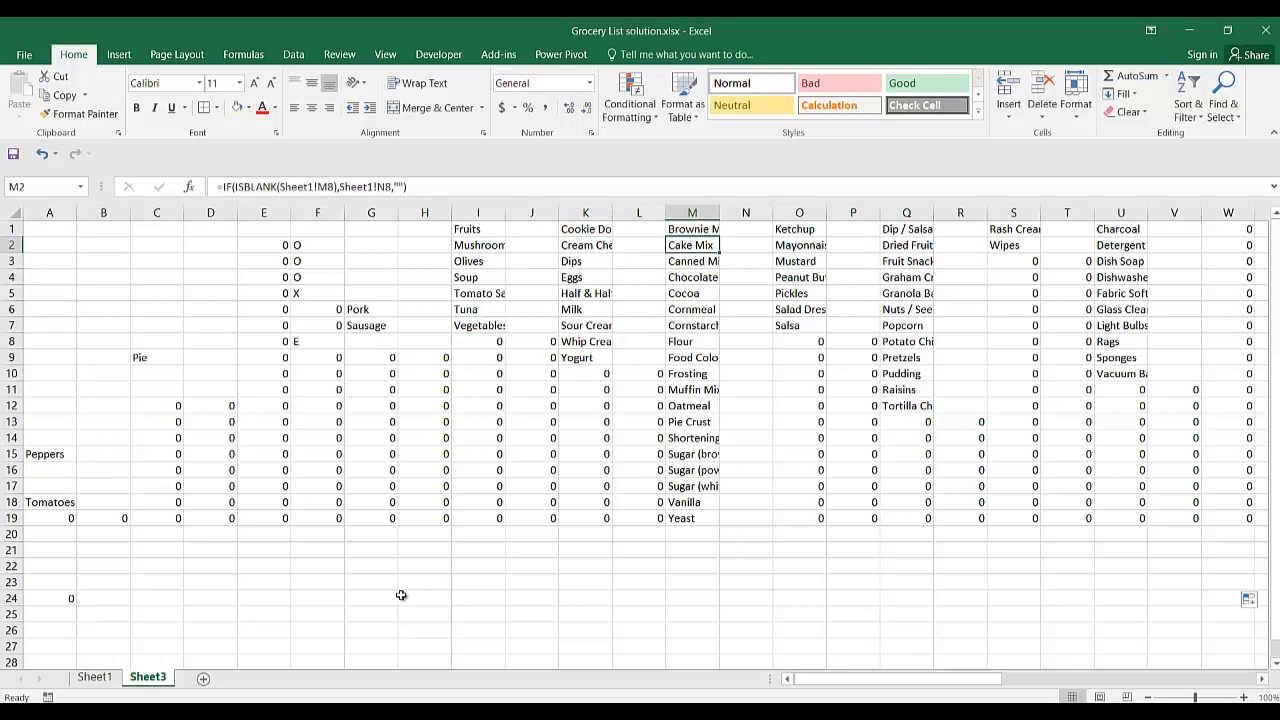
{"action": "left_click", "coordinate": [765, 426]}
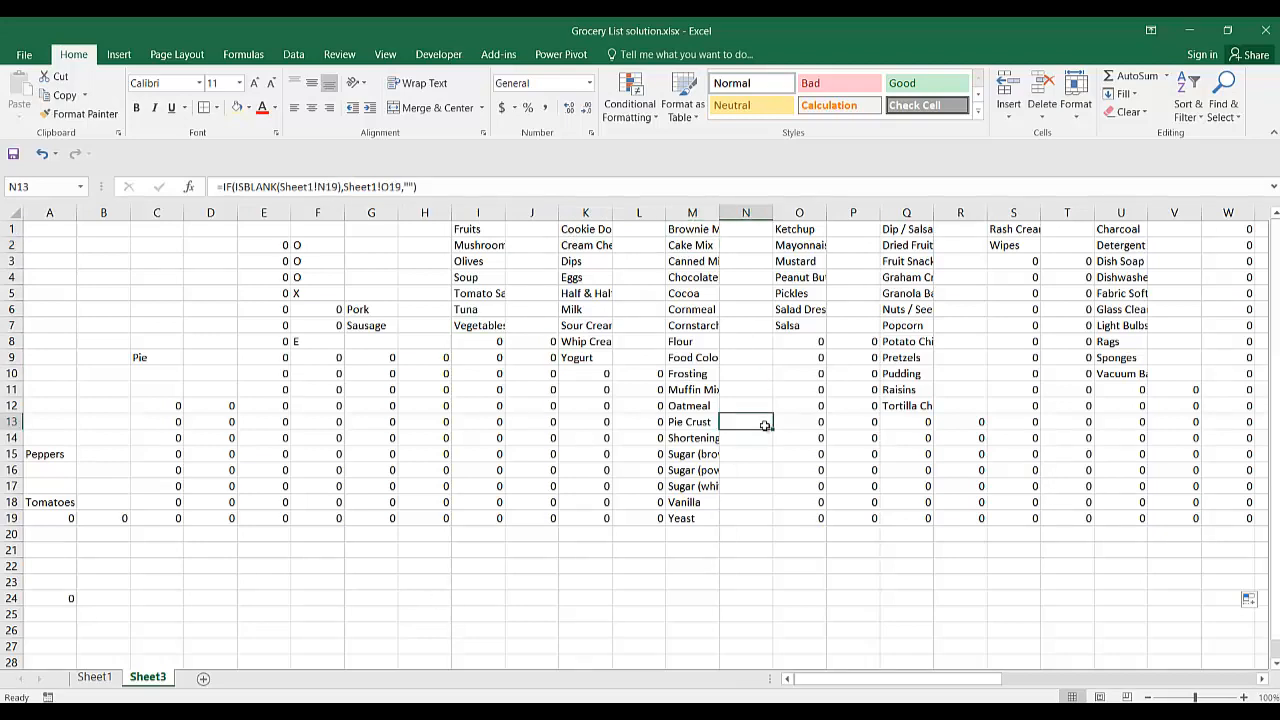
{"action": "scroll", "coordinate": [765, 426], "scroll_direction": "right", "scroll_amount": 10}
{"action": "scroll", "coordinate": [765, 426], "scroll_direction": "left", "scroll_amount": 10}
{"action": "left_click", "coordinate": [161, 241]}
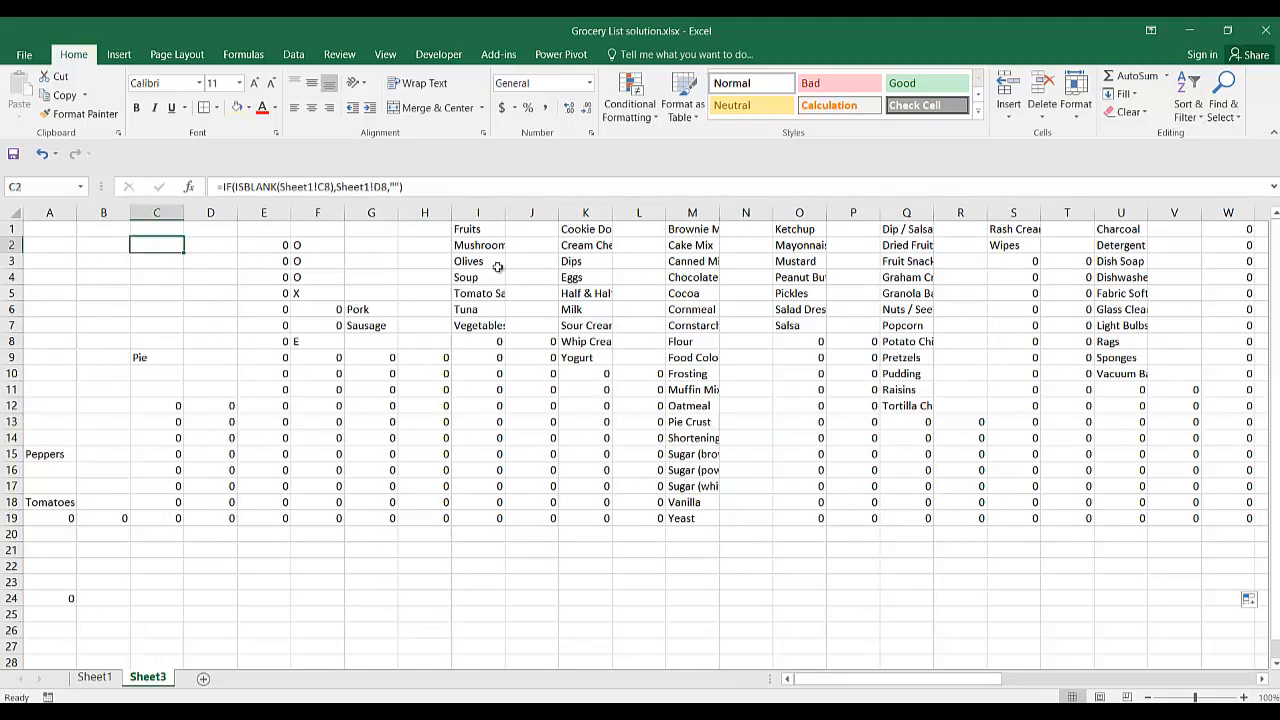
Undo the last change on Sheet3.
{"action": "key", "text": "ctrl+z"}
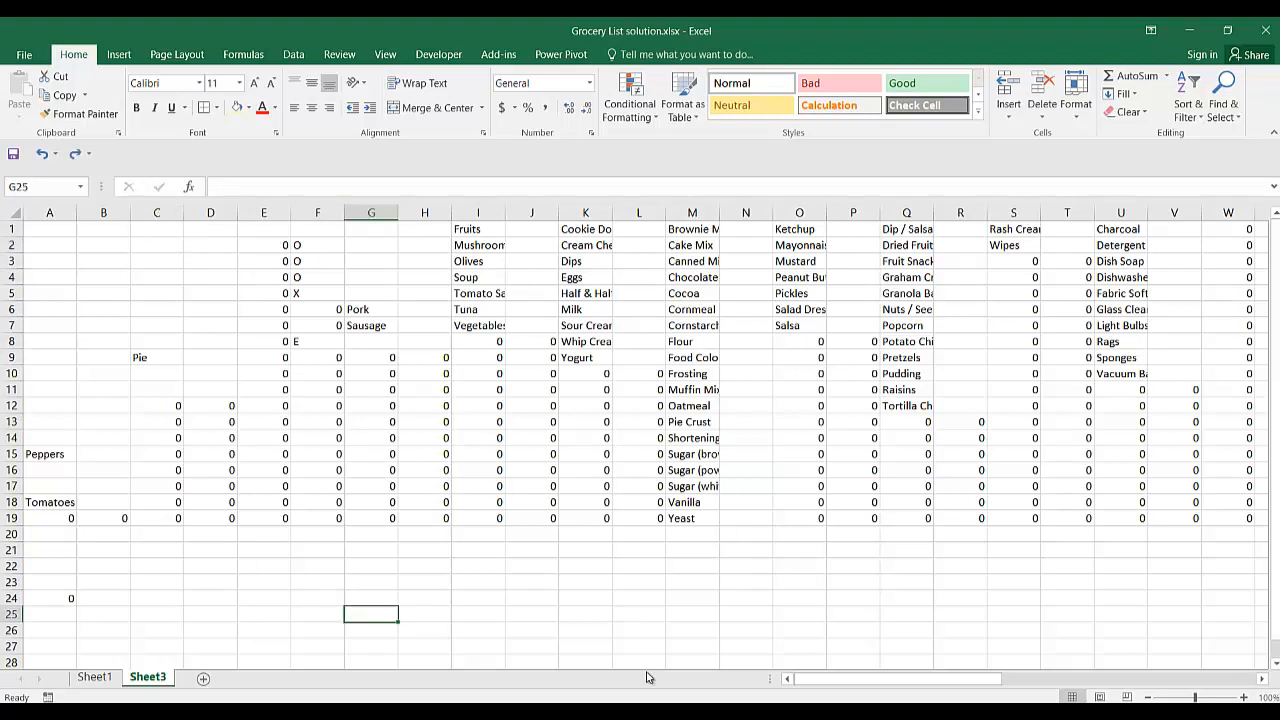
{"action": "left_click", "coordinate": [652, 714]}
{"action": "left_click", "coordinate": [652, 714]}
{"action": "left_click", "coordinate": [487, 408]}
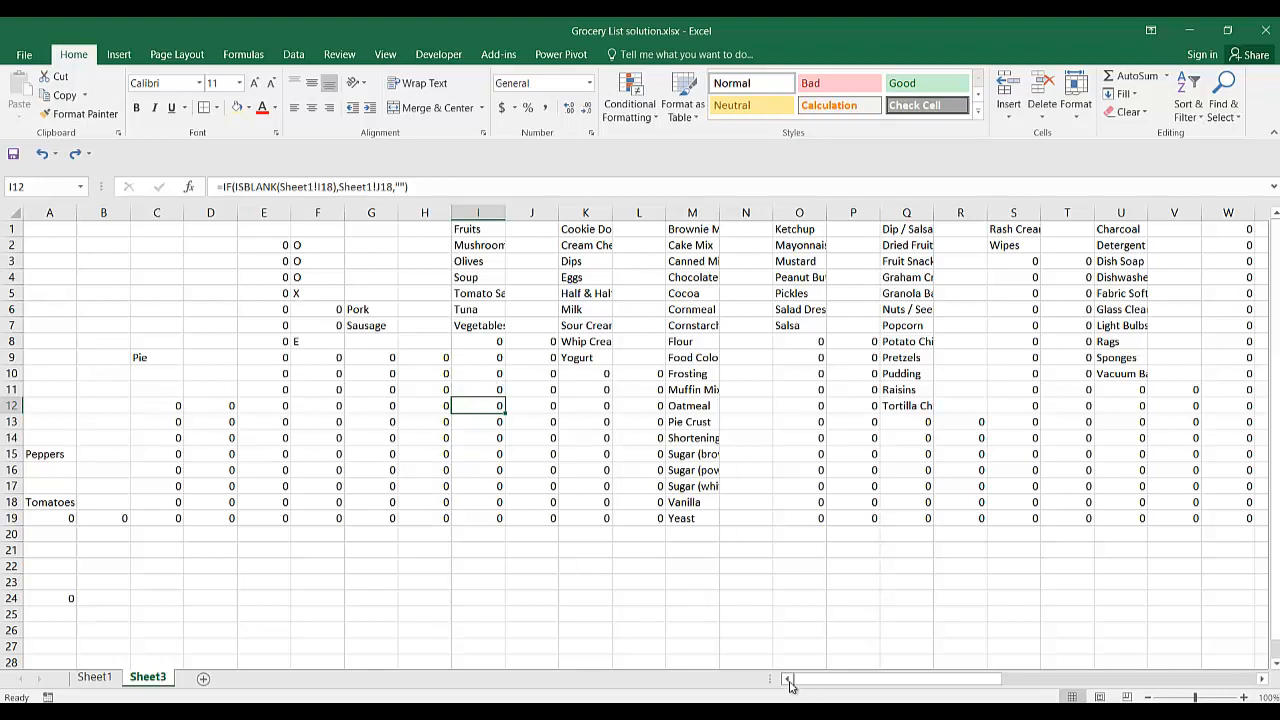
Apply a custom number format that hides zero values to all filled Sheet3 columns, starting from column A.
{"action": "left_click", "coordinate": [196, 273]}
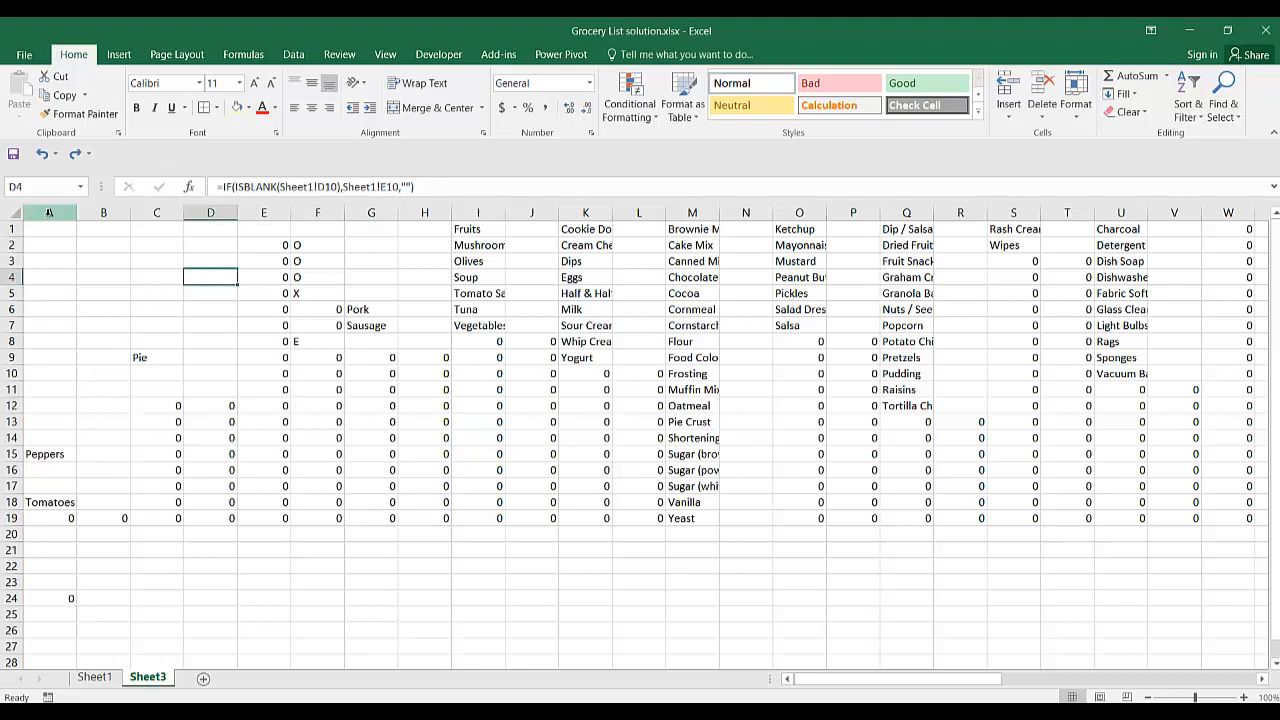
{"action": "left_click_drag", "start_coordinate": [50, 212], "coordinate": [1101, 283]}
{"action": "left_click_drag", "start_coordinate": [1097, 682], "coordinate": [768, 685]}
{"action": "right_click", "coordinate": [268, 350]}
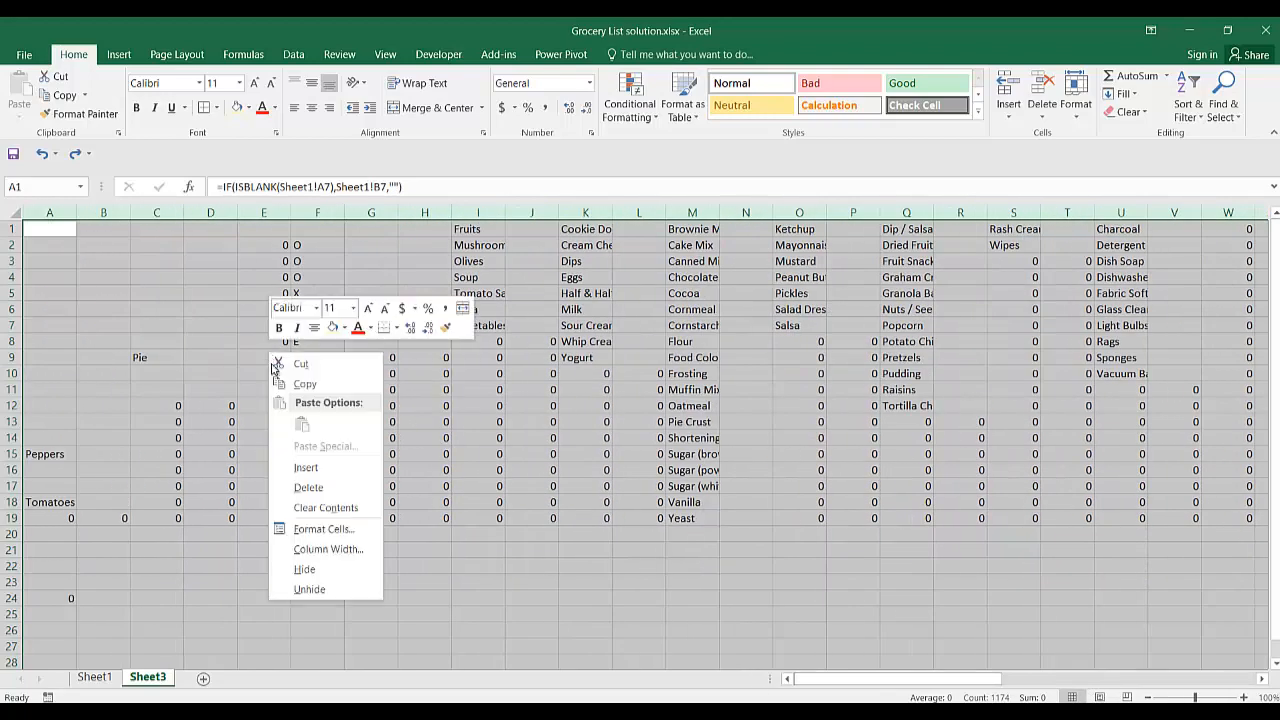
{"action": "left_click", "coordinate": [316, 531]}
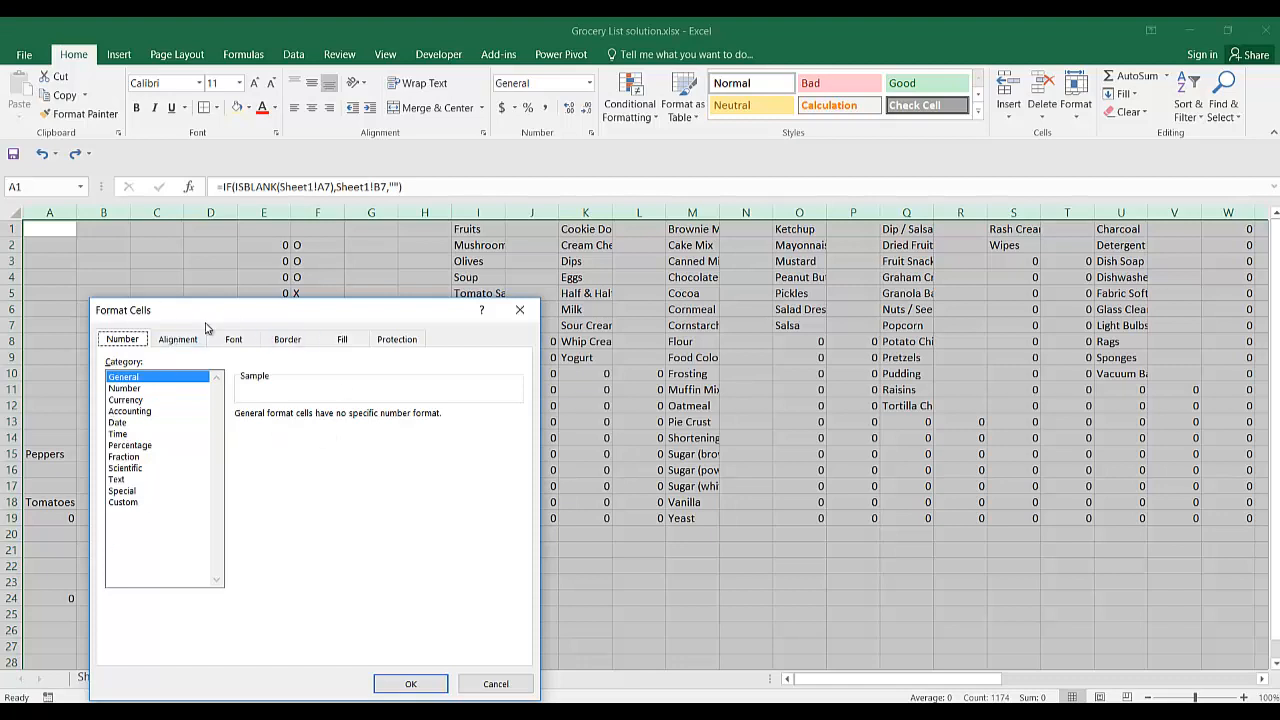
{"action": "left_click_drag", "start_coordinate": [208, 322], "coordinate": [300, 227]}
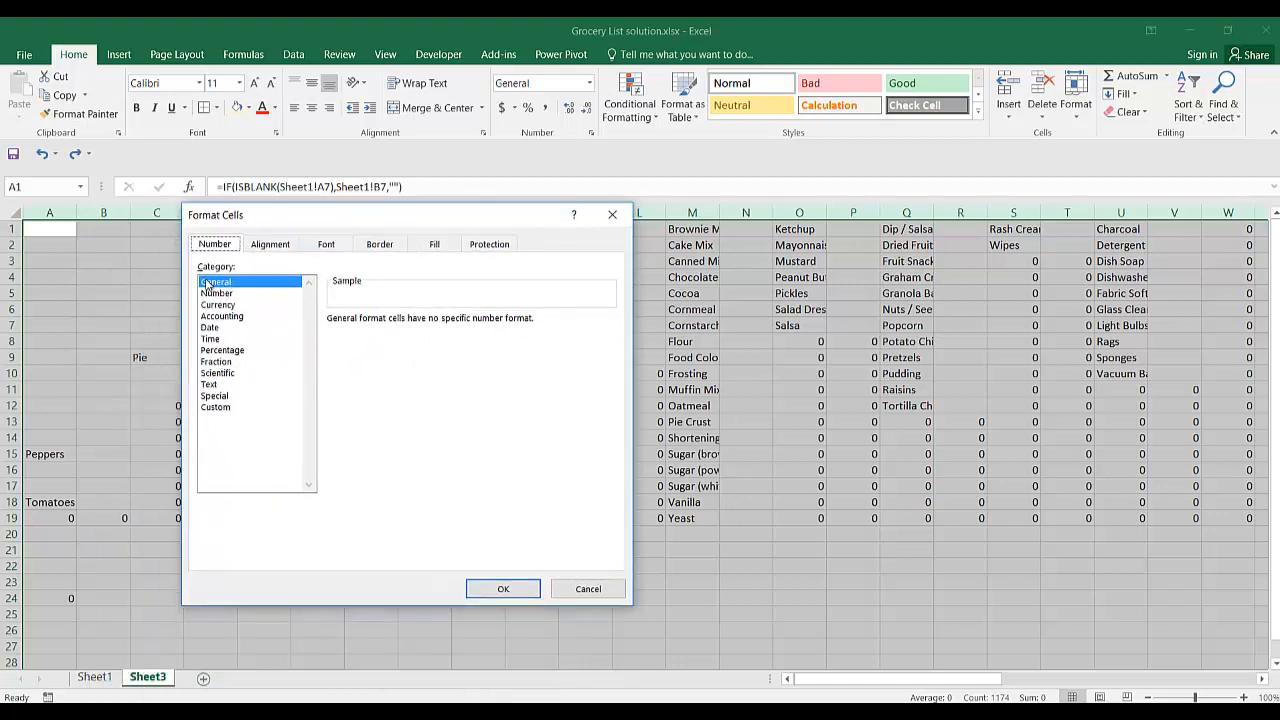
{"action": "left_click", "coordinate": [215, 407]}
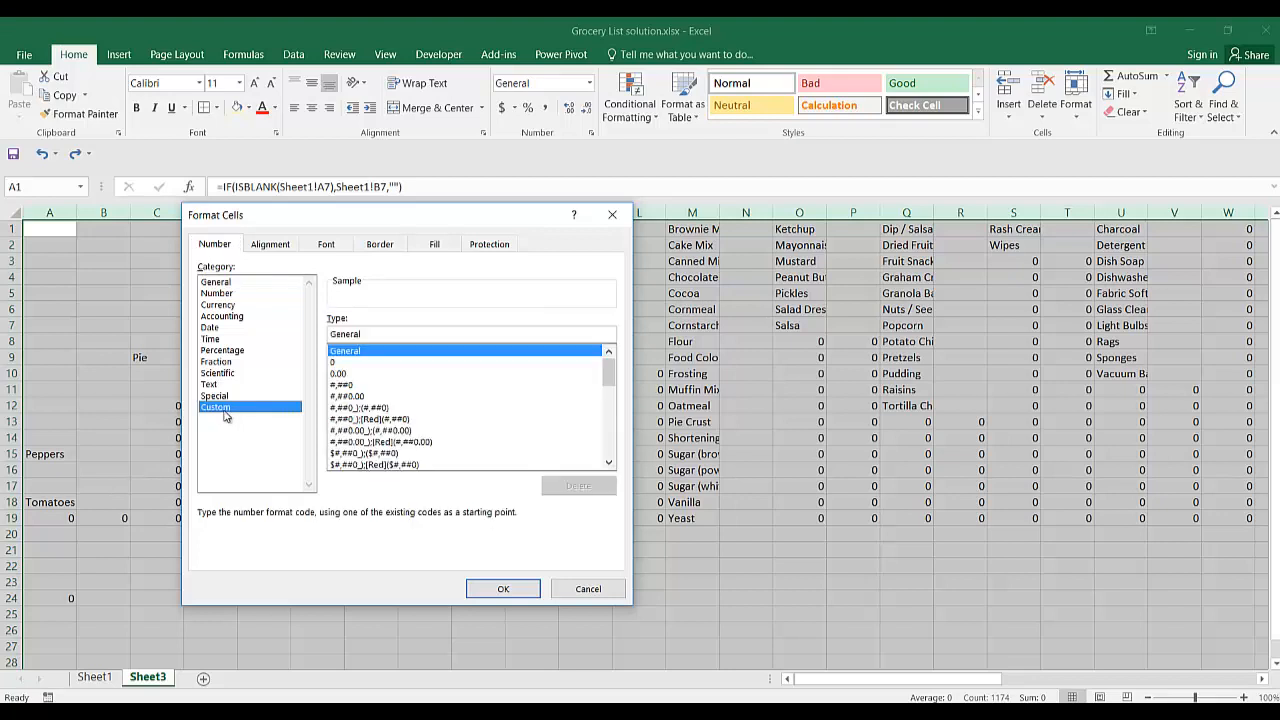
{"action": "double_click", "coordinate": [375, 334]}
{"action": "type", "text": "0"}
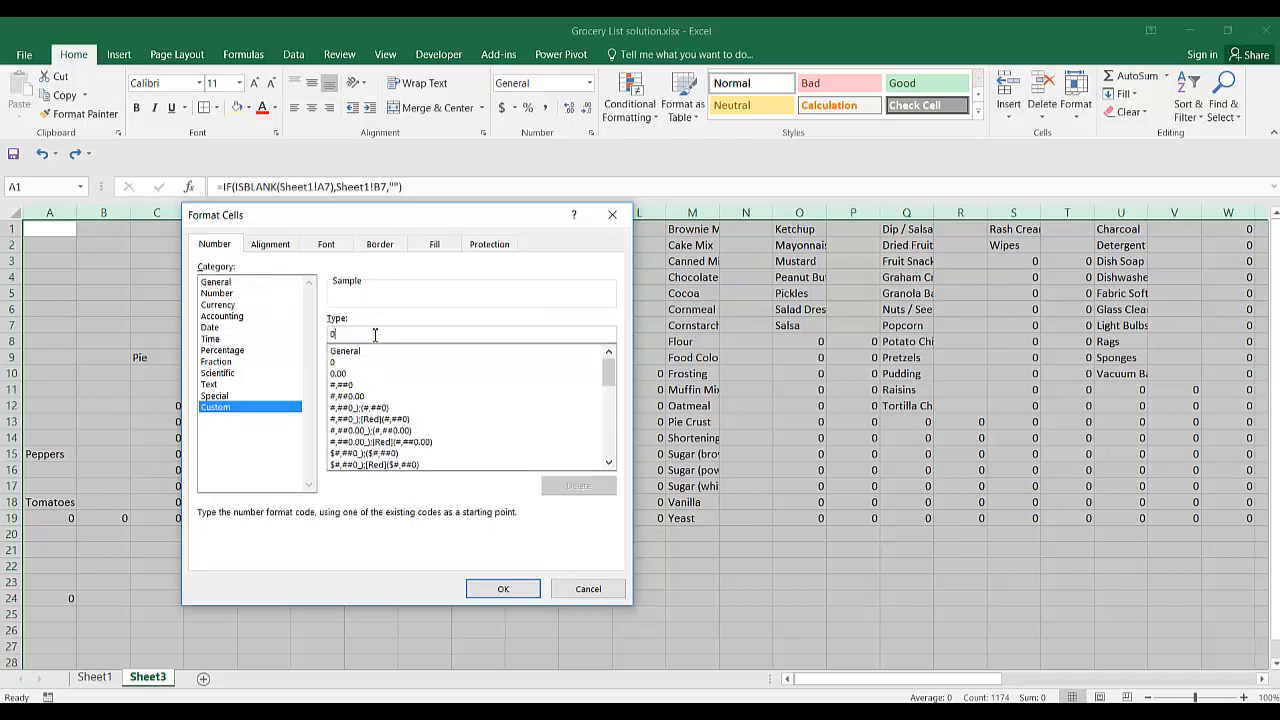
{"action": "type", "text": ";;"}
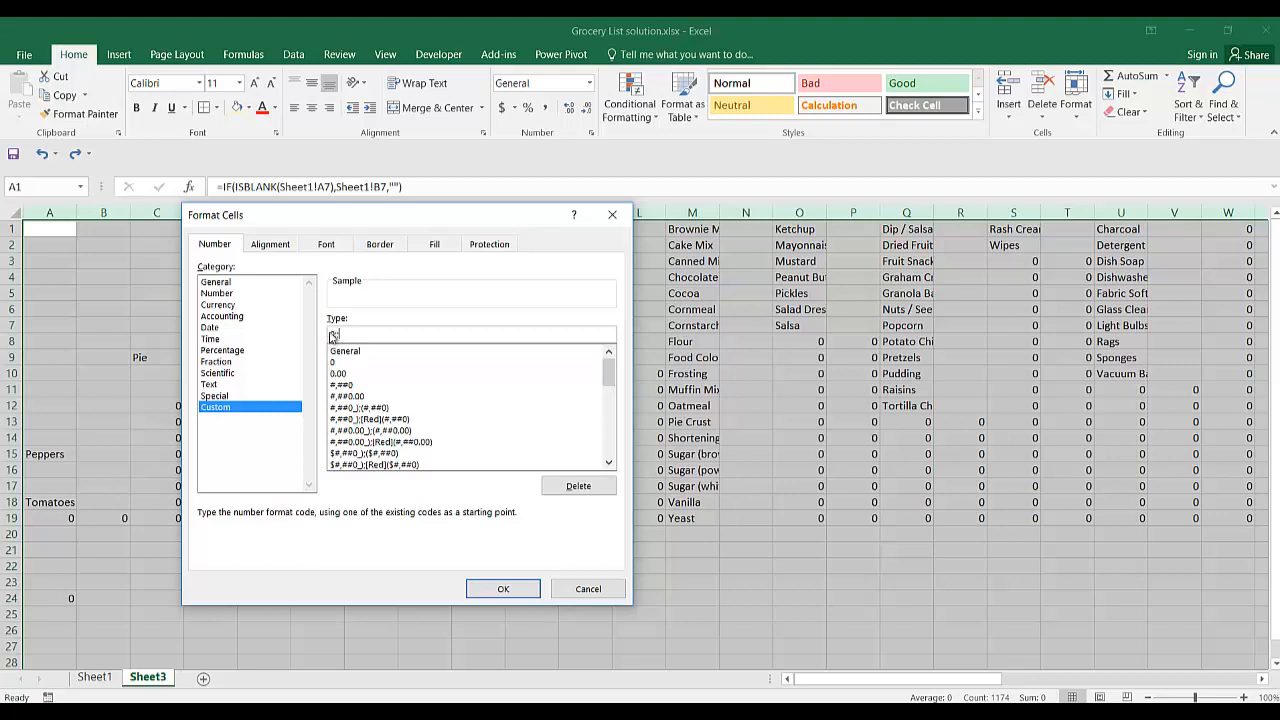
{"action": "left_click", "coordinate": [490, 589]}
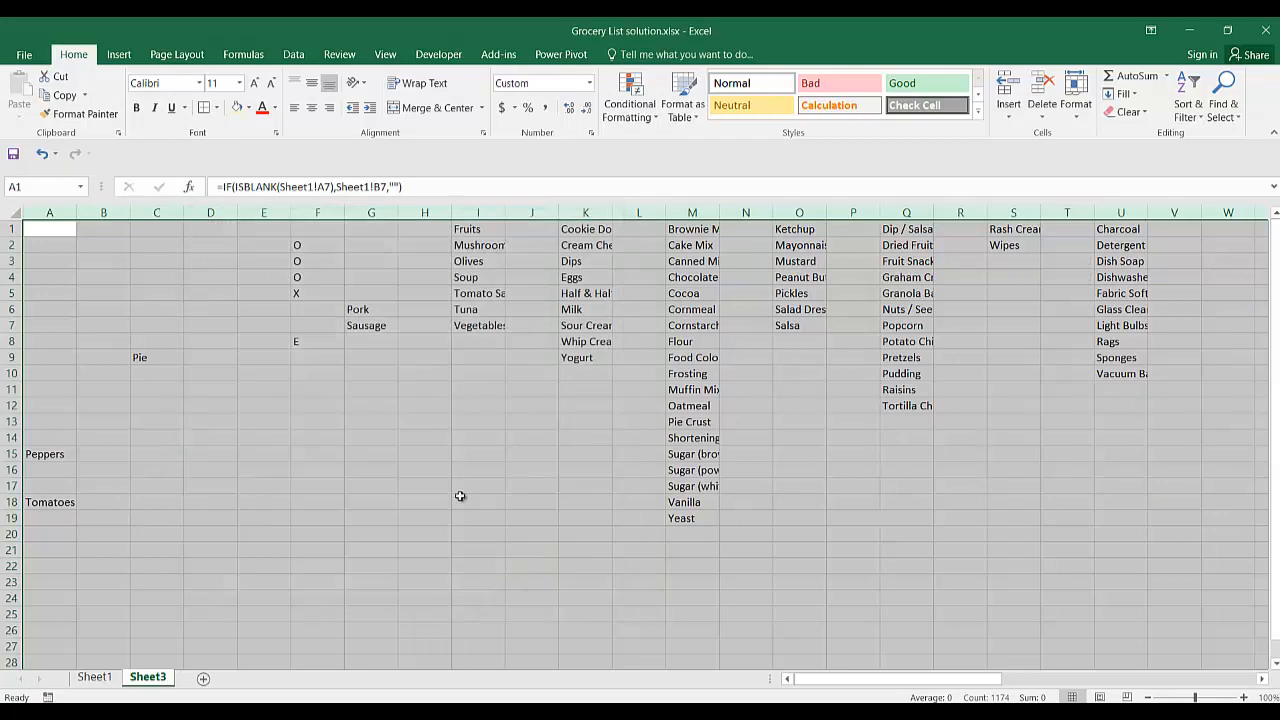
AutoFit the widths of columns I, K, M, O, Q and S on Sheet3 to their item names.
{"action": "left_click", "coordinate": [460, 497]}
{"action": "scroll", "coordinate": [460, 497], "scroll_direction": "right", "scroll_amount": 10}
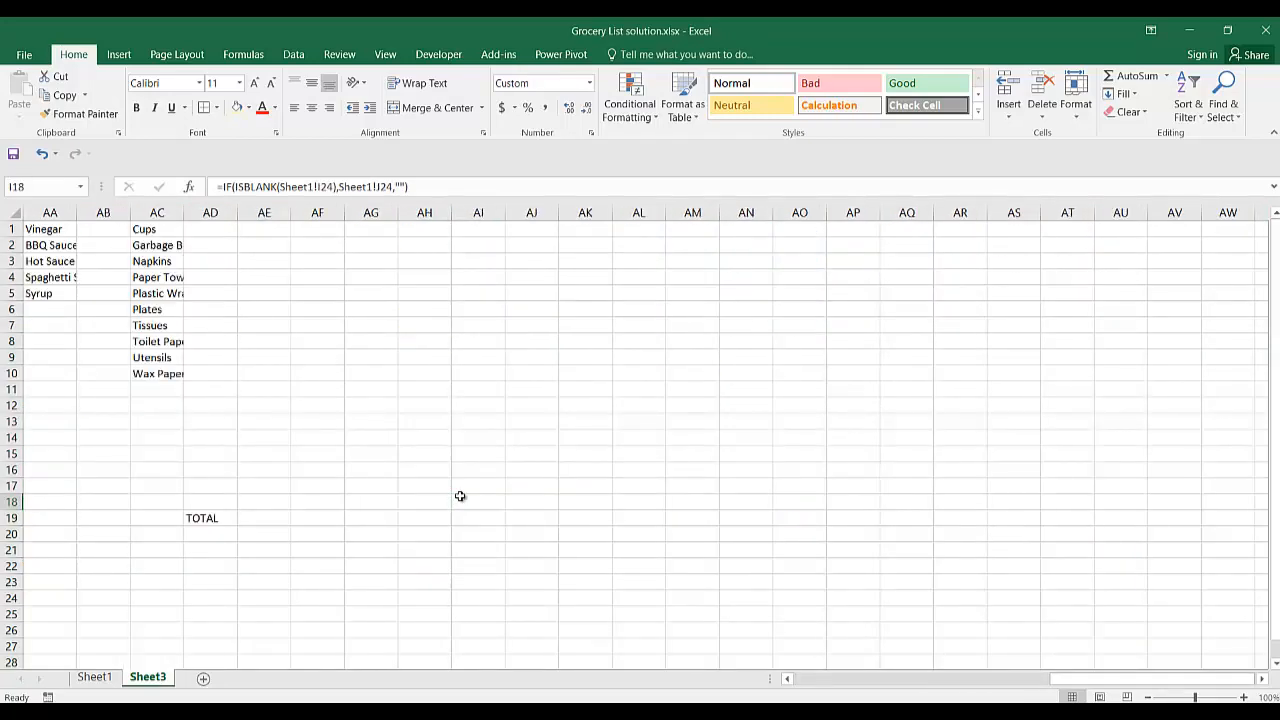
{"action": "scroll", "coordinate": [460, 497], "scroll_direction": "left", "scroll_amount": 5}
{"action": "scroll", "coordinate": [460, 497], "scroll_direction": "left", "scroll_amount": 5}
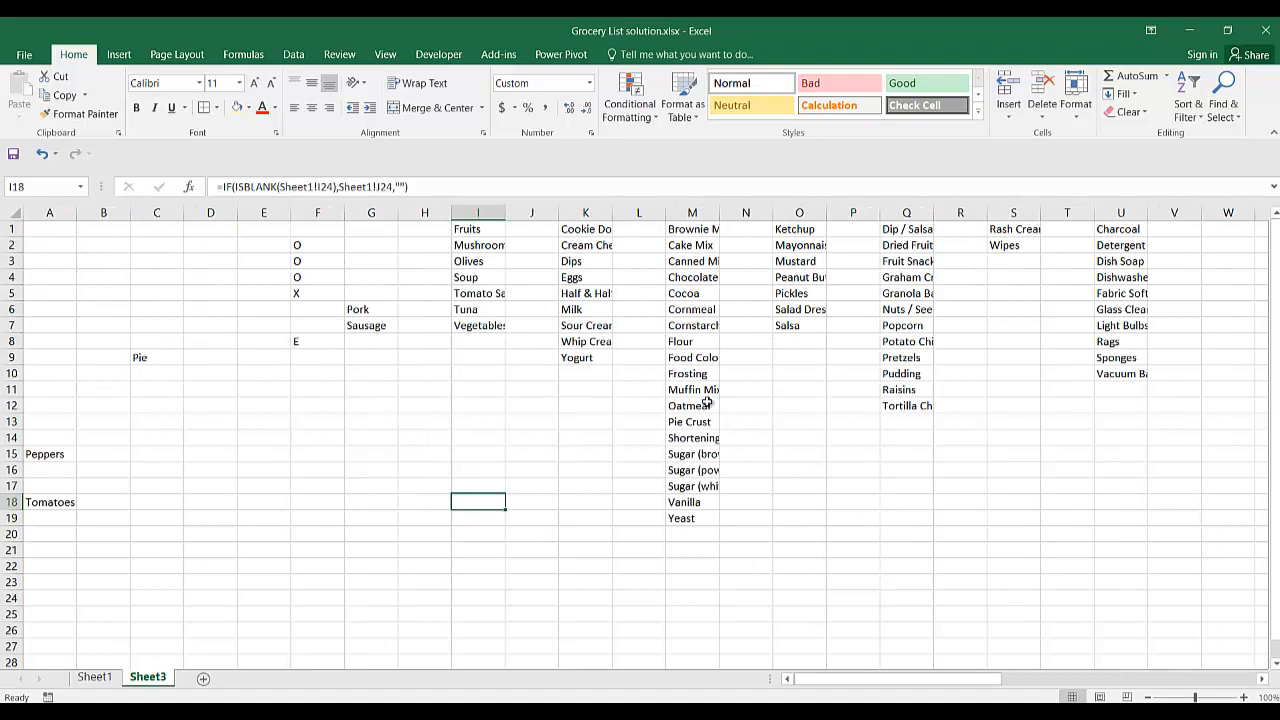
{"action": "double_click", "coordinate": [507, 208]}
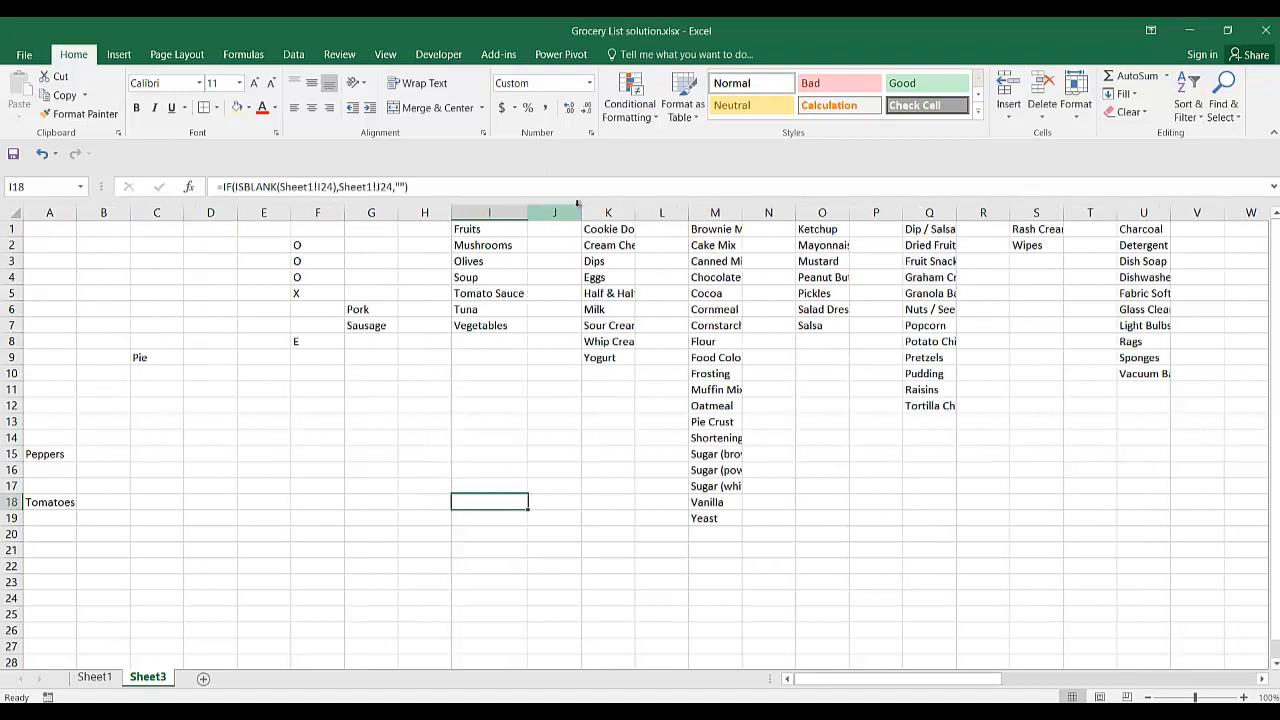
{"action": "double_click", "coordinate": [634, 208]}
{"action": "double_click", "coordinate": [764, 212]}
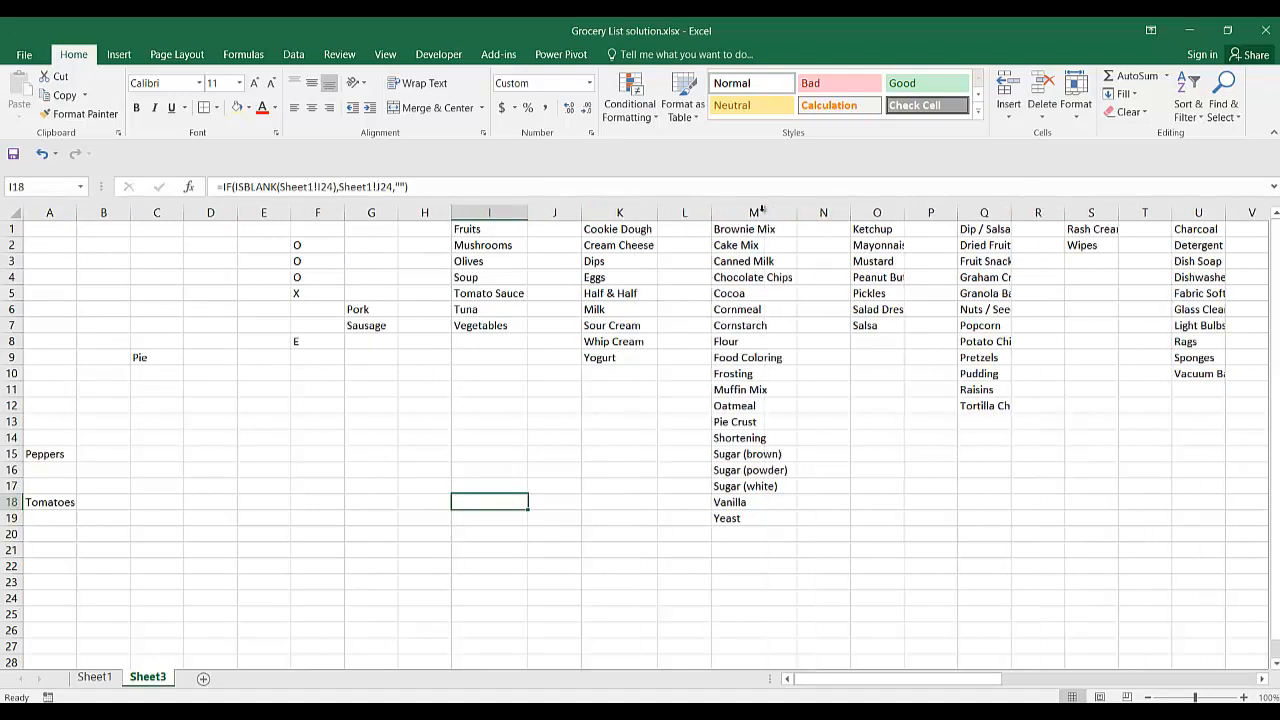
{"action": "double_click", "coordinate": [904, 212]}
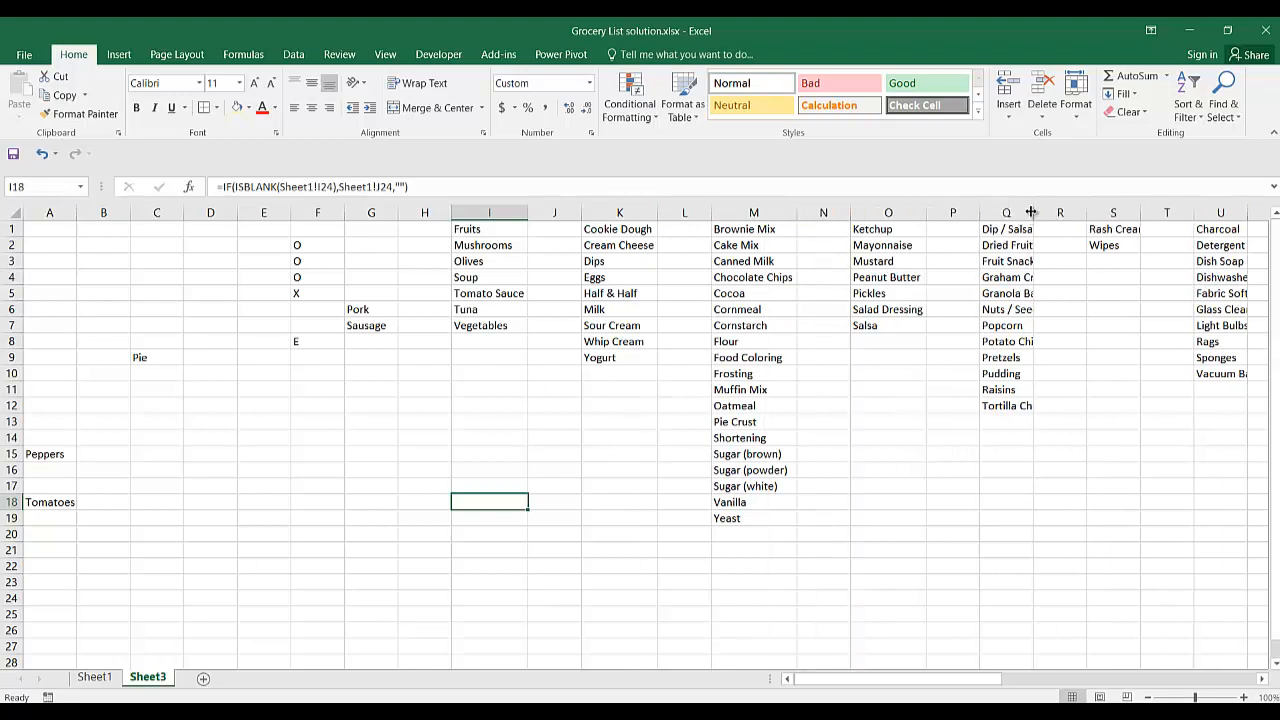
{"action": "double_click", "coordinate": [1032, 213]}
{"action": "double_click", "coordinate": [1178, 212]}
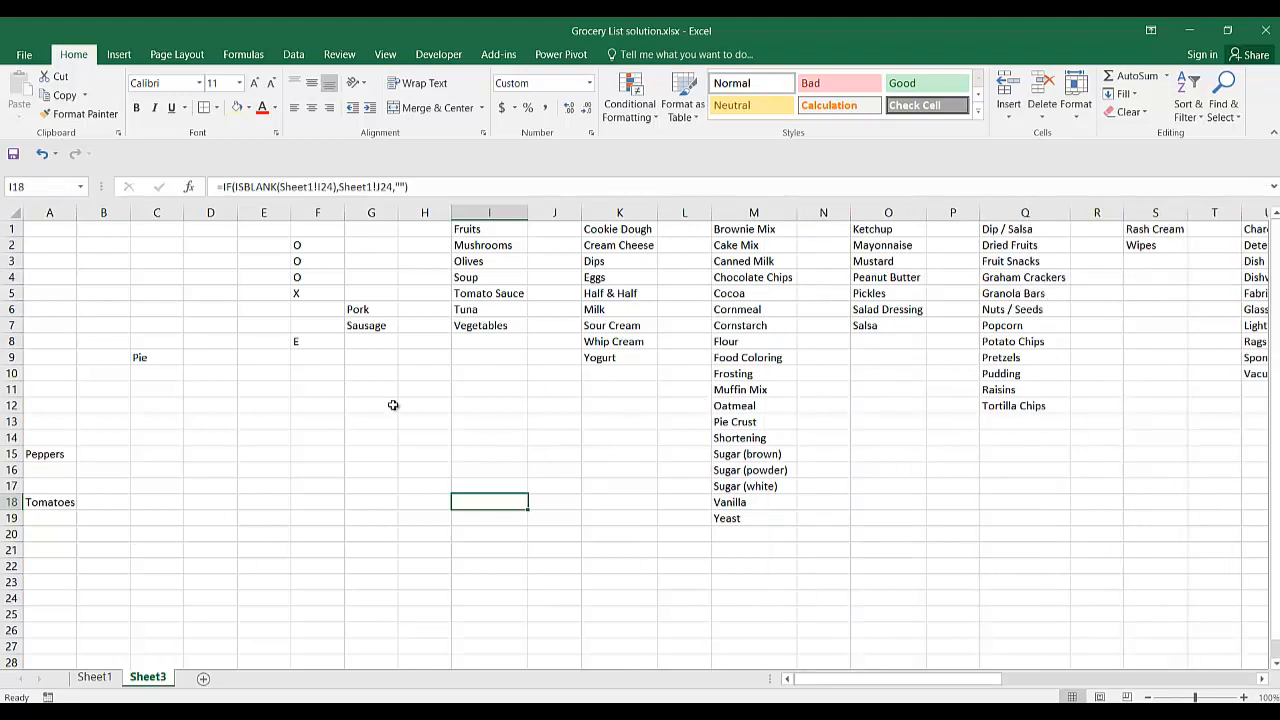
Compare Sheet1 with Sheet3 and inspect the count formulas for the first category in A26:A29 on Sheet1.
{"action": "left_click", "coordinate": [93, 677]}
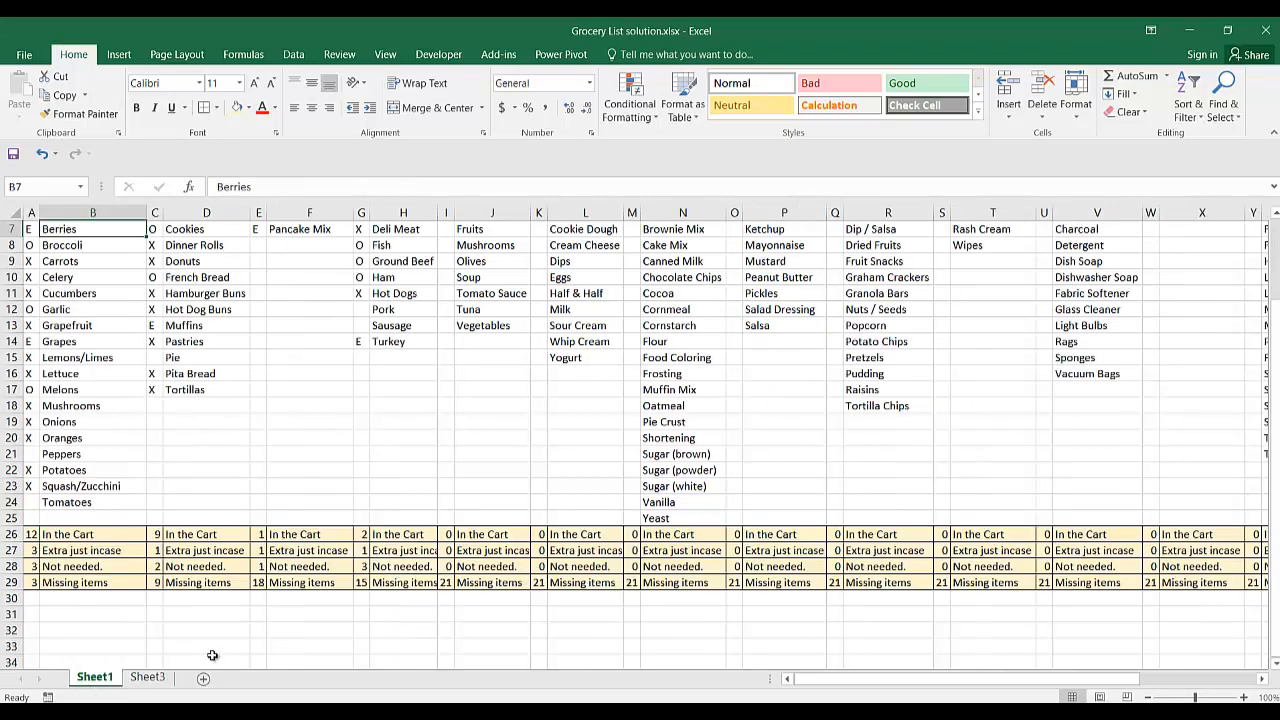
{"action": "left_click", "coordinate": [150, 679]}
{"action": "left_click", "coordinate": [100, 679]}
{"action": "left_click", "coordinate": [60, 535]}
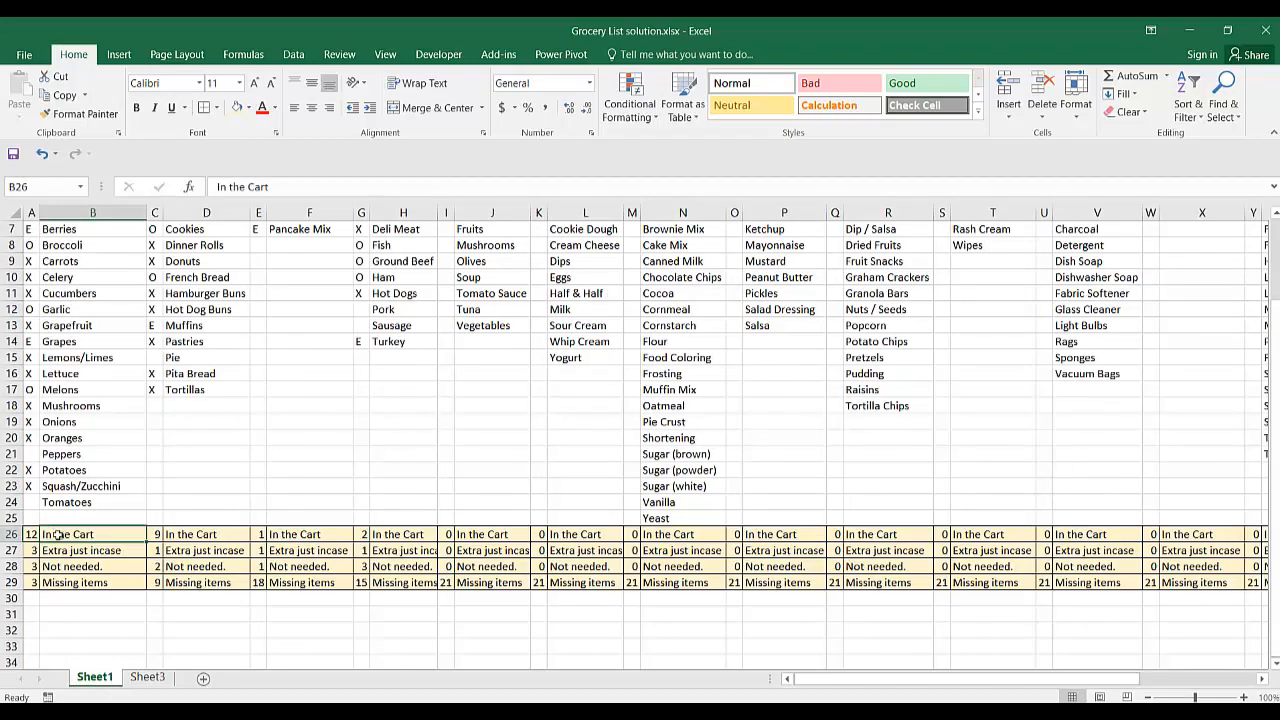
{"action": "left_click", "coordinate": [31, 535]}
{"action": "key", "text": "Down"}
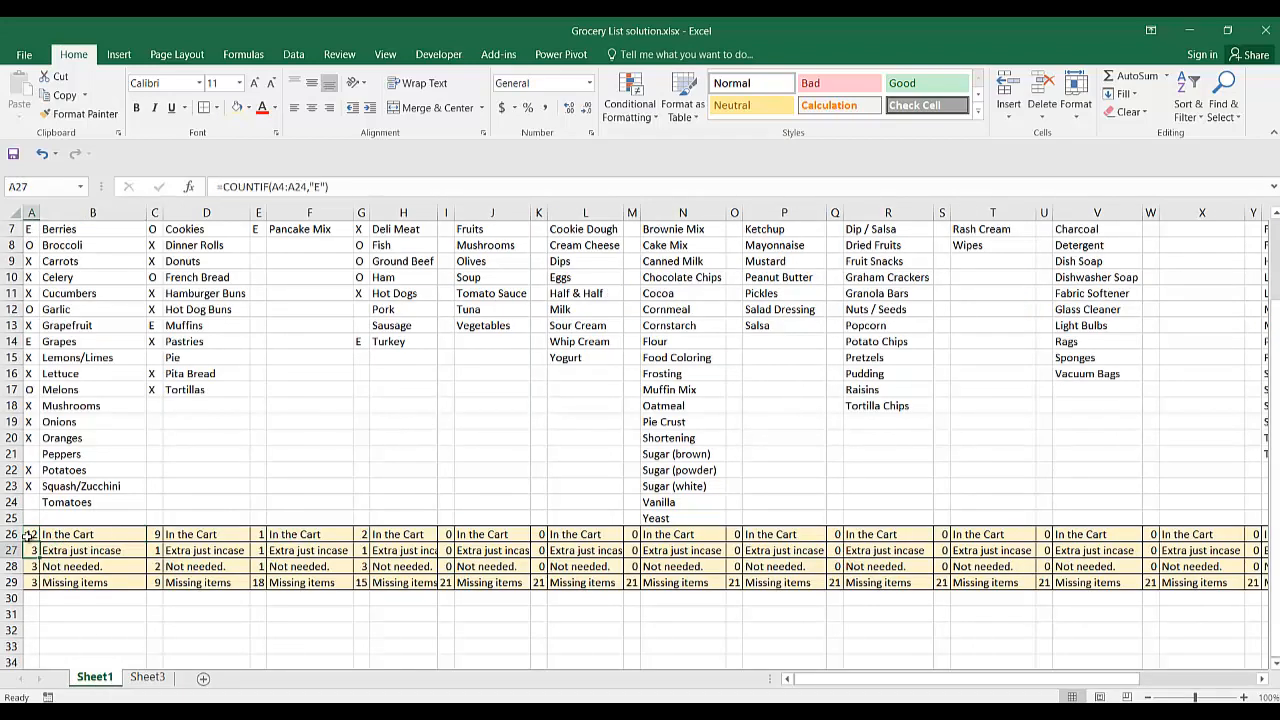
{"action": "key", "text": "Down"}
{"action": "key", "text": "Down"}
{"action": "key", "text": "Down"}
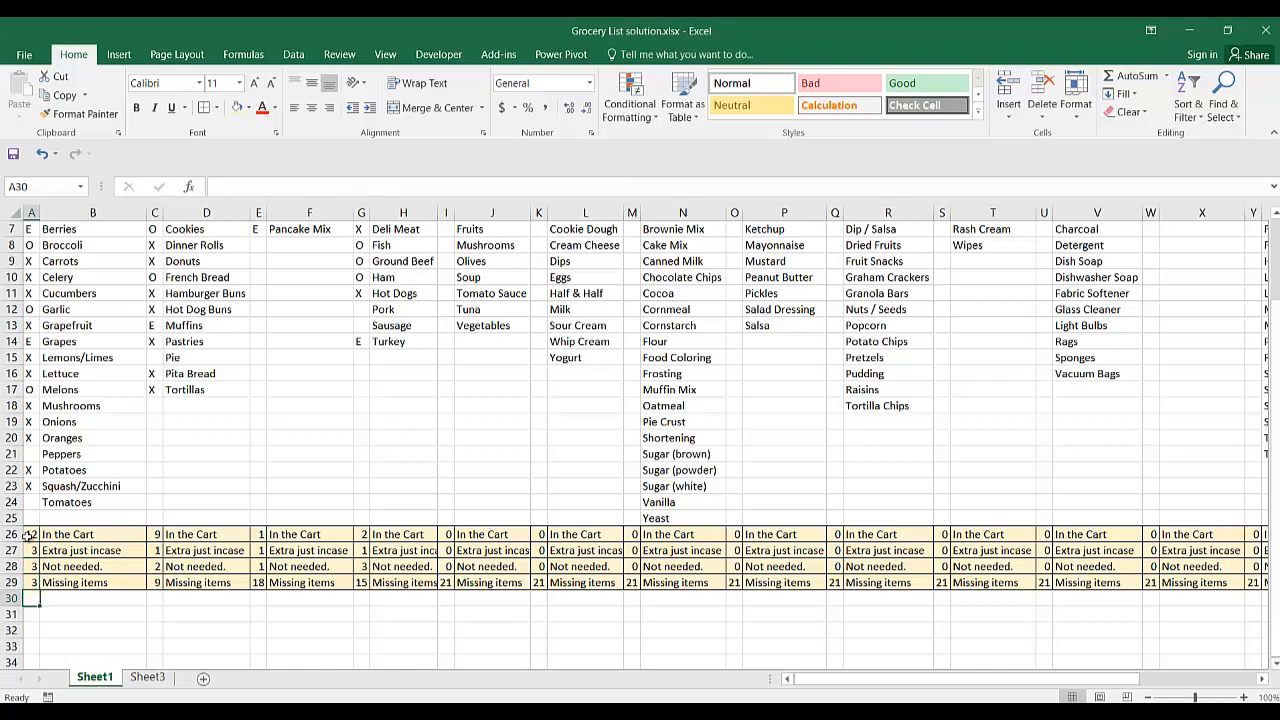
Review the summary rows 26 to 29 across the categories on Sheet1, then return to the unmarked items on Sheet3.
{"action": "key", "text": "Right"}
{"action": "key", "text": "Right"}
{"action": "key", "text": "Right"}
{"action": "key", "text": "Right"}
{"action": "key", "text": "Right"}
{"action": "key", "text": "Right"}
{"action": "key", "text": "Right"}
{"action": "key", "text": "Right"}
{"action": "key", "text": "Right"}
{"action": "key", "text": "Right"}
{"action": "key", "text": "Right"}
{"action": "key", "text": "Right"}
{"action": "key", "text": "Right"}
{"action": "key", "text": "Right"}
{"action": "key", "text": "Right"}
{"action": "key", "text": "Right"}
{"action": "key", "text": "Right"}
{"action": "key", "text": "Right"}
{"action": "key", "text": "Right"}
{"action": "key", "text": "Right"}
{"action": "key", "text": "Right"}
{"action": "key", "text": "Right"}
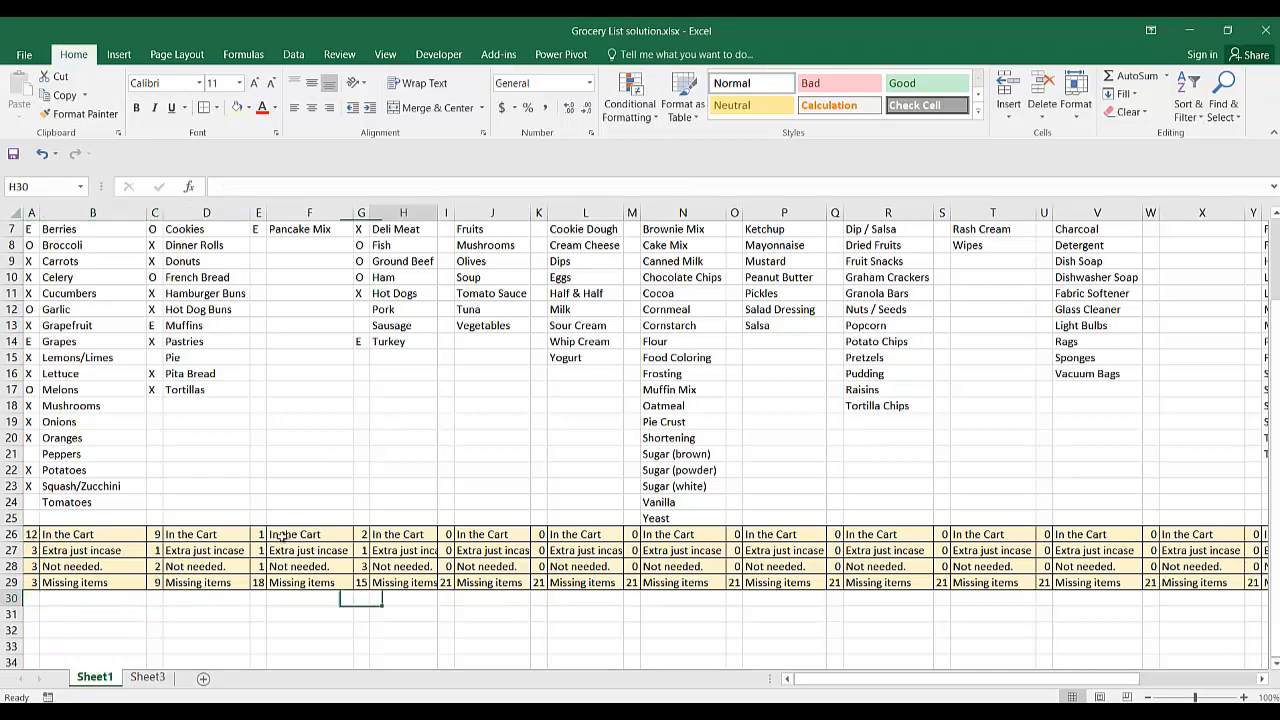
{"action": "key", "text": "Left"}
{"action": "key", "text": "Left"}
{"action": "key", "text": "Left"}
{"action": "key", "text": "Left"}
{"action": "key", "text": "Left"}
{"action": "key", "text": "Left"}
{"action": "key", "text": "Left"}
{"action": "key", "text": "Left"}
{"action": "key", "text": "Left"}
{"action": "key", "text": "Left"}
{"action": "key", "text": "Left"}
{"action": "key", "text": "Left"}
{"action": "key", "text": "Left"}
{"action": "key", "text": "Left"}
{"action": "key", "text": "Left"}
{"action": "key", "text": "Left"}
{"action": "key", "text": "Left"}
{"action": "key", "text": "Left"}
{"action": "key", "text": "Left"}
{"action": "key", "text": "Left"}
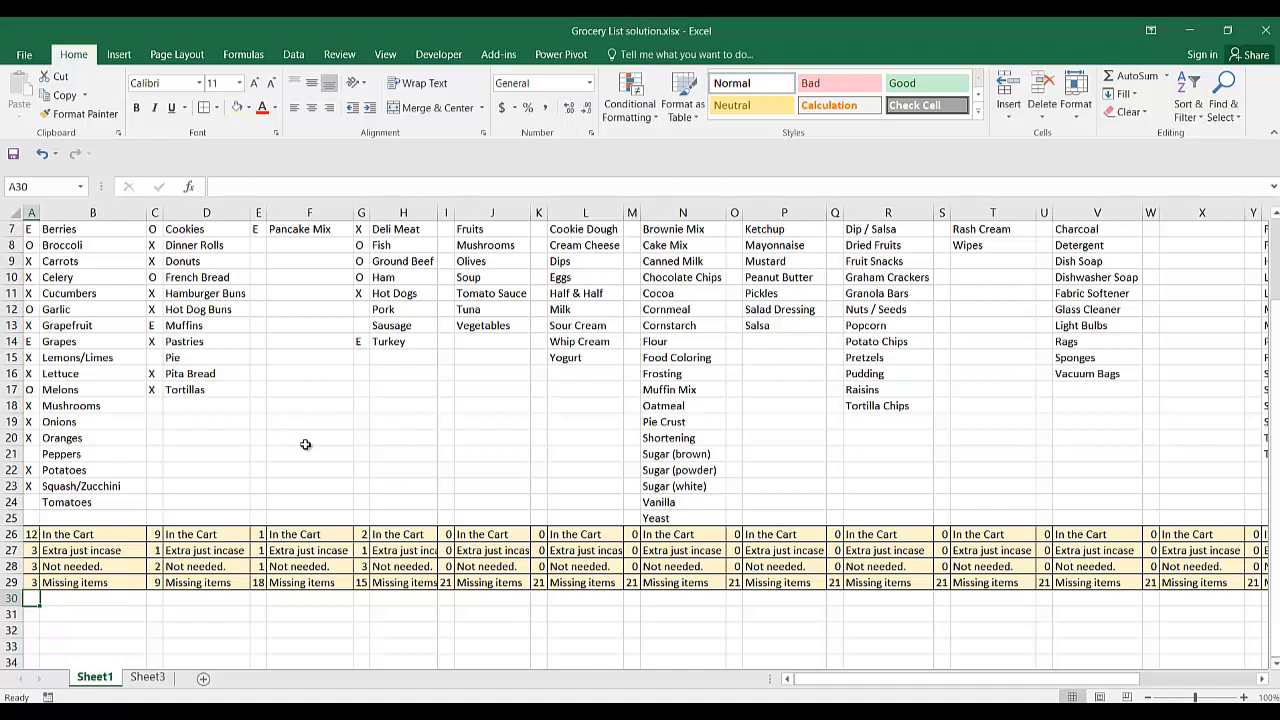
{"action": "key", "text": "Right"}
{"action": "key", "text": "Right"}
{"action": "key", "text": "Right"}
{"action": "key", "text": "Right"}
{"action": "key", "text": "Right"}
{"action": "key", "text": "Right"}
{"action": "key", "text": "Right"}
{"action": "key", "text": "Right"}
{"action": "key", "text": "Right"}
{"action": "key", "text": "Right"}
{"action": "key", "text": "Right"}
{"action": "key", "text": "Right"}
{"action": "key", "text": "Right"}
{"action": "key", "text": "Right"}
{"action": "key", "text": "Right"}
{"action": "key", "text": "Right"}
{"action": "key", "text": "Right"}
{"action": "key", "text": "Right"}
{"action": "key", "text": "Right"}
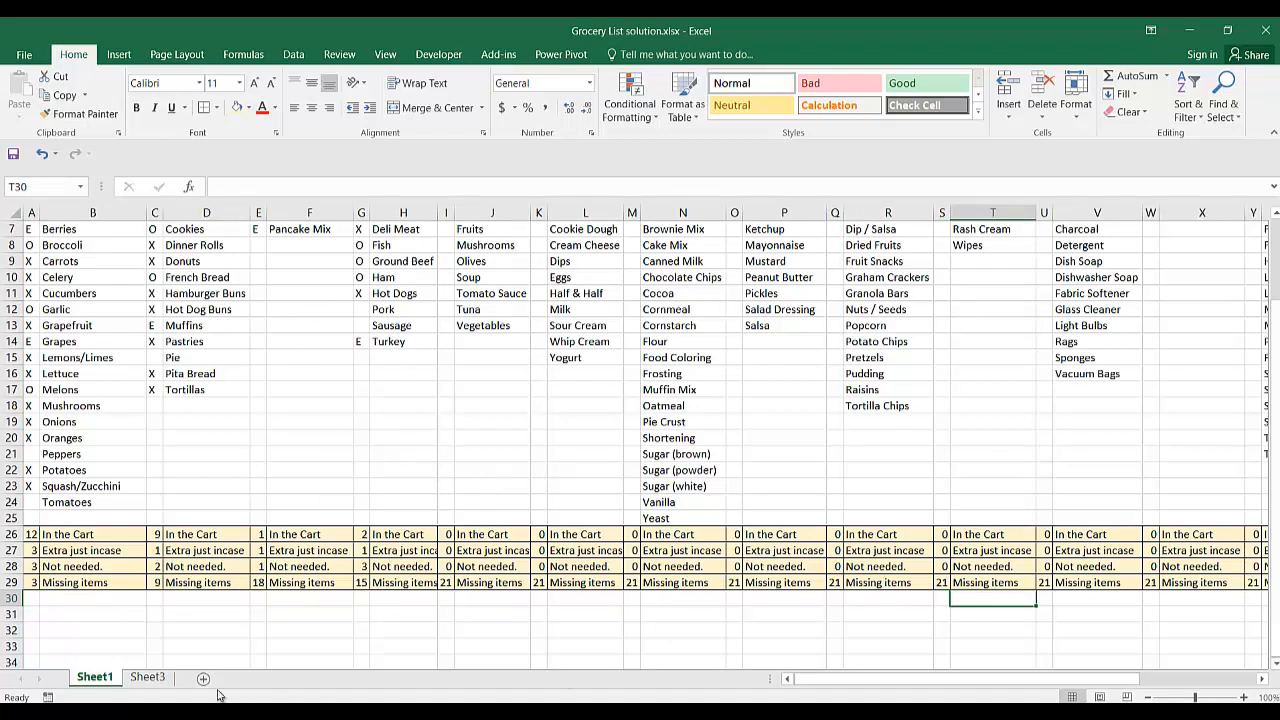
{"action": "left_click", "coordinate": [147, 678]}
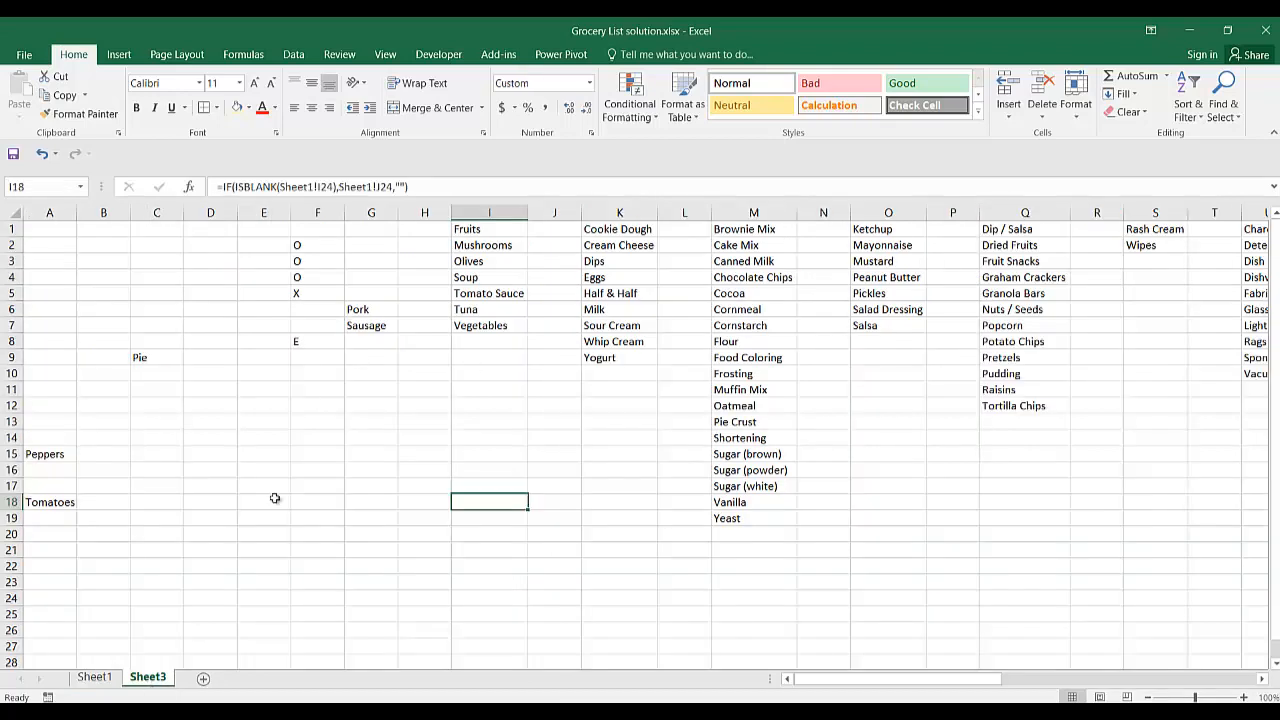